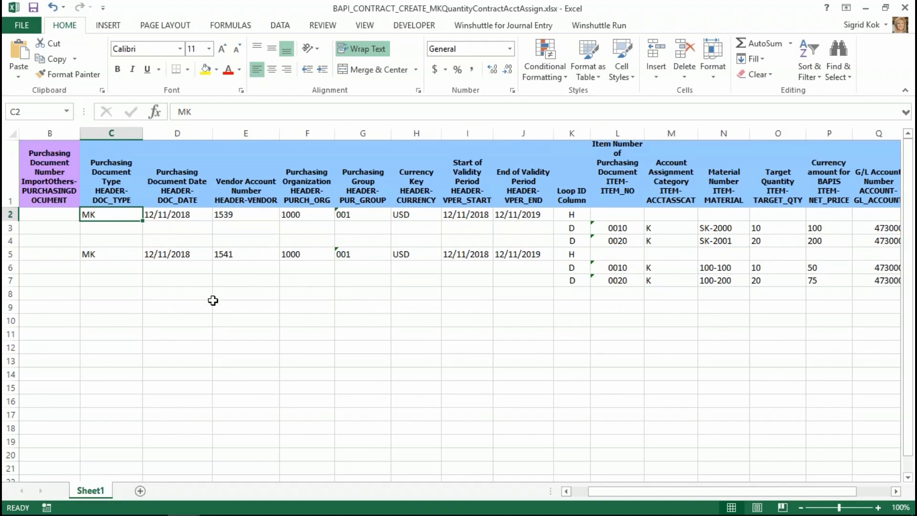
# Examine the contract header and line-item columns in BAPI_CONTRACT_CREATE_MKQuantityContractAcctAssign.xlsx, from the run log through the profit center.
pyautogui.click(224, 213)
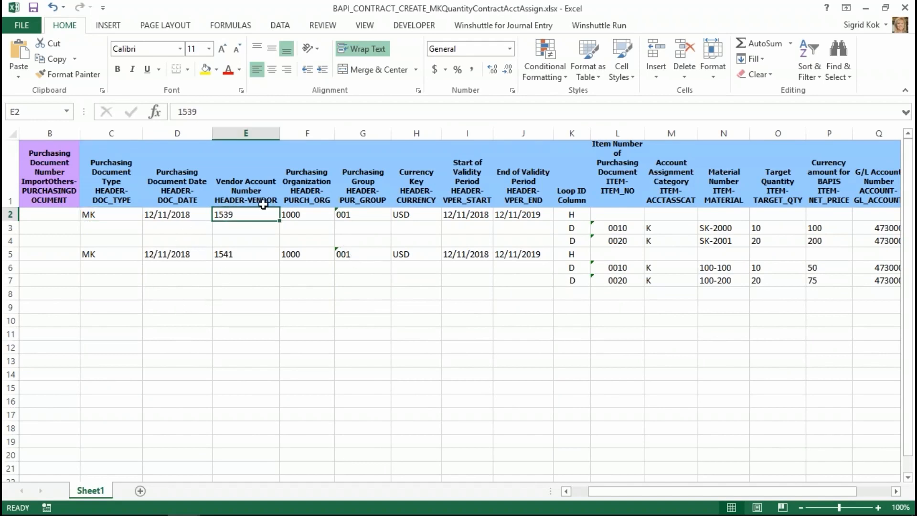
pyautogui.click(303, 217)
pyautogui.click(346, 216)
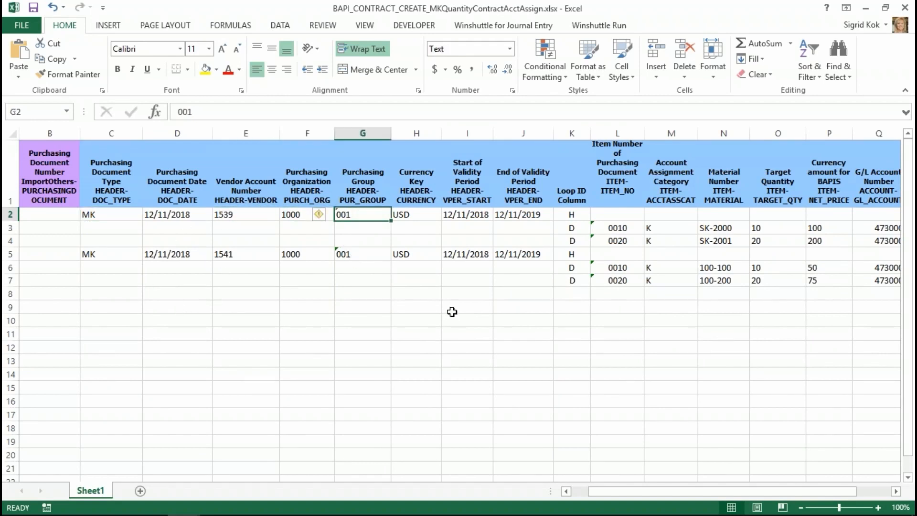
pyautogui.click(430, 218)
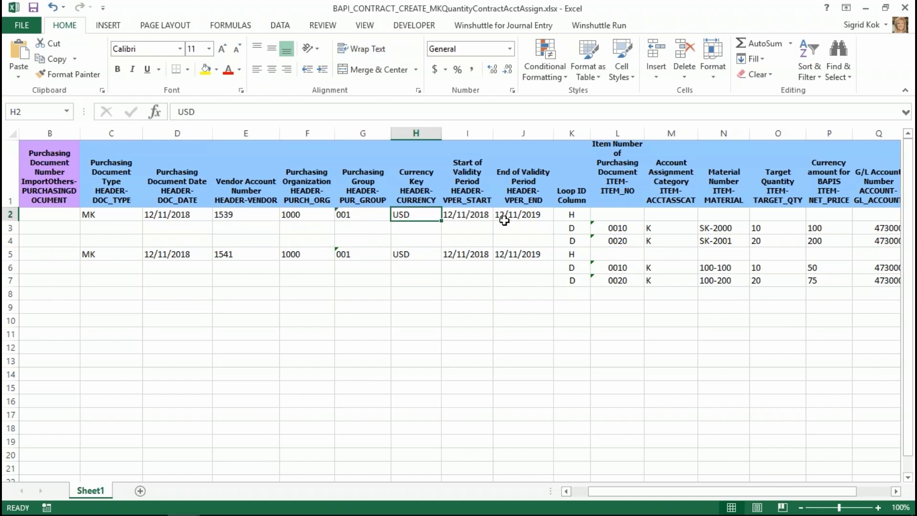
pyautogui.click(896, 492)
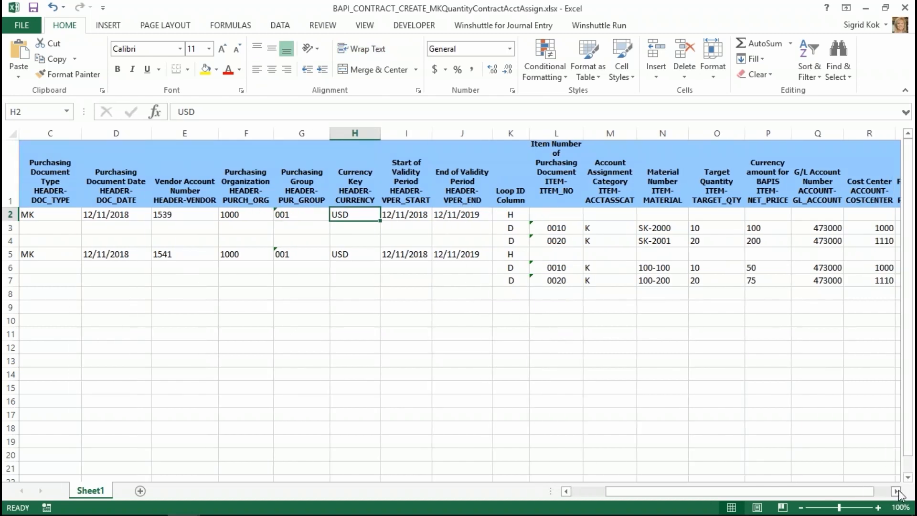
pyautogui.click(896, 492)
pyautogui.click(896, 492)
pyautogui.click(896, 492)
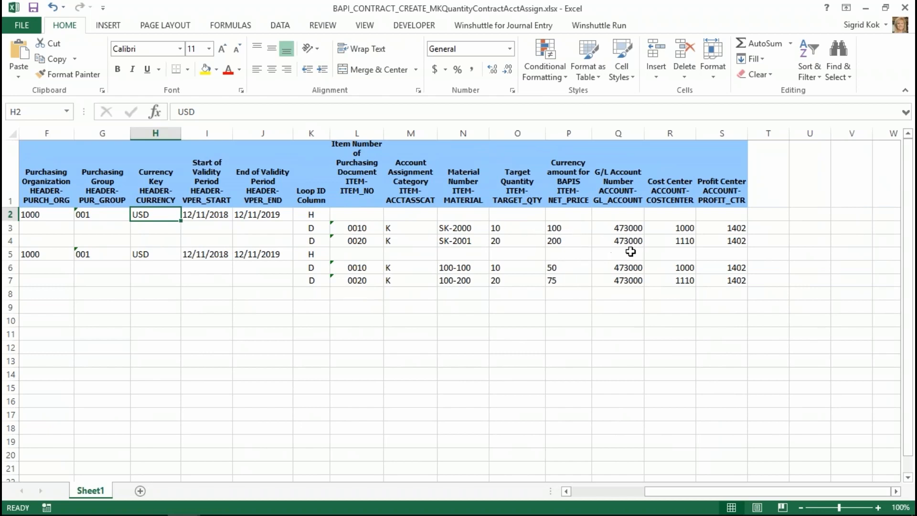
pyautogui.click(430, 229)
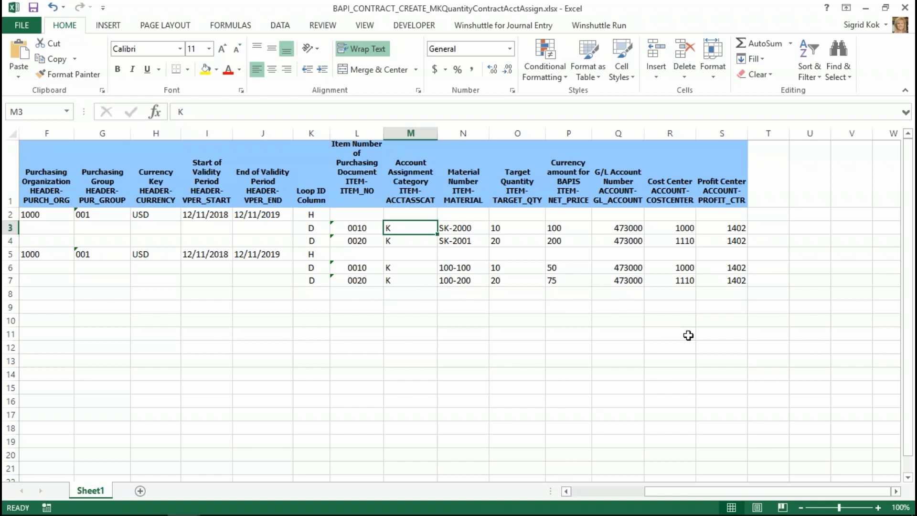
pyautogui.click(567, 491)
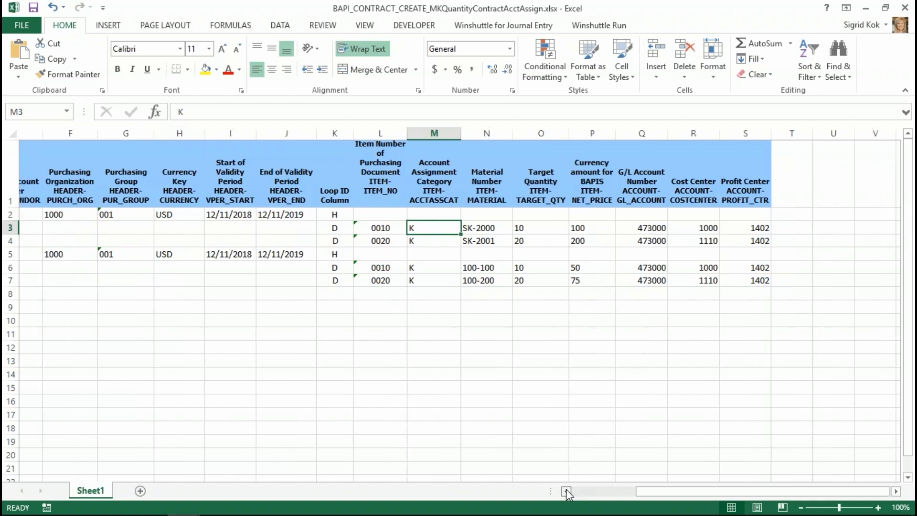
pyautogui.moveTo(567, 491); pyautogui.dragTo(566, 491)
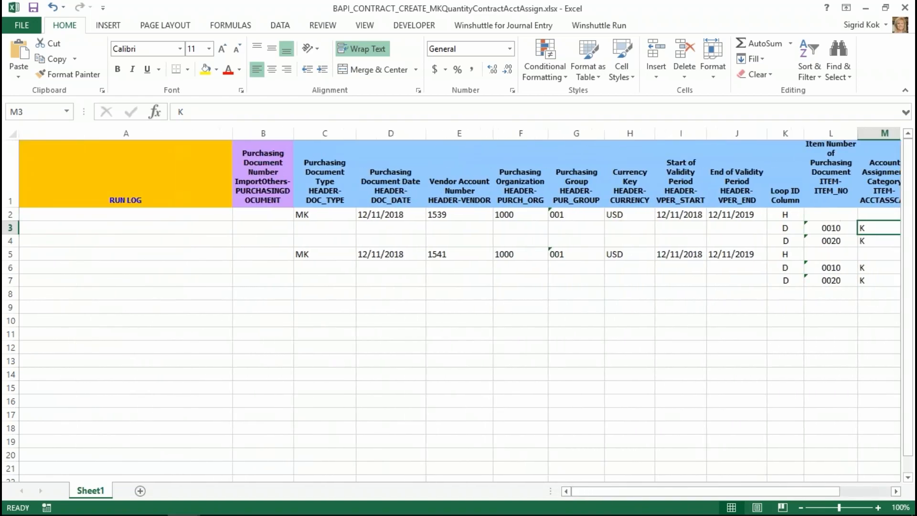
# Review the Winshuttle license details and the list of scripts linked to the account assignment workbook.
pyautogui.click(599, 26)
pyautogui.click(24, 77)
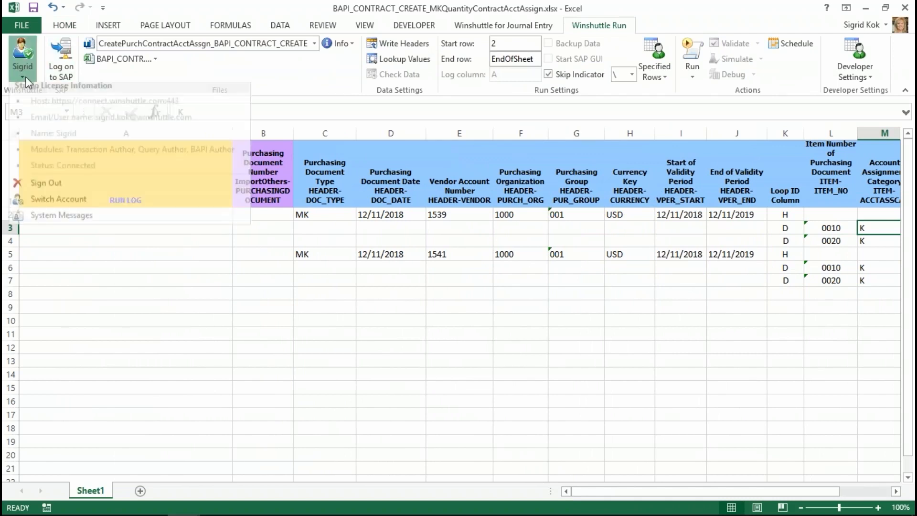
pyautogui.click(26, 79)
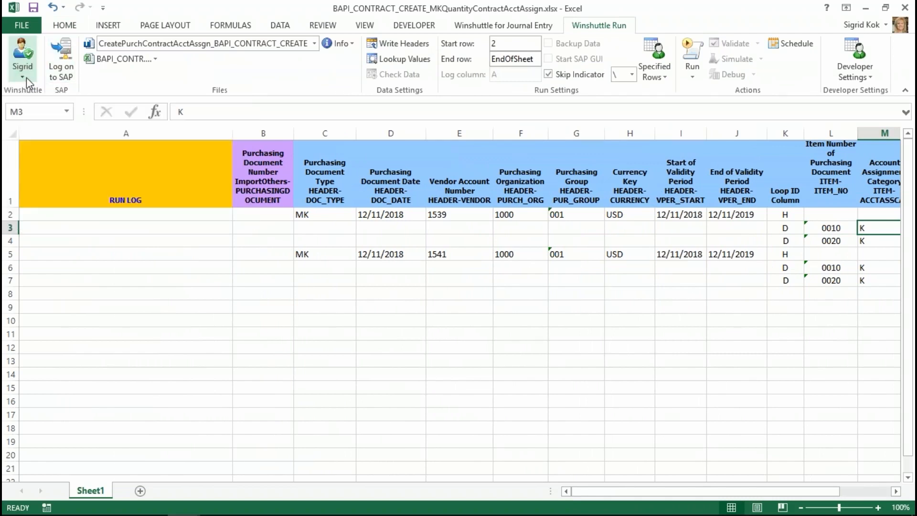
pyautogui.click(315, 44)
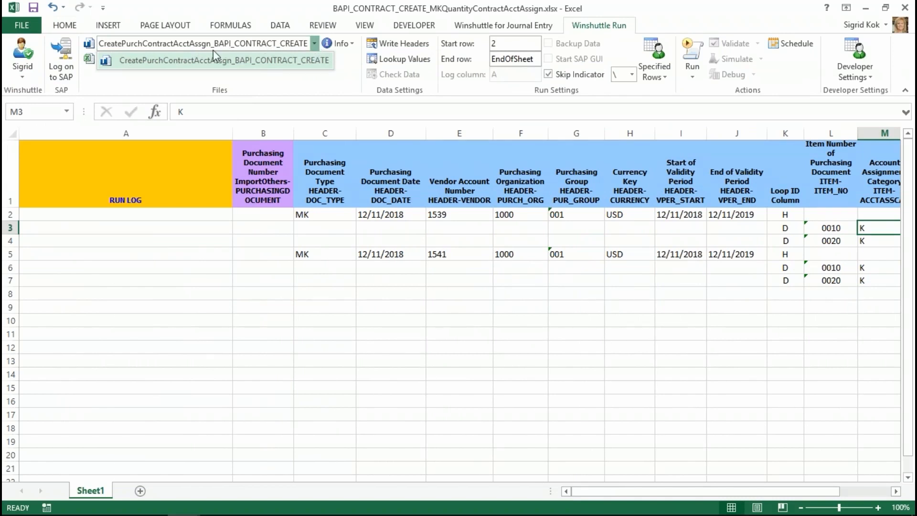
pyautogui.click(315, 85)
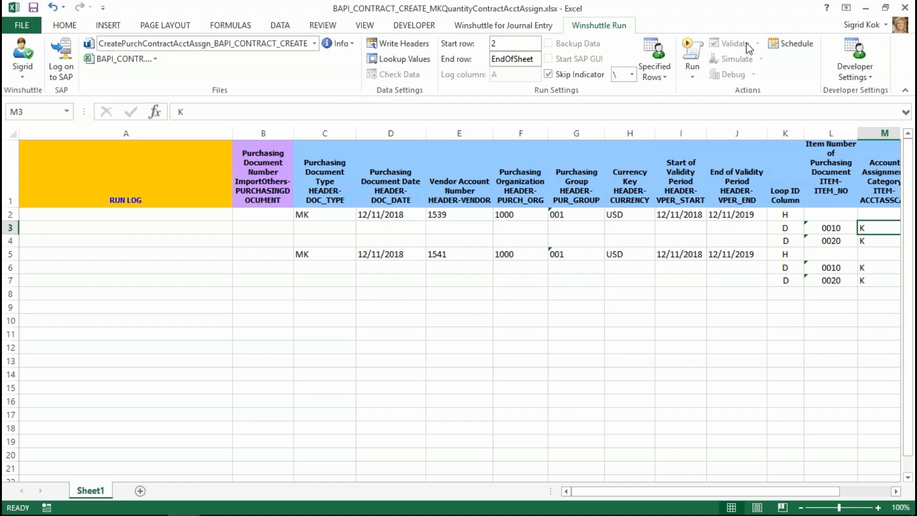
pyautogui.click(314, 46)
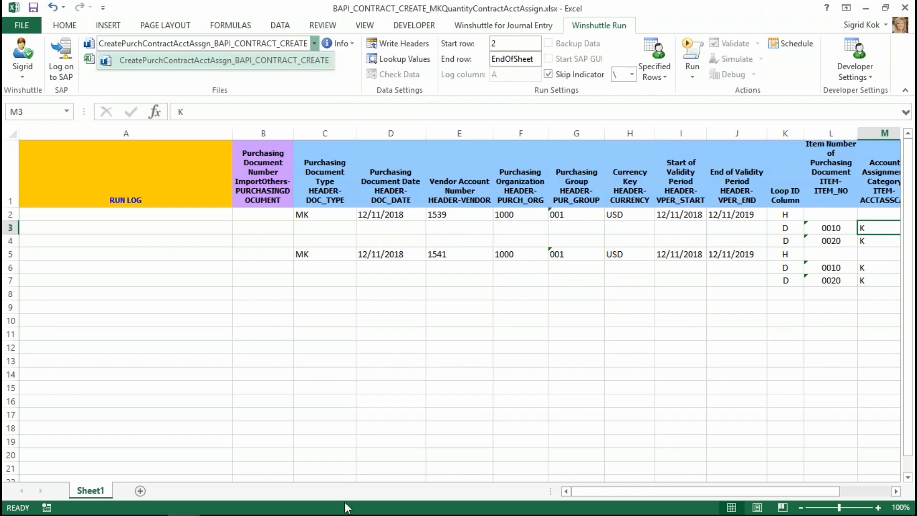
# Switch to the BAPI_CONTRACT_CREATE_MKQuantityContract.xlsx workbook and choose the TestRun-CreatePurchContract_BAPI_CONTRACT_CREATE script.
pyautogui.click(184, 501)
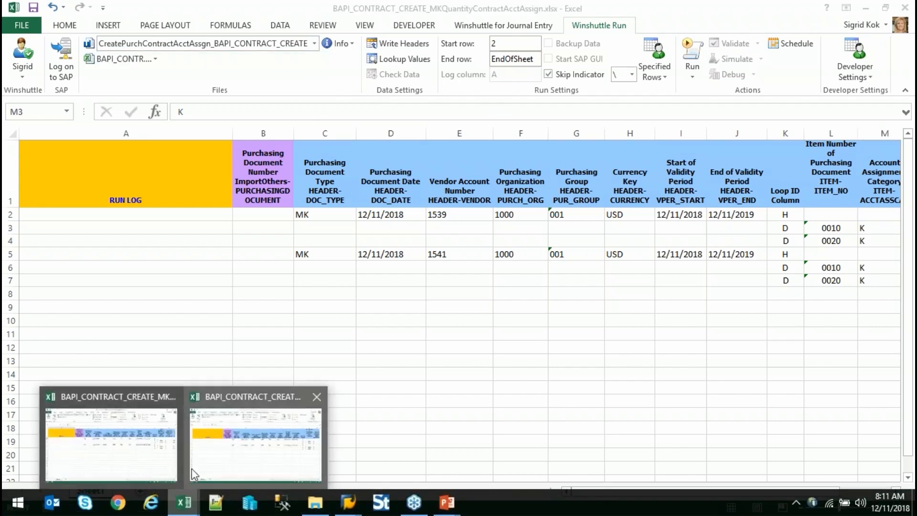
pyautogui.click(193, 474)
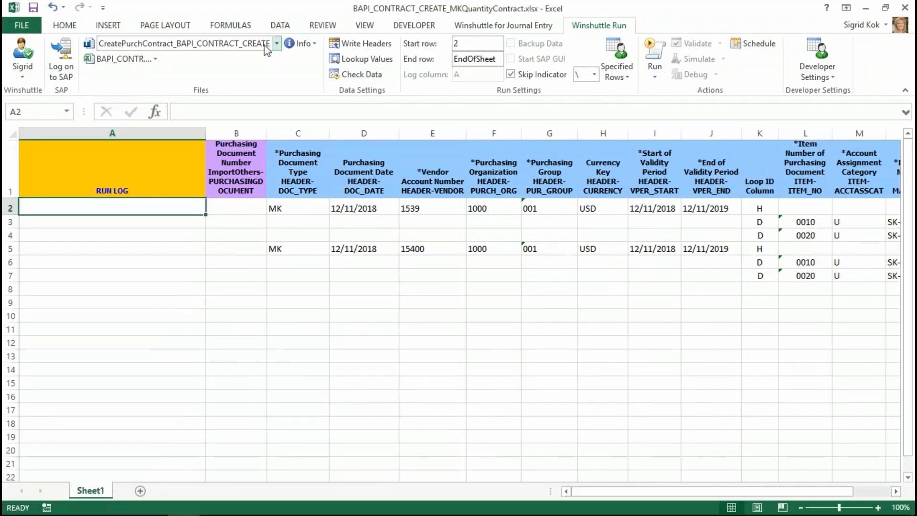
pyautogui.click(266, 48)
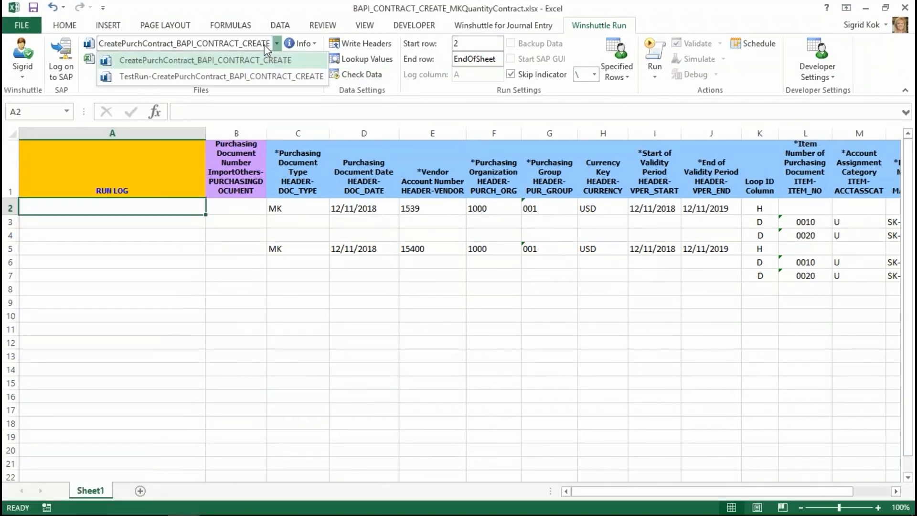
pyautogui.click(278, 76)
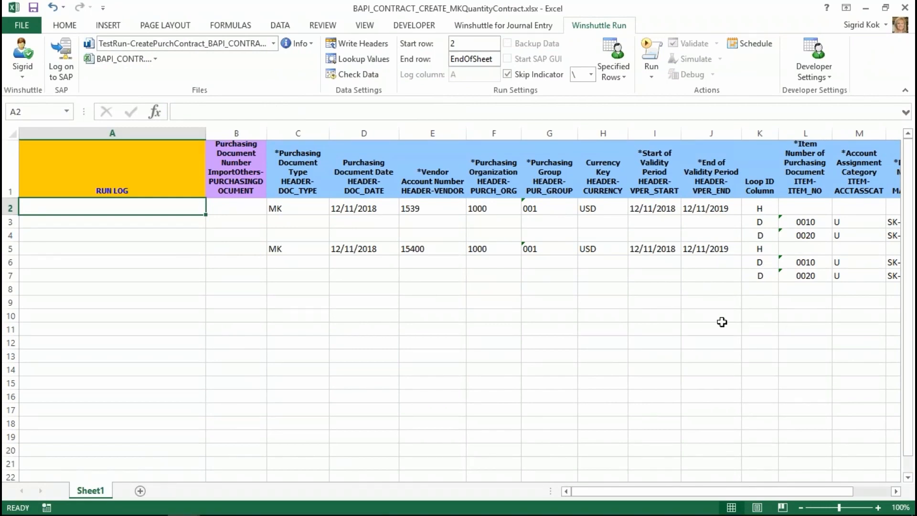
# Run the test script against SAP system WE6, client 800, using the saved auto logon credentials.
pyautogui.click(642, 57)
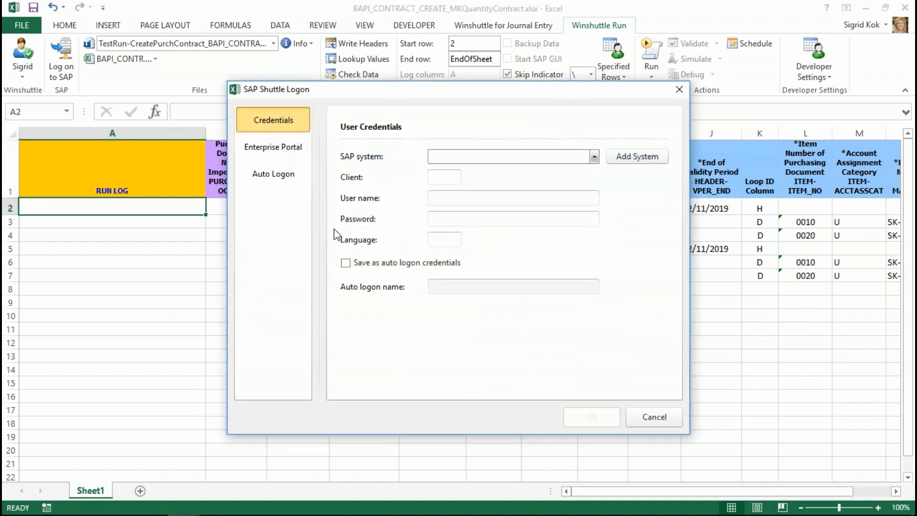
pyautogui.click(291, 181)
pyautogui.click(400, 205)
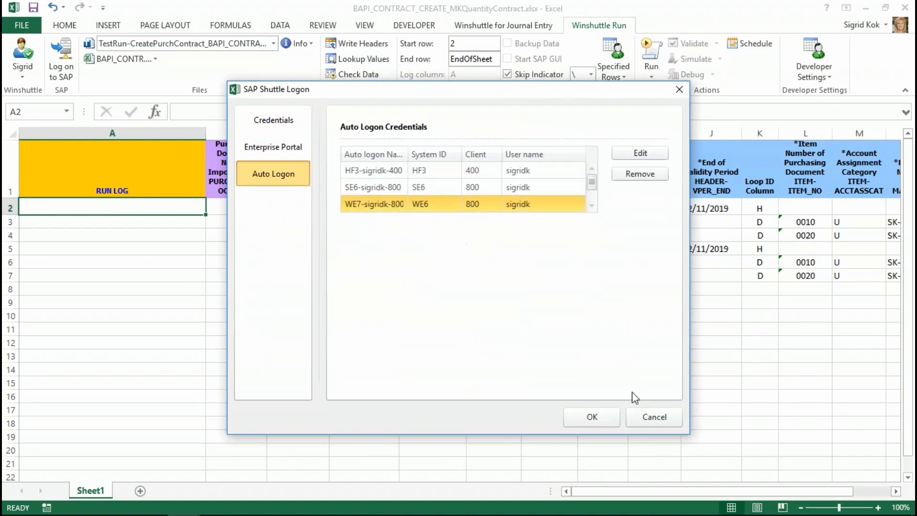
pyautogui.click(630, 411)
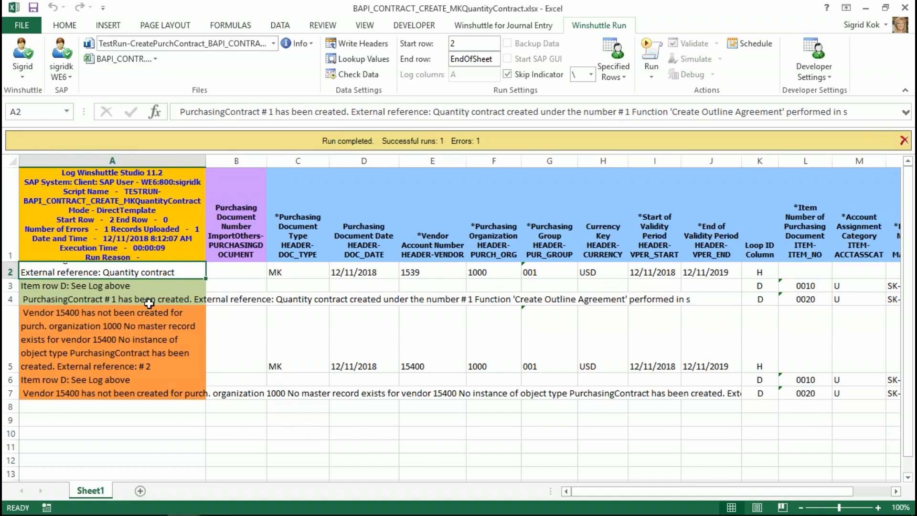
# Check the failed contract's log entry and correct its vendor account number in cell E5 by removing the extra trailing zero.
pyautogui.click(153, 330)
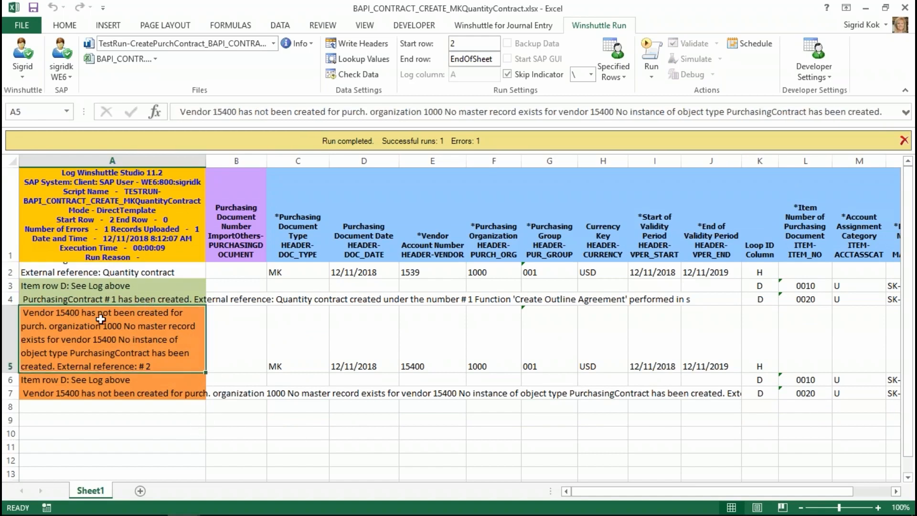
pyautogui.click(431, 358)
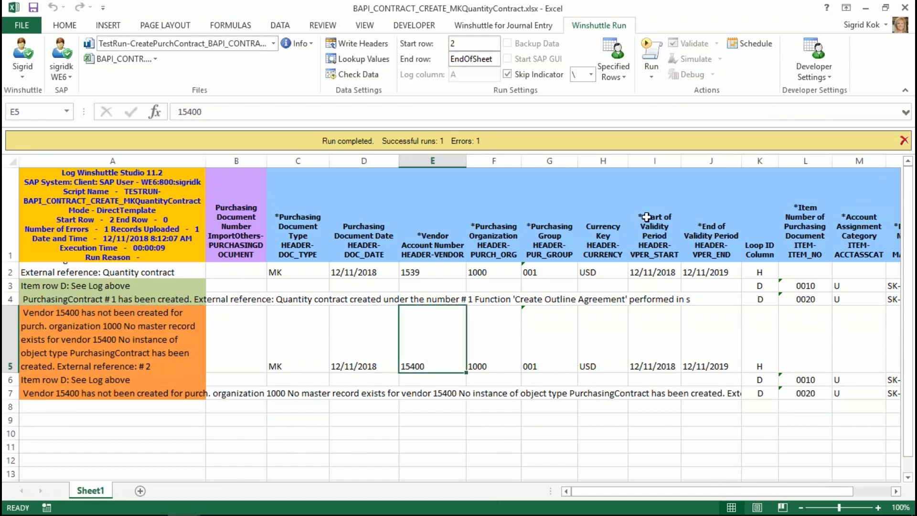
pyautogui.doubleClick(446, 364)
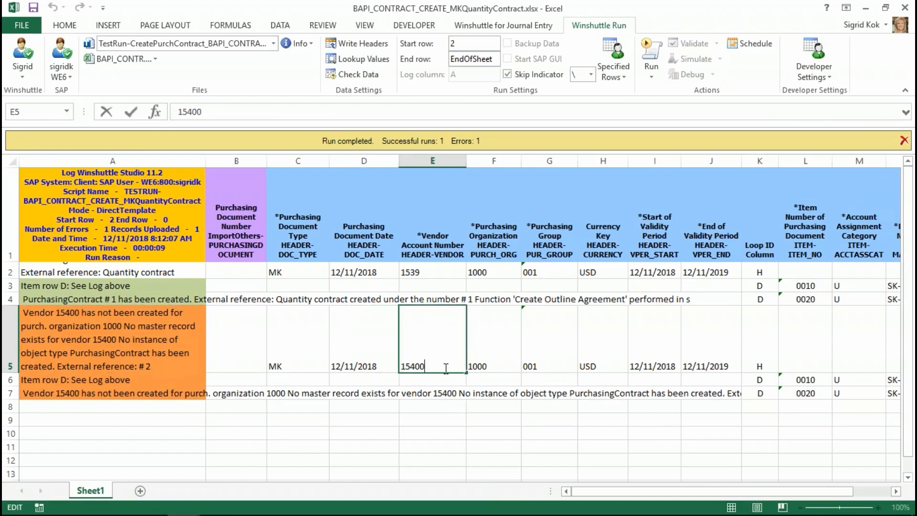
pyautogui.press('BackSpace')
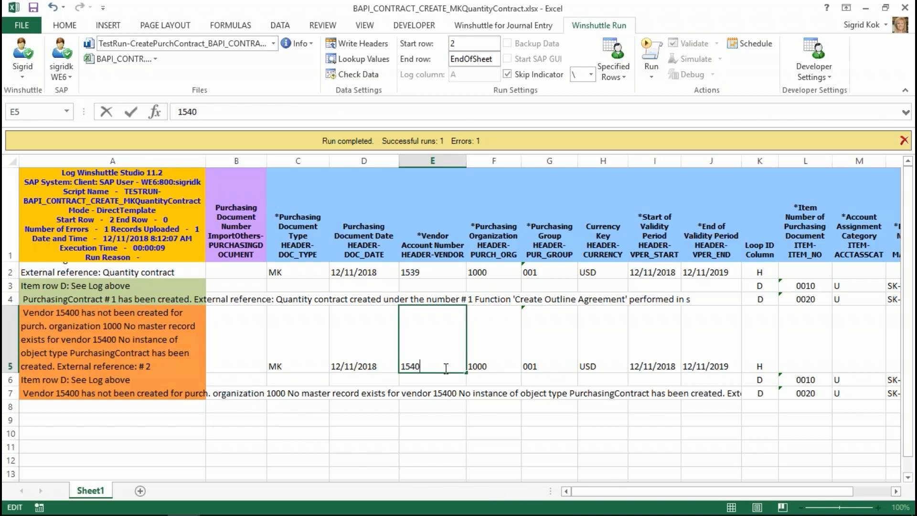
# Rerun the test script on only the error rows, leaving cell editing so the run can proceed.
pyautogui.click(651, 79)
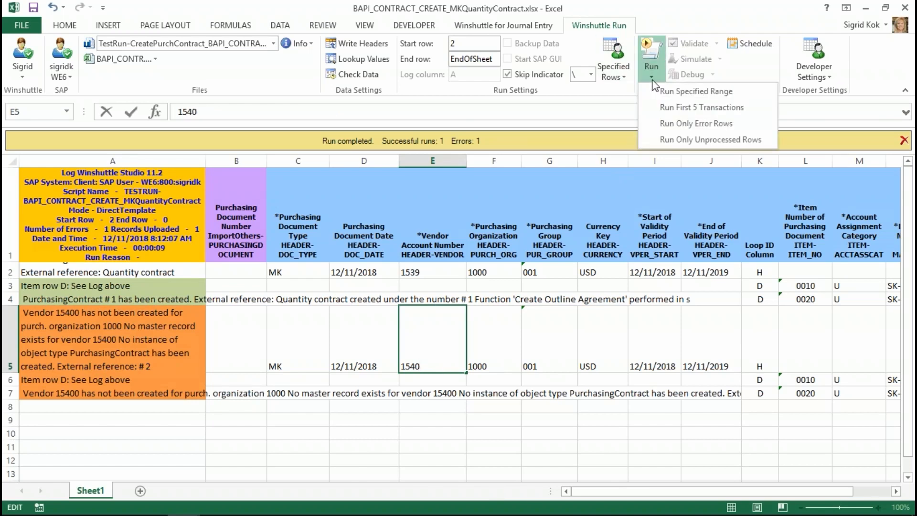
pyautogui.click(688, 123)
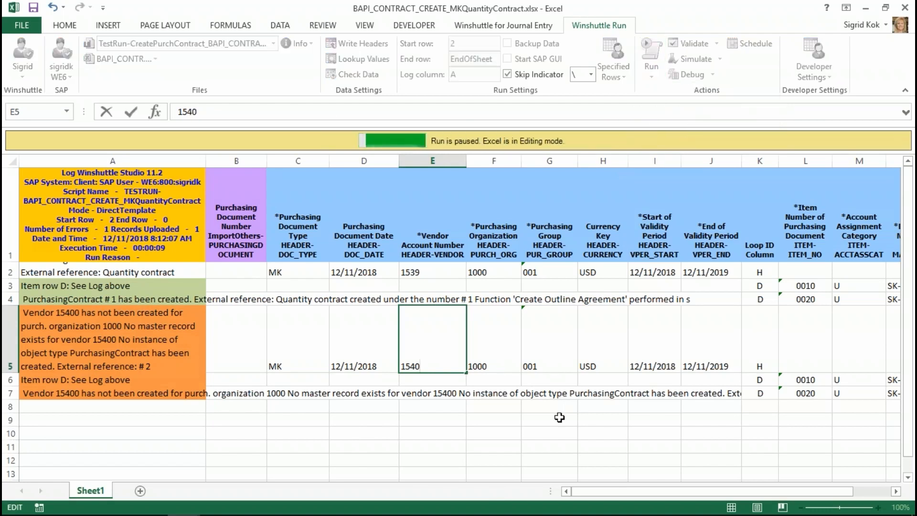
pyautogui.click(504, 418)
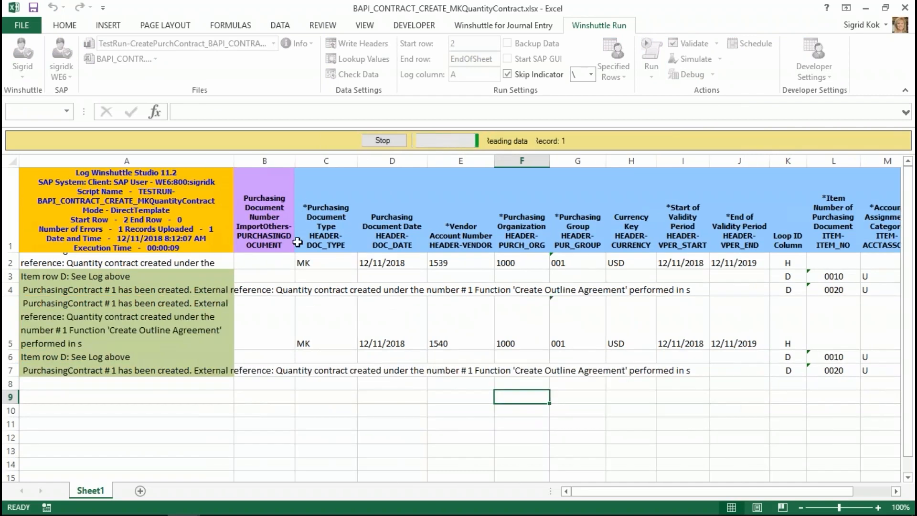
# Review the required-field markers in the column headers and look up the allowed DOC_TYPE values for cell C5 without changing it.
pyautogui.click(303, 244)
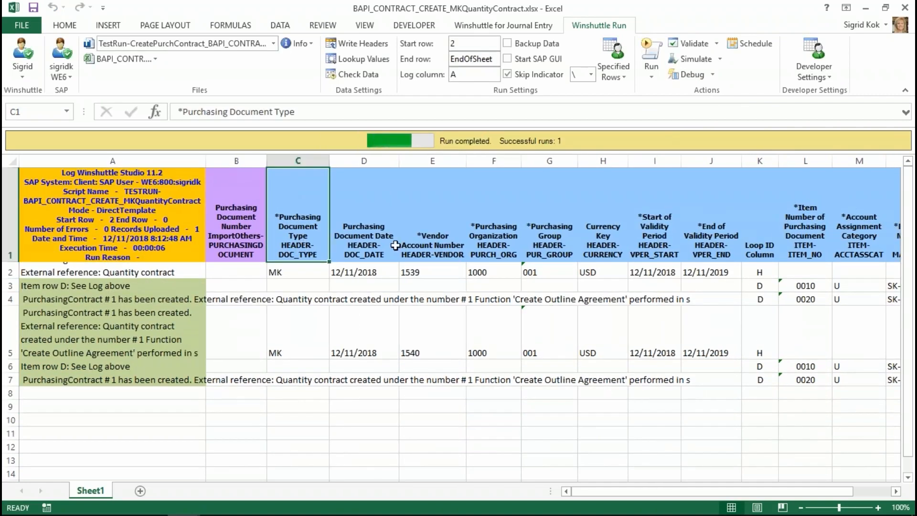
pyautogui.click(440, 241)
pyautogui.click(484, 237)
pyautogui.click(527, 238)
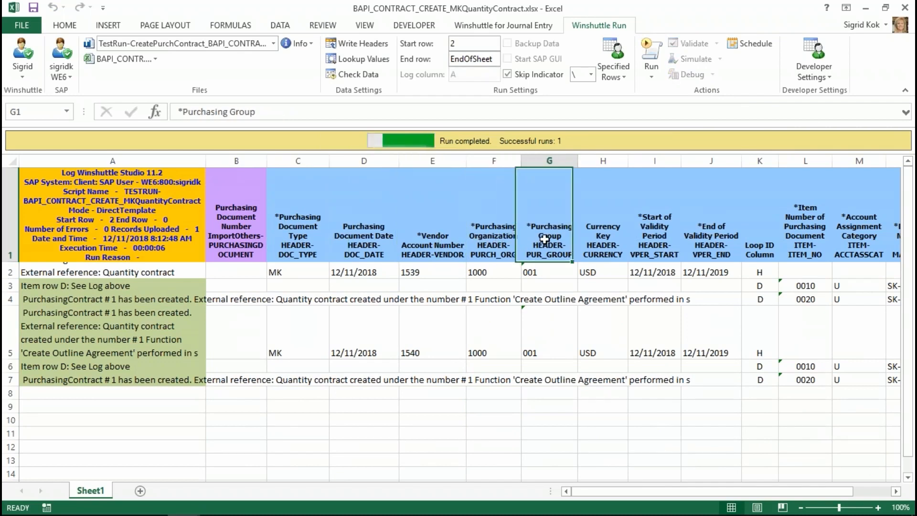
pyautogui.click(607, 240)
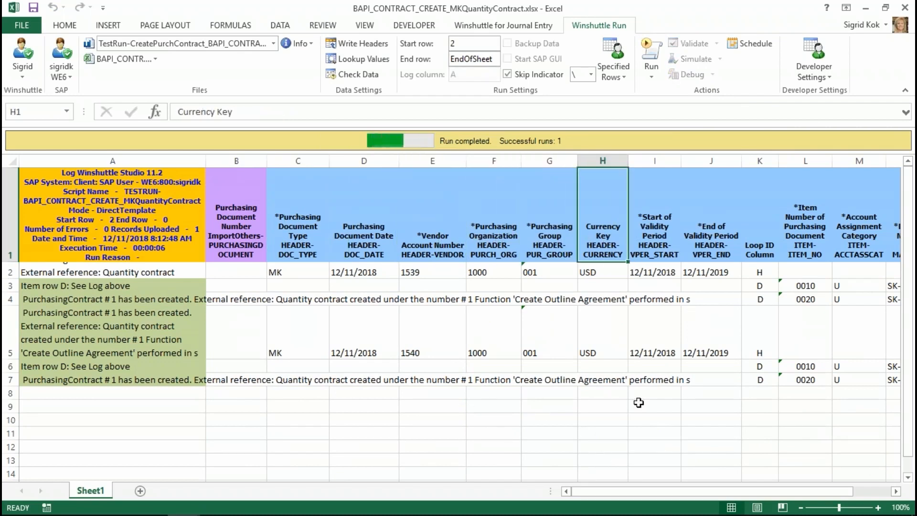
pyautogui.click(304, 345)
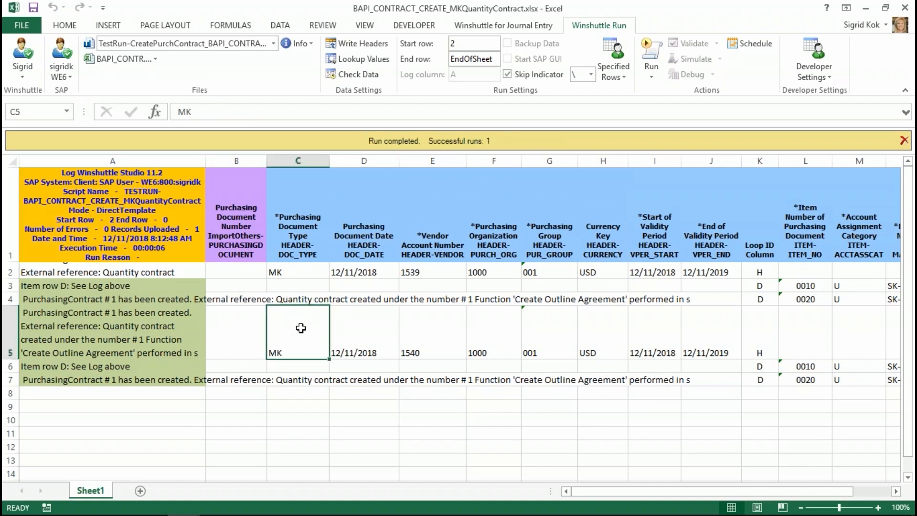
pyautogui.click(364, 59)
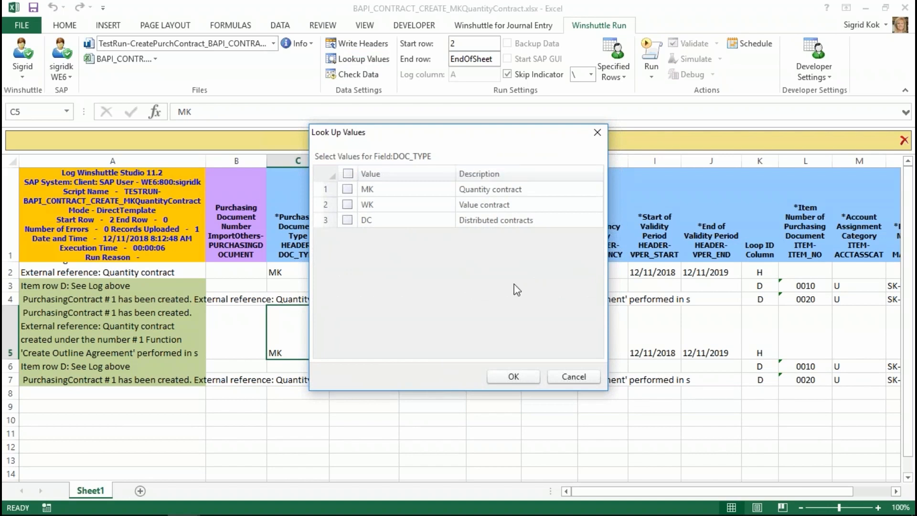
pyautogui.click(578, 377)
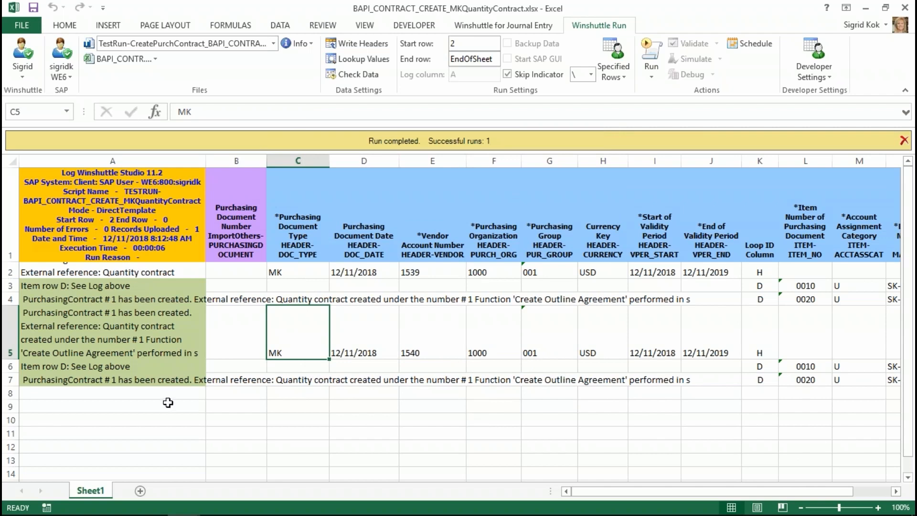
# Switch from the test-run script to the CreatePurchContract_BAPI_CONTRACT_CREATE script and run it on the sheet.
pyautogui.click(273, 44)
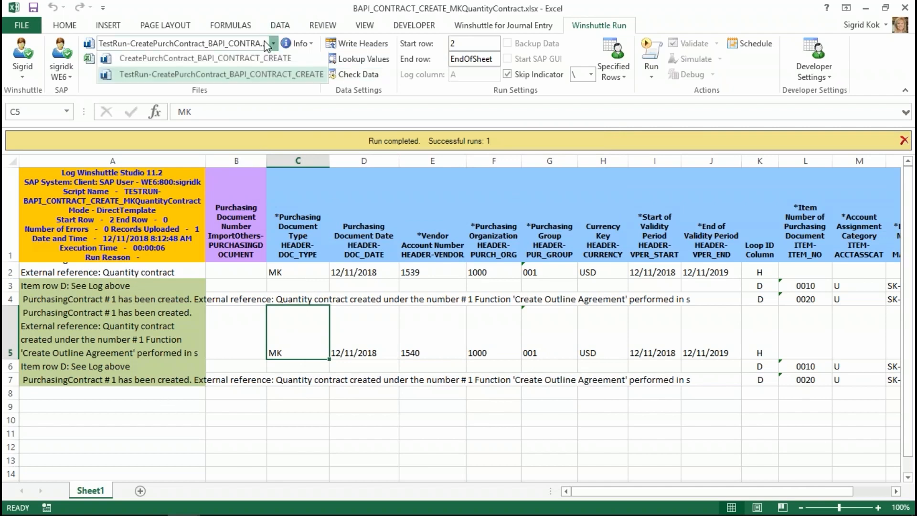
pyautogui.click(257, 76)
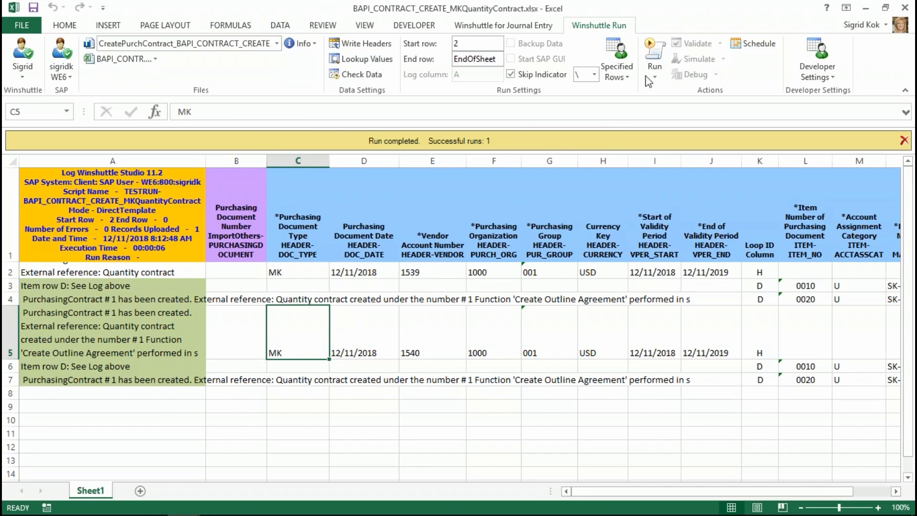
pyautogui.click(655, 51)
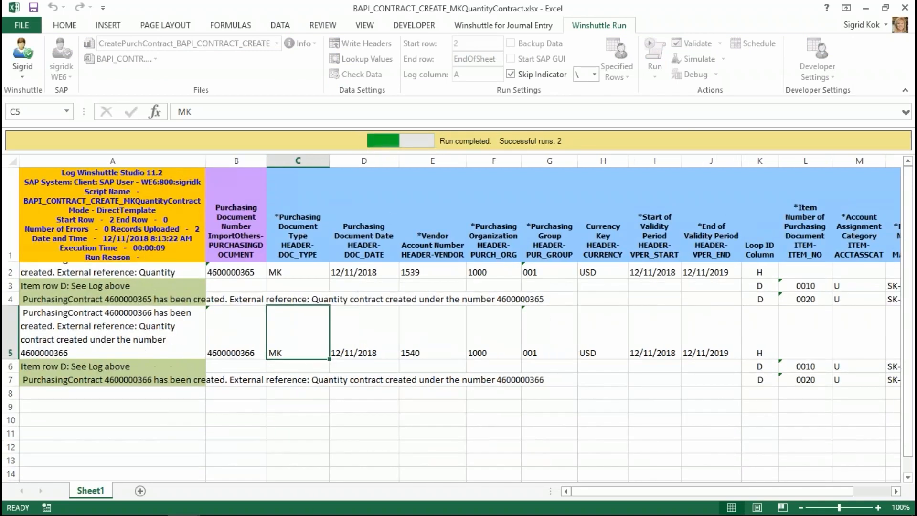
# Check the first contract's run log entries and copy its purchasing document number from cell B2.
pyautogui.click(152, 299)
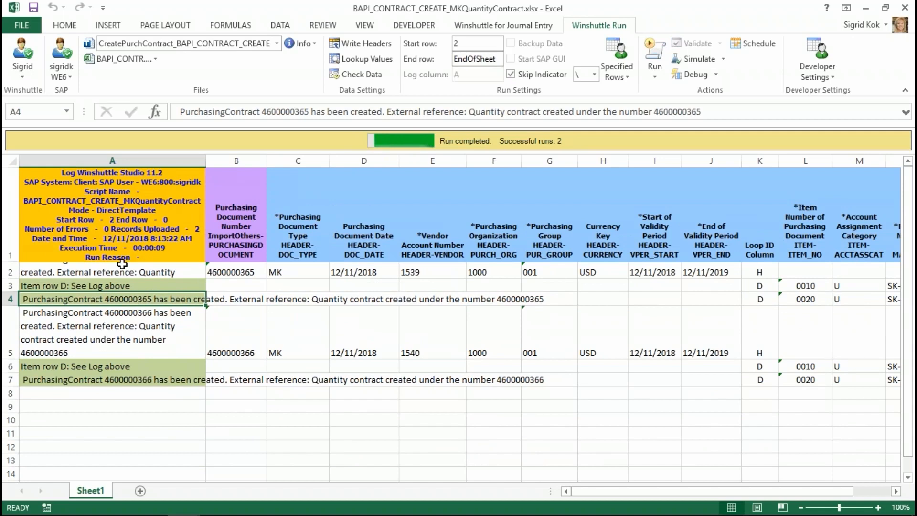
pyautogui.click(136, 271)
pyautogui.press('Up')
pyautogui.press('Down')
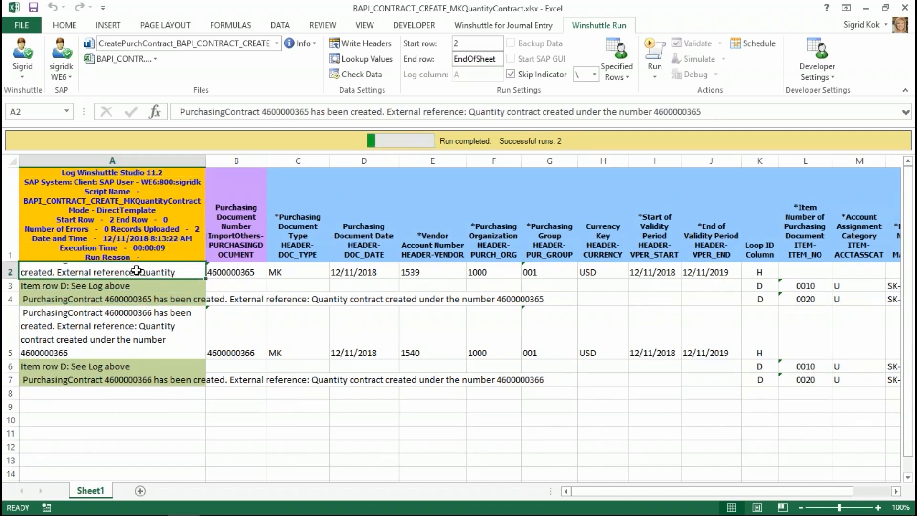
pyautogui.press('Right')
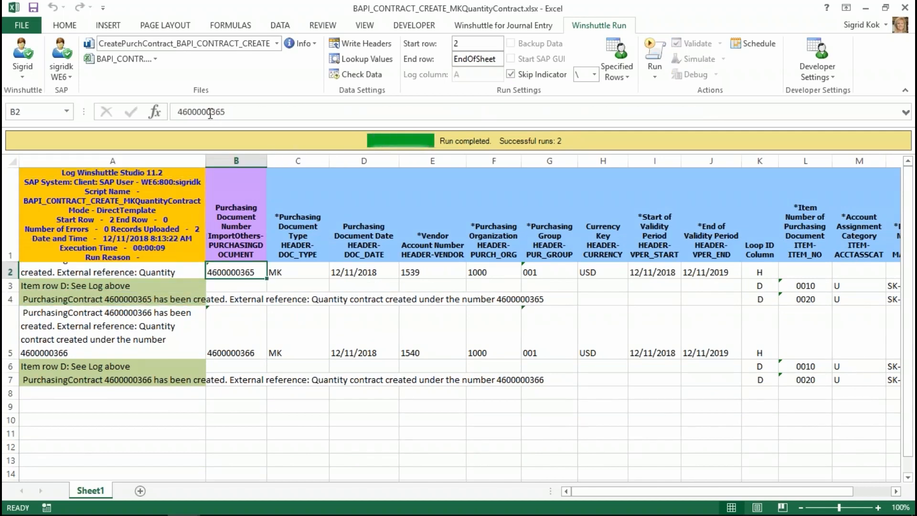
pyautogui.doubleClick(210, 112)
pyautogui.hotkey('ctrl', 'c')
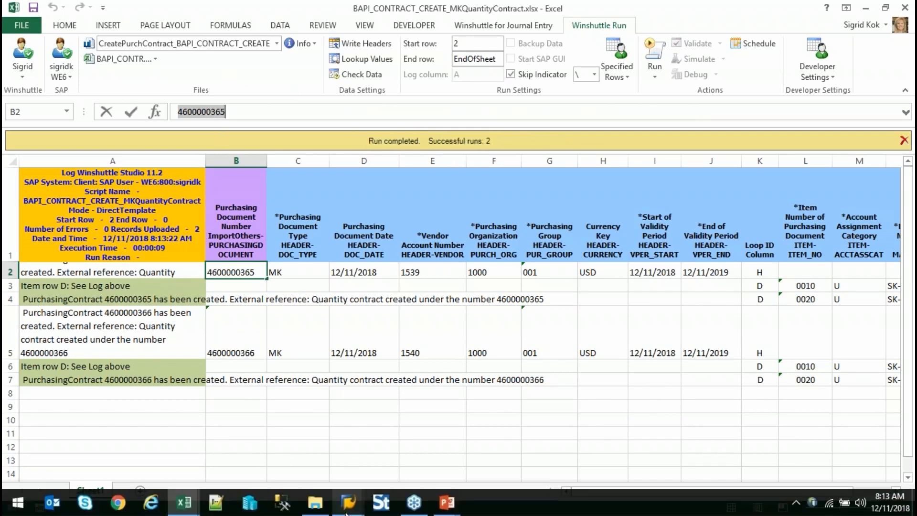
# Switch to SAP and open the copied contract number in transaction ME32K.
pyautogui.moveTo(348, 501)
pyautogui.click(325, 422)
pyautogui.write('m')
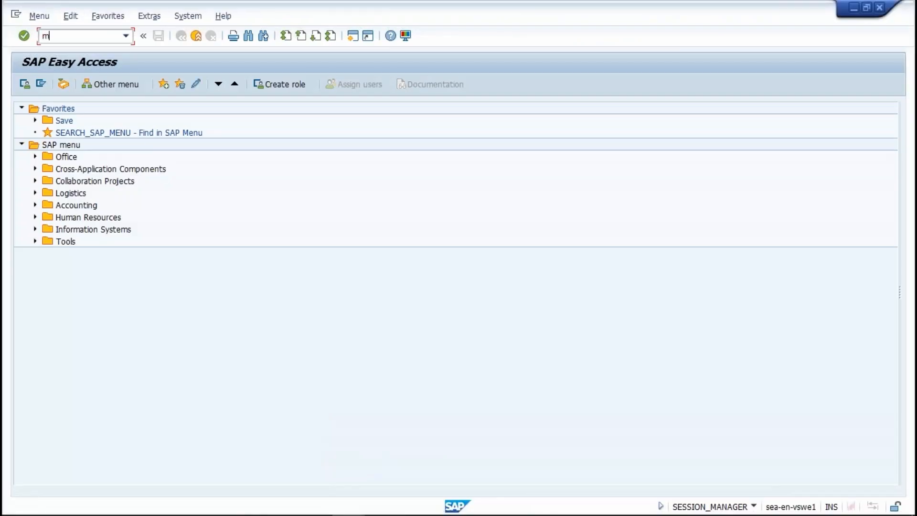
pyautogui.write('e32k')
pyautogui.press('Return')
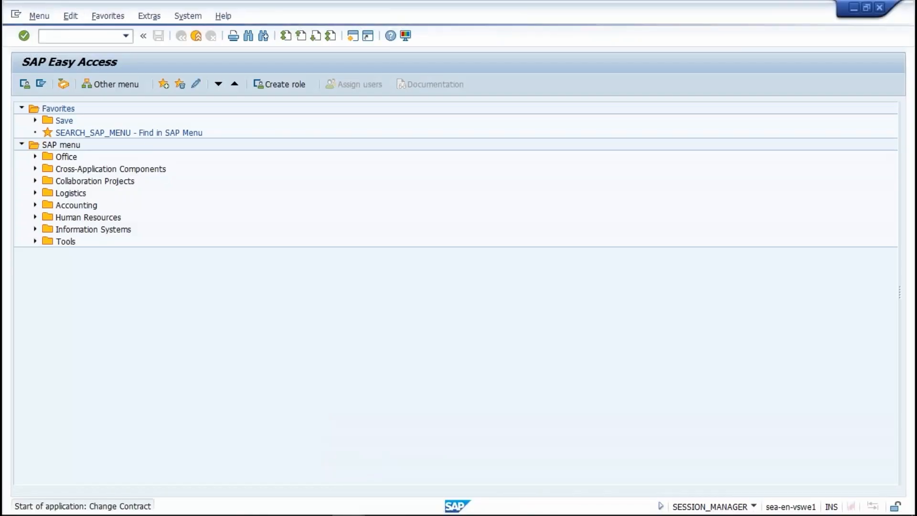
pyautogui.hotkey('ctrl', 'v')
pyautogui.press('Return')
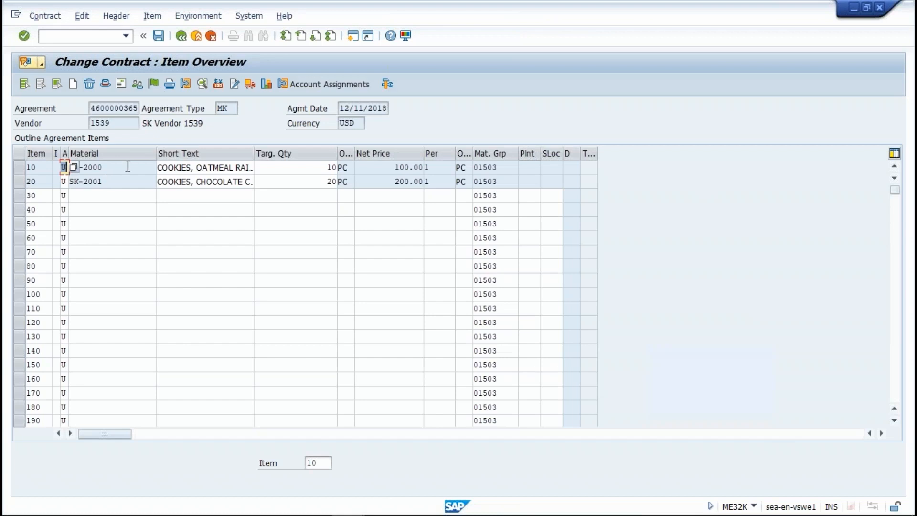
# Review the contract's header data, including the agreement date and validity period.
pyautogui.click(108, 85)
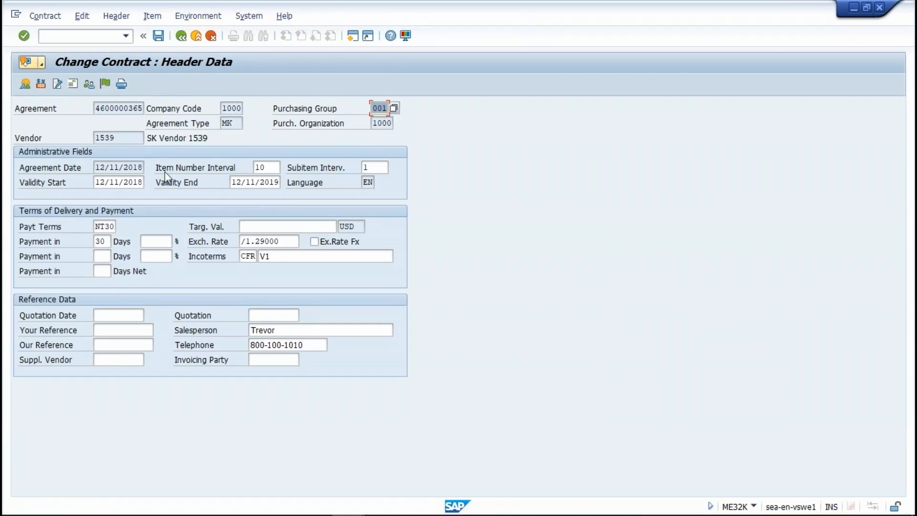
pyautogui.click(112, 168)
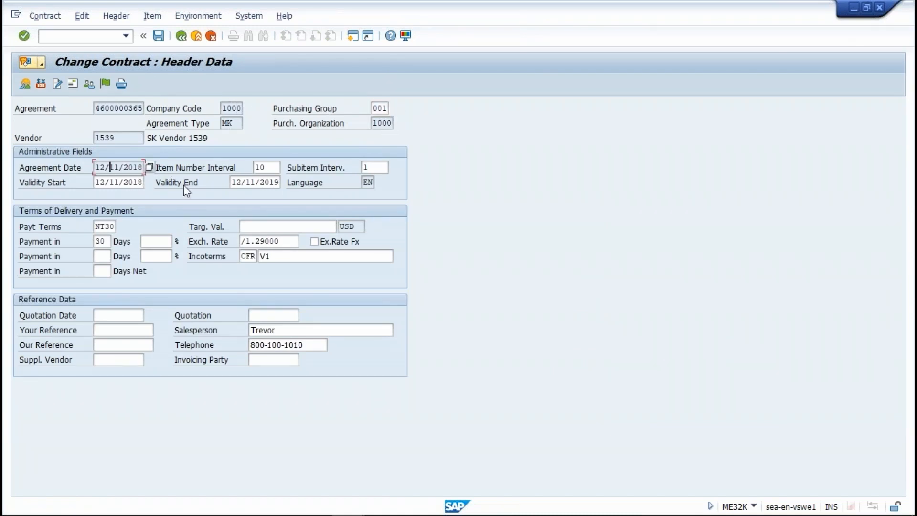
pyautogui.click(181, 36)
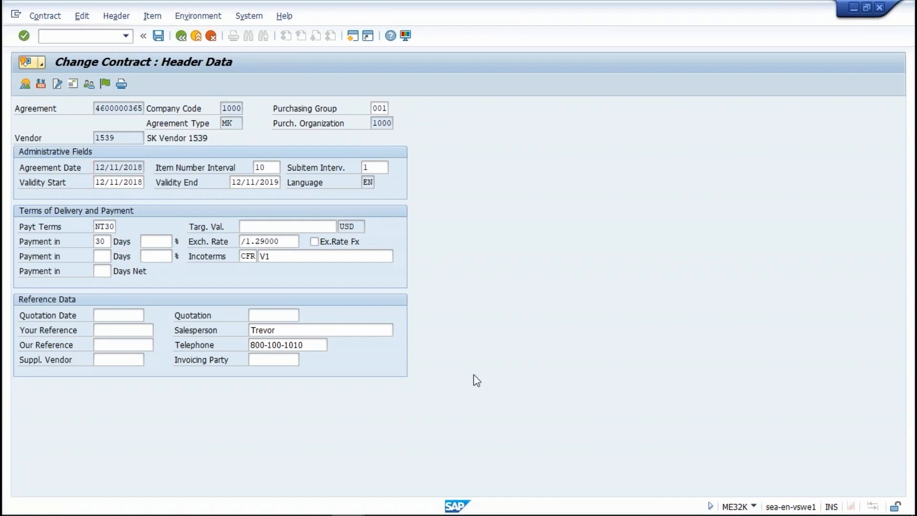
# Return to Excel and close the BAPI_CONTRACT_CREATE_MKQuantityContract workbook without saving the changes.
pyautogui.hotkey('alt', 'Tab')
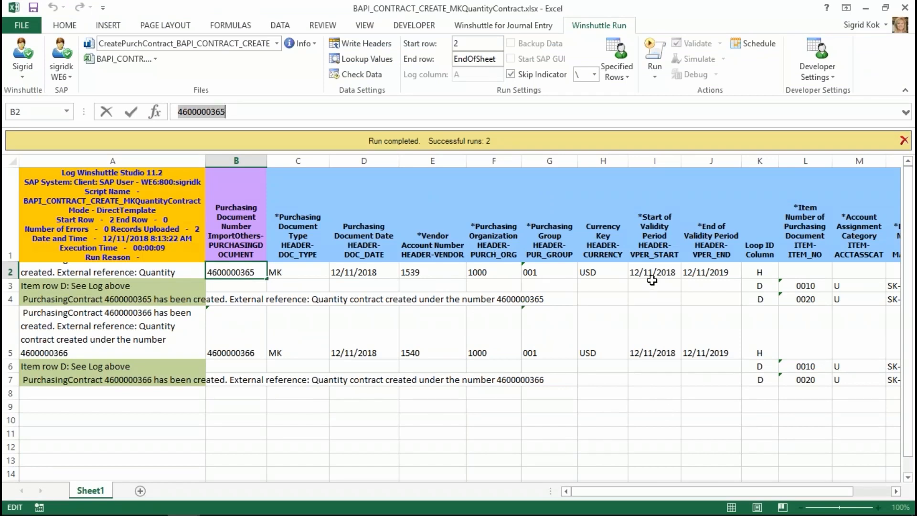
pyautogui.click(905, 8)
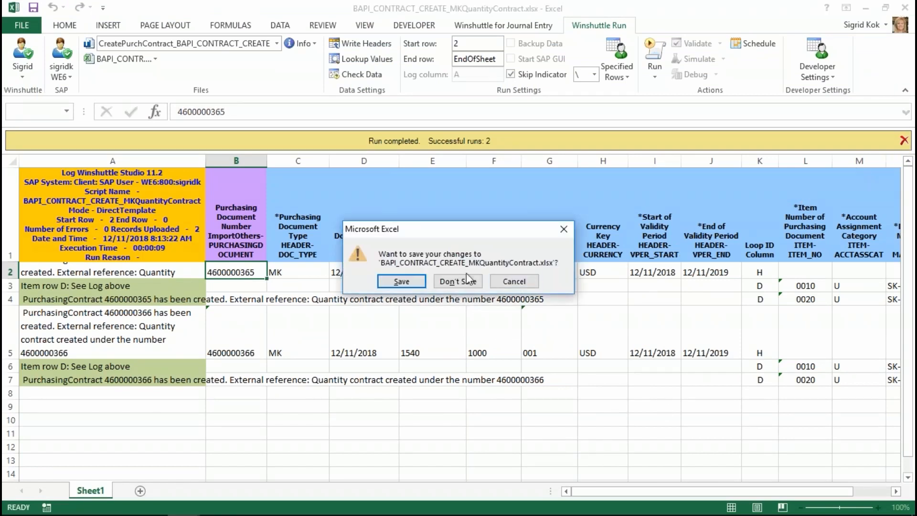
pyautogui.click(457, 281)
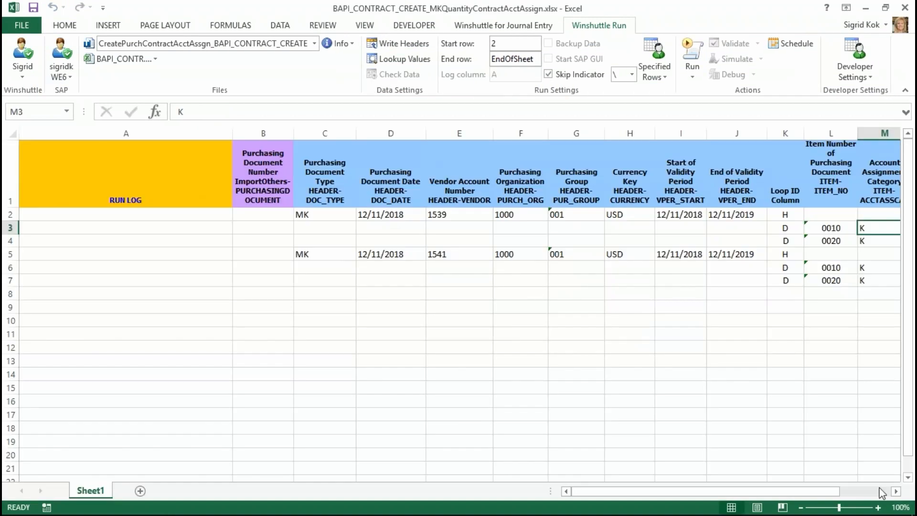
# Review the account assignment columns and run the CreatePurchContractAcctAssgn_BAPI_CONTRACT_CREATE script on the account assignment workbook.
pyautogui.click(896, 491)
pyautogui.click(896, 491)
pyautogui.click(896, 491)
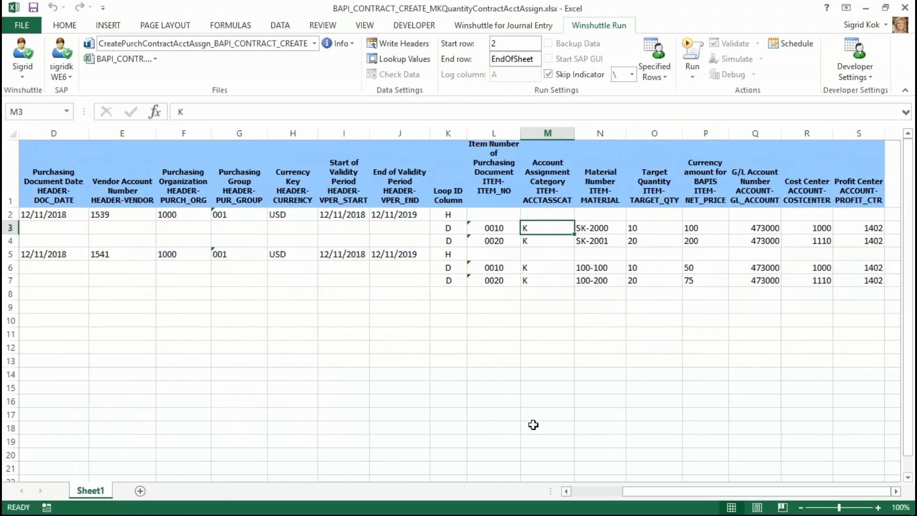
pyautogui.moveTo(586, 489); pyautogui.dragTo(573, 490)
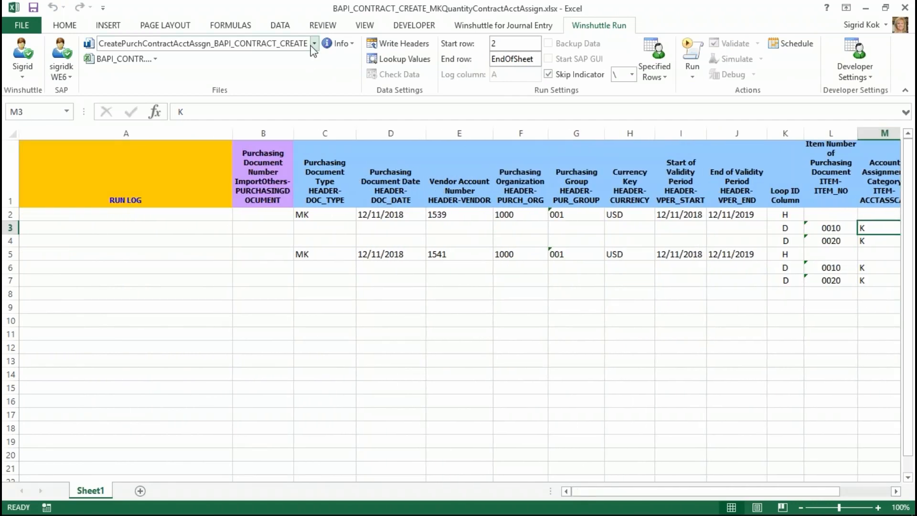
pyautogui.click(314, 43)
pyautogui.click(314, 44)
pyautogui.click(692, 53)
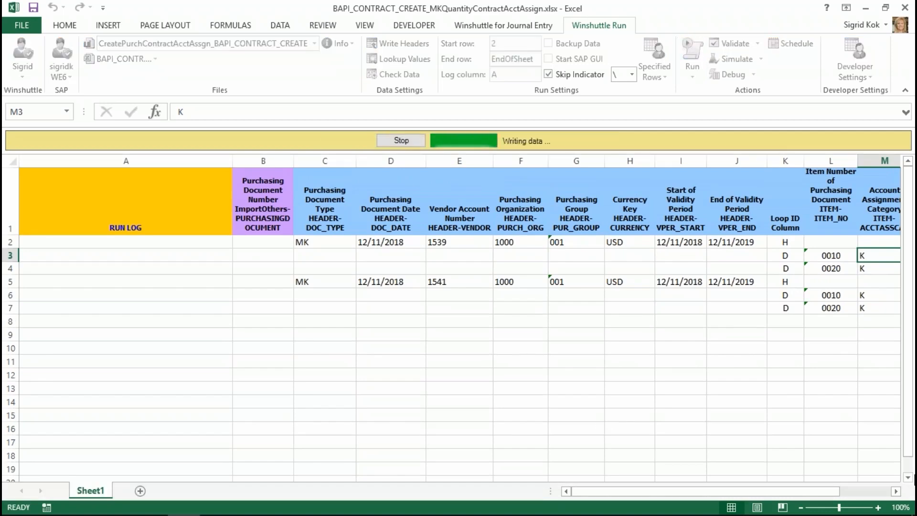
pyautogui.click(896, 493)
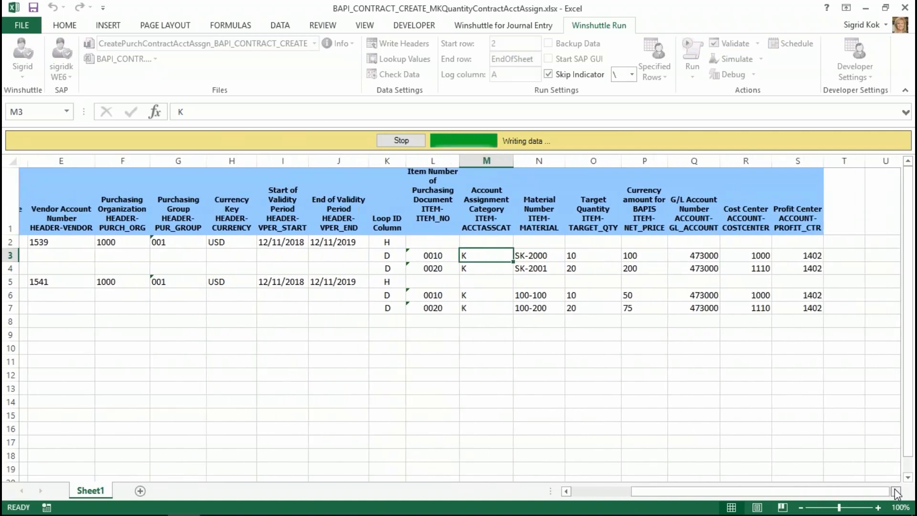
pyautogui.click(895, 494)
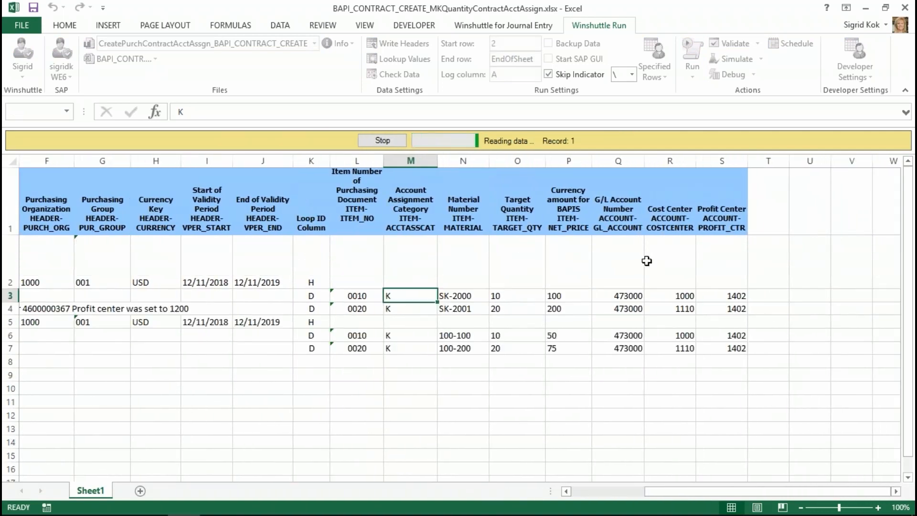
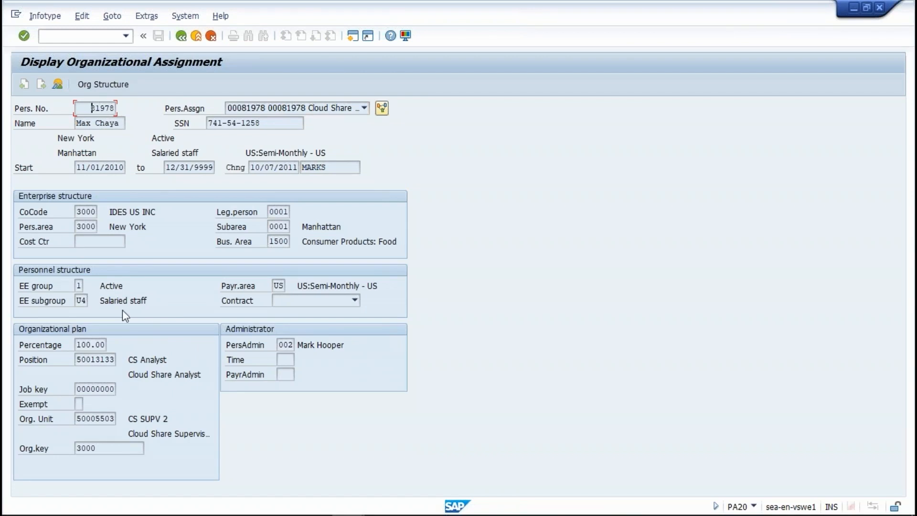
# Leave the HR master data display in SAP and open the Function Builder with transaction SE37.
pyautogui.click(181, 37)
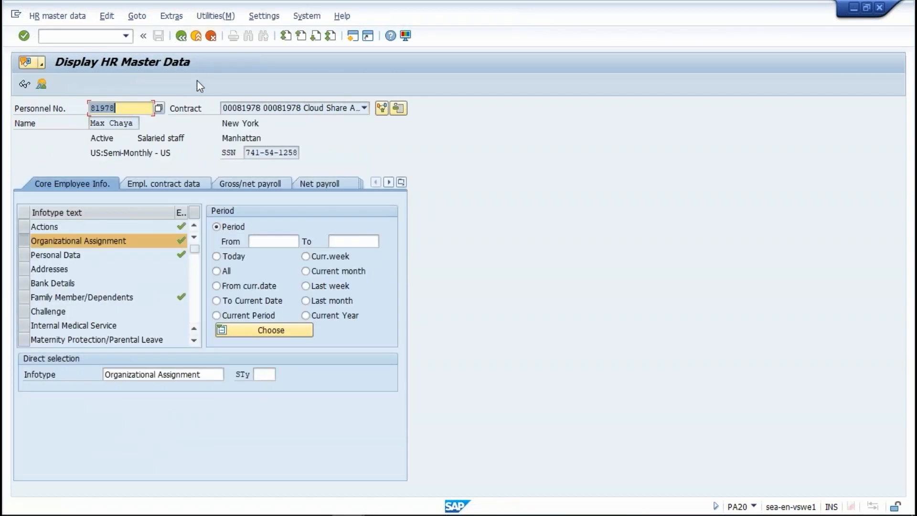
pyautogui.click(181, 36)
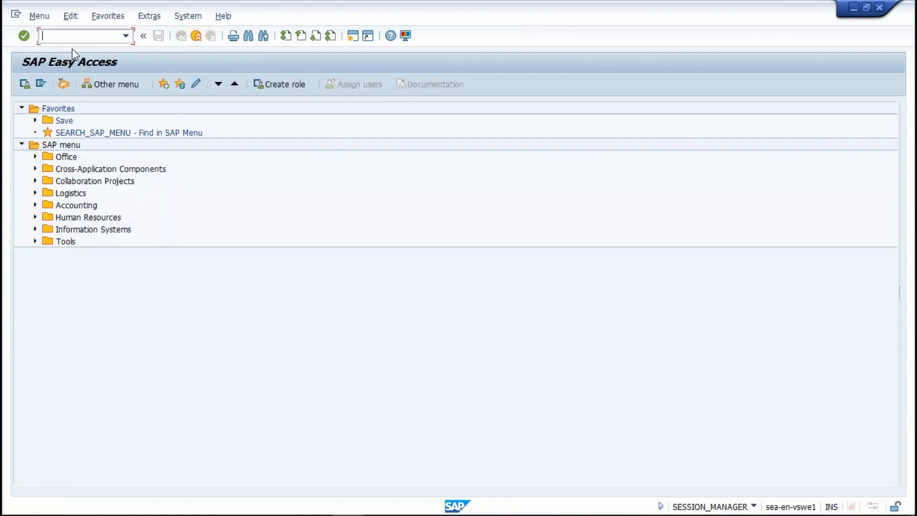
pyautogui.write('se37')
pyautogui.press('Return')
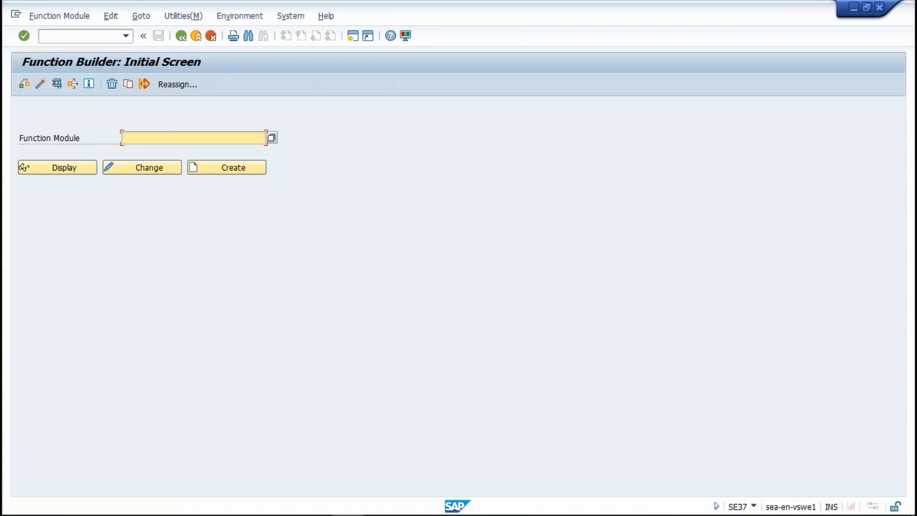
# Display the function module HRCA_GETEMPLOYEEDATA_FROMUSER, picking it from the previously entered names.
pyautogui.press('BackSpace')
pyautogui.press('Down')
pyautogui.press('Down')
pyautogui.press('Down')
pyautogui.press('Return')
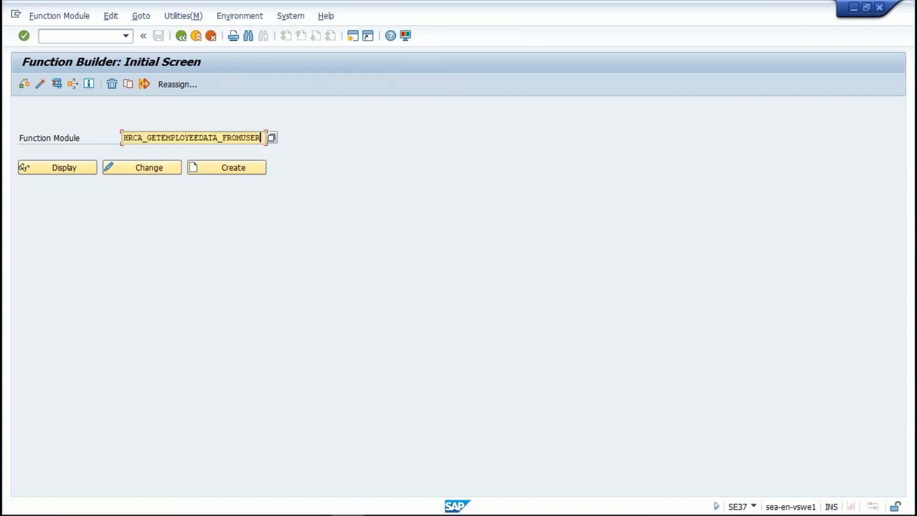
pyautogui.click(53, 167)
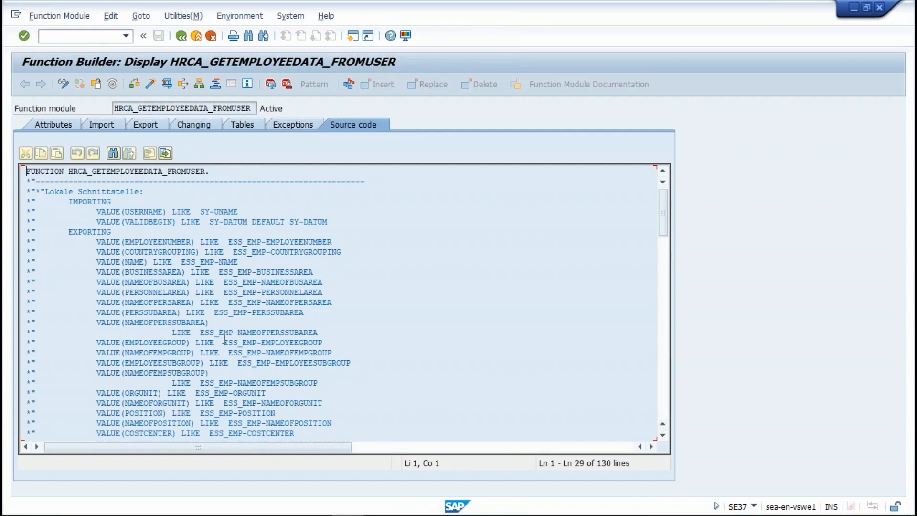
# Examine the function module's attributes, including its processing type, and its import, export and table parameters.
pyautogui.click(48, 124)
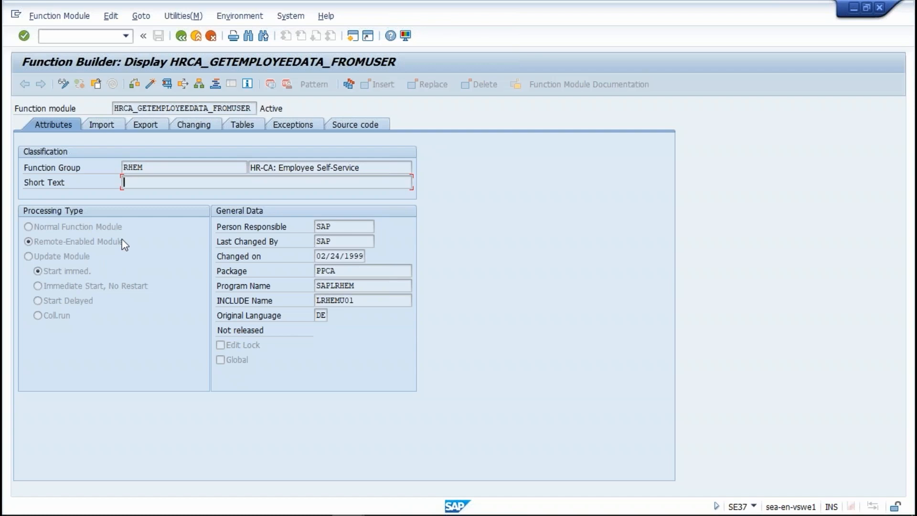
pyautogui.click(113, 119)
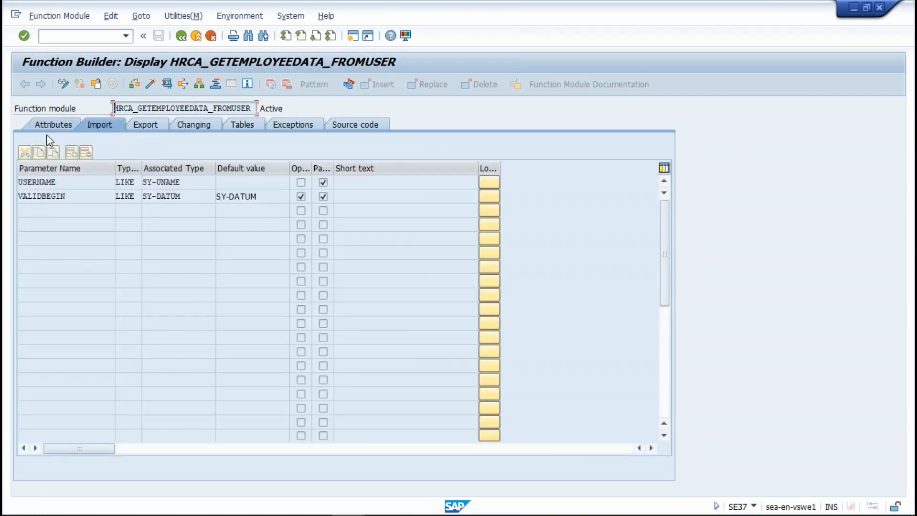
pyautogui.click(146, 128)
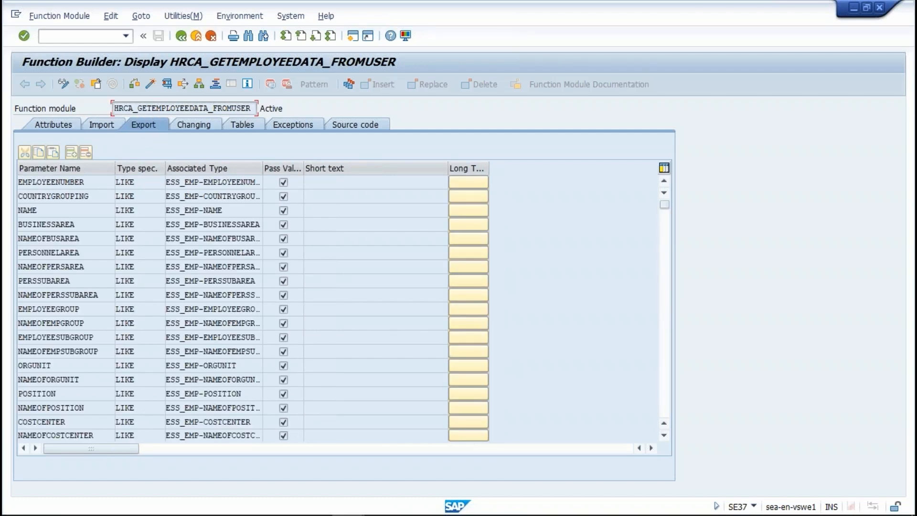
pyautogui.click(246, 126)
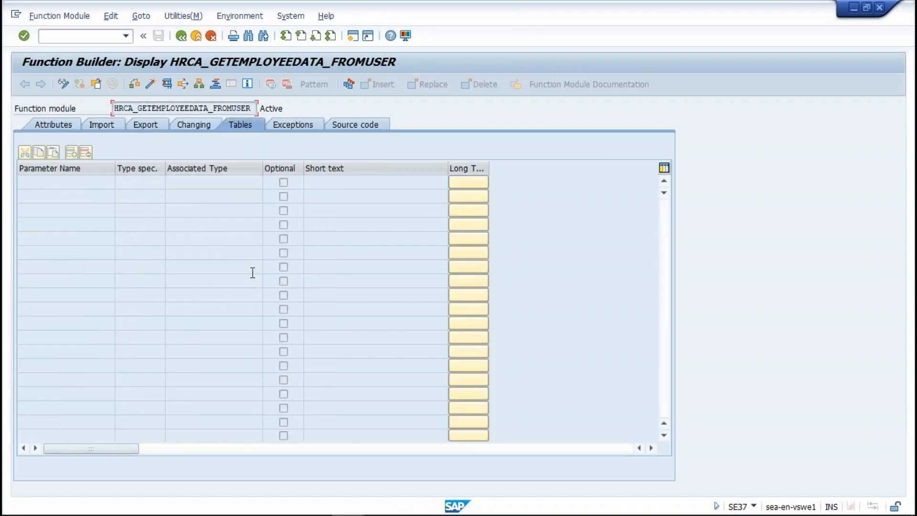
# Test the function module with an employee's user name as USERNAME, checking its test data directory before executing it.
pyautogui.click(166, 85)
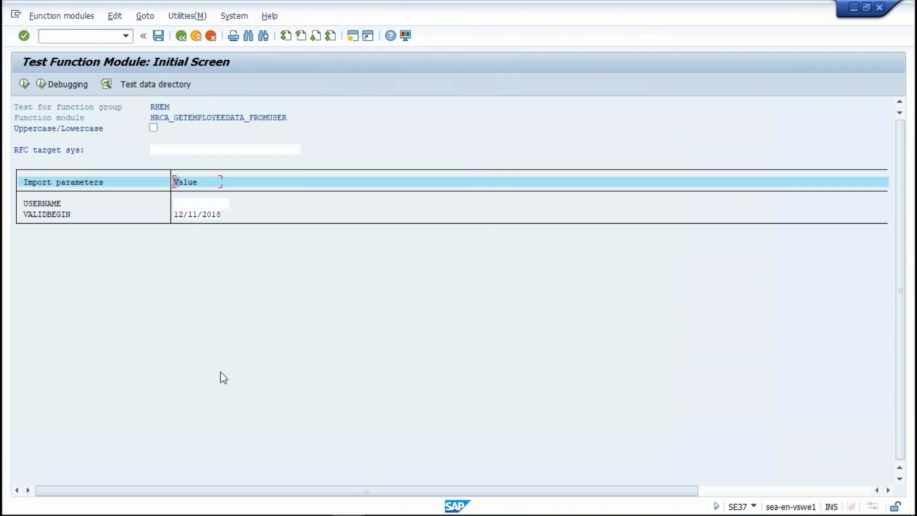
pyautogui.click(221, 203)
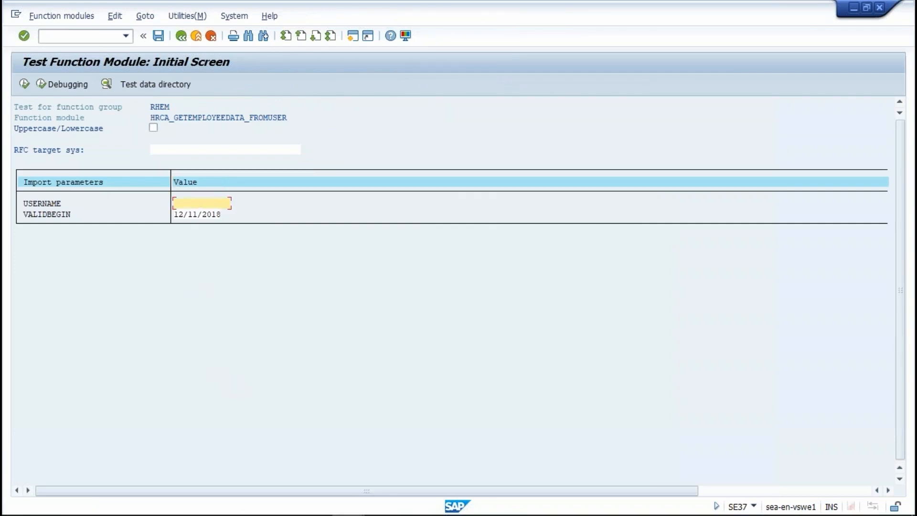
pyautogui.write('maxc')
pyautogui.click(167, 84)
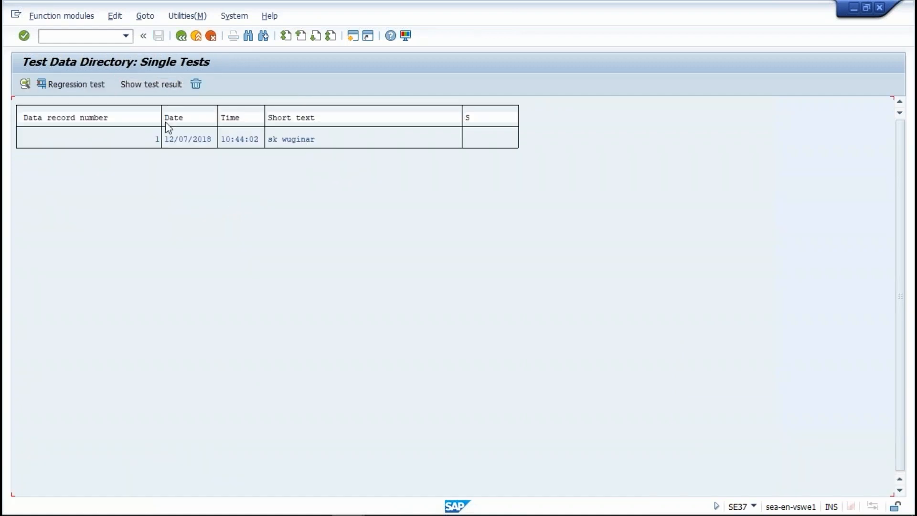
pyautogui.click(181, 36)
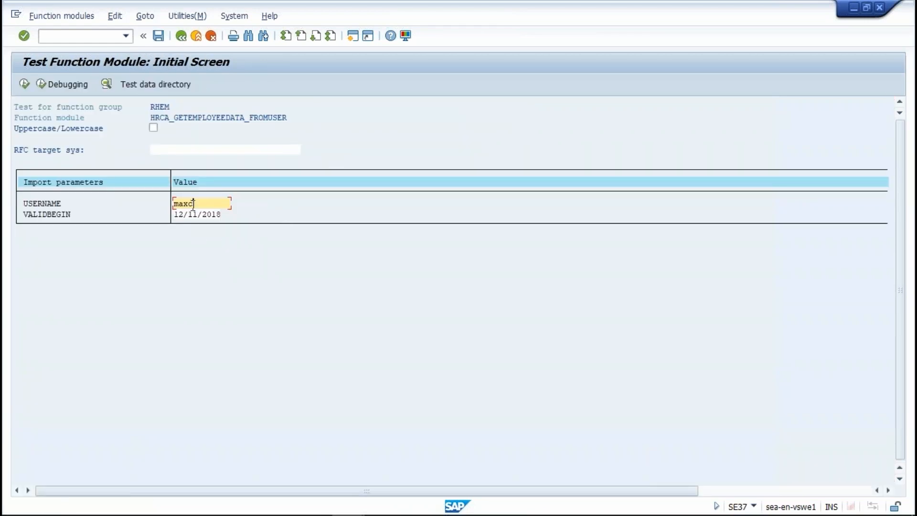
pyautogui.click(206, 214)
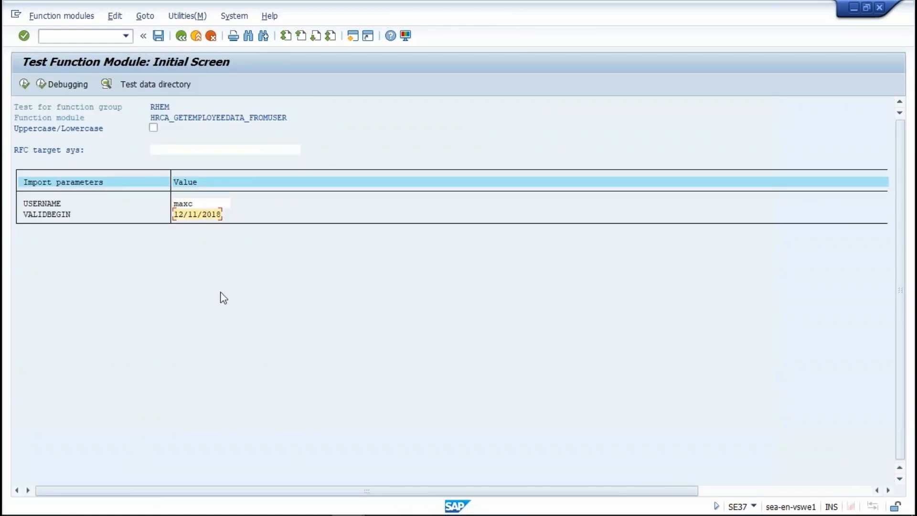
pyautogui.click(24, 84)
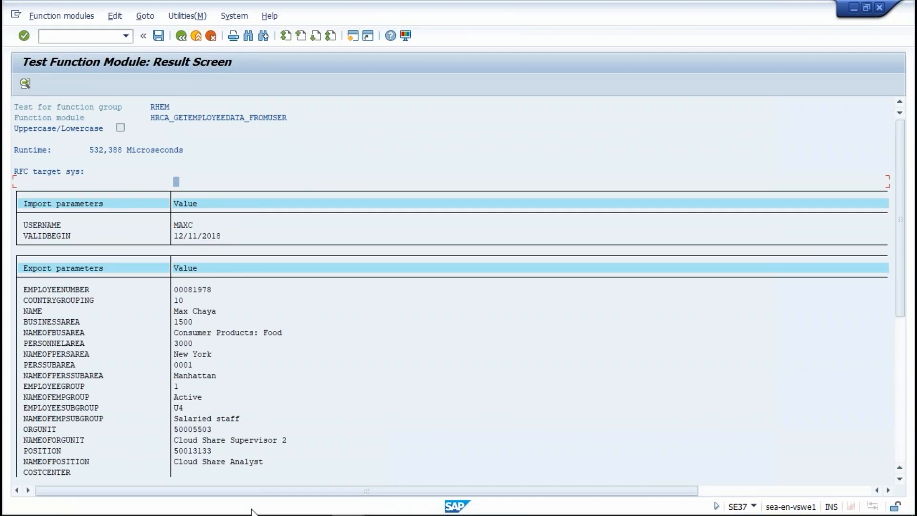
# Review the export parameter values returned by the test and go back to the Function Builder initial screen.
pyautogui.moveTo(900, 134); pyautogui.dragTo(907, 191)
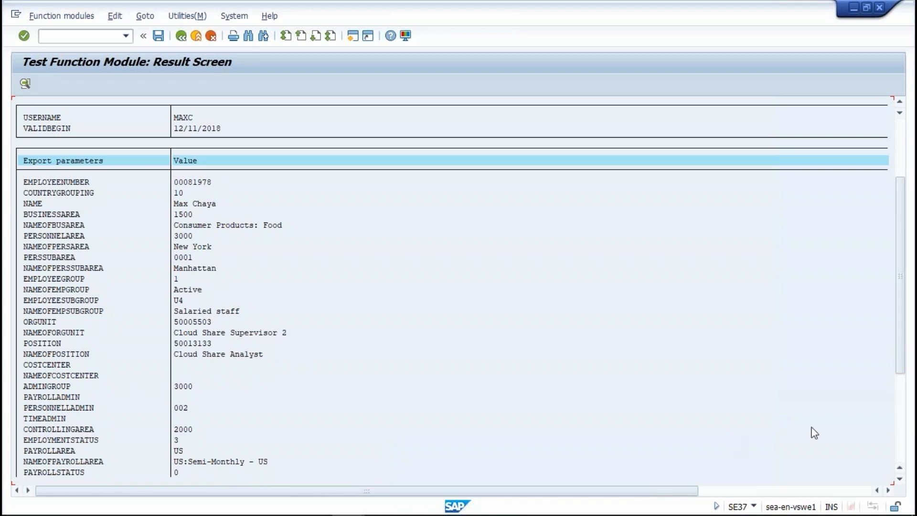
pyautogui.click(902, 457)
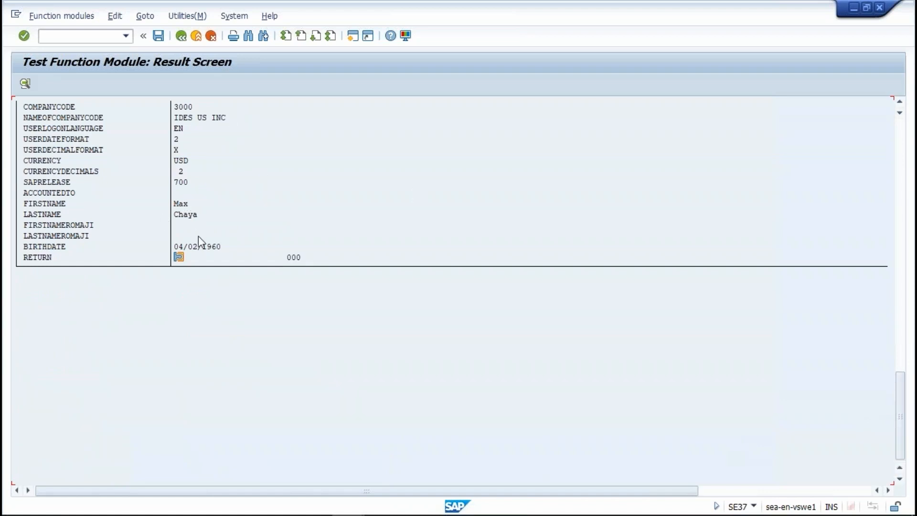
pyautogui.click(181, 36)
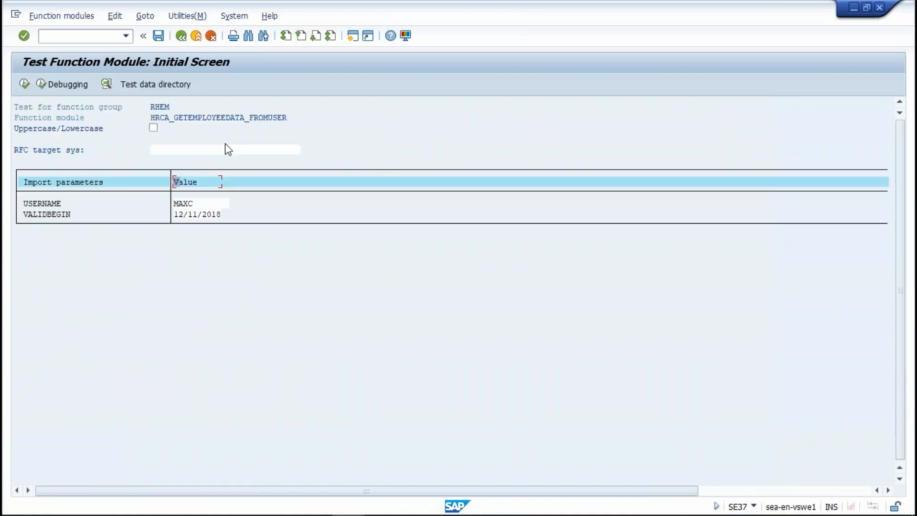
pyautogui.click(181, 36)
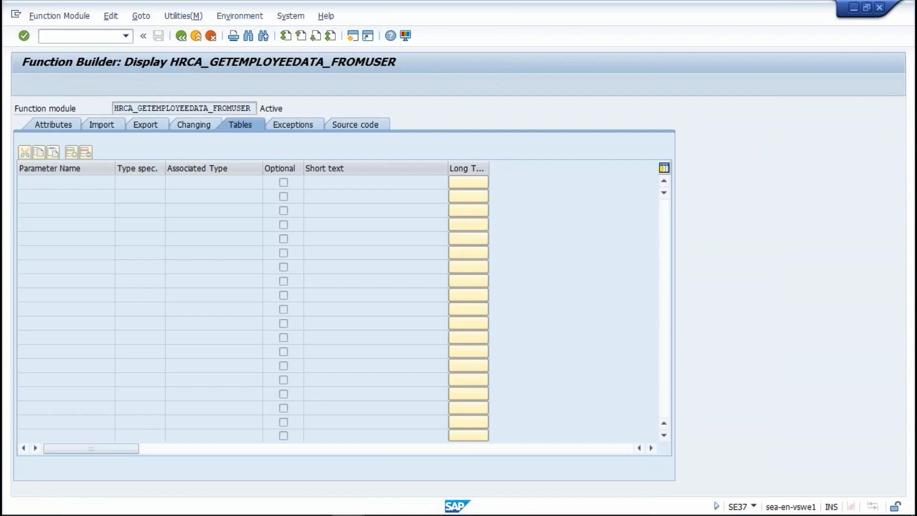
pyautogui.click(181, 37)
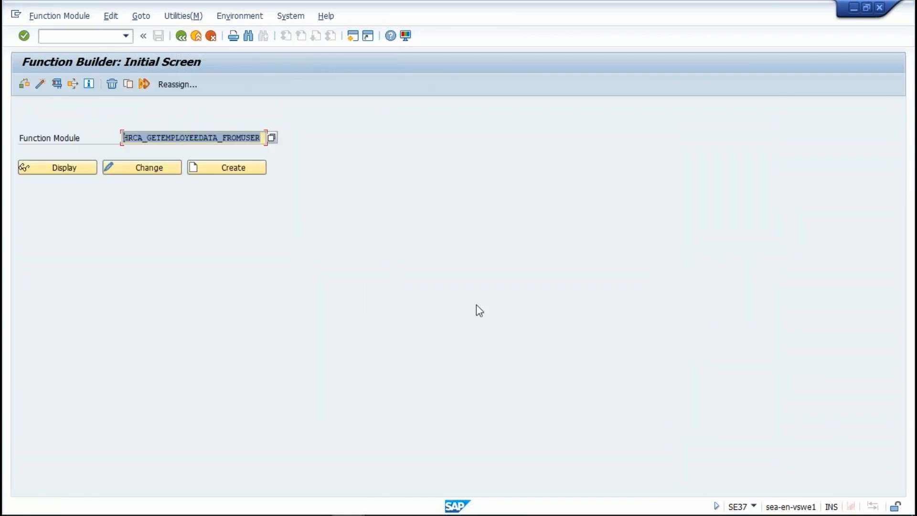
# Switch to Winshuttle Studio, start a new Direct script created from a BAPI, and log on to SAP.
pyautogui.moveTo(352, 509)
pyautogui.click(380, 507)
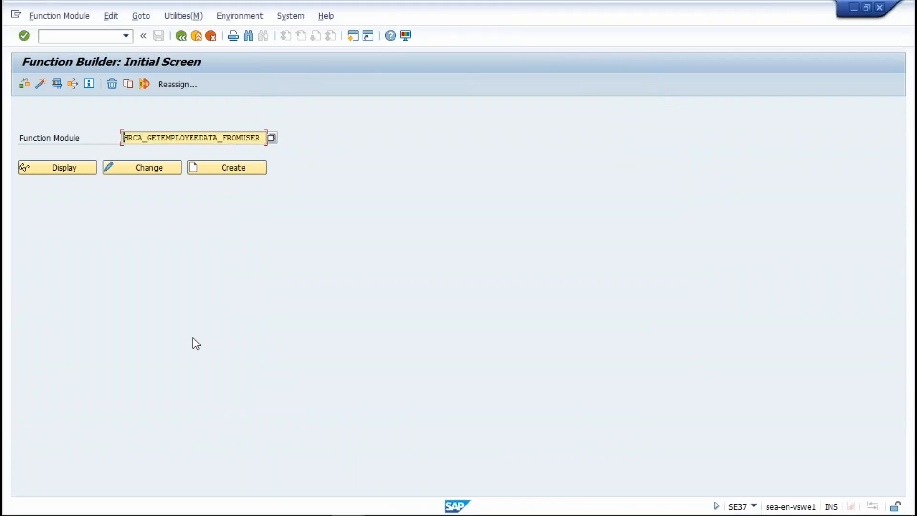
pyautogui.moveTo(292, 515)
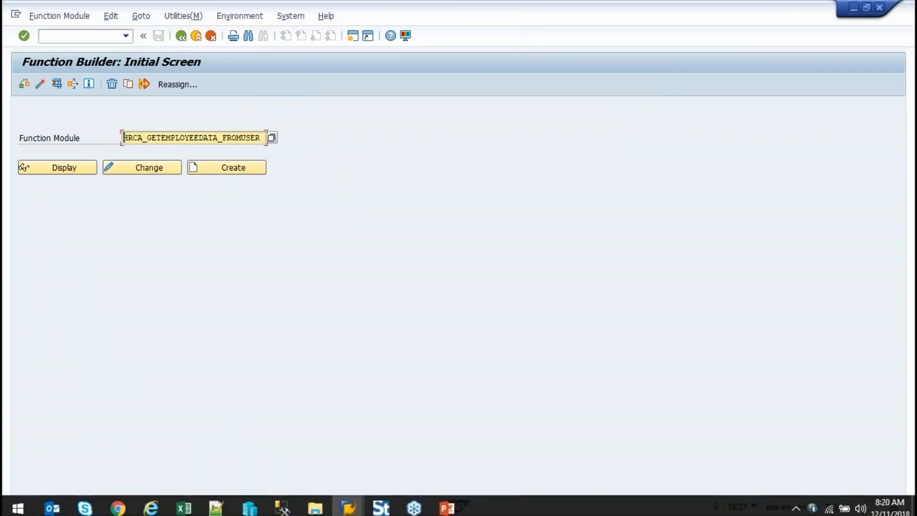
pyautogui.click(381, 508)
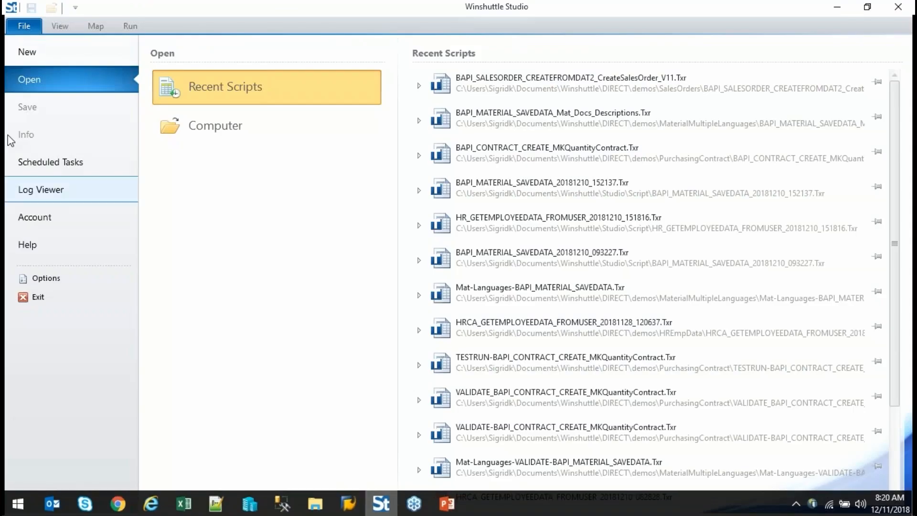
pyautogui.click(24, 42)
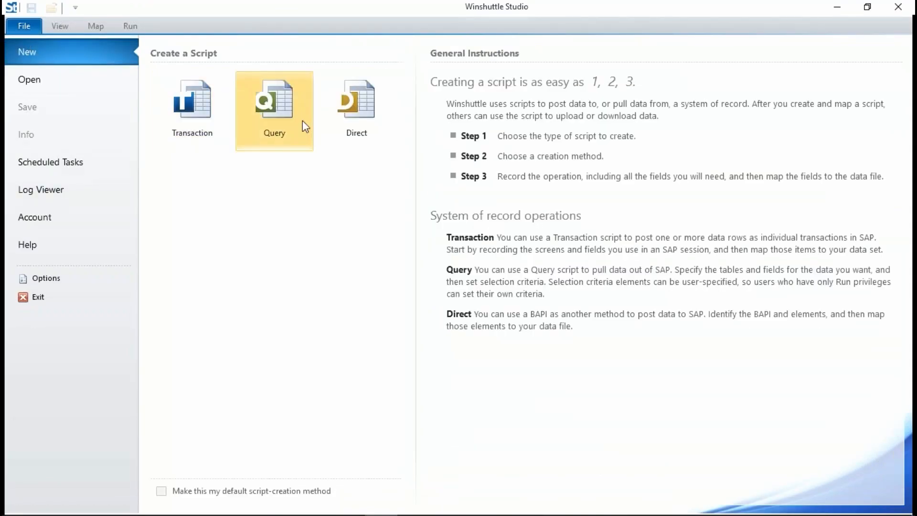
pyautogui.click(356, 115)
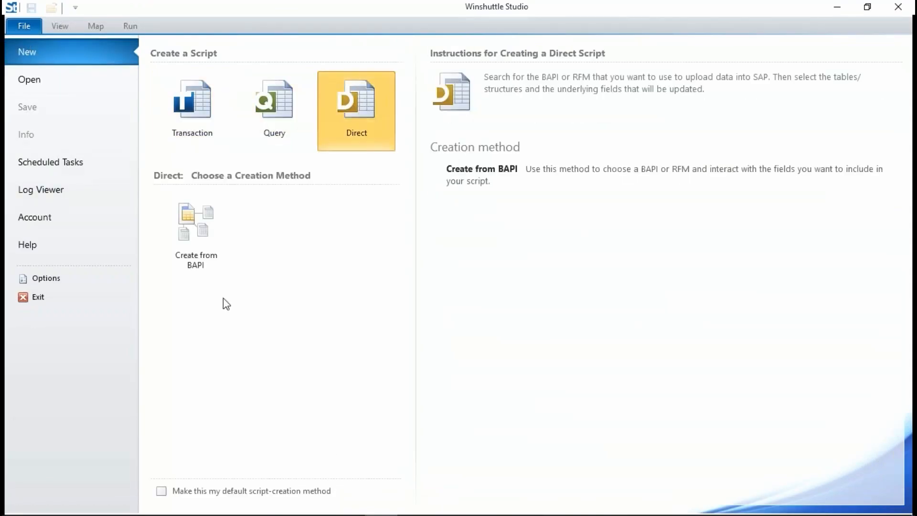
pyautogui.click(174, 225)
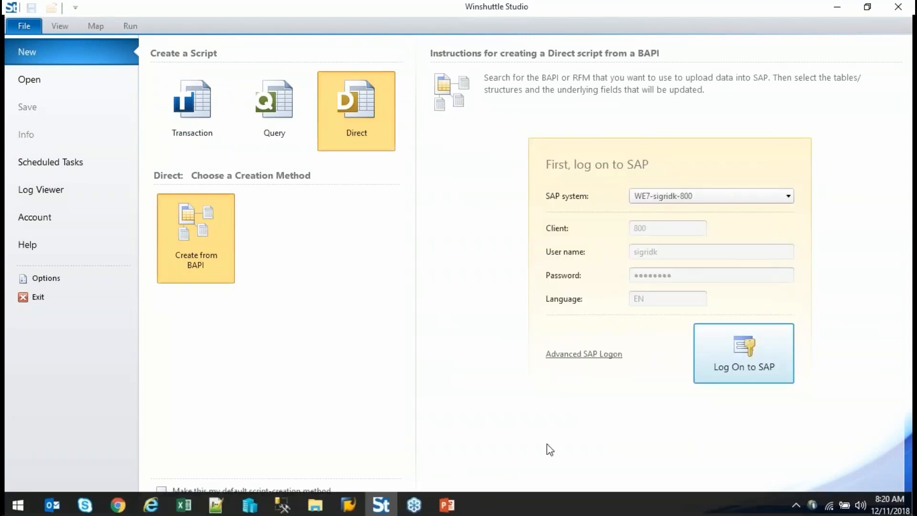
pyautogui.click(744, 366)
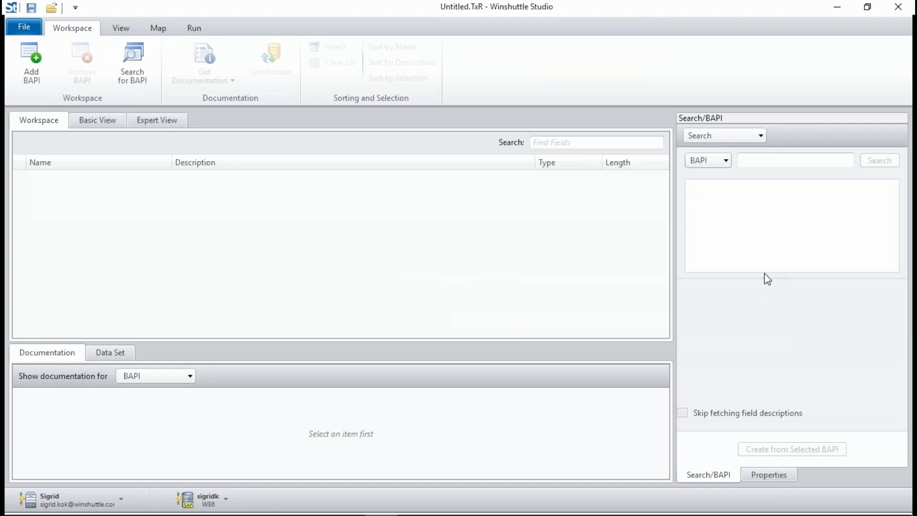
# Search the RFMs for *employee*data* and create the script from HRCA_GETEMPLOYEEDATA_FROMUSER.
pyautogui.click(727, 160)
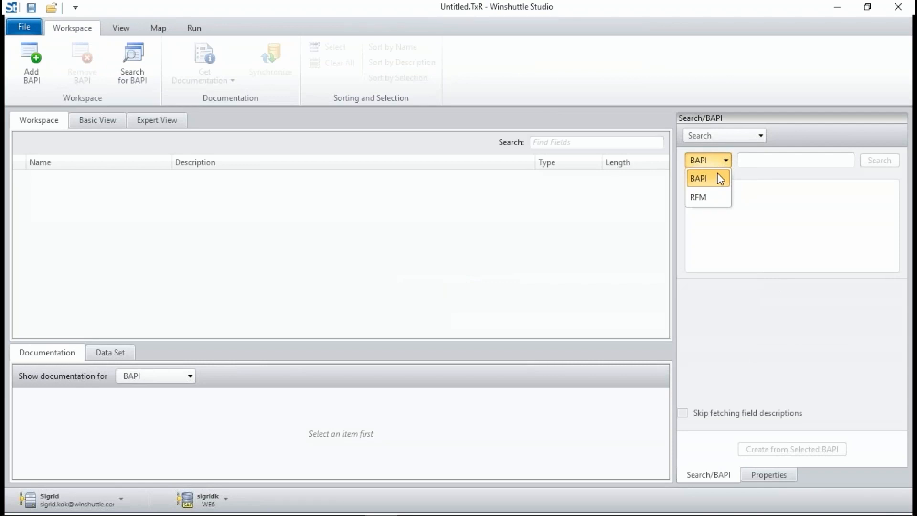
pyautogui.click(707, 209)
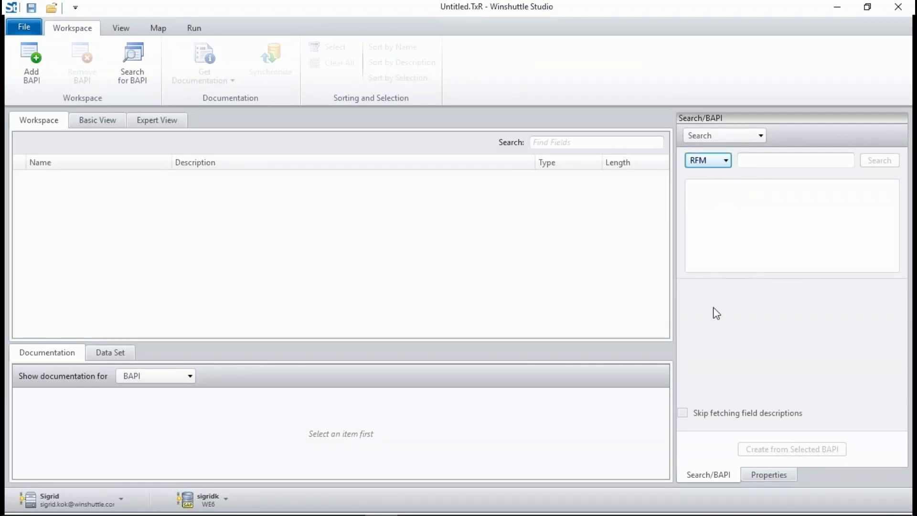
pyautogui.click(786, 160)
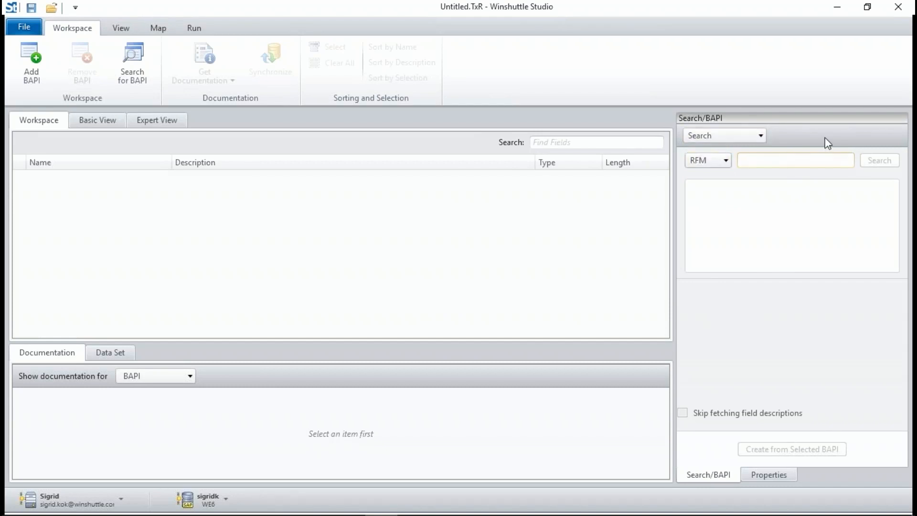
pyautogui.write('*employee*data*')
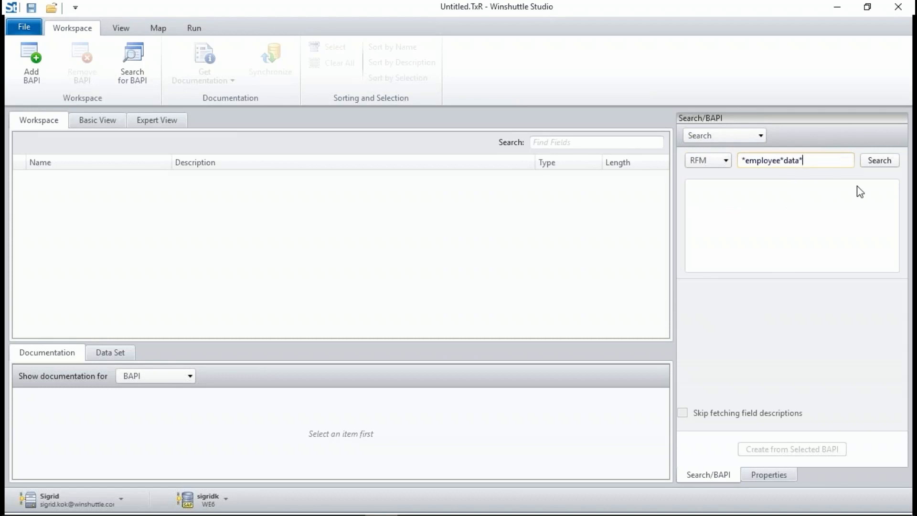
pyautogui.click(878, 161)
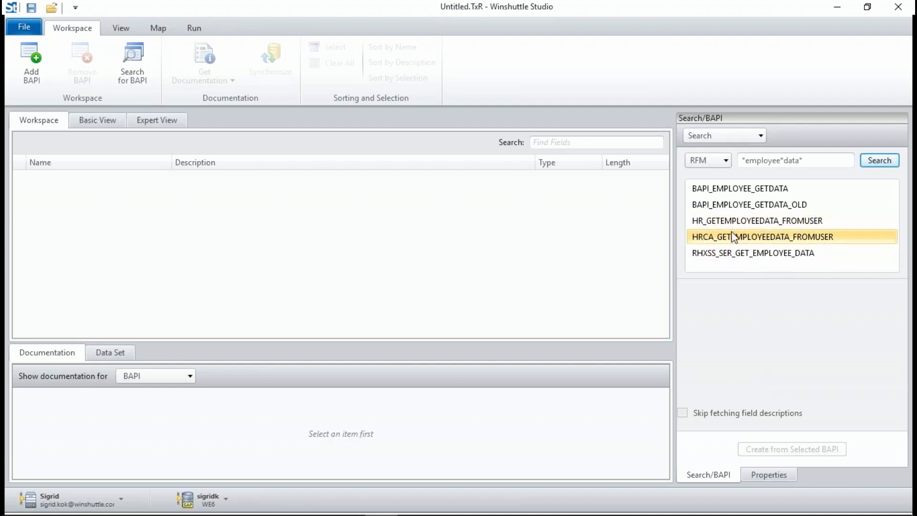
pyautogui.click(757, 242)
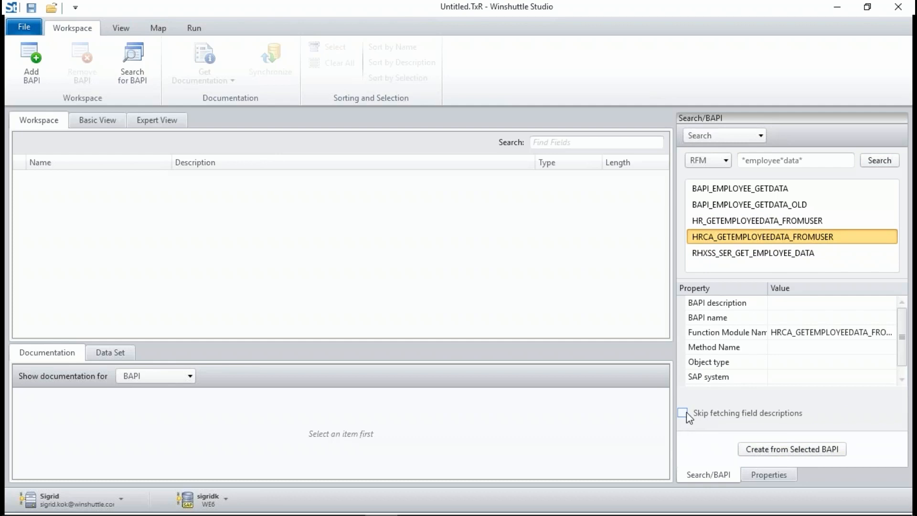
pyautogui.click(779, 449)
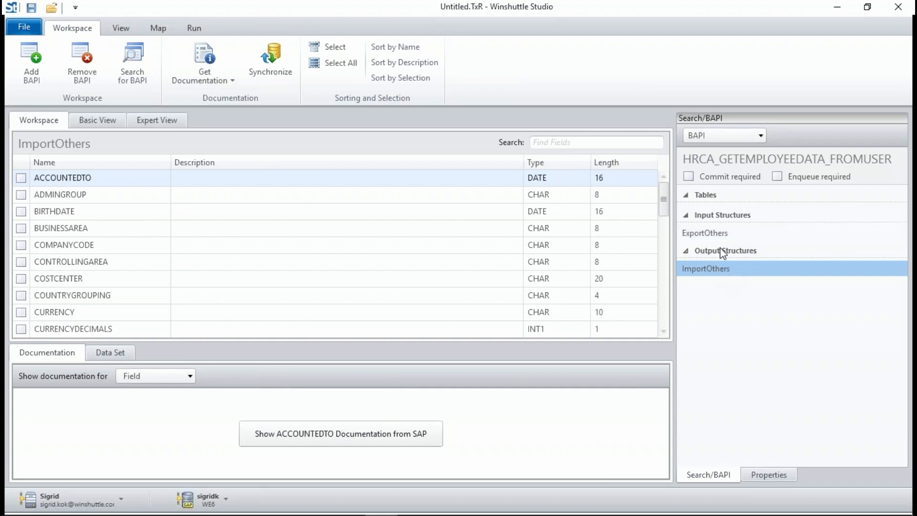
# Include the USERNAME and VALIDBEGIN fields of the ExportOthers input structure in the script.
pyautogui.click(718, 233)
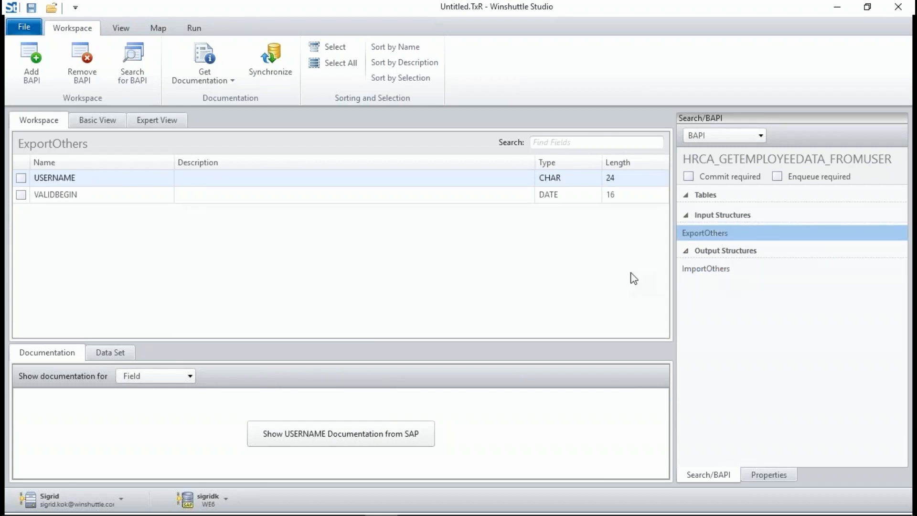
pyautogui.click(21, 178)
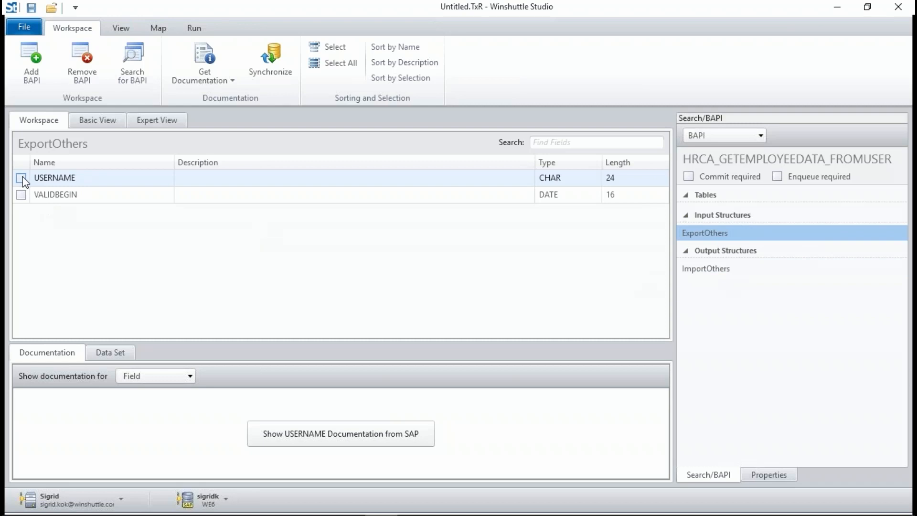
pyautogui.click(22, 195)
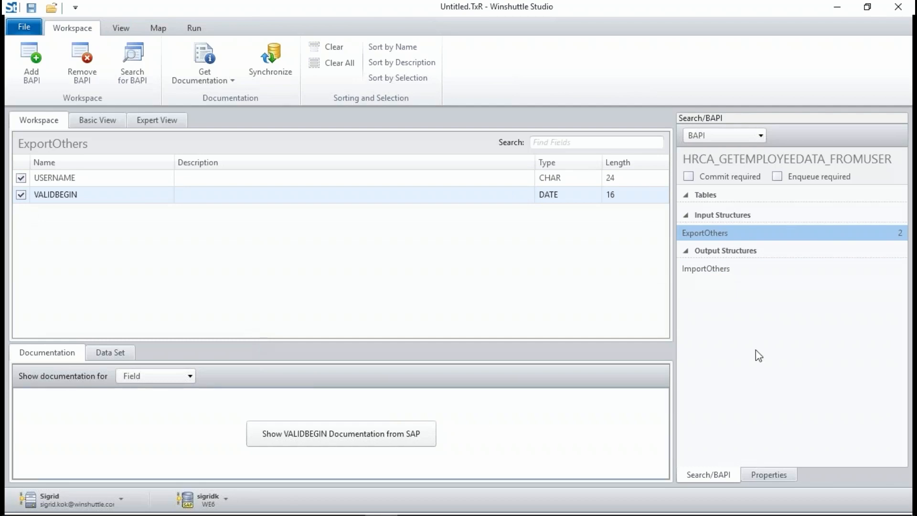
# In the ImportOthers output structure, filter fields by "code" to select COMPANYCODE and NAMEOFCOMPANYCODE, clear the filter and select all fields.
pyautogui.click(707, 268)
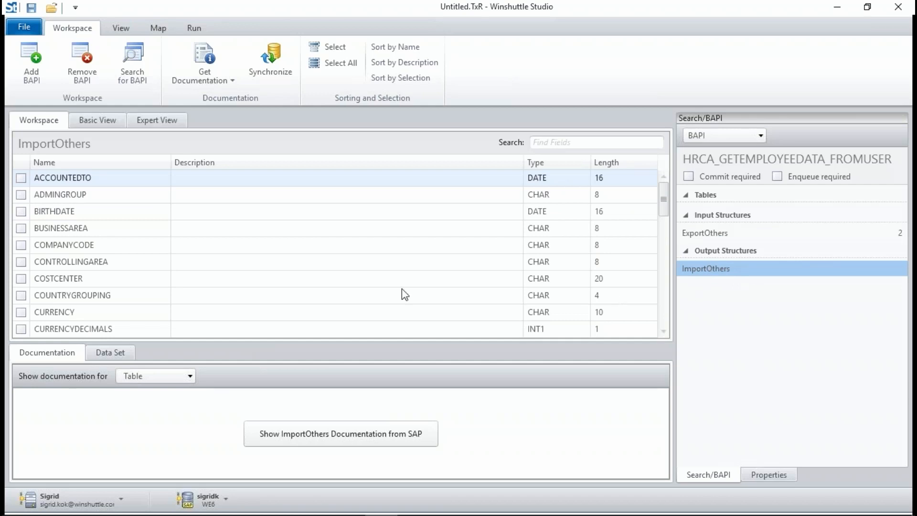
pyautogui.click(571, 141)
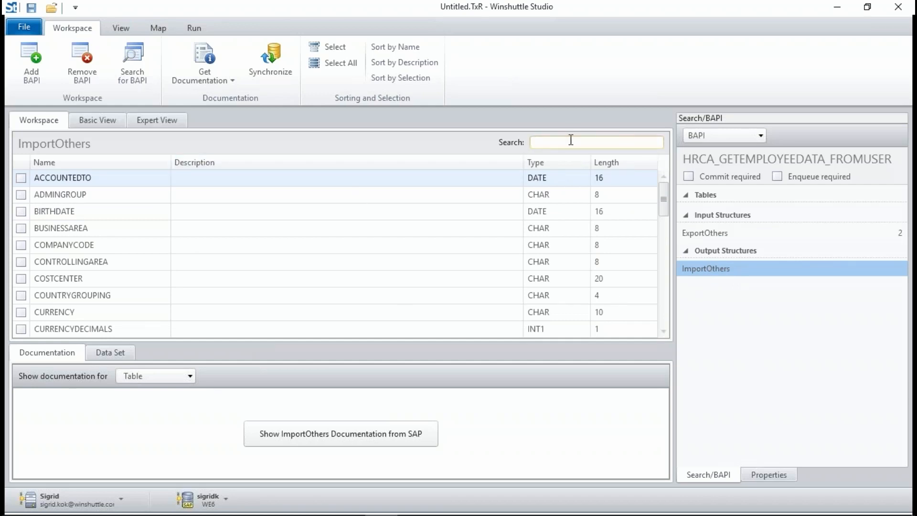
pyautogui.write('code')
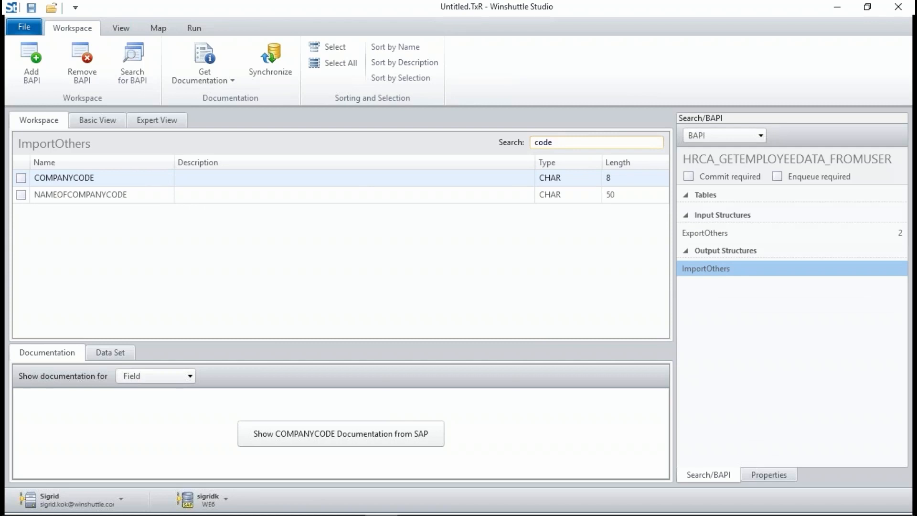
pyautogui.click(22, 178)
pyautogui.click(21, 195)
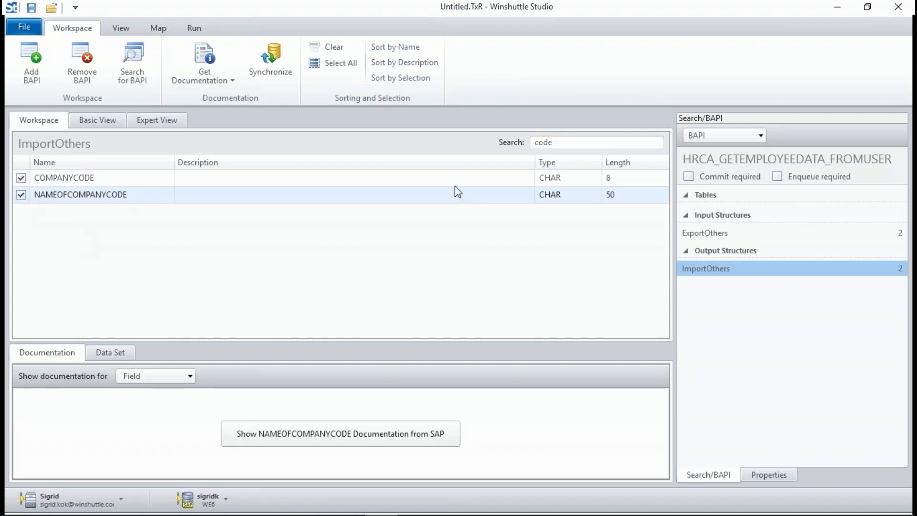
pyautogui.hotkey('ctrl', 'a')
pyautogui.press('BackSpace')
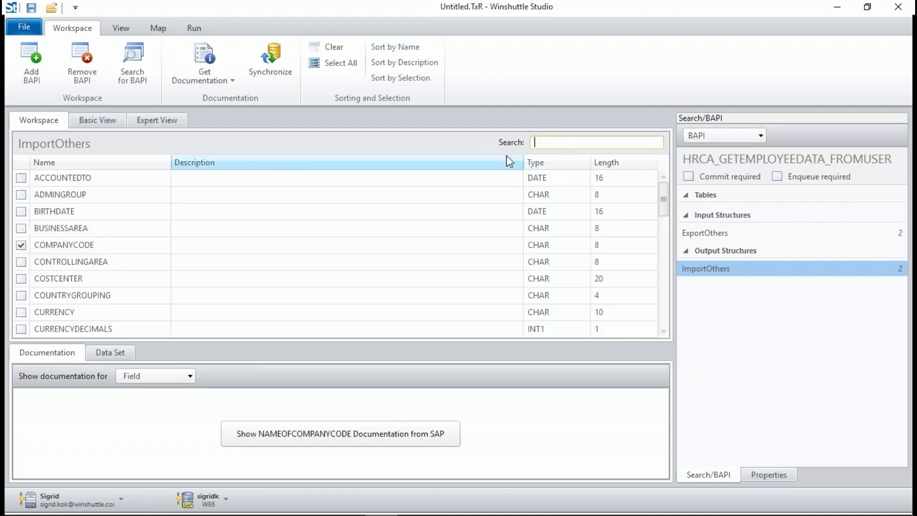
pyautogui.moveTo(658, 196)
pyautogui.mouseDown()
pyautogui.moveTo(645, 264)
pyautogui.moveTo(659, 184)
pyautogui.mouseUp()
pyautogui.click(341, 62)
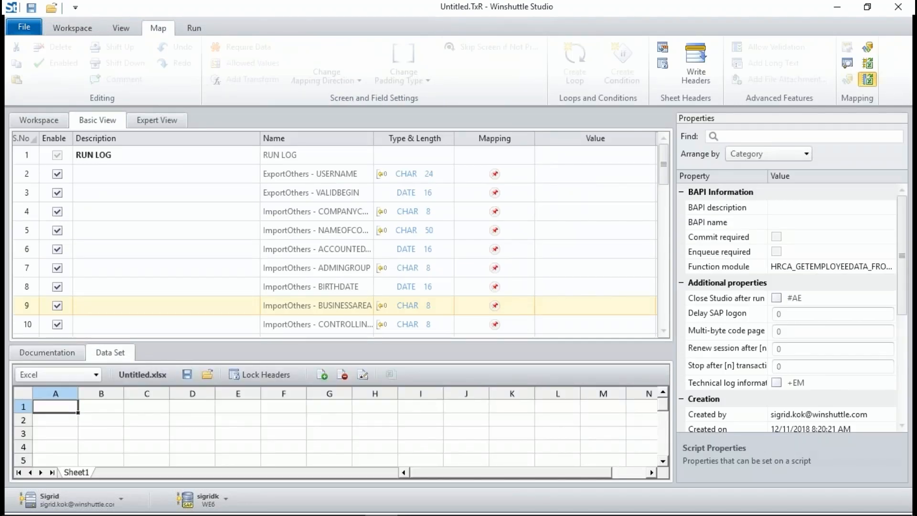
# Map the RUN LOG row in the Basic View to column A of the Excel data set.
pyautogui.click(109, 160)
pyautogui.moveTo(109, 160); pyautogui.dragTo(57, 409)
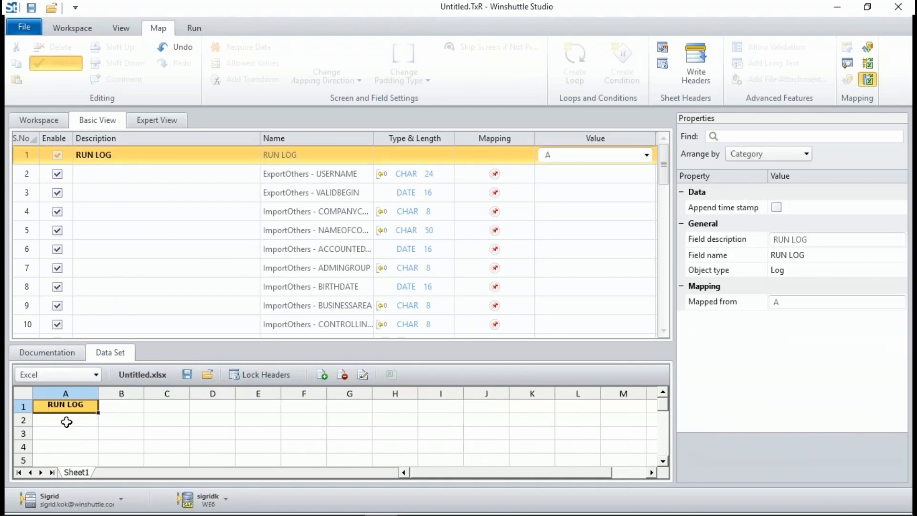
# Map ExportOthers USERNAME and VALIDBEGIN to columns B and C, and map all ImportOthers fields as SAP downloads starting in column D.
pyautogui.moveTo(126, 409); pyautogui.dragTo(156, 175)
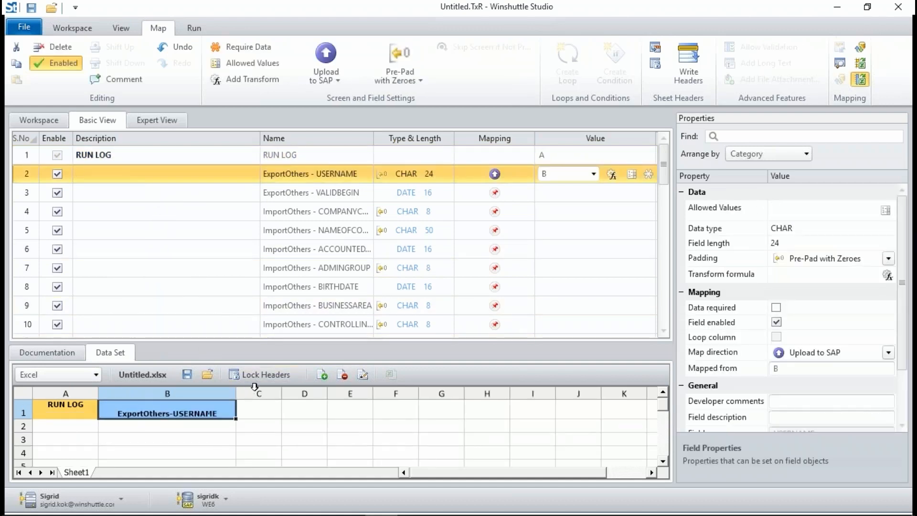
pyautogui.moveTo(261, 414); pyautogui.dragTo(204, 193)
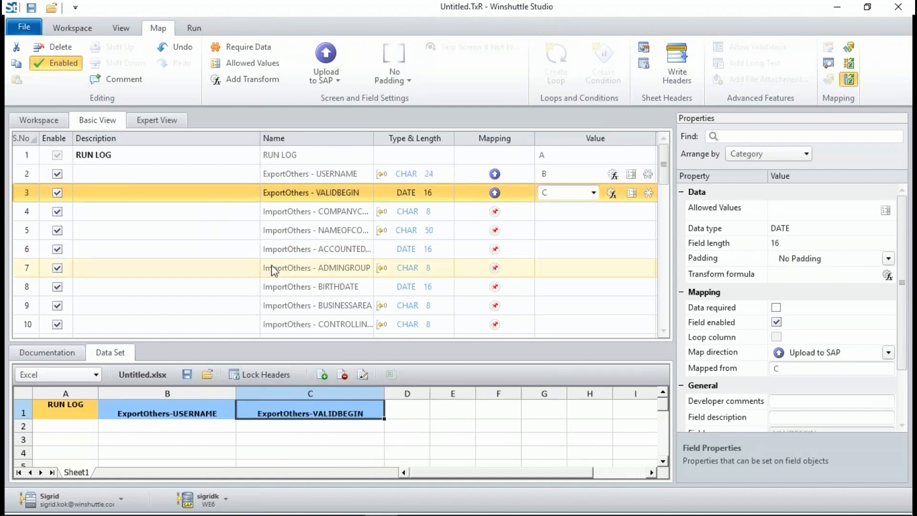
pyautogui.click(493, 217)
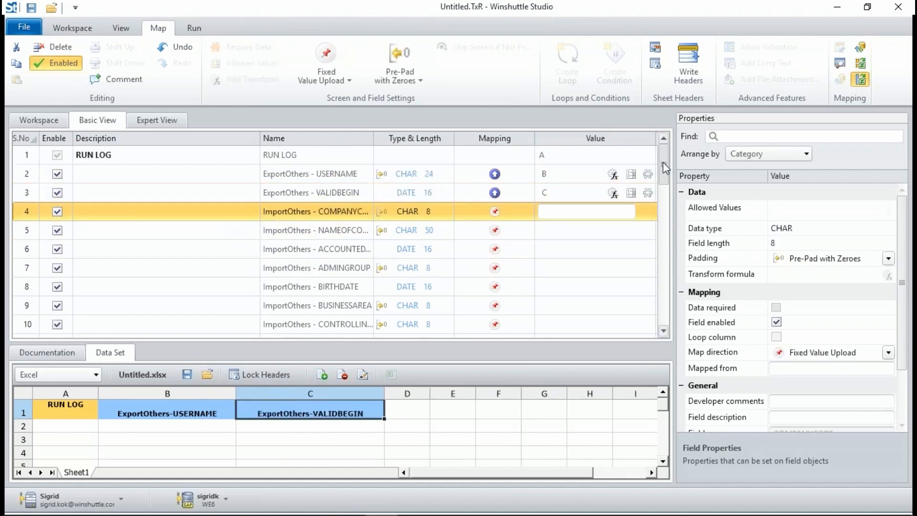
pyautogui.moveTo(664, 163); pyautogui.dragTo(653, 345)
pyautogui.click(221, 329)
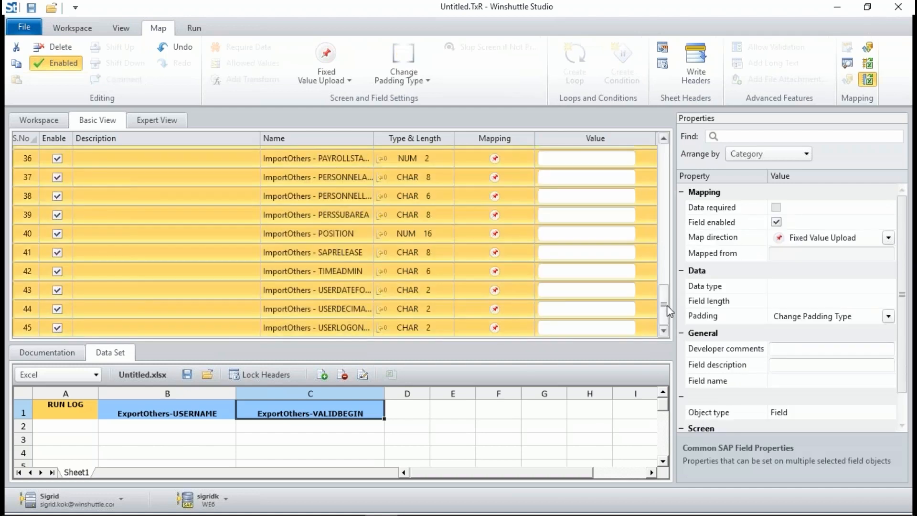
pyautogui.moveTo(667, 304); pyautogui.dragTo(675, 165)
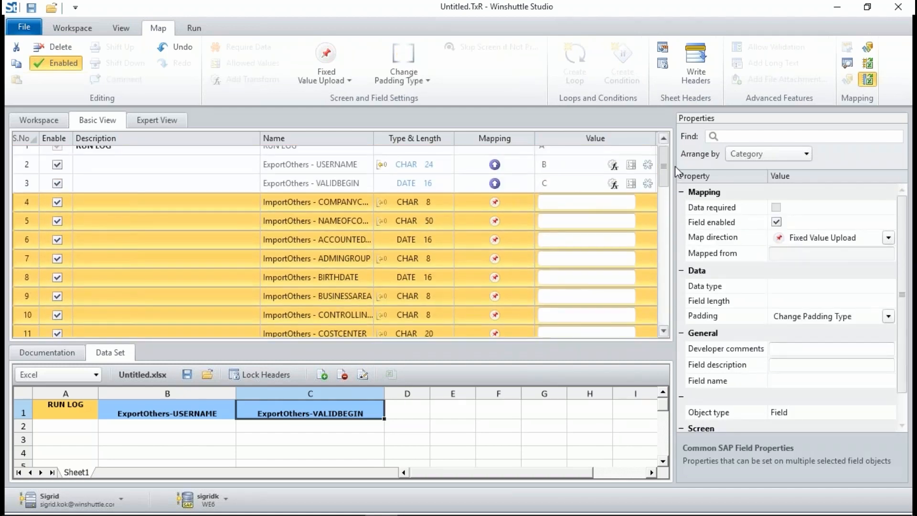
pyautogui.moveTo(433, 202); pyautogui.dragTo(412, 414)
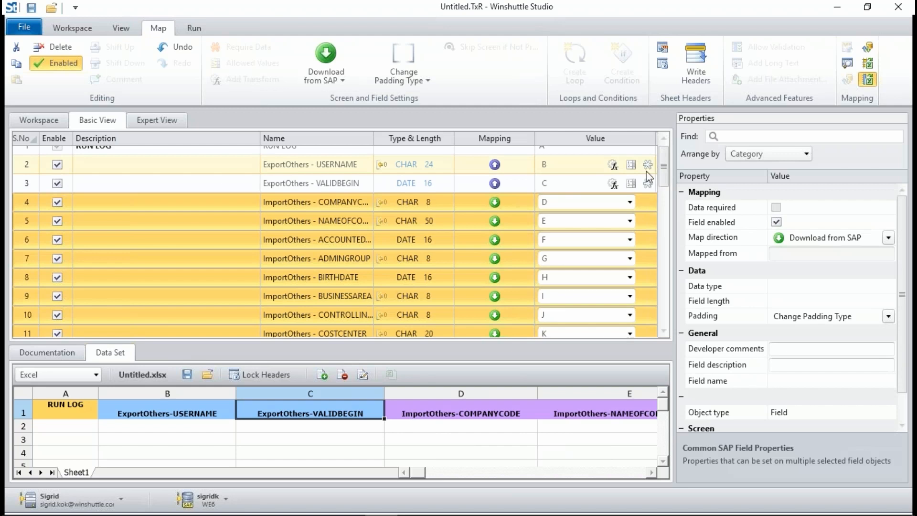
# Make data required for the USERNAME and VALIDBEGIN upload fields.
pyautogui.click(648, 164)
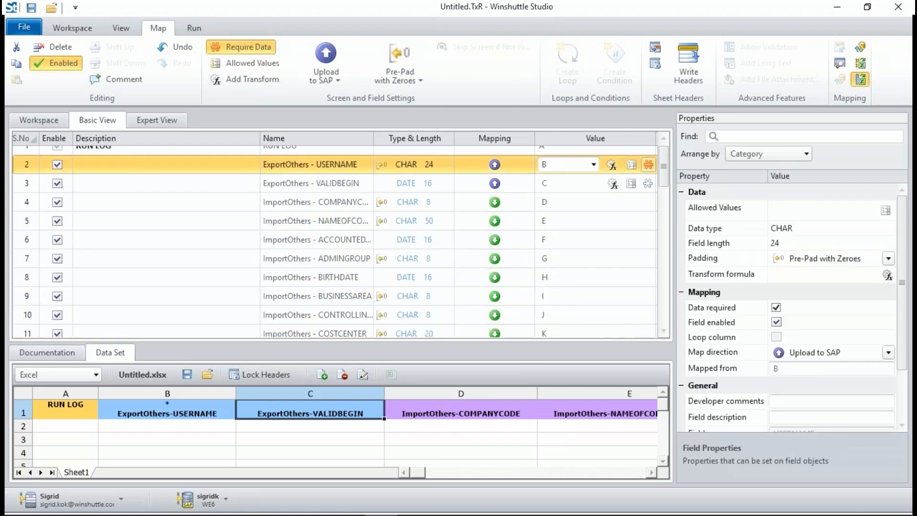
pyautogui.click(653, 190)
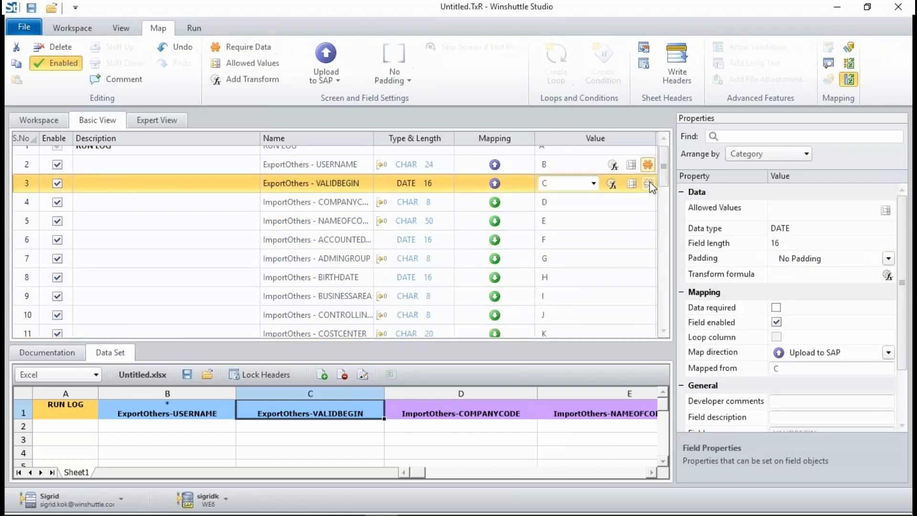
pyautogui.click(649, 185)
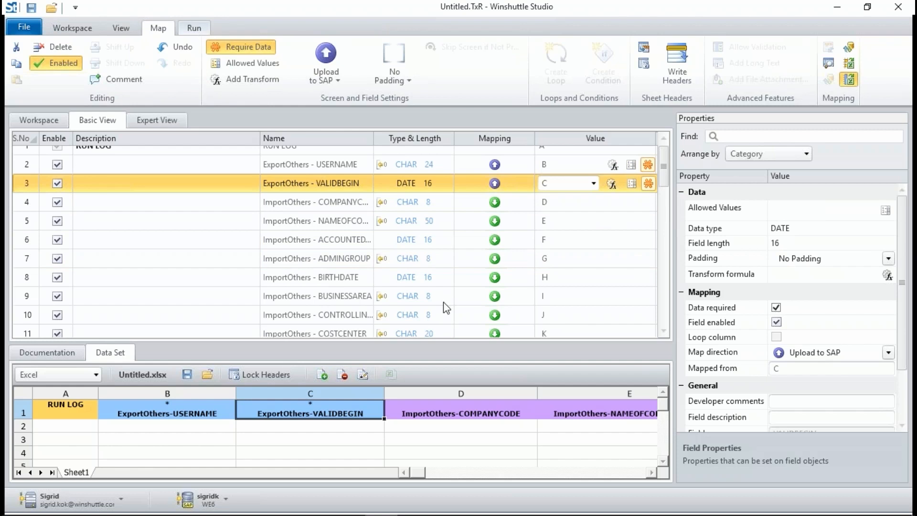
# Open the data sheet for running and enter the three employees' SAP usernames in B2:B4.
pyautogui.click(193, 28)
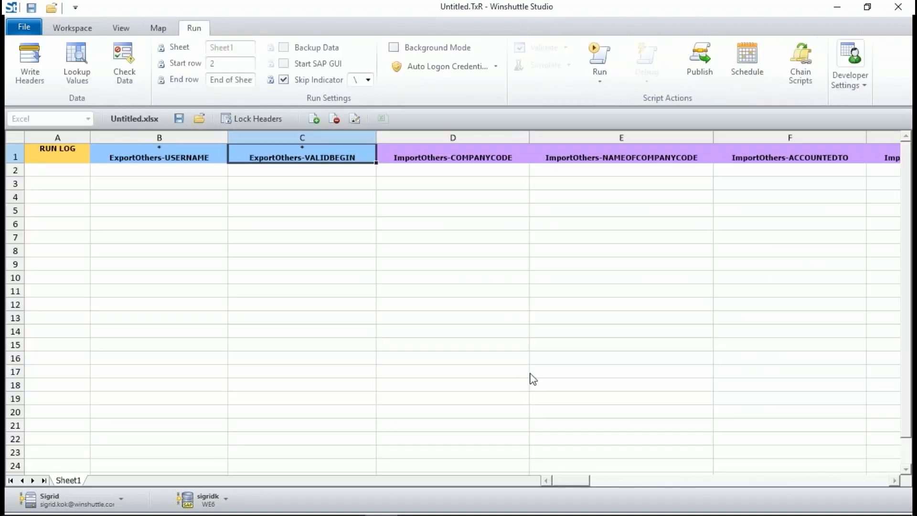
pyautogui.click(127, 169)
pyautogui.write('maxc')
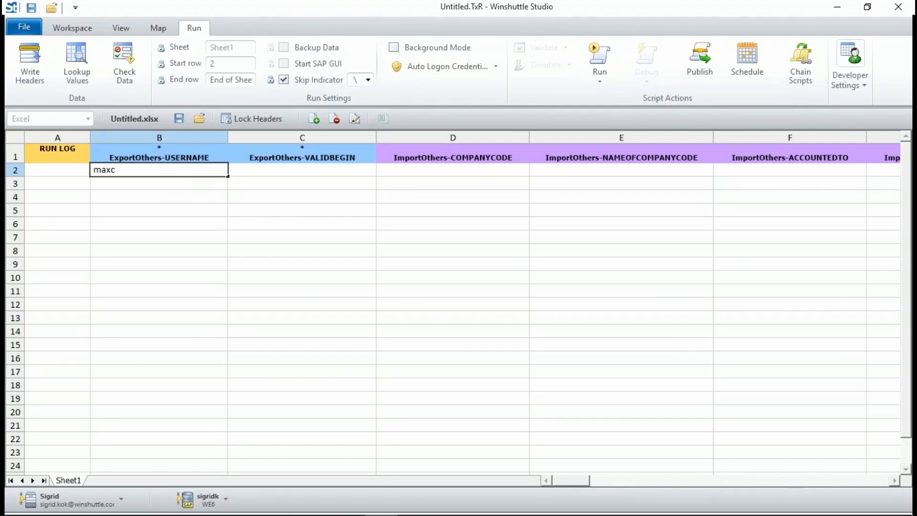
pyautogui.press('Return')
pyautogui.write('mogenj')
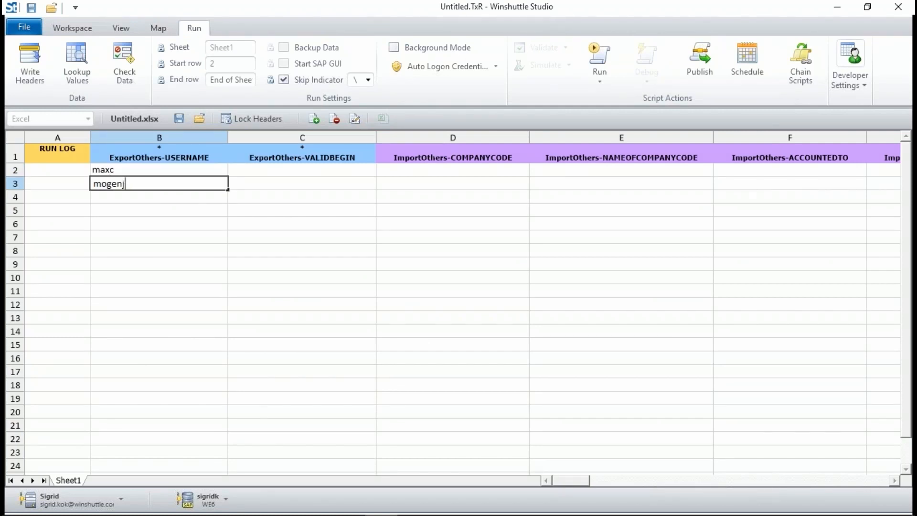
pyautogui.press('Return')
pyautogui.write('billb')
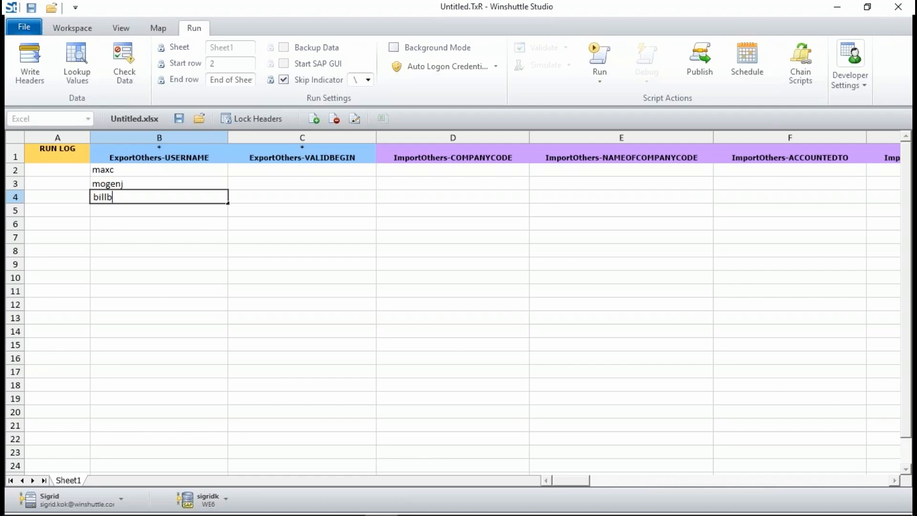
# Enter the formula =today() in cell C2 of the VALIDBEGIN column.
pyautogui.click(302, 183)
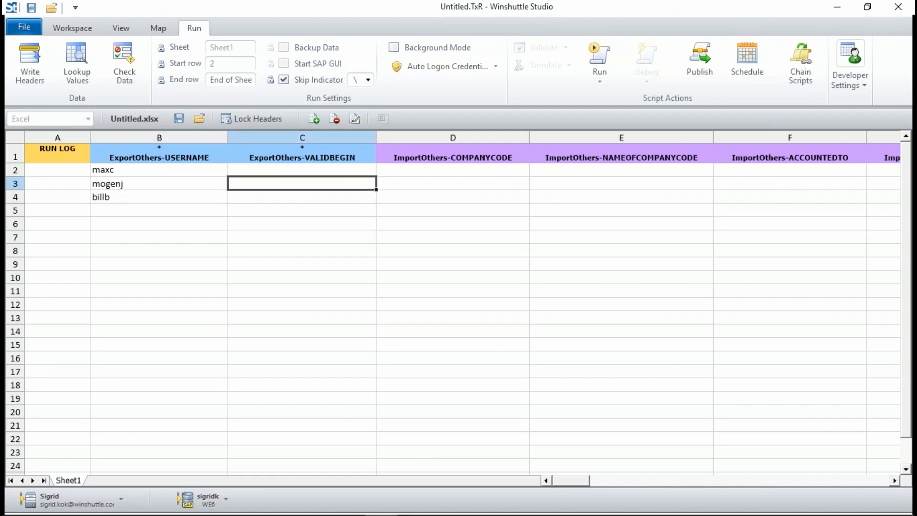
pyautogui.click(302, 169)
pyautogui.write('=tod')
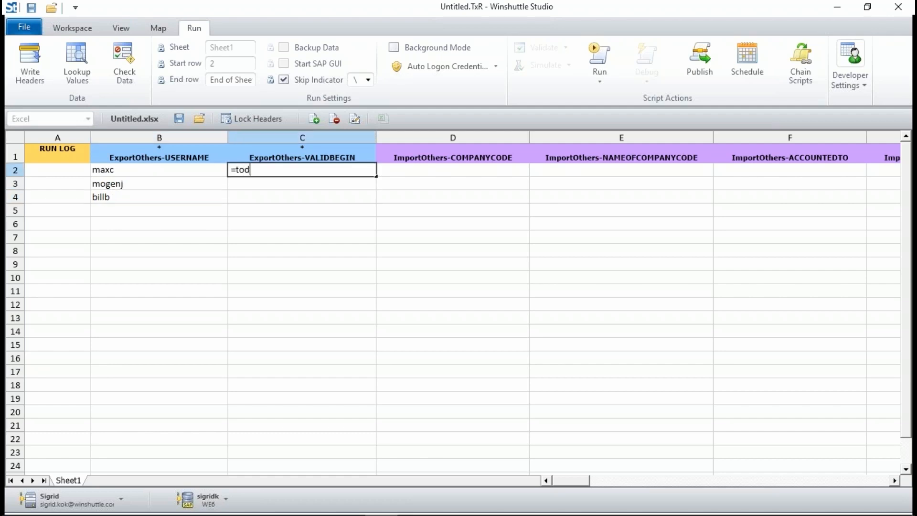
pyautogui.write('ay()')
pyautogui.press('Tab')
# Format the VALIDBEGIN cells C2:C4 as dates with the m/d/yyyy number format.
pyautogui.click(266, 169)
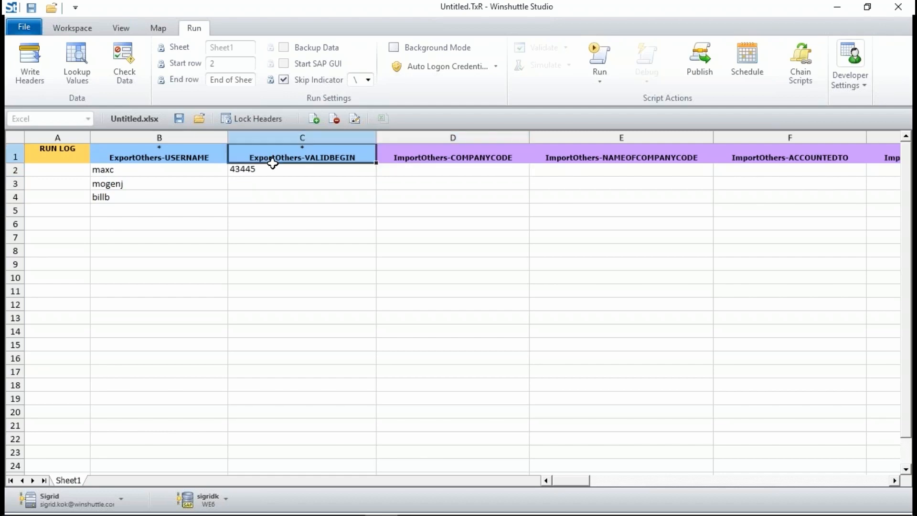
pyautogui.moveTo(266, 170); pyautogui.dragTo(272, 195)
pyautogui.rightClick(272, 193)
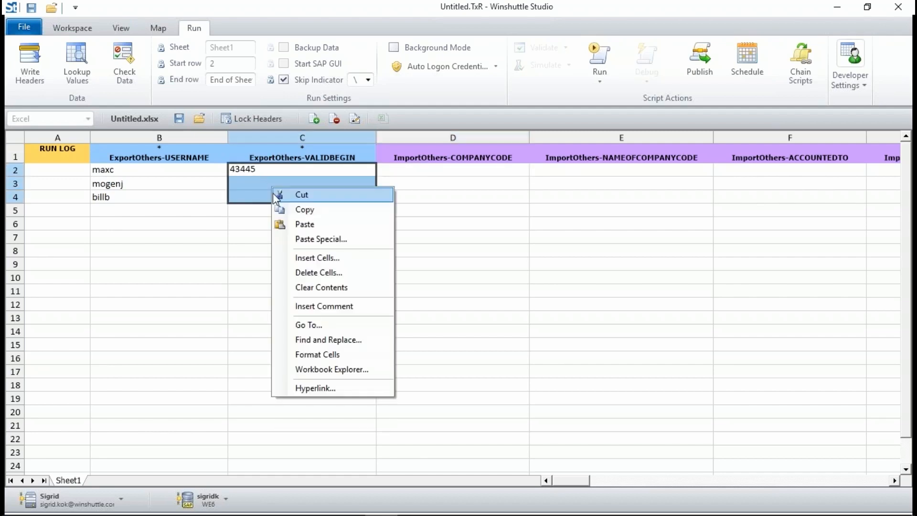
pyautogui.click(346, 360)
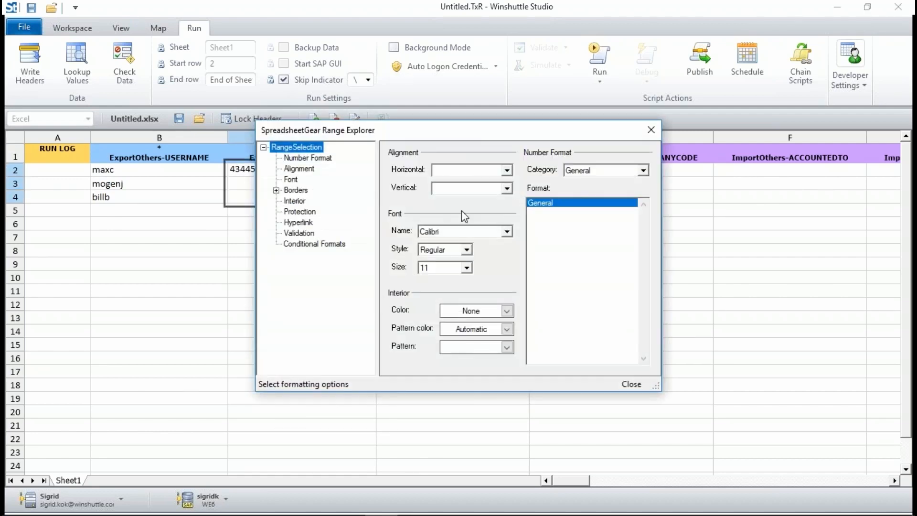
pyautogui.click(310, 162)
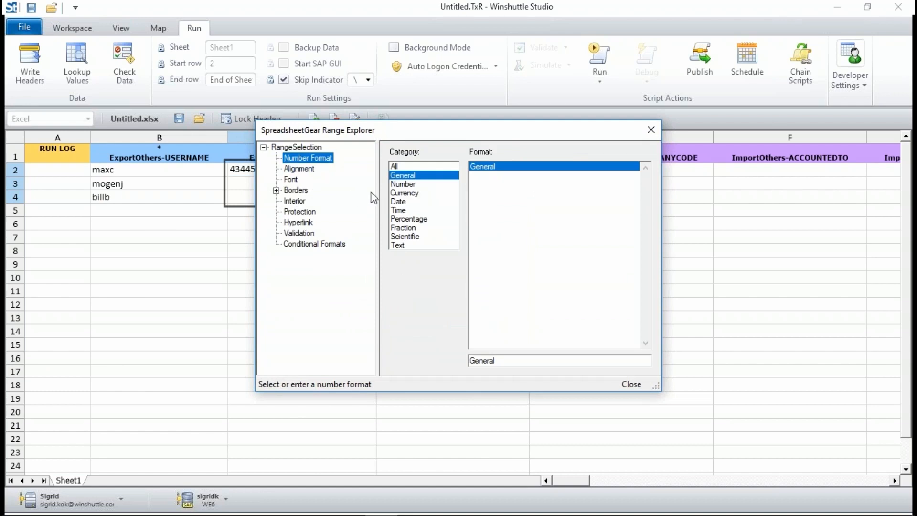
pyautogui.click(400, 201)
pyautogui.click(485, 167)
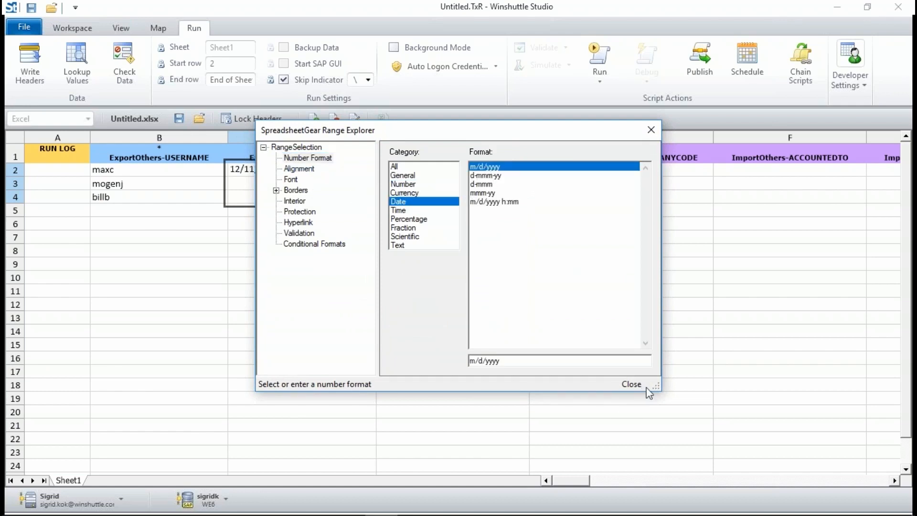
pyautogui.click(629, 385)
# Fill cells C3 and C4 of the VALIDBEGIN column with the date 12/11/2018.
pyautogui.click(262, 180)
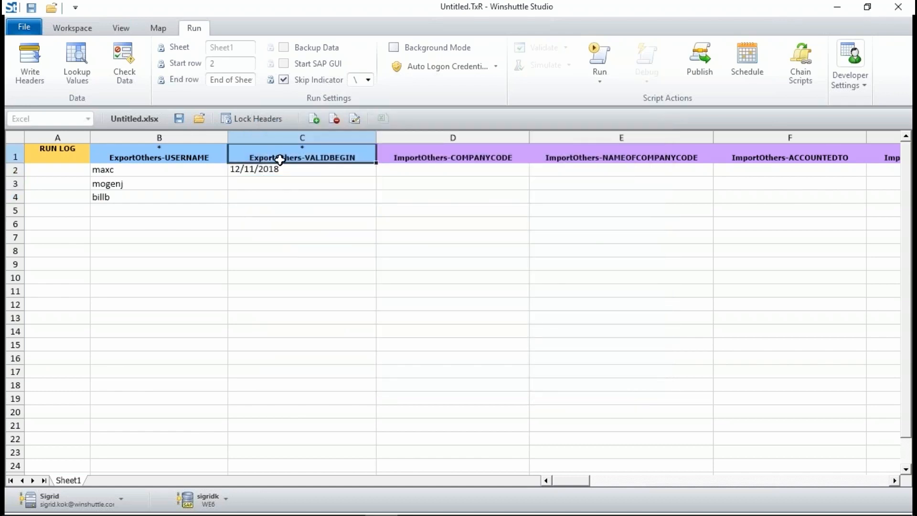
pyautogui.click(275, 168)
pyautogui.click(260, 182)
pyautogui.write('12/11/2018')
pyautogui.click(286, 195)
pyautogui.write('12/11/2018')
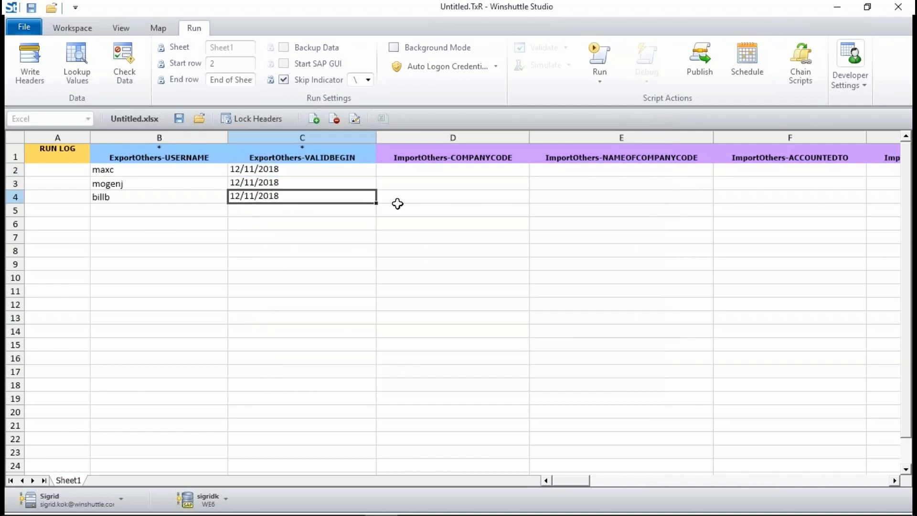
# Run the script, saving both the data file and the script file under their suggested names.
pyautogui.click(601, 56)
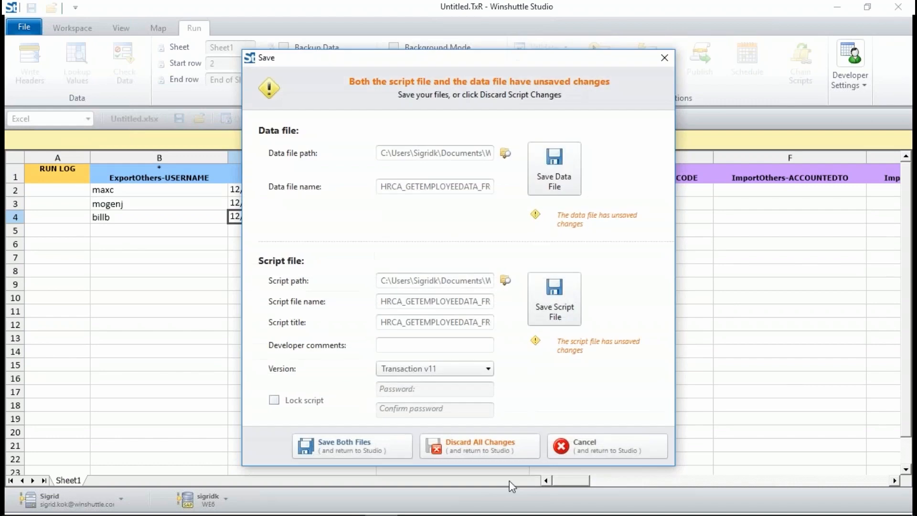
pyautogui.click(382, 450)
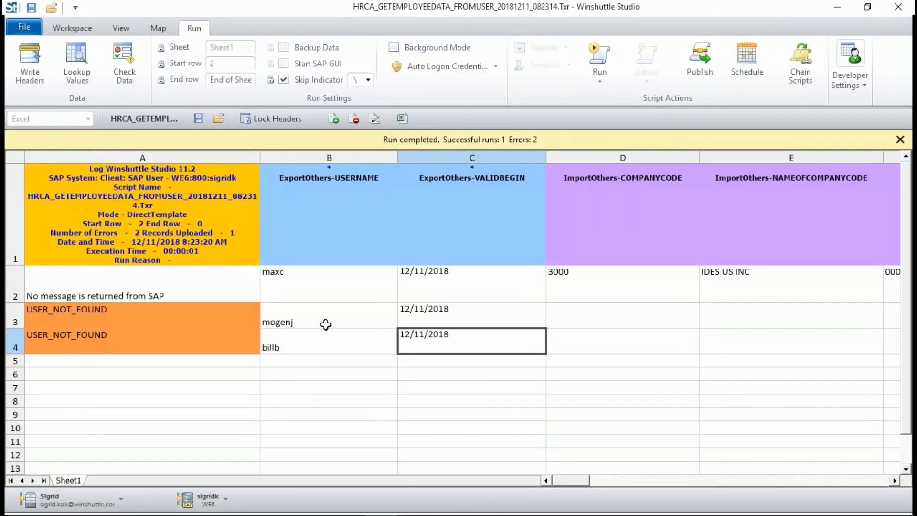
# Replace the username in B3 with wsuser1 and rerun the script for only the error rows.
pyautogui.click(343, 322)
pyautogui.click(336, 347)
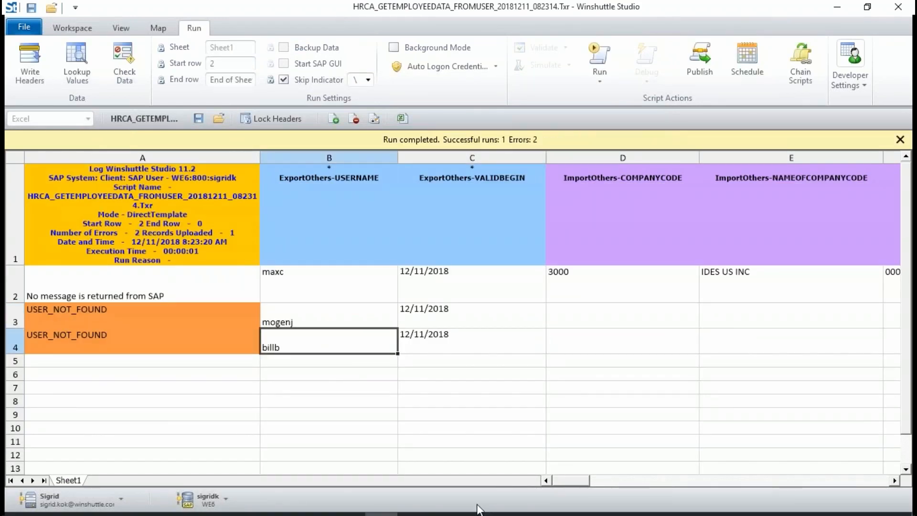
pyautogui.click(337, 309)
pyautogui.write('w')
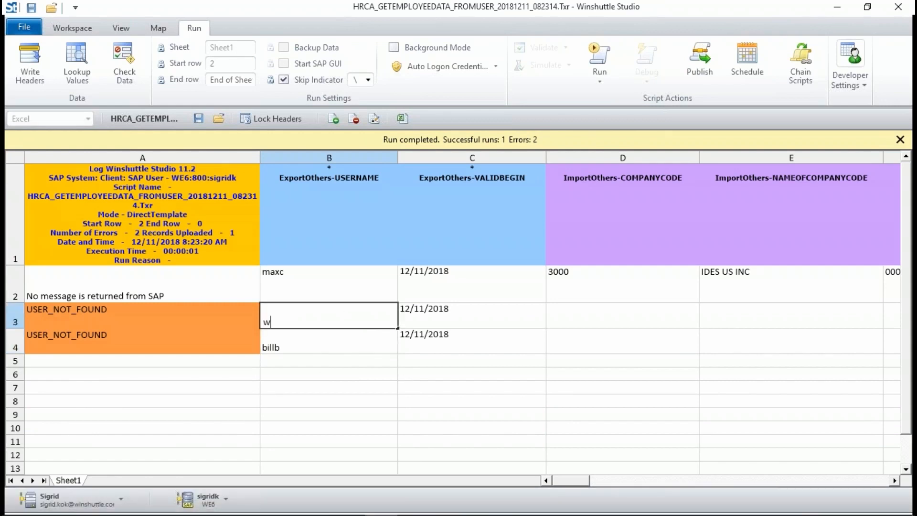
pyautogui.write('suser1')
pyautogui.press('Tab')
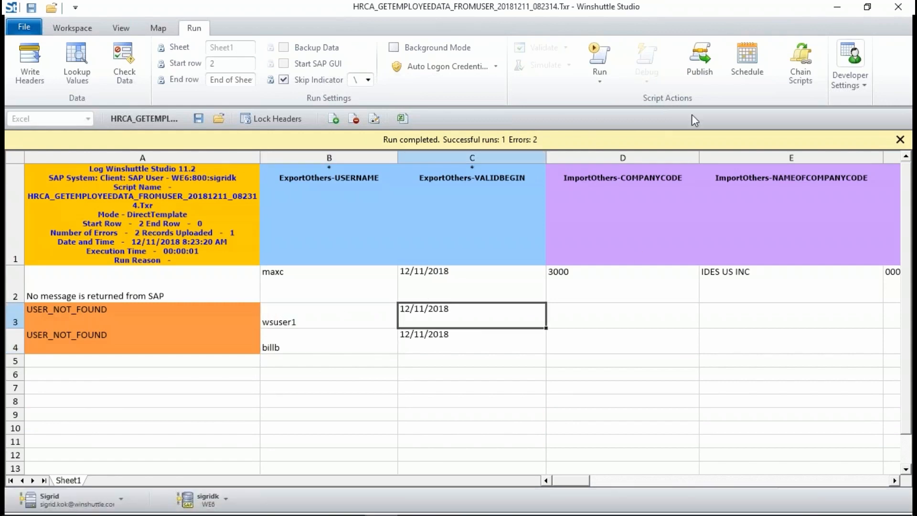
pyautogui.click(608, 81)
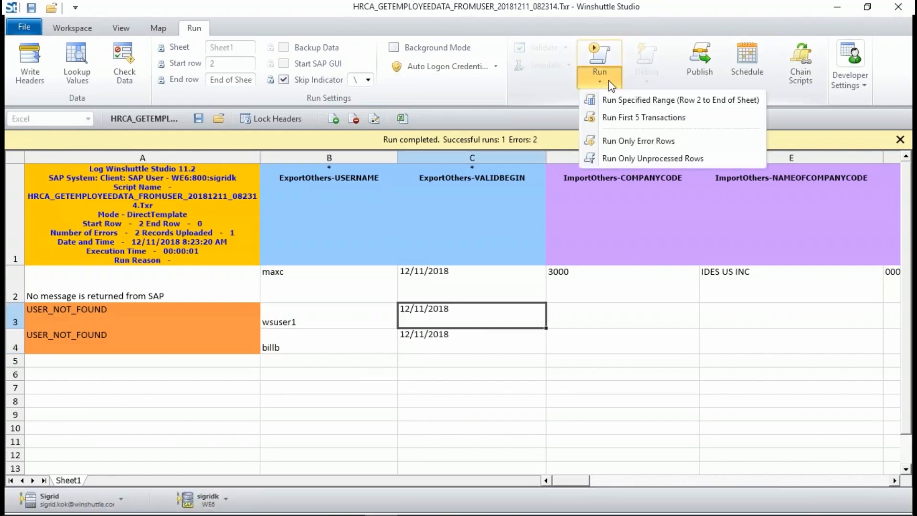
pyautogui.click(627, 142)
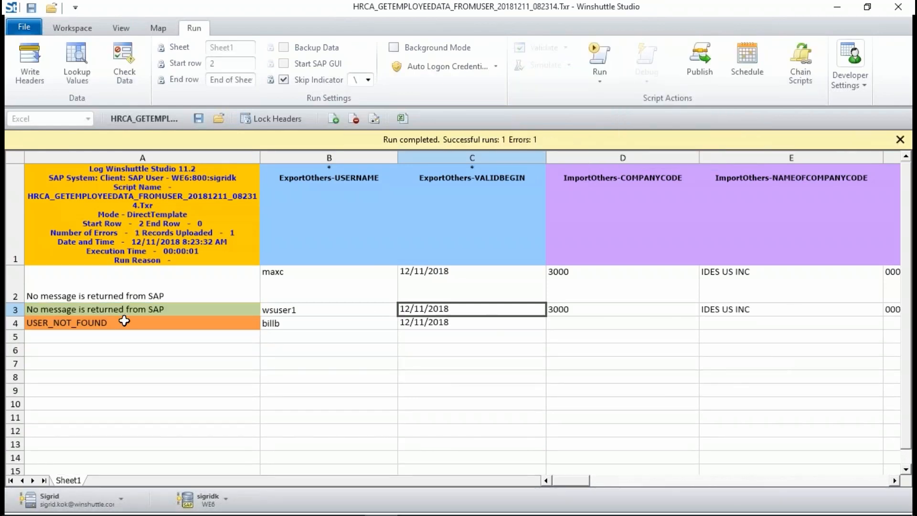
# Review the downloaded employee data in row 3 across all import columns through USERLOGONLANGUAGE, and return to the first column.
pyautogui.click(584, 313)
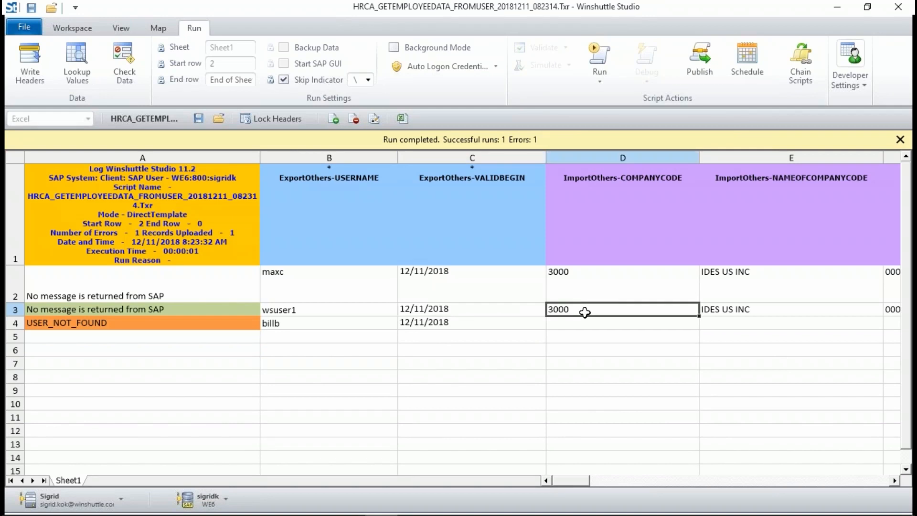
pyautogui.press('Right')
pyautogui.press('Right')
pyautogui.press('Right')
pyautogui.press('Right')
pyautogui.press('Right')
pyautogui.press('Right')
pyautogui.press('Right')
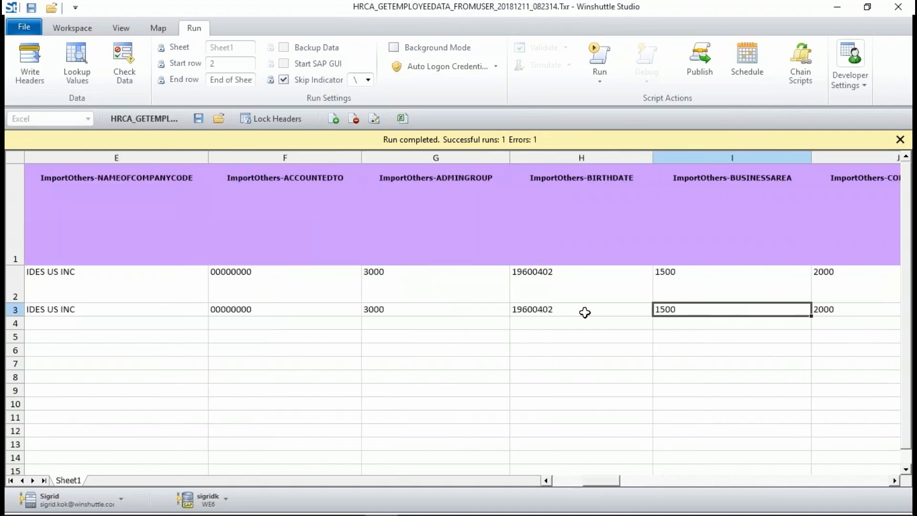
pyautogui.press('Right')
pyautogui.press('Right')
pyautogui.press('Right')
pyautogui.press('Right')
pyautogui.press('Right')
pyautogui.press('Right')
pyautogui.press('Right')
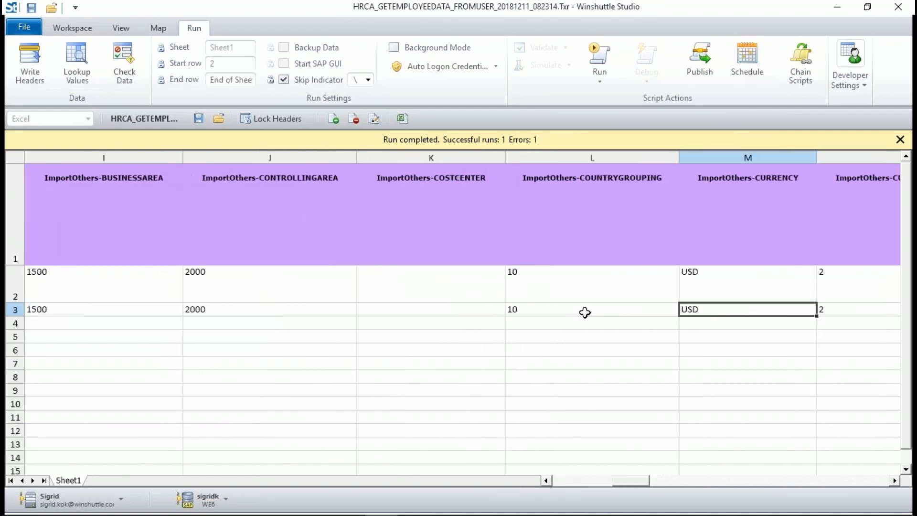
pyautogui.press('Right')
pyautogui.press('Right')
pyautogui.press('Right')
pyautogui.press('Right')
pyautogui.press('Right')
pyautogui.press('Right')
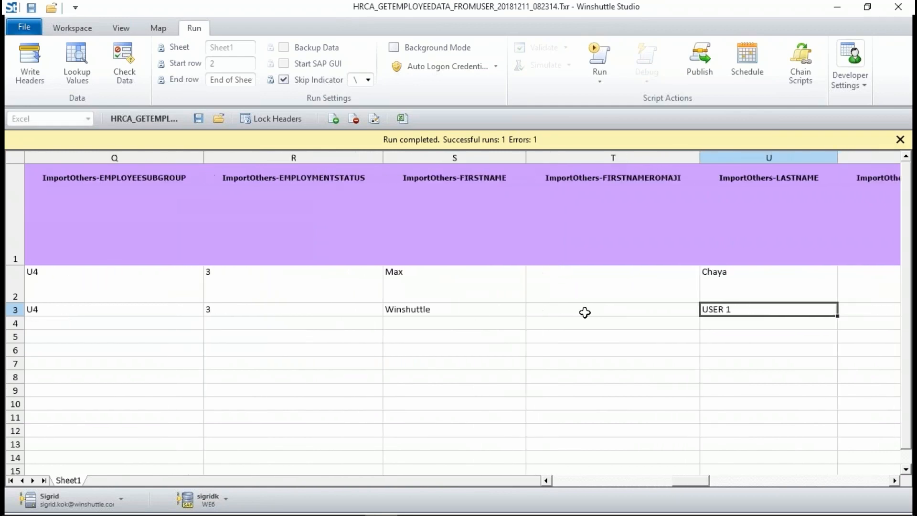
pyautogui.press('Right')
pyautogui.press('Right')
pyautogui.press('Right')
pyautogui.press('Right')
pyautogui.press('Right')
pyautogui.press('Right')
pyautogui.press('Right')
pyautogui.press('Right')
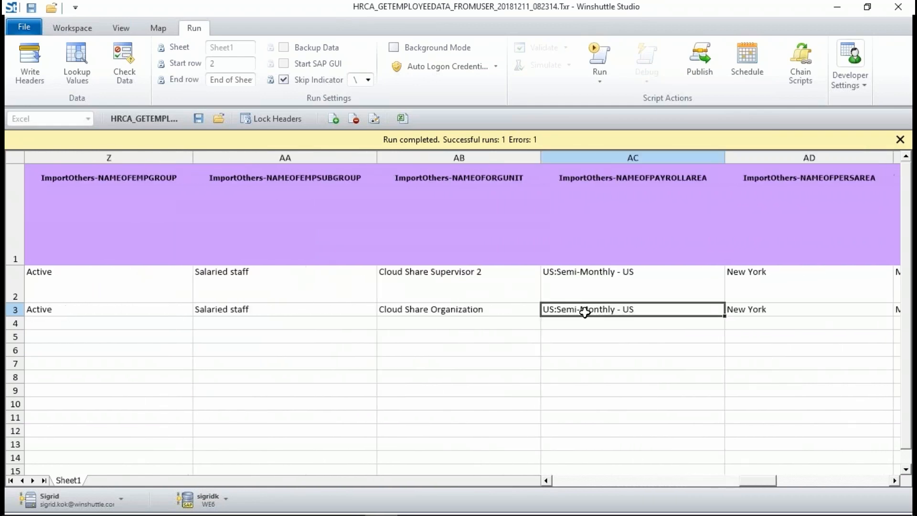
pyautogui.press('Right')
pyautogui.press('Right')
pyautogui.press('Right')
pyautogui.press('Right')
pyautogui.press('Right')
pyautogui.press('Right')
pyautogui.press('Right')
pyautogui.press('Right')
pyautogui.press('Right')
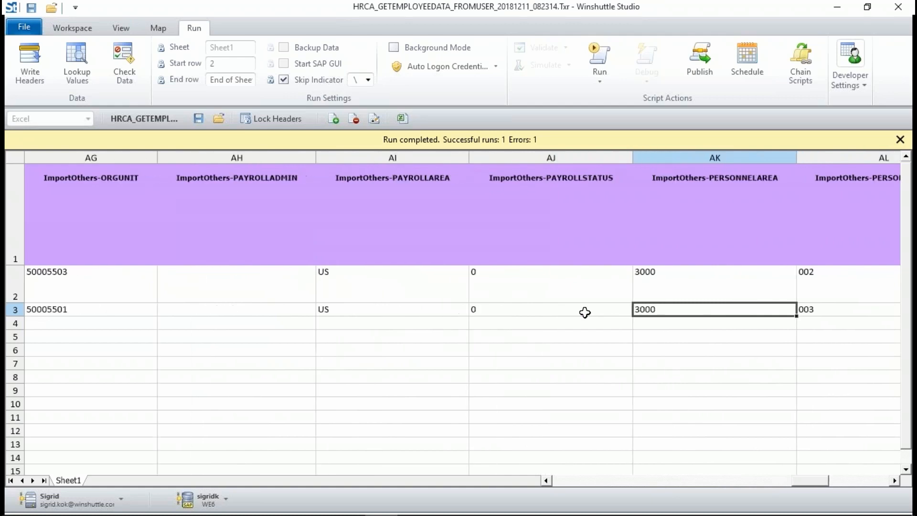
pyautogui.press('Right')
pyautogui.press('Right')
pyautogui.press('Right')
pyautogui.press('Right')
pyautogui.press('Right')
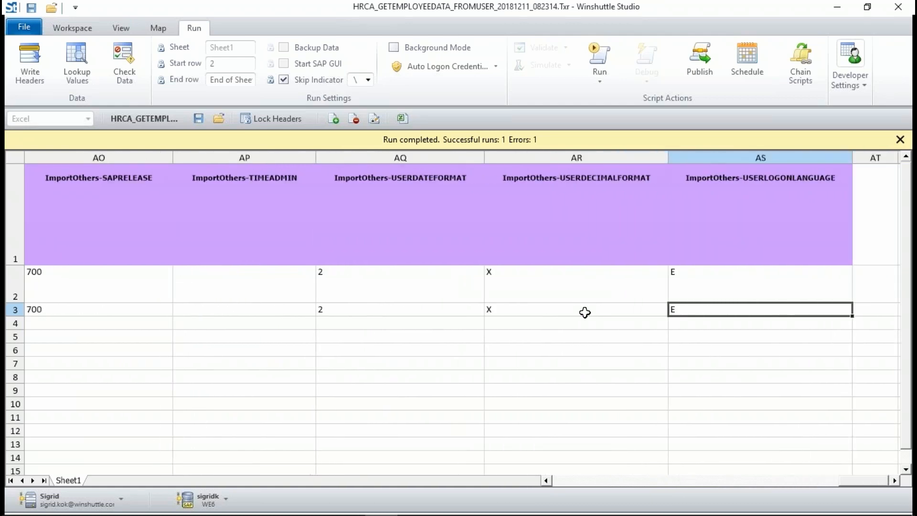
pyautogui.press('Left')
pyautogui.press('Left')
pyautogui.press('Left')
pyautogui.press('Left')
pyautogui.press('Left')
pyautogui.press('Left')
pyautogui.press('Left')
pyautogui.press('Left')
pyautogui.press('Left')
pyautogui.press('Left')
pyautogui.press('Left')
pyautogui.press('Left')
pyautogui.press('Left')
pyautogui.press('Left')
pyautogui.press('Left')
pyautogui.press('Left')
pyautogui.press('Left')
pyautogui.press('Left')
pyautogui.press('Left')
pyautogui.press('Left')
pyautogui.press('Left')
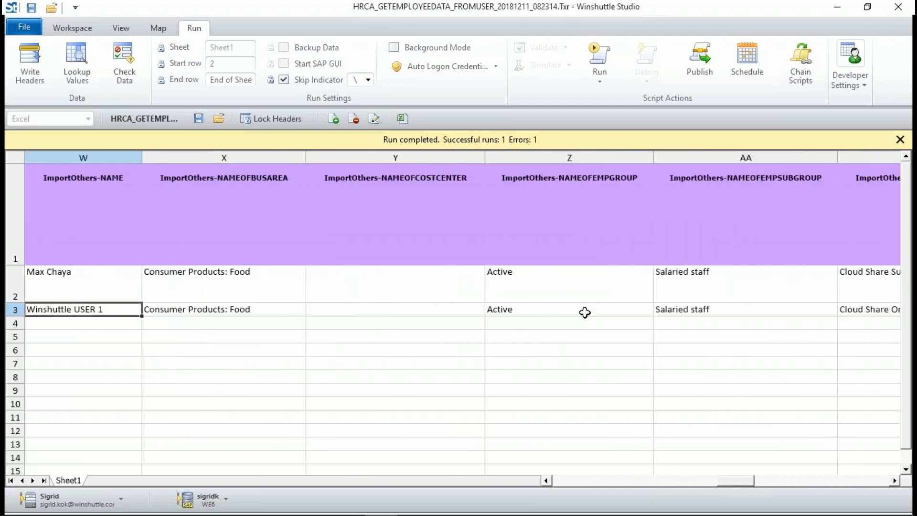
pyautogui.press('Up')
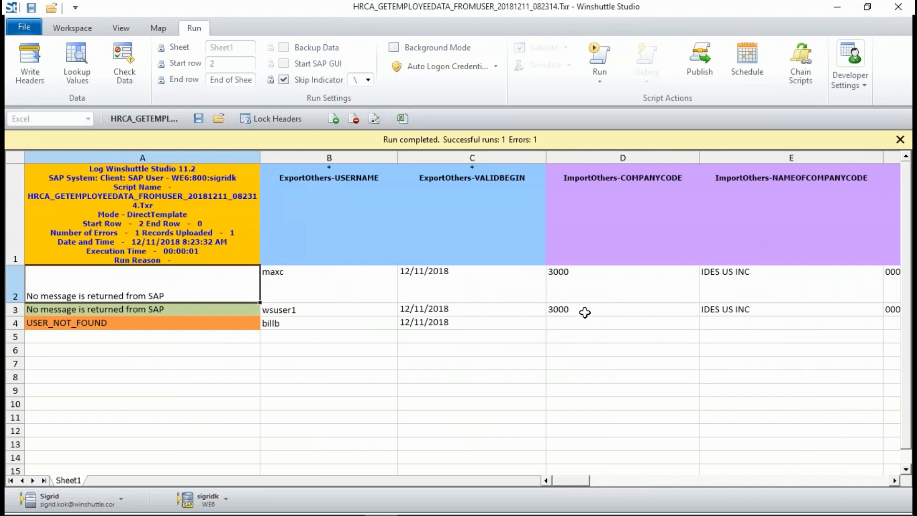
# Open the page for creating a new script and switch to the SAP Function Builder window.
pyautogui.click(22, 31)
pyautogui.click(44, 56)
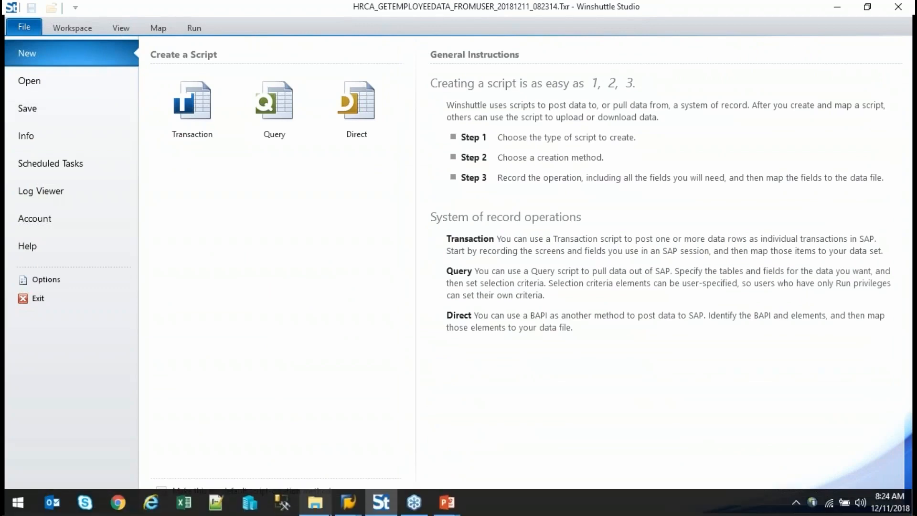
pyautogui.moveTo(349, 502)
pyautogui.click(367, 463)
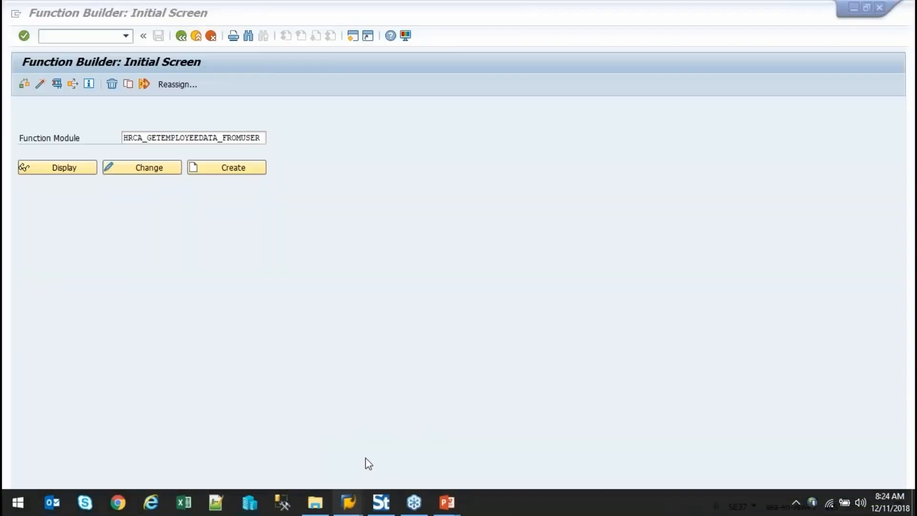
# Start transaction MM02 with /nmm02 and open material 100-200 in the Basic Data 1 view.
pyautogui.click(91, 37)
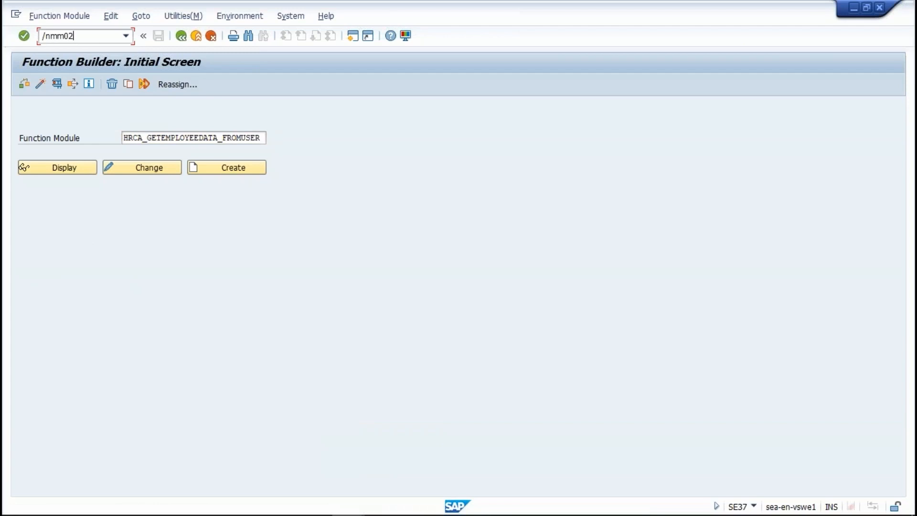
pyautogui.press('Return')
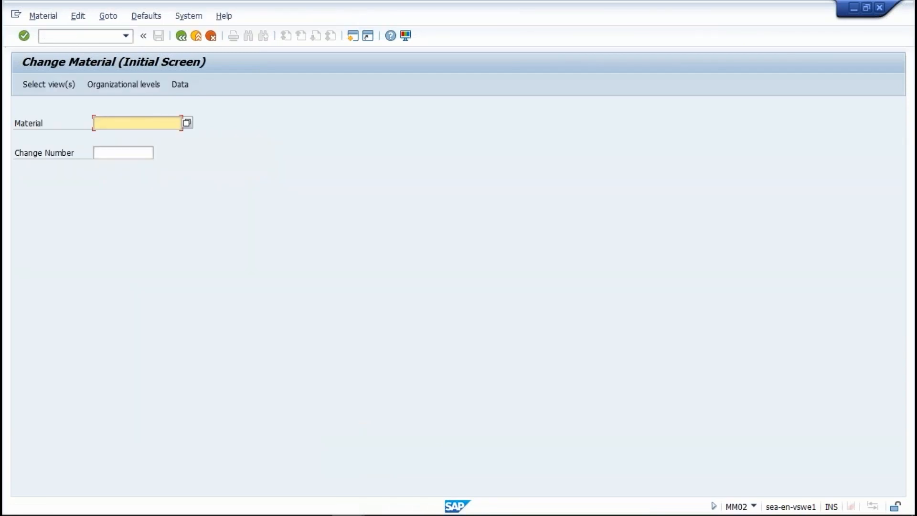
pyautogui.write('100-200')
pyautogui.press('Return')
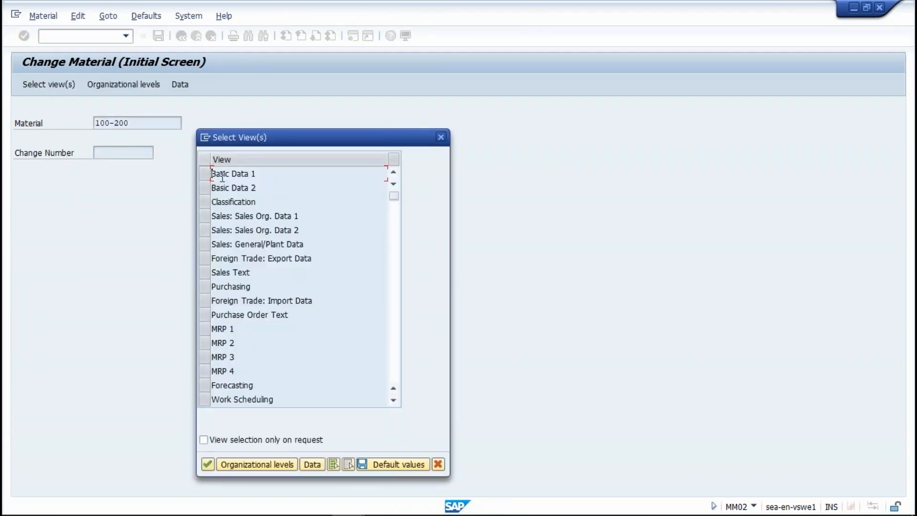
pyautogui.click(205, 173)
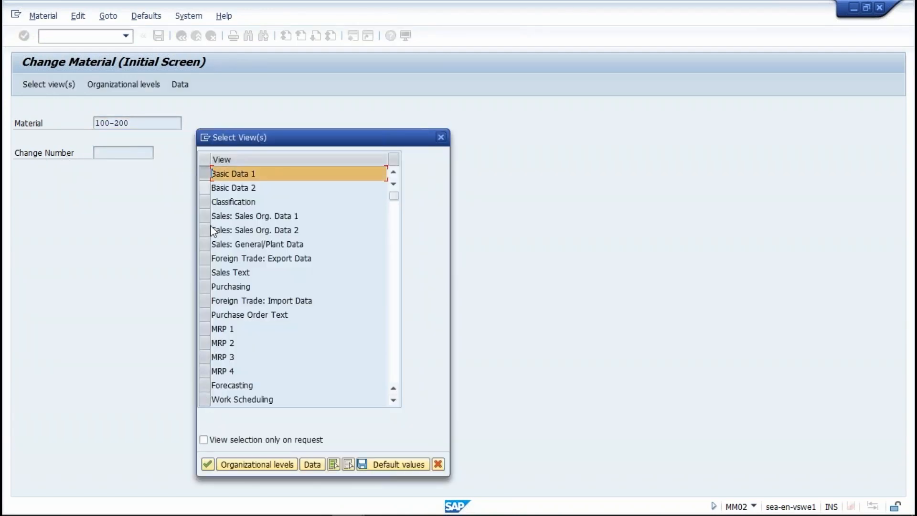
pyautogui.click(208, 464)
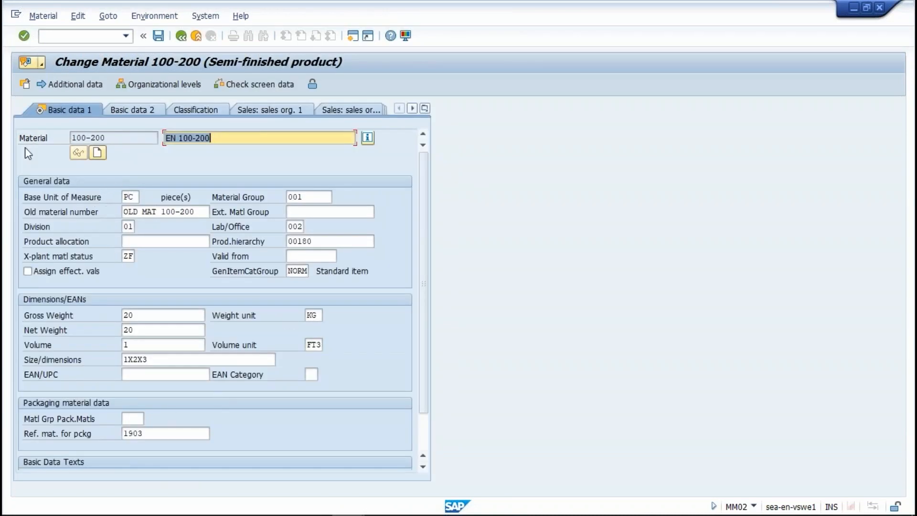
# Look at the material's Basic data 2 view and the list of all its available views.
pyautogui.click(134, 113)
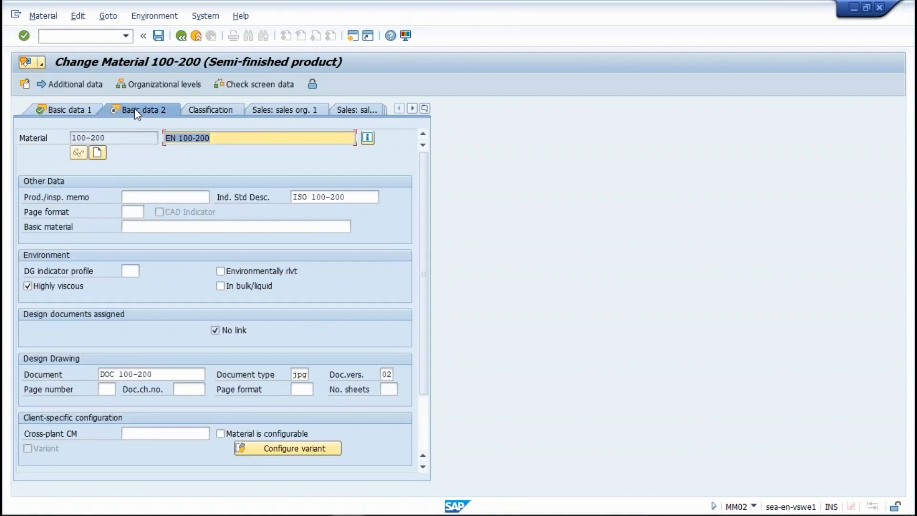
pyautogui.click(425, 109)
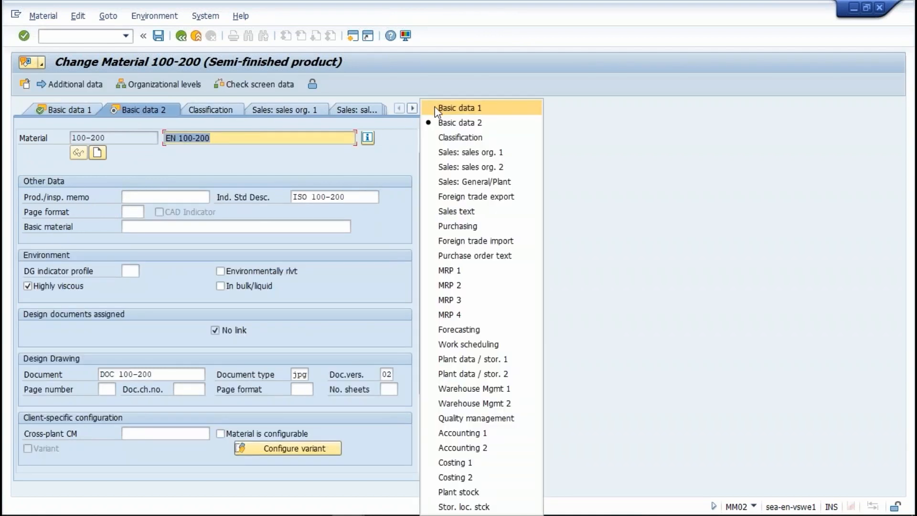
pyautogui.click(396, 136)
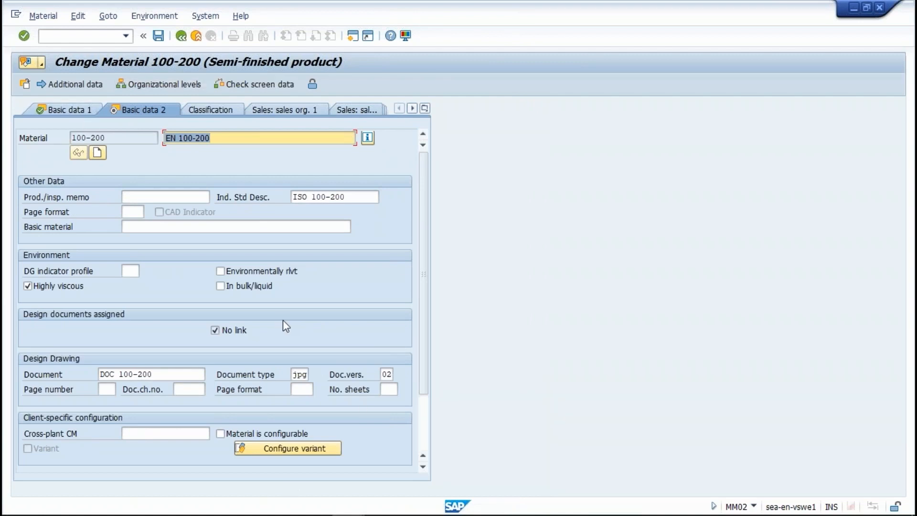
# Open the material's additional data and examine its descriptions by language, including the Slovenian, Czech and German entries.
pyautogui.click(72, 84)
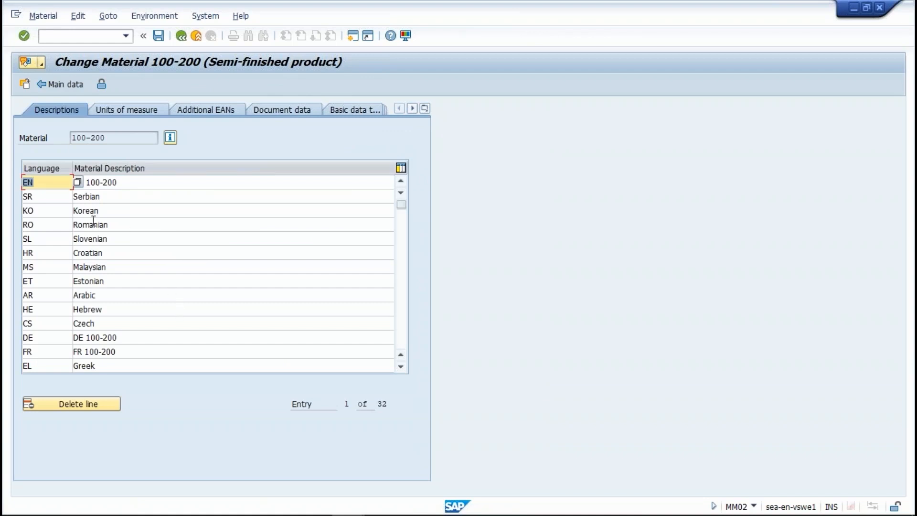
pyautogui.click(49, 184)
pyautogui.click(55, 238)
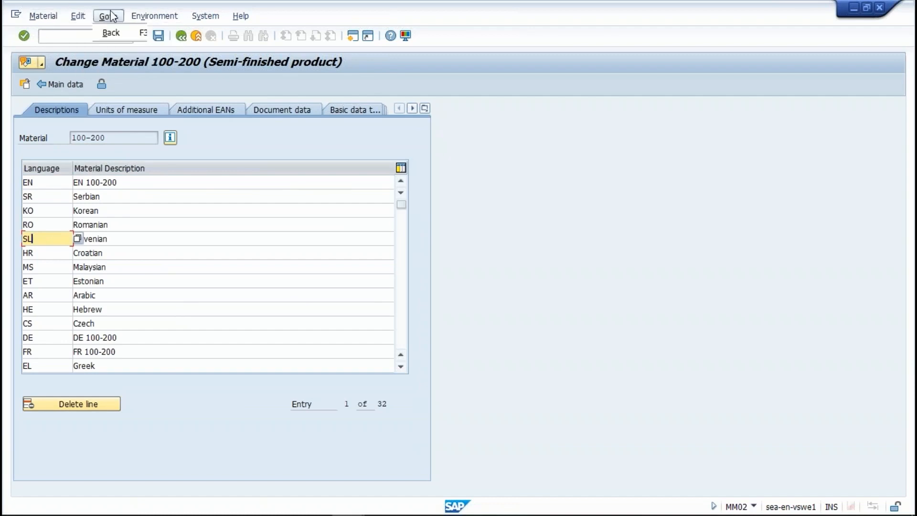
pyautogui.click(103, 267)
pyautogui.click(143, 325)
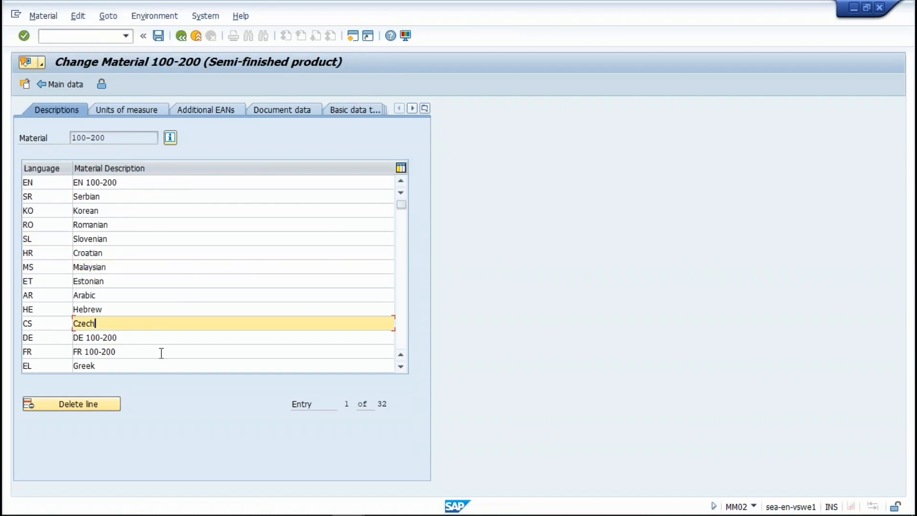
pyautogui.click(158, 349)
pyautogui.moveTo(157, 338); pyautogui.dragTo(60, 335)
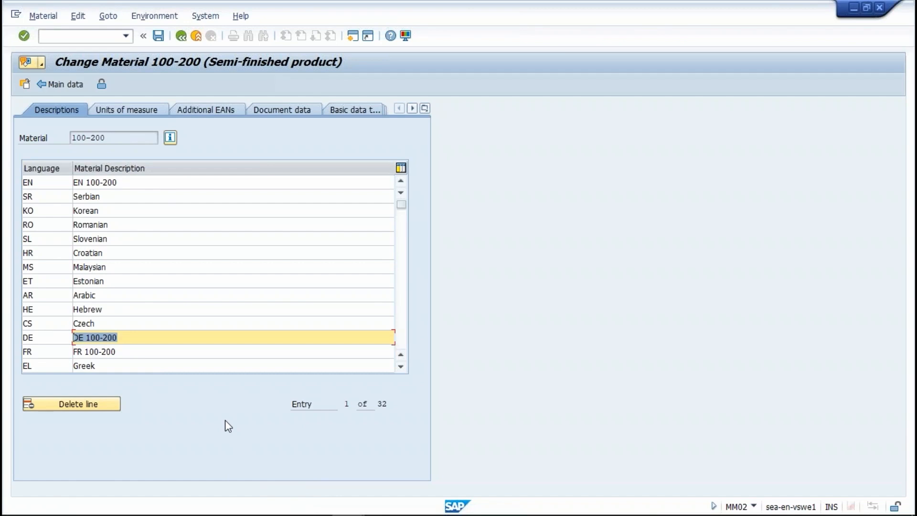
# Examine the material's units of measure and additional EANs, and return to the language descriptions.
pyautogui.click(90, 116)
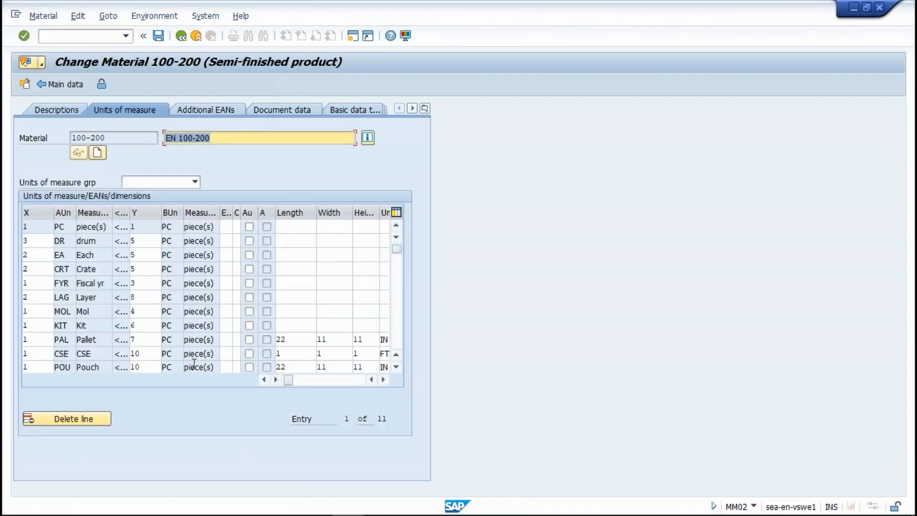
pyautogui.click(211, 110)
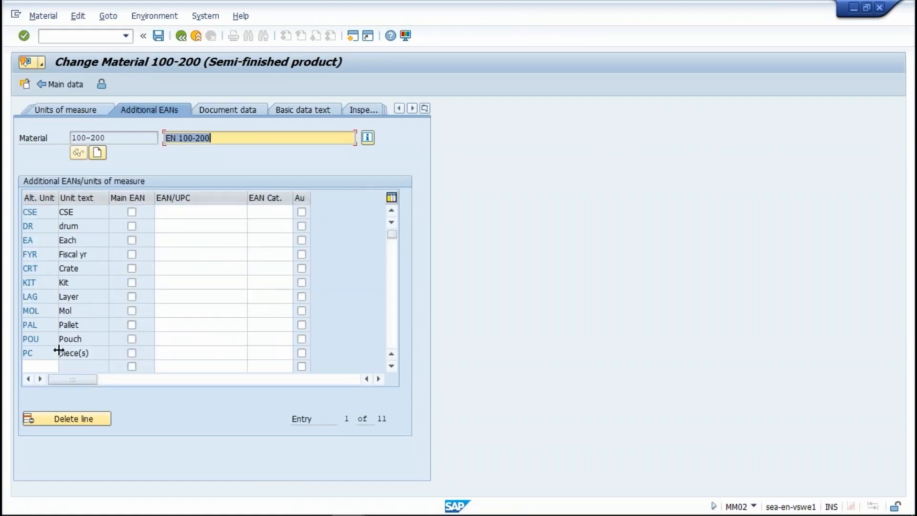
pyautogui.click(94, 112)
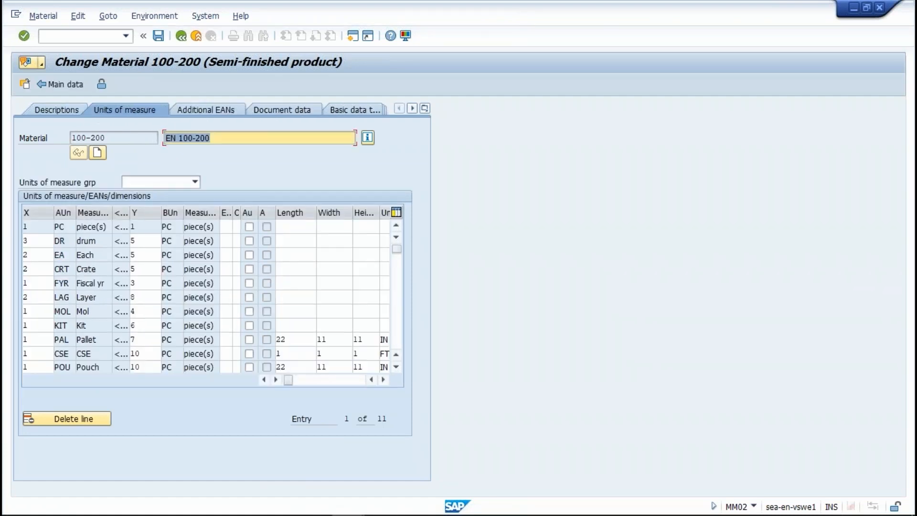
pyautogui.click(80, 112)
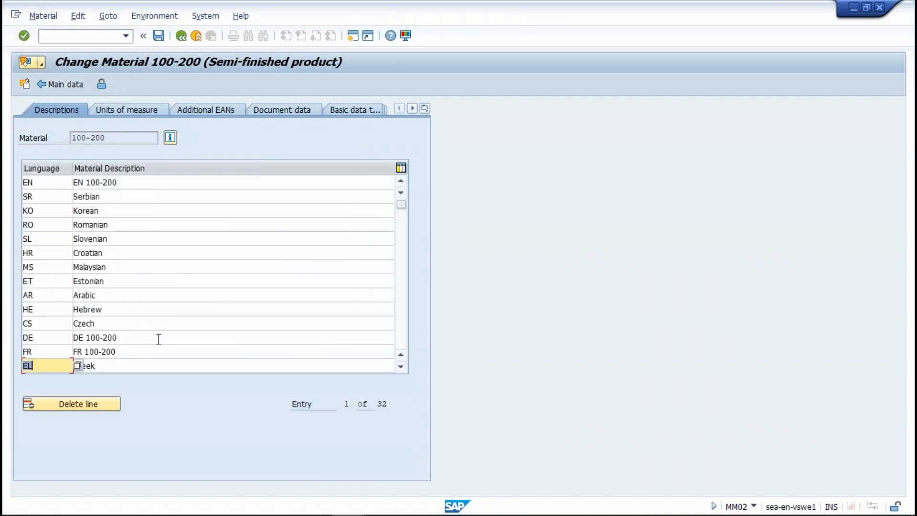
# Exit material 100-200 without saving and start transaction SE37.
pyautogui.click(197, 37)
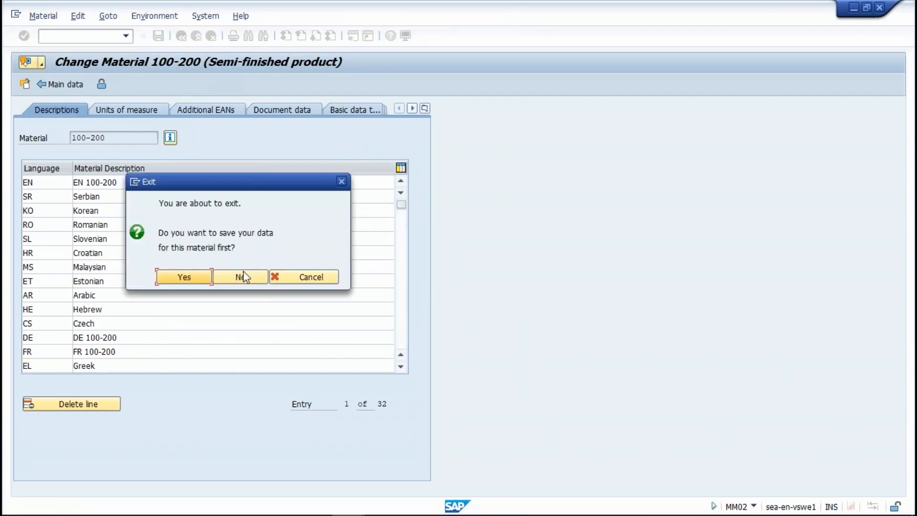
pyautogui.click(242, 276)
pyautogui.write('se37')
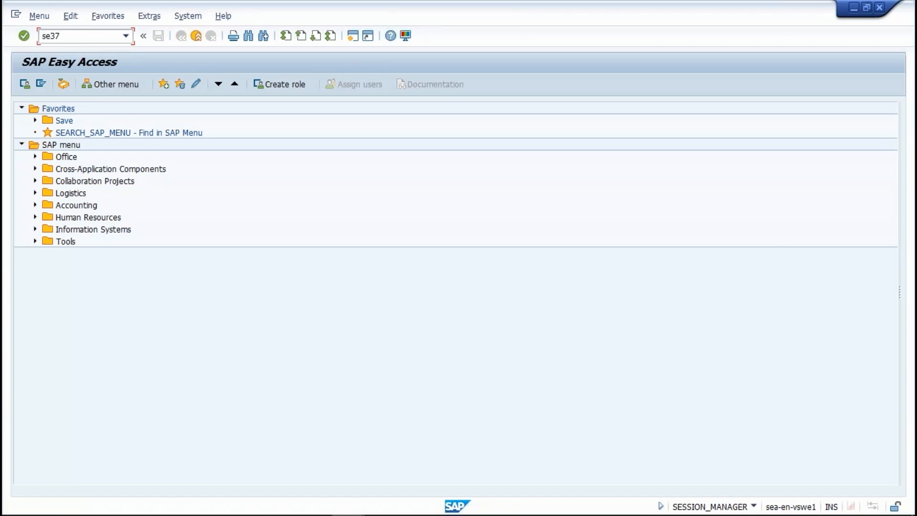
pyautogui.press('Return')
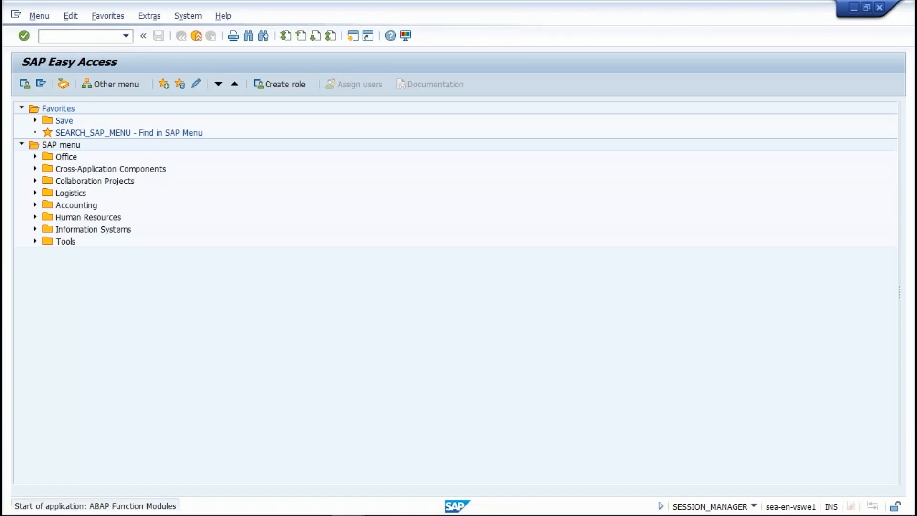
# Choose the function module BAPI_MATERIAL_SAVEDATA and display it.
pyautogui.press('BackSpace')
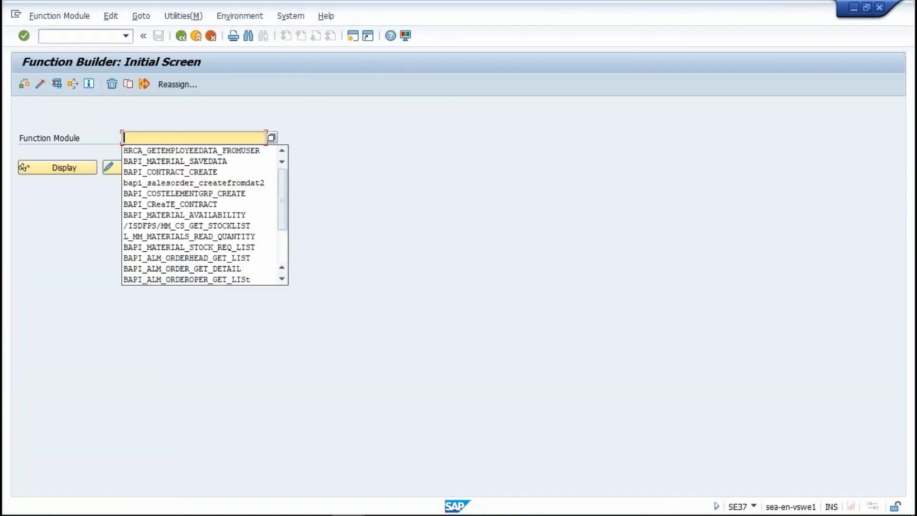
pyautogui.press('Down')
pyautogui.press('Down')
pyautogui.press('Return')
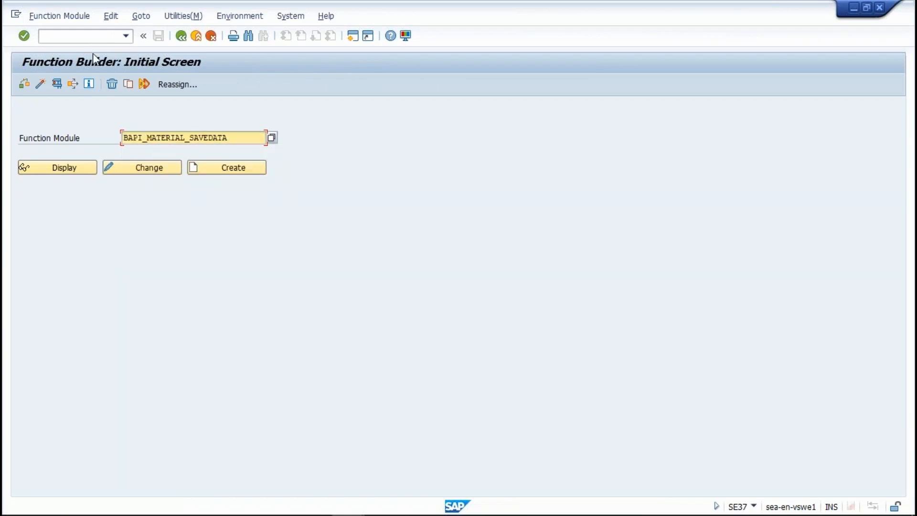
pyautogui.click(67, 168)
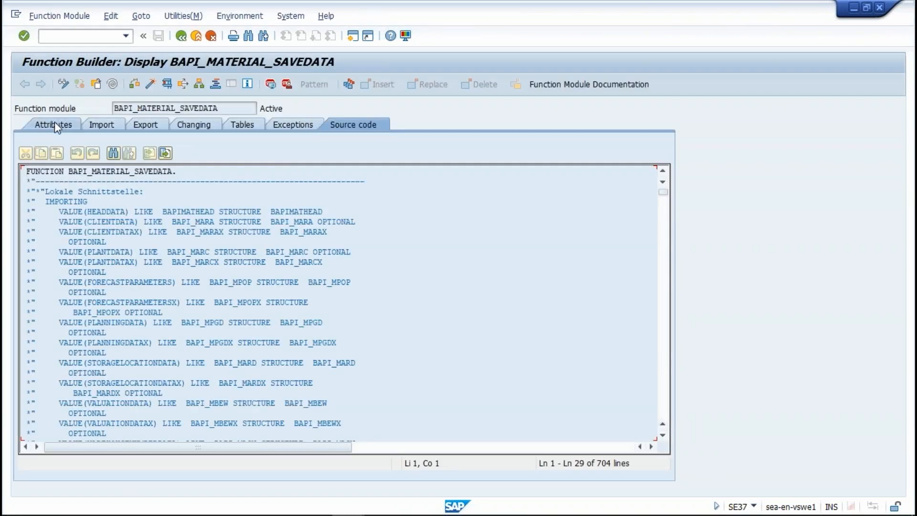
# Check the processing type in the function module's attributes and open its test screen.
pyautogui.click(54, 125)
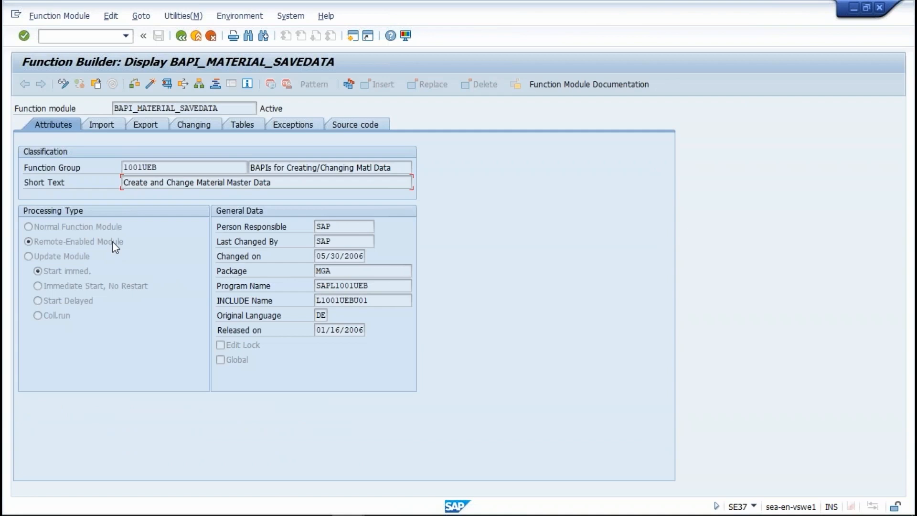
pyautogui.click(168, 84)
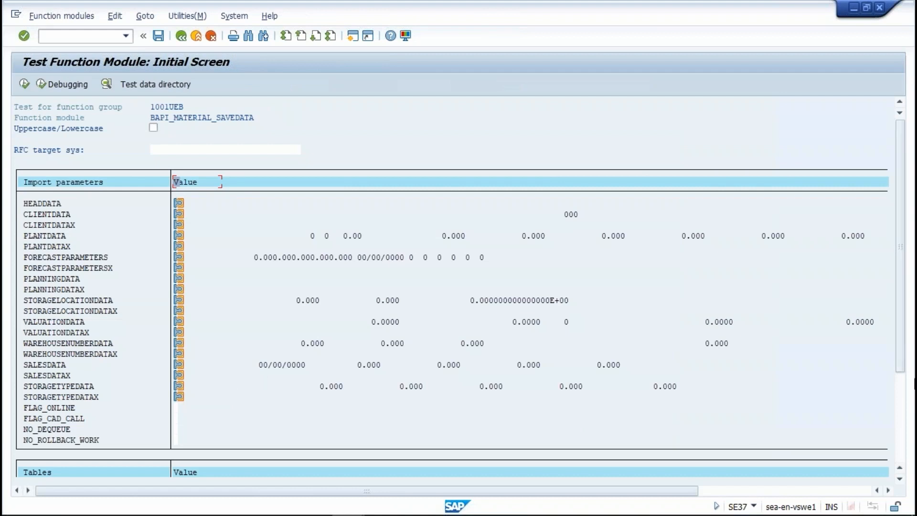
# Set the MATERIAL field of the HEADDATA import structure to 100-200 and return to the test screen.
pyautogui.click(911, 171)
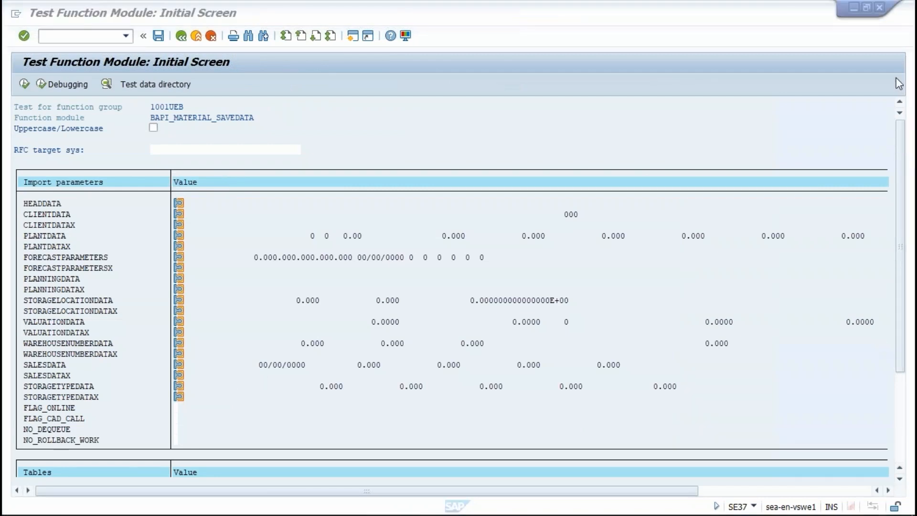
pyautogui.click(903, 263)
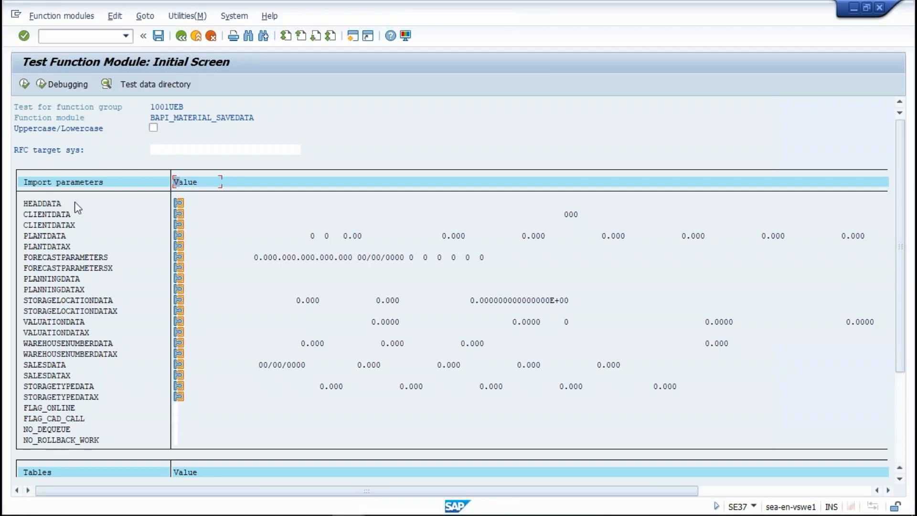
pyautogui.click(178, 204)
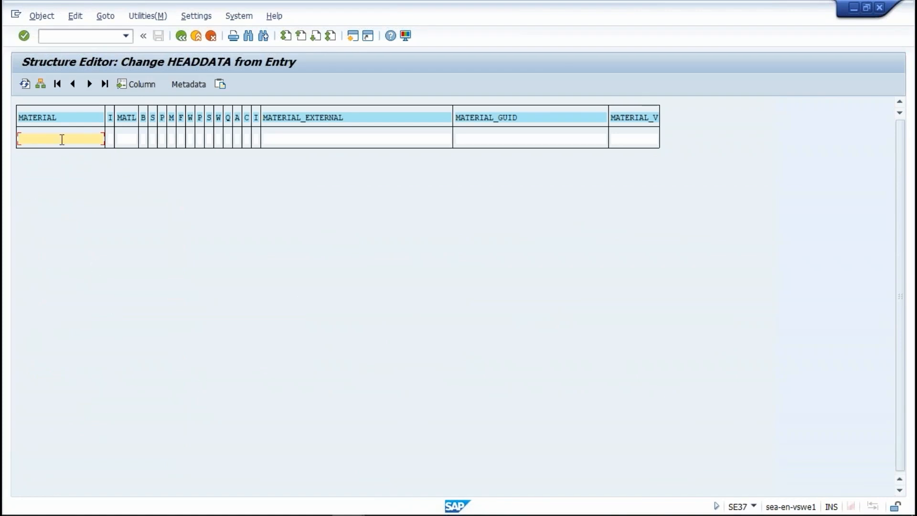
pyautogui.write('100-200')
pyautogui.click(180, 37)
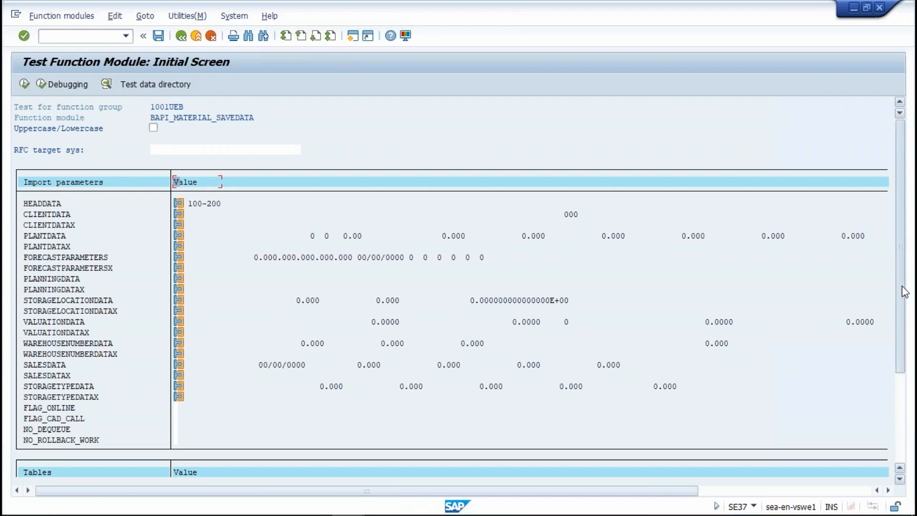
# Look at the fields of the CLIENTDATA import structure and leave it without entering anything.
pyautogui.moveTo(905, 292); pyautogui.dragTo(902, 311)
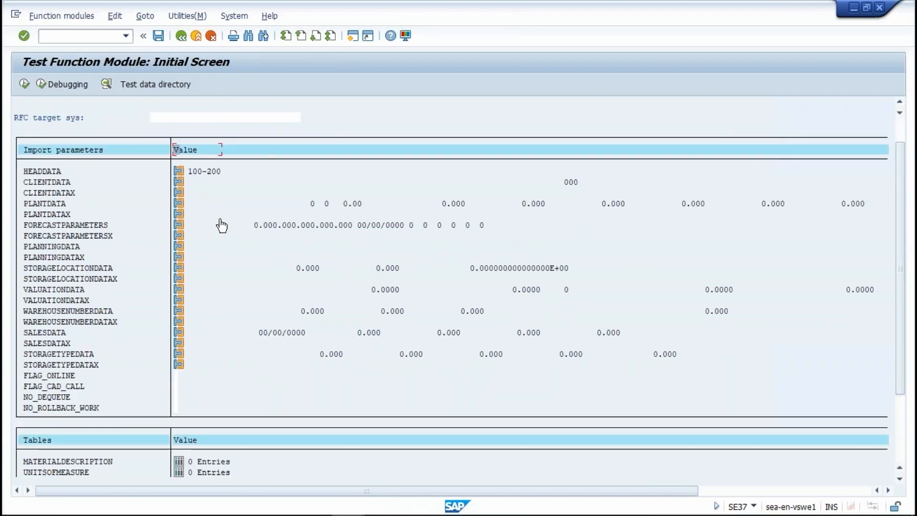
pyautogui.click(179, 182)
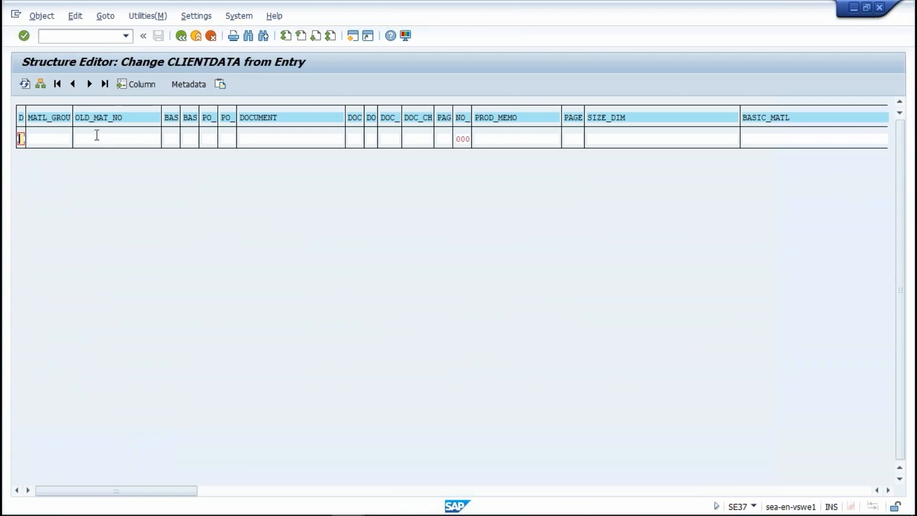
pyautogui.click(210, 36)
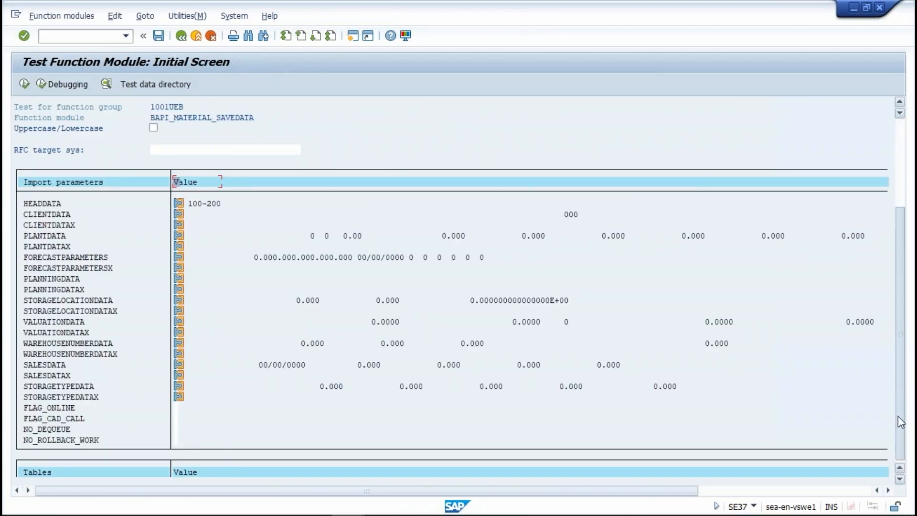
# In the MATERIALDESCRIPTION table, enter a line with ISO language DE and the text "DE description 100-200".
pyautogui.scroll(-5, 900, 421)
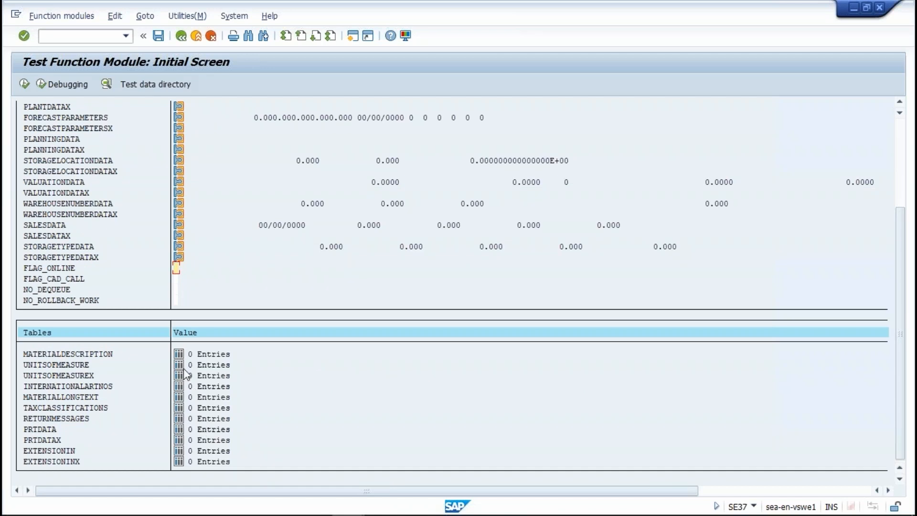
pyautogui.click(179, 355)
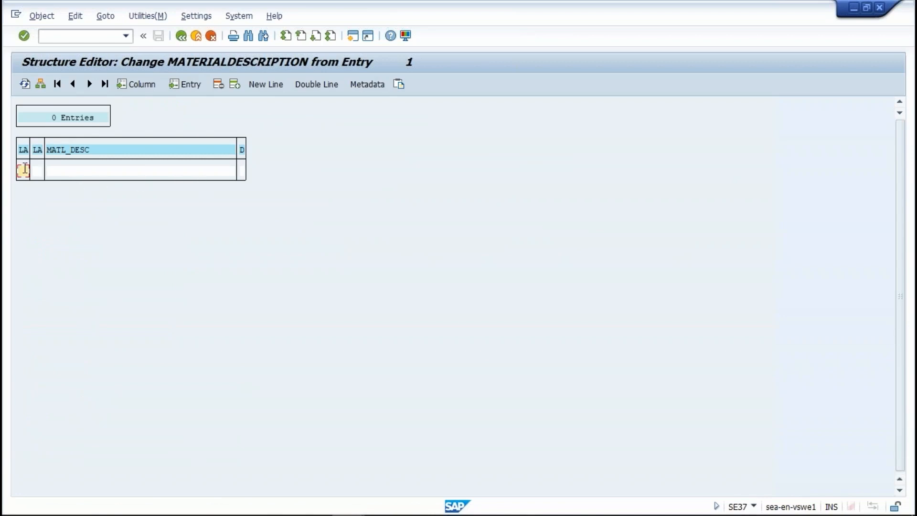
pyautogui.click(148, 85)
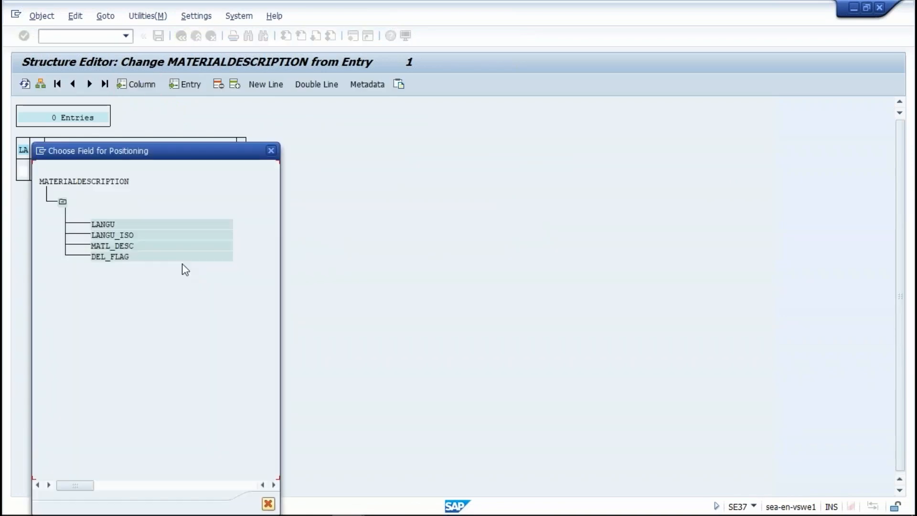
pyautogui.doubleClick(133, 245)
pyautogui.write('D')
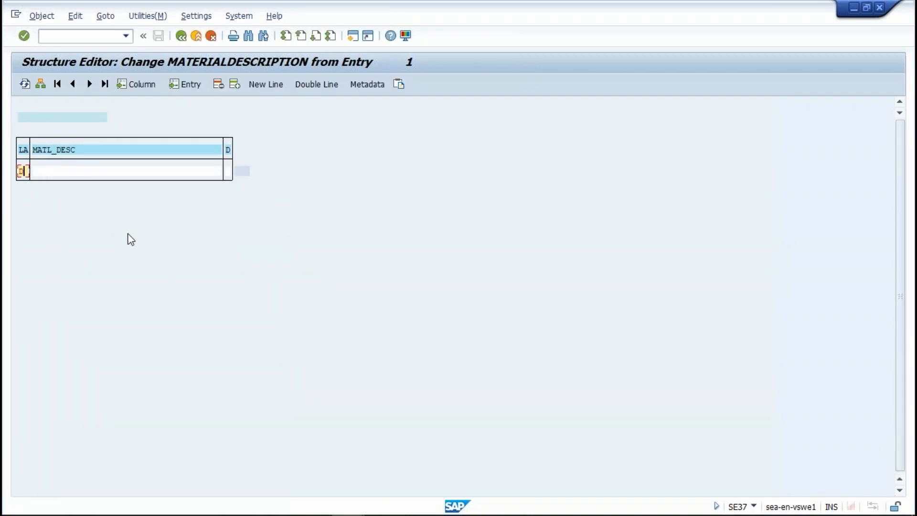
pyautogui.write('E')
pyautogui.write('DE des')
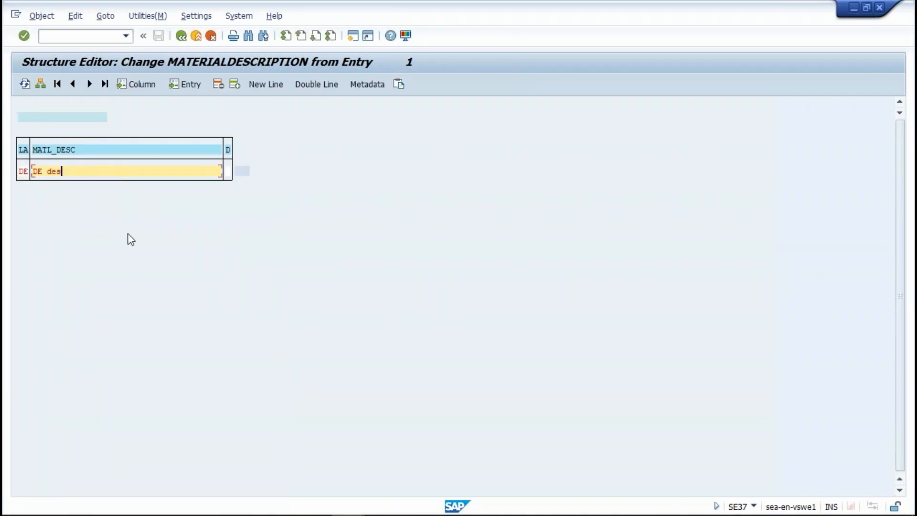
pyautogui.write('cription 100-200')
# Add a second description line with language EN and the text "EN Description 100-200", and return to the test screen.
pyautogui.click(235, 84)
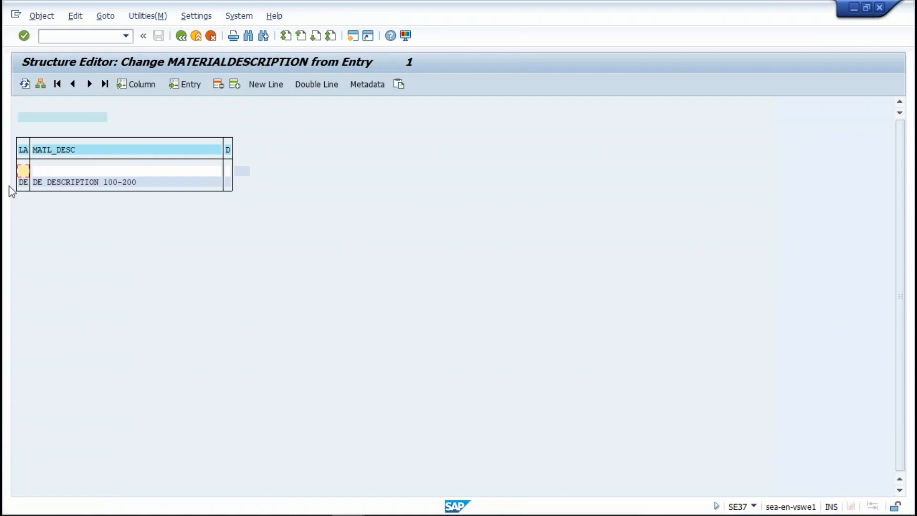
pyautogui.write('EN ')
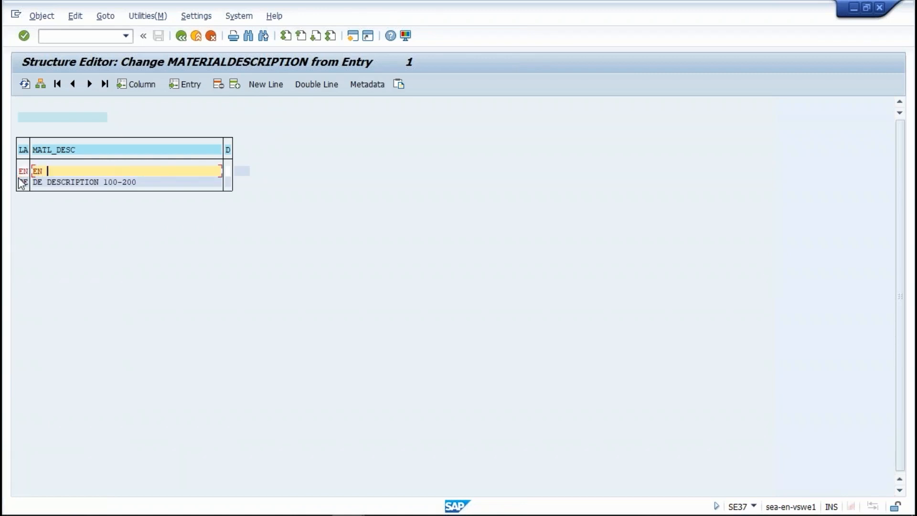
pyautogui.write('Description 100-200')
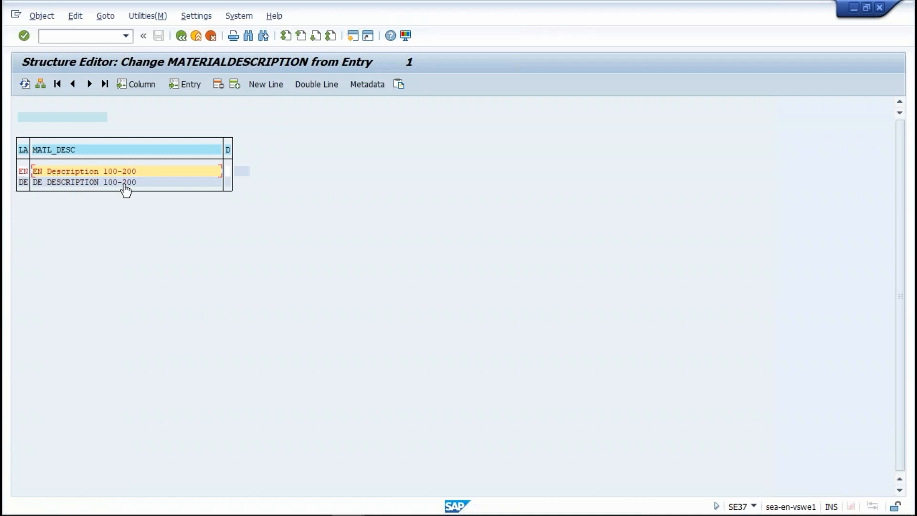
pyautogui.click(181, 36)
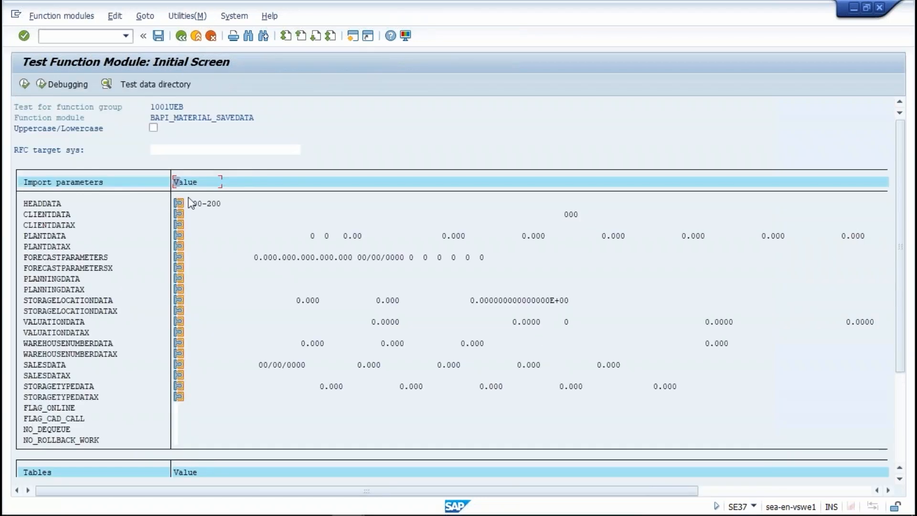
# Execute the function module, check its RETURN message and table results, and go back to the initial test screen.
pyautogui.moveTo(902, 292); pyautogui.dragTo(880, 368)
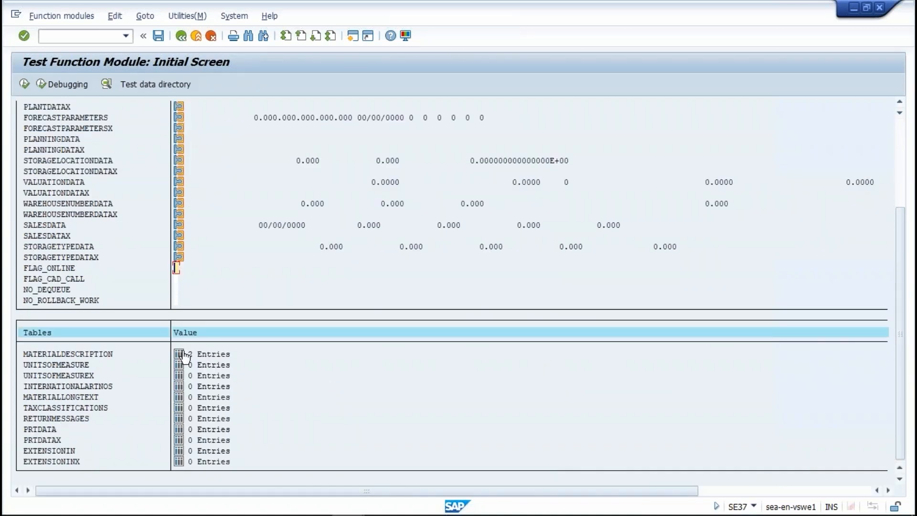
pyautogui.click(26, 84)
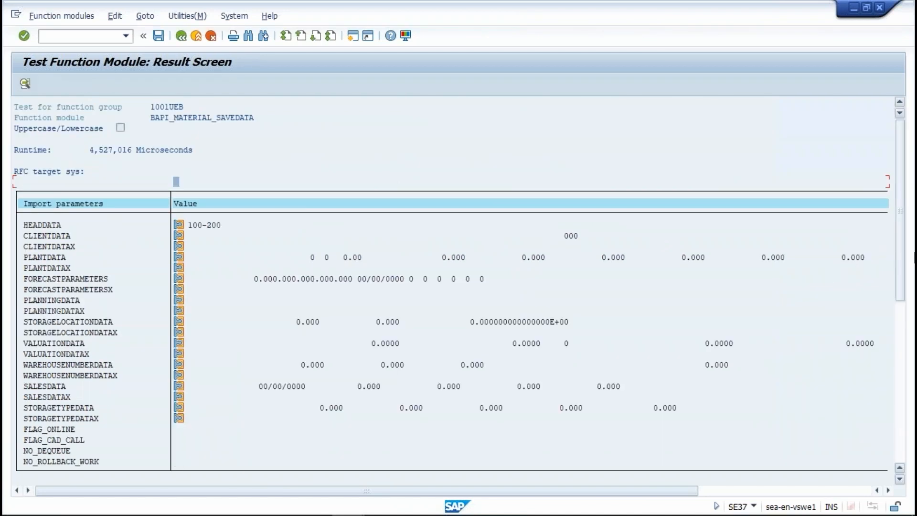
pyautogui.moveTo(900, 240); pyautogui.dragTo(905, 314)
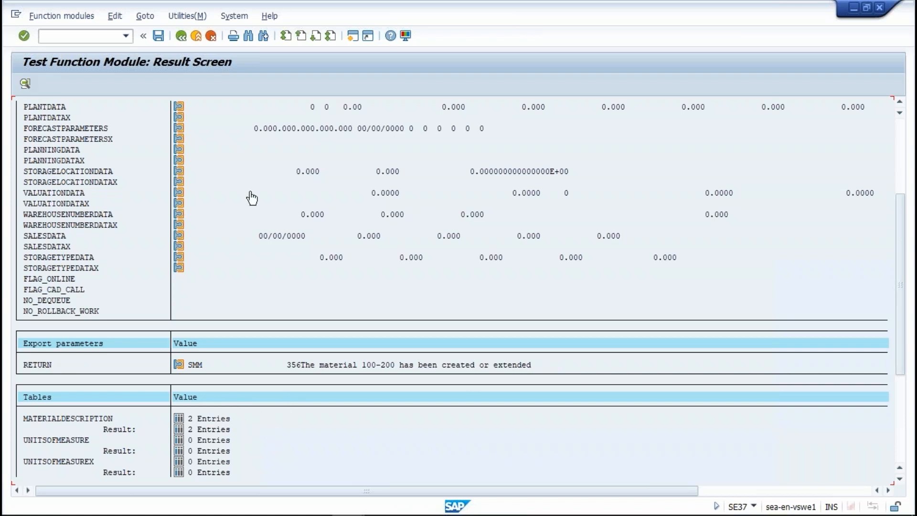
pyautogui.click(181, 37)
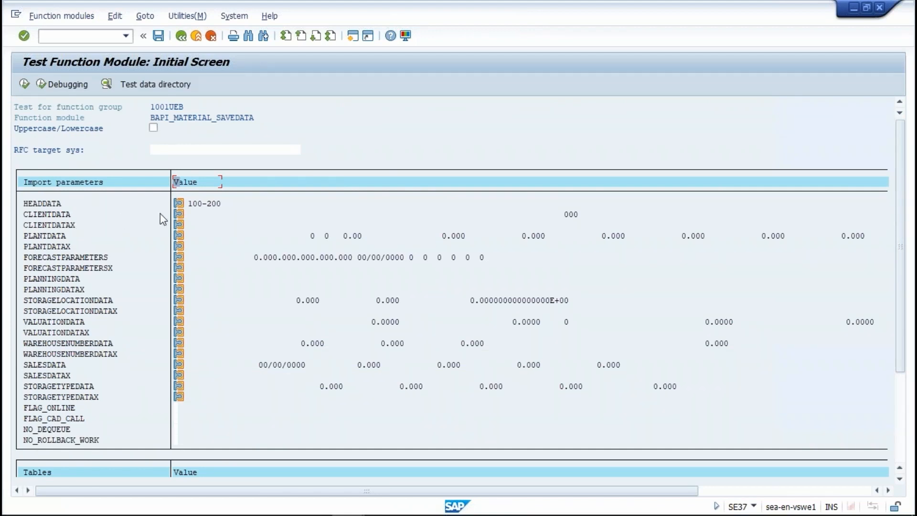
# In CLIENTDATA, set DOCUMENT to DOC100-200, the document type to pdf and the document version to 02.
pyautogui.click(178, 214)
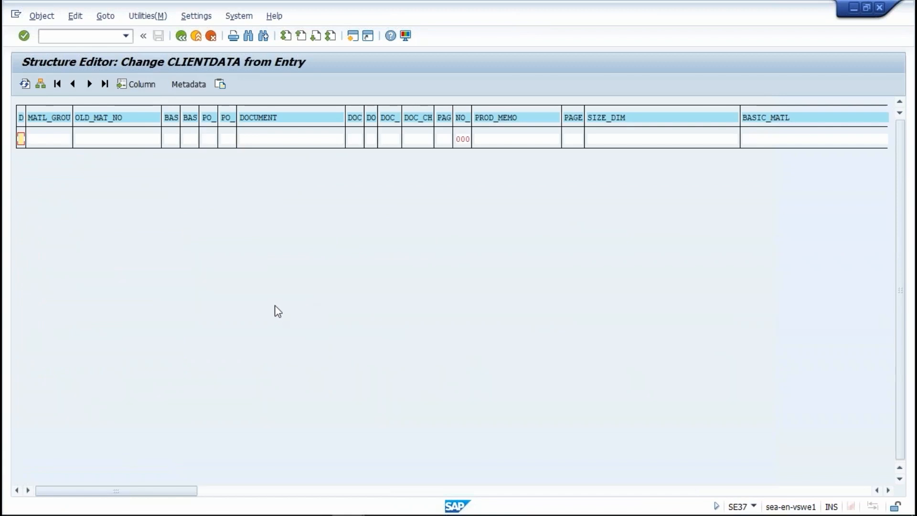
pyautogui.click(142, 84)
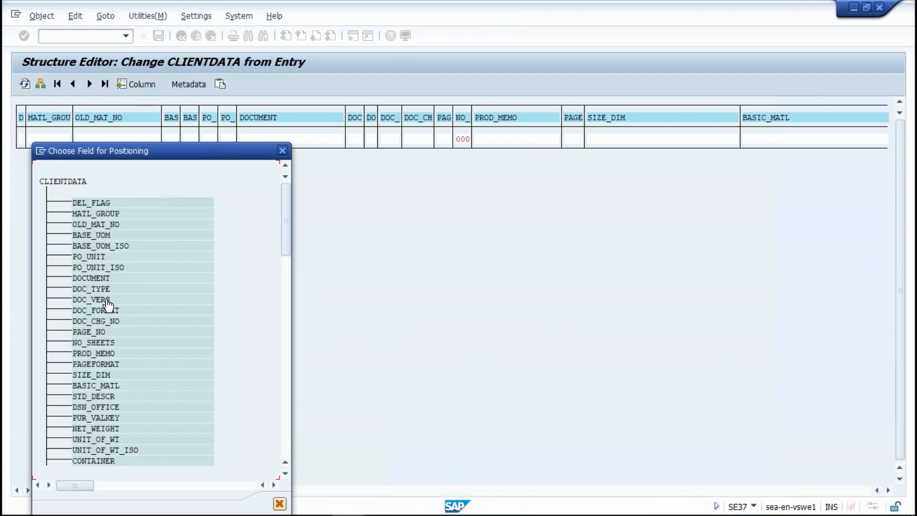
pyautogui.doubleClick(101, 279)
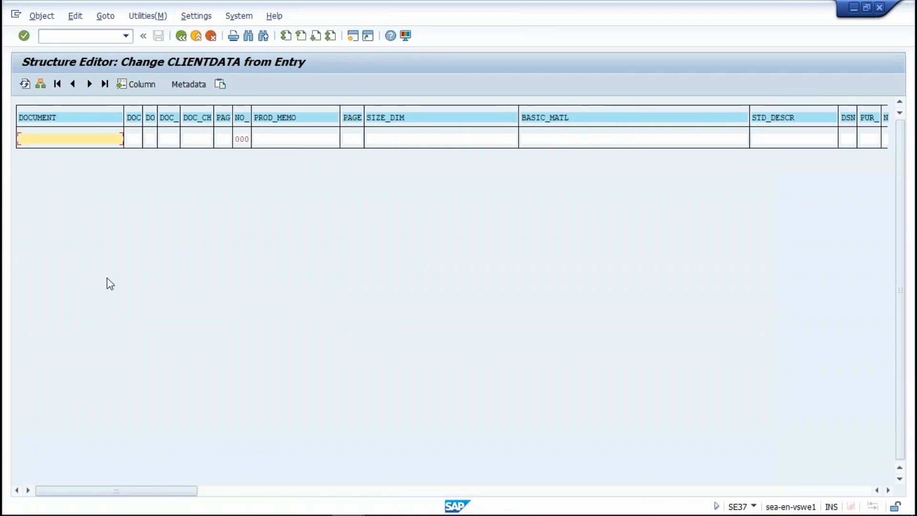
pyautogui.write('DOC100-200')
pyautogui.press('Tab')
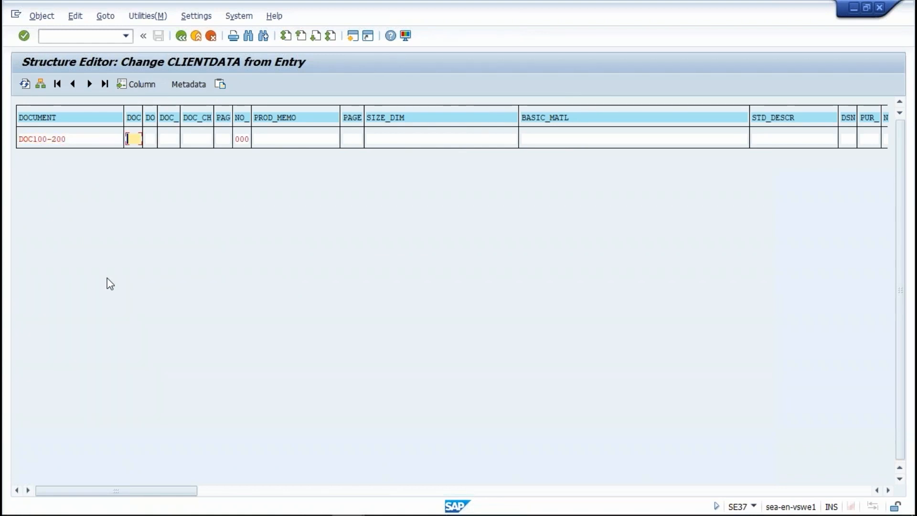
pyautogui.write('pdf')
pyautogui.press('Tab')
pyautogui.write('02')
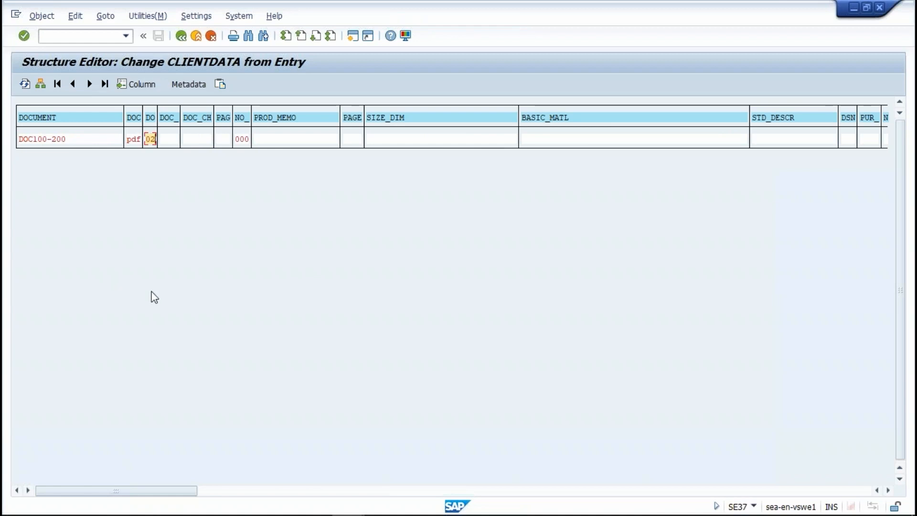
pyautogui.click(180, 36)
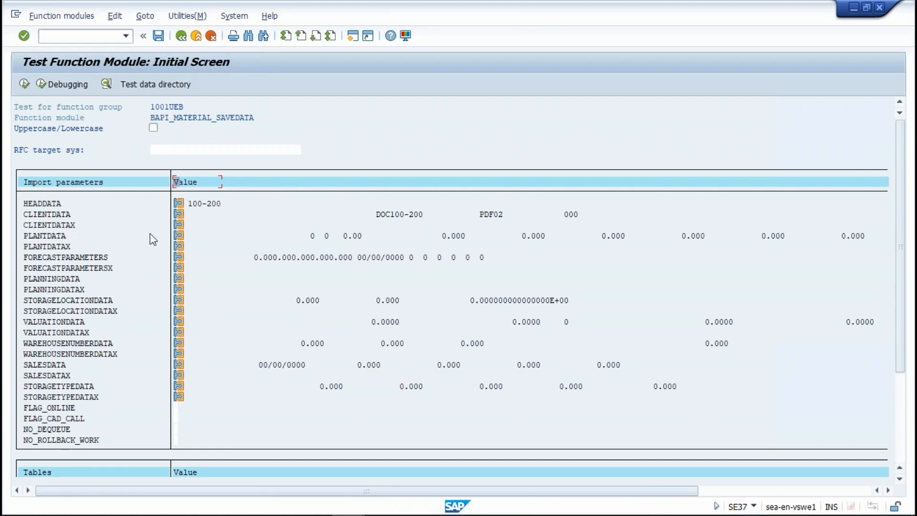
# In CLIENTDATAX, flag the document, document type and document version fields with X and return to the test screen.
pyautogui.click(178, 225)
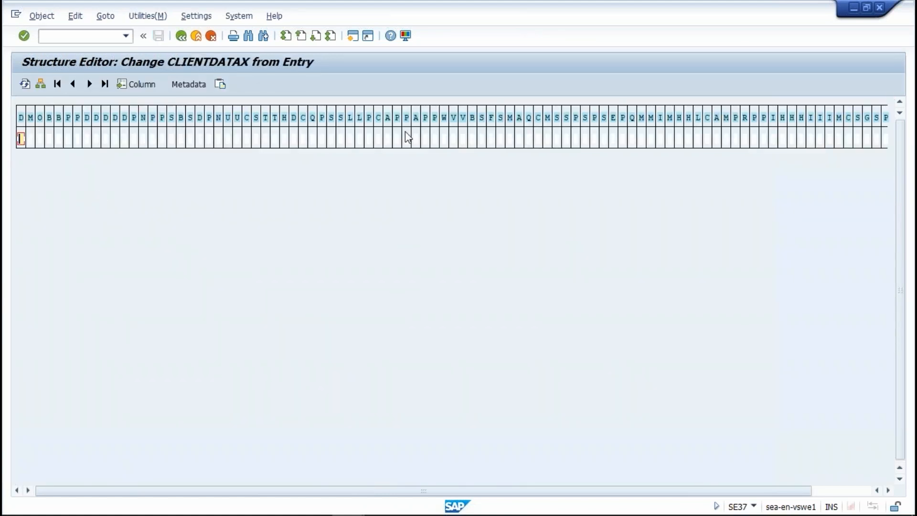
pyautogui.click(139, 88)
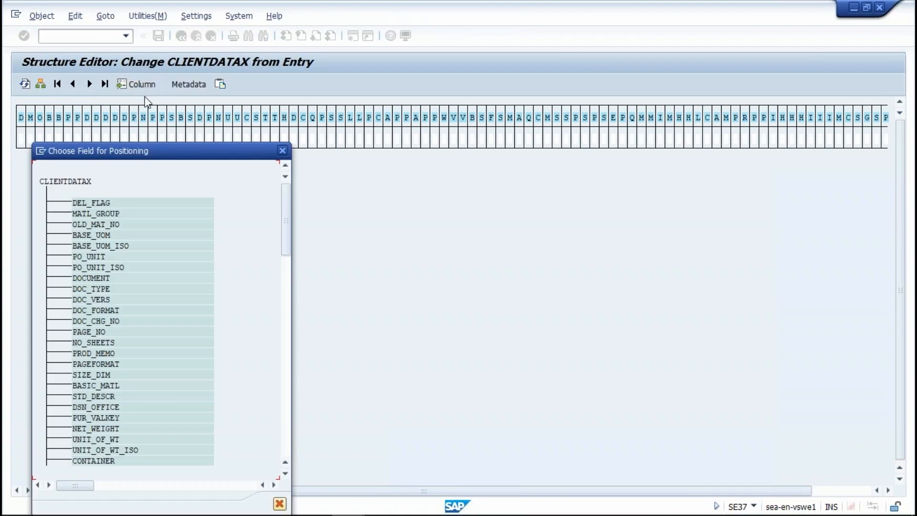
pyautogui.doubleClick(95, 280)
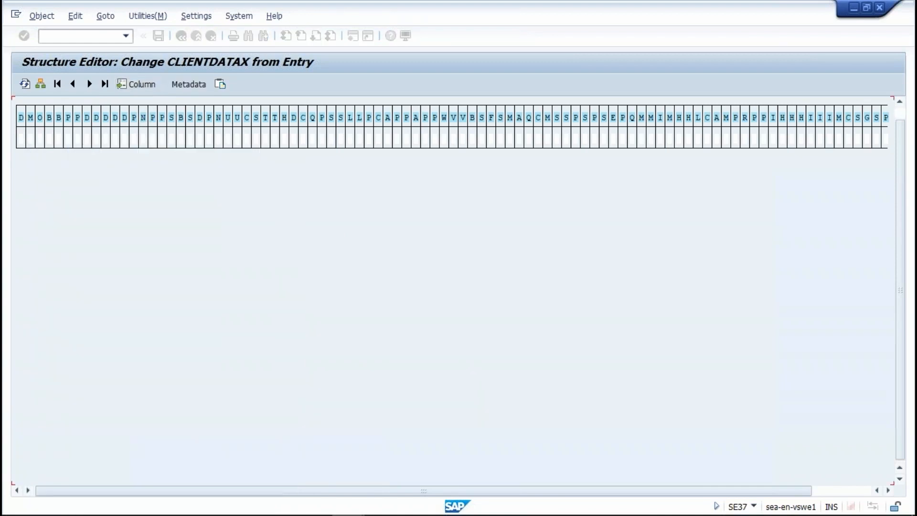
pyautogui.write('x')
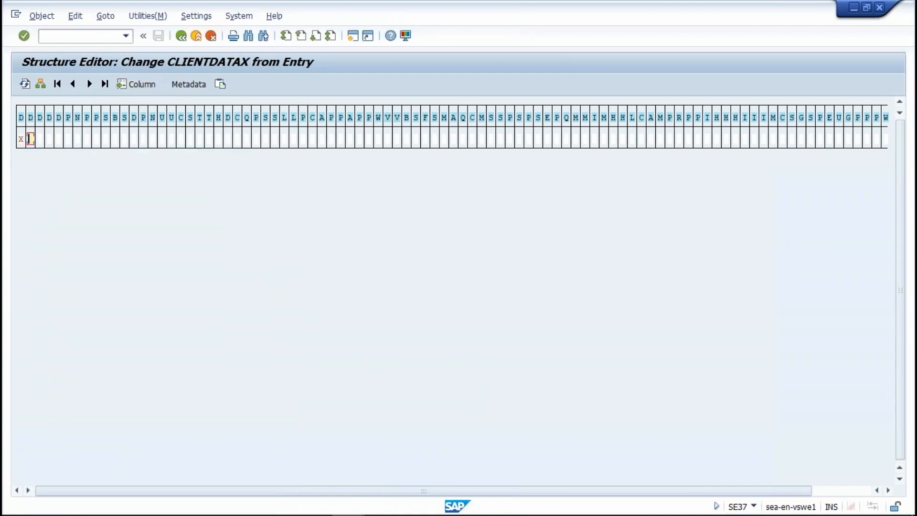
pyautogui.write('x')
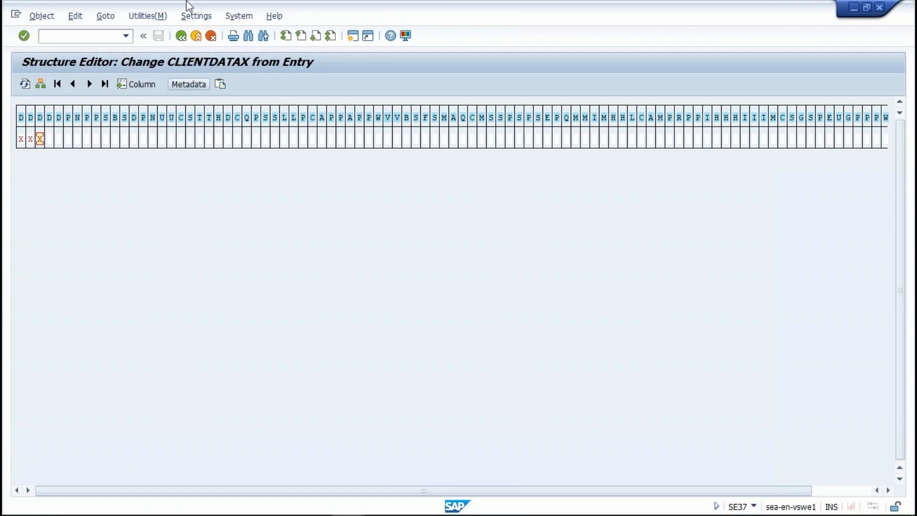
pyautogui.click(181, 36)
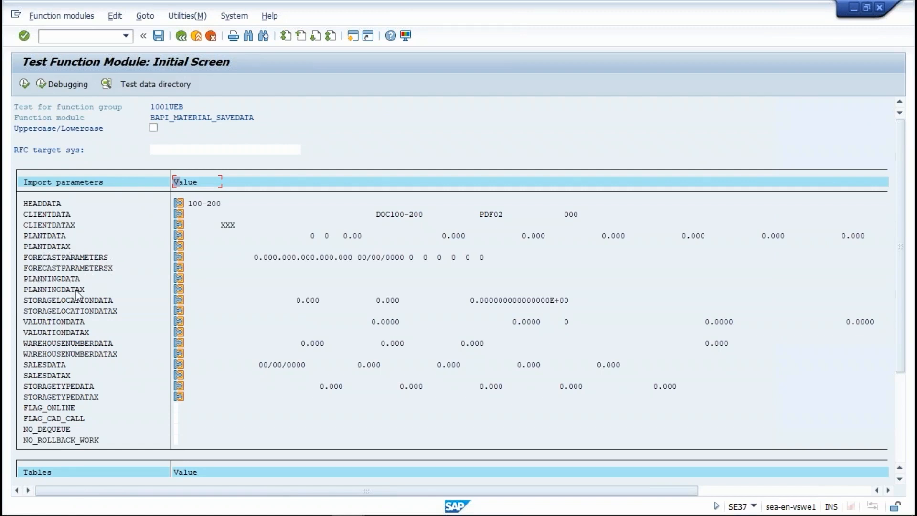
# Review the entered import parameters and the available tables, and switch to Winshuttle Studio.
pyautogui.moveTo(902, 343); pyautogui.dragTo(906, 425)
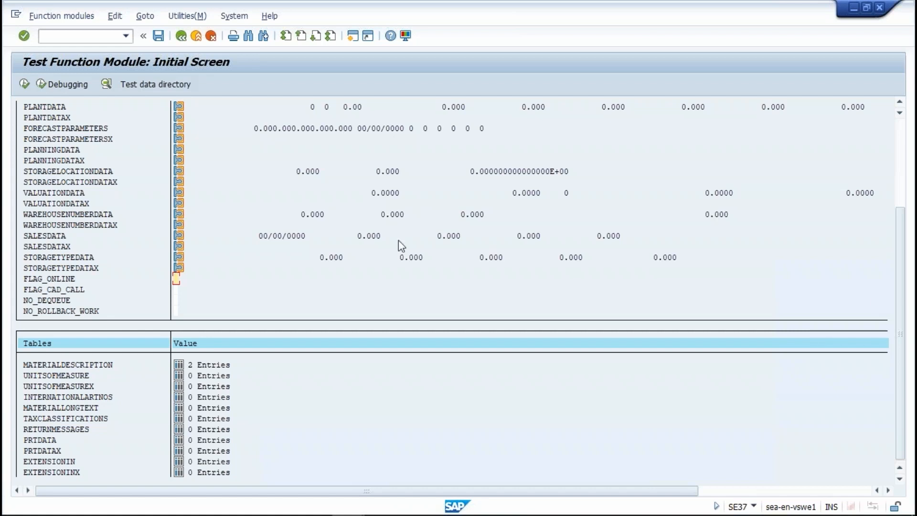
pyautogui.moveTo(895, 266); pyautogui.dragTo(895, 220)
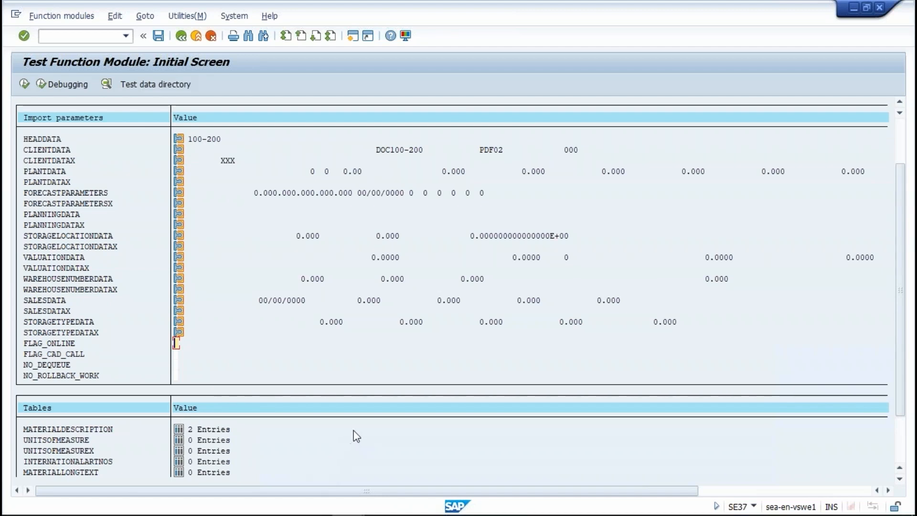
pyautogui.hotkey('alt', 'Tab')
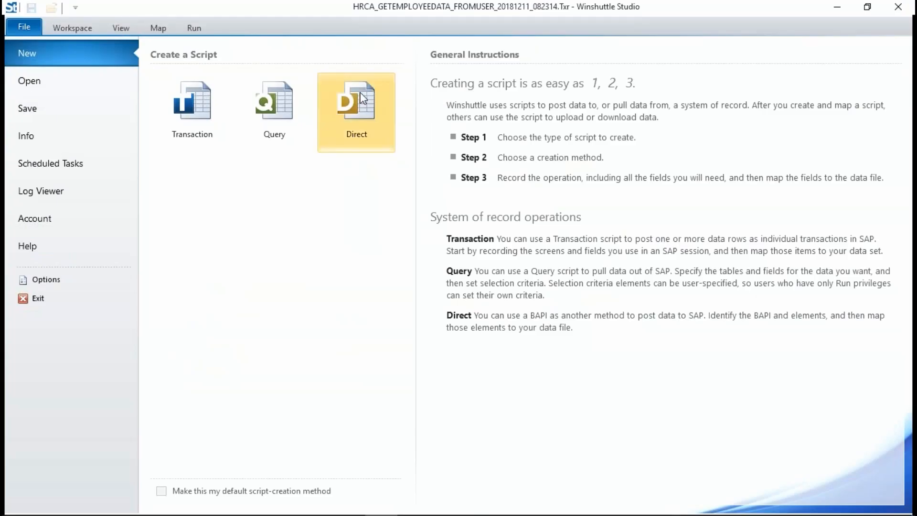
# Create a new Direct script from a BAPI with Excel as the data type.
pyautogui.click(363, 98)
pyautogui.click(220, 219)
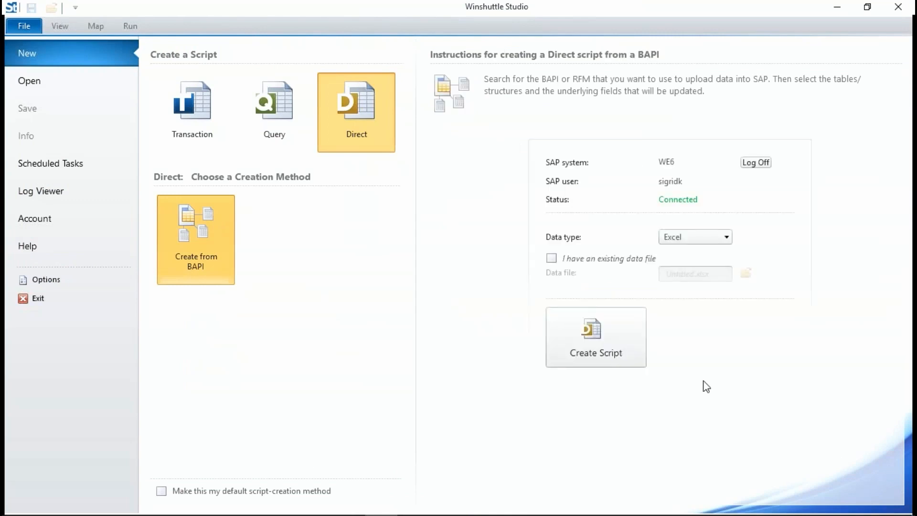
pyautogui.click(621, 352)
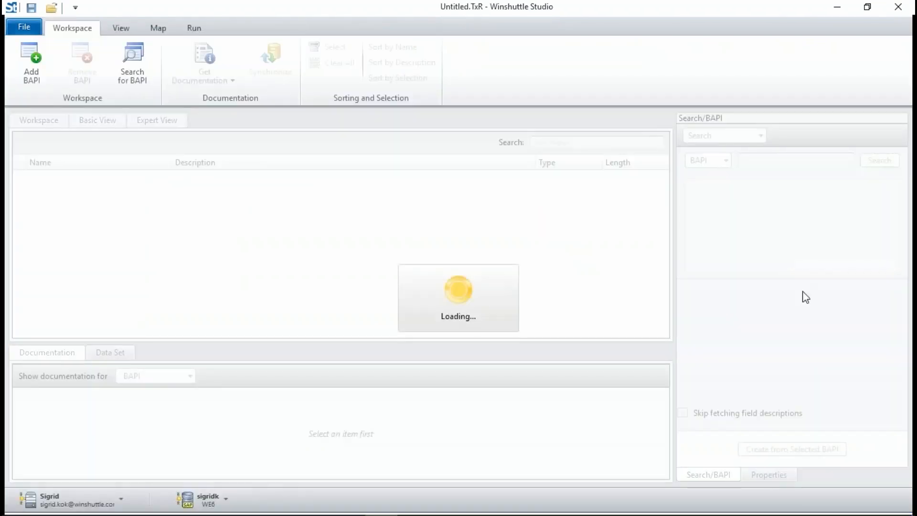
# Search the RFMs for *material*save* and create the script from BAPI_MATERIAL_SAVEDATA.
pyautogui.click(716, 162)
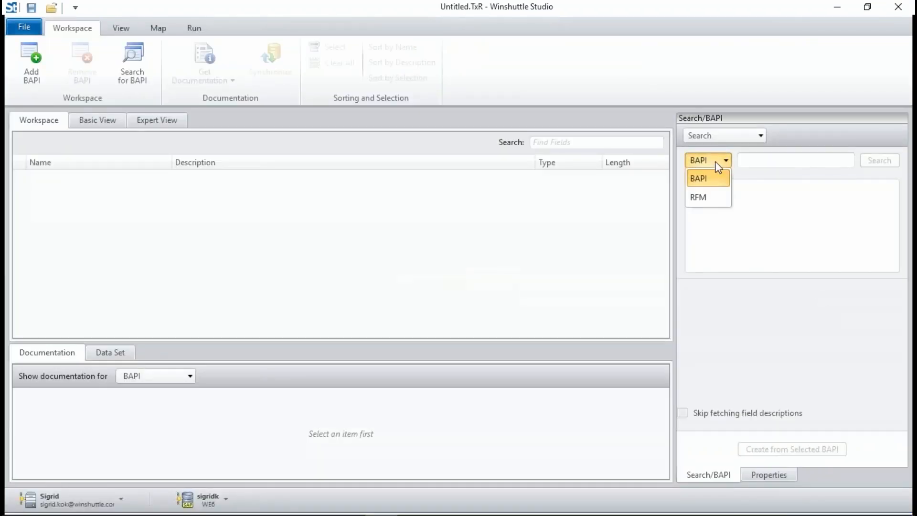
pyautogui.click(716, 198)
pyautogui.click(769, 163)
pyautogui.write('*')
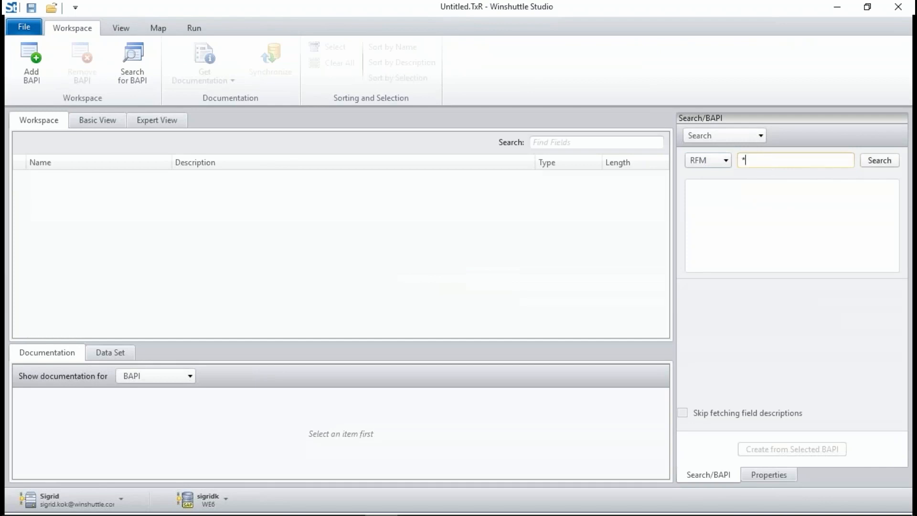
pyautogui.write('material*save*')
pyautogui.click(877, 161)
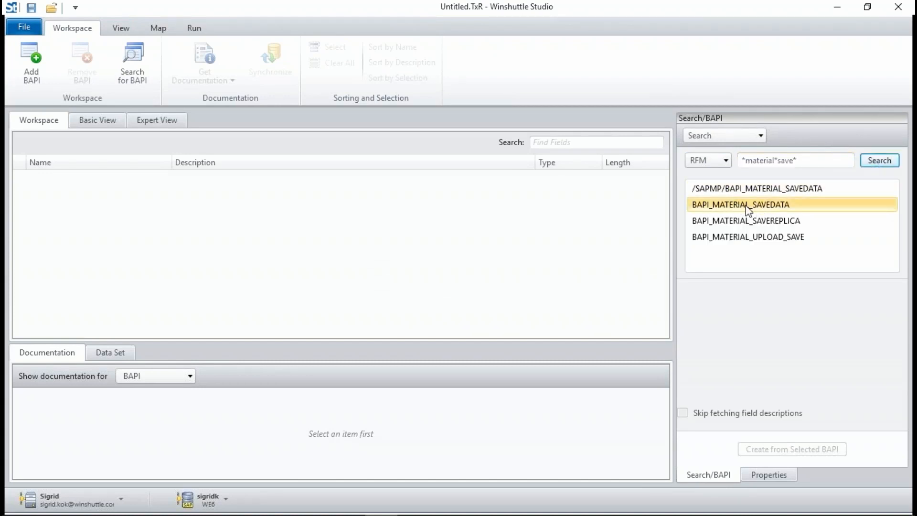
pyautogui.click(774, 206)
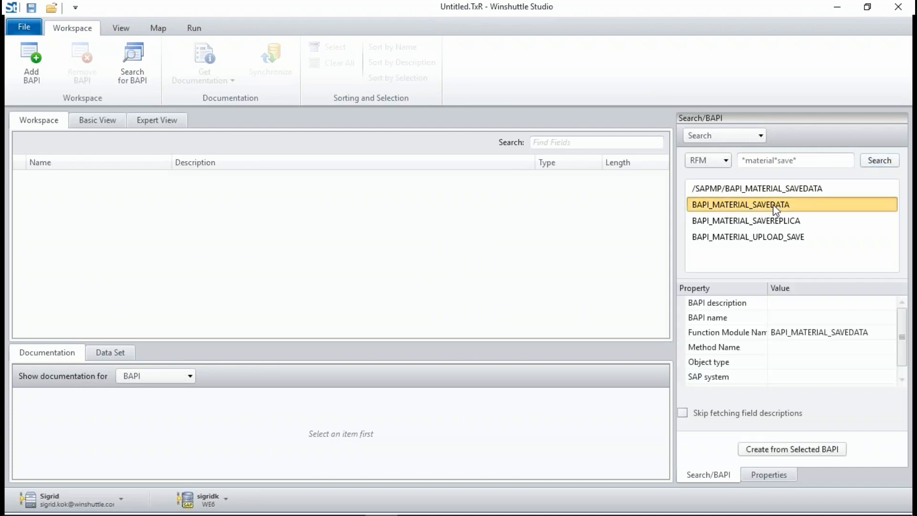
pyautogui.click(797, 451)
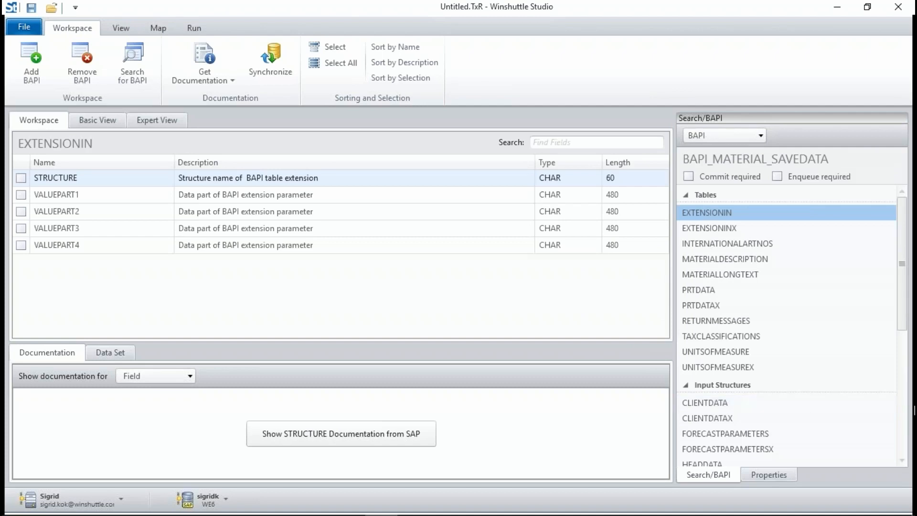
# Show the BAPI-level documentation from SAP for BAPI_MATERIAL_SAVEDATA and read through it.
pyautogui.click(171, 379)
pyautogui.click(171, 400)
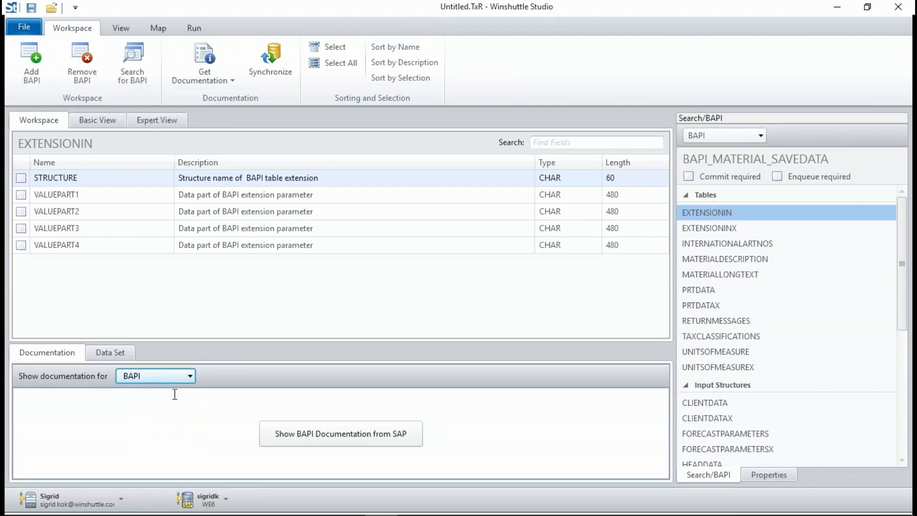
pyautogui.click(324, 439)
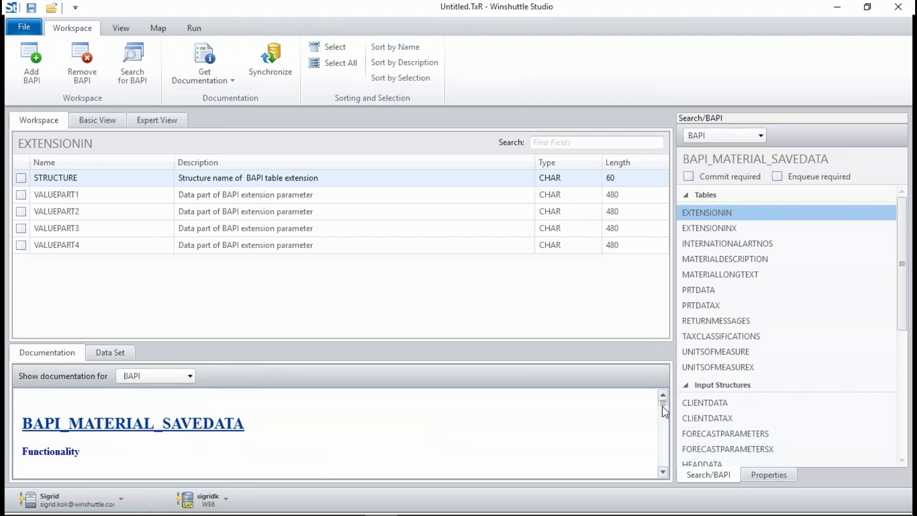
pyautogui.scroll(-5, 664, 420)
pyautogui.moveTo(661, 441); pyautogui.dragTo(657, 386)
# Open the CLIENTDATA input structure and show its table-level documentation from SAP.
pyautogui.click(753, 406)
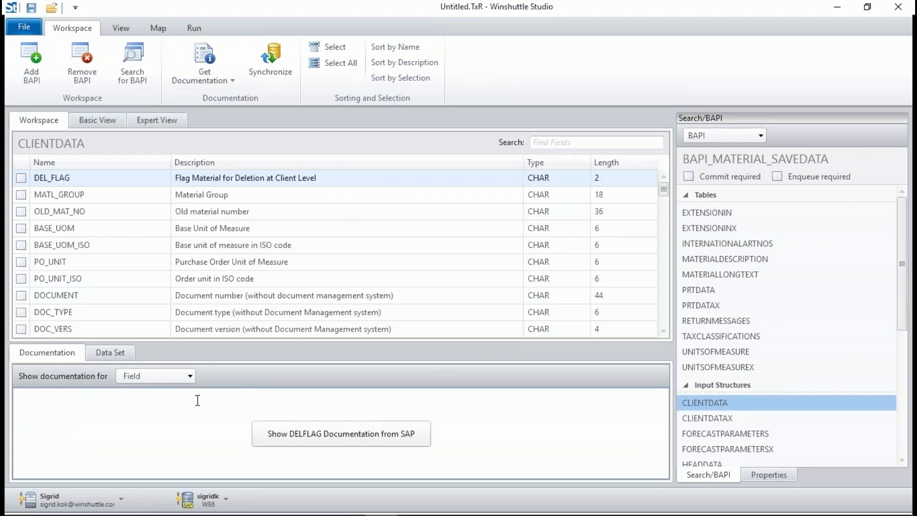
pyautogui.click(180, 373)
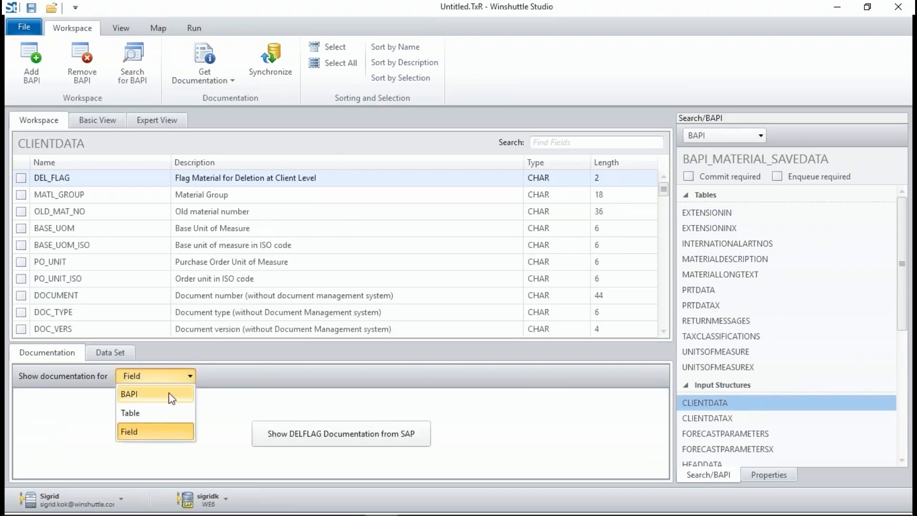
pyautogui.click(156, 414)
pyautogui.click(308, 434)
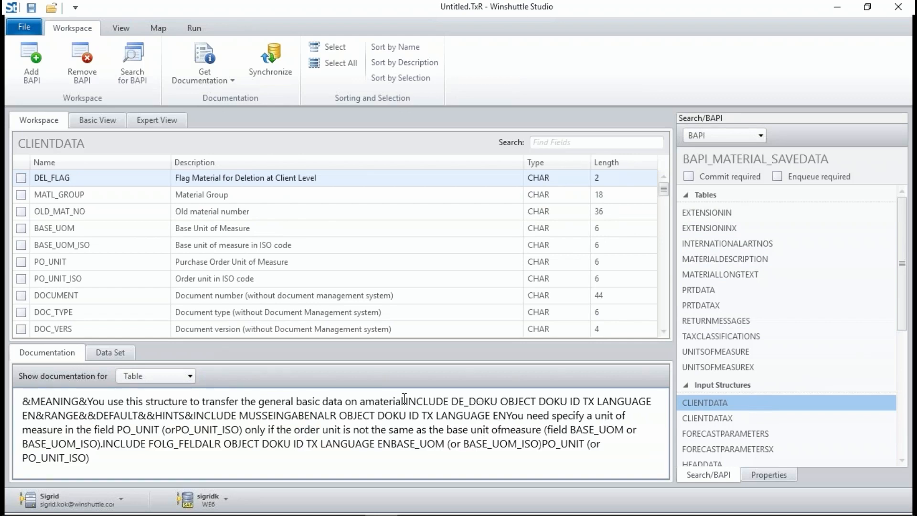
# Look up the SAP documentation for the MATL_GROUP field of CLIENTDATA and check the available documentation levels.
pyautogui.click(95, 196)
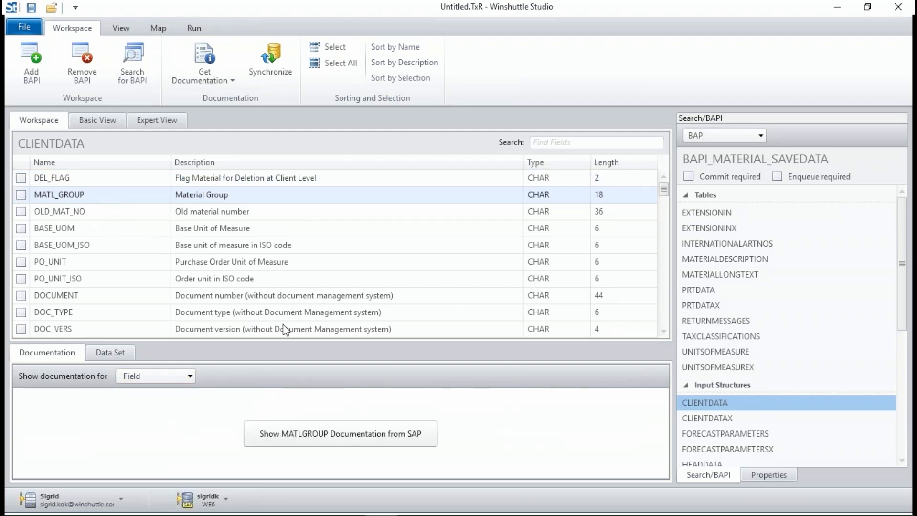
pyautogui.click(318, 442)
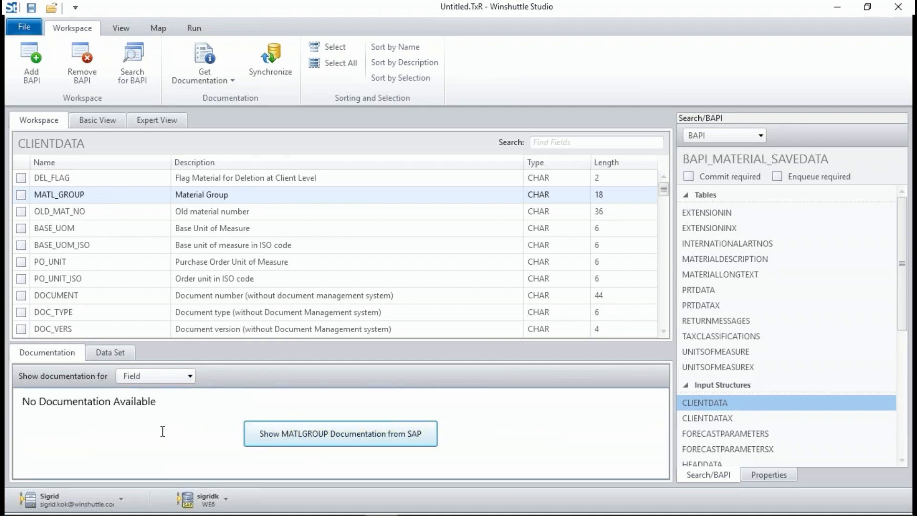
pyautogui.moveTo(180, 399); pyautogui.dragTo(6, 403)
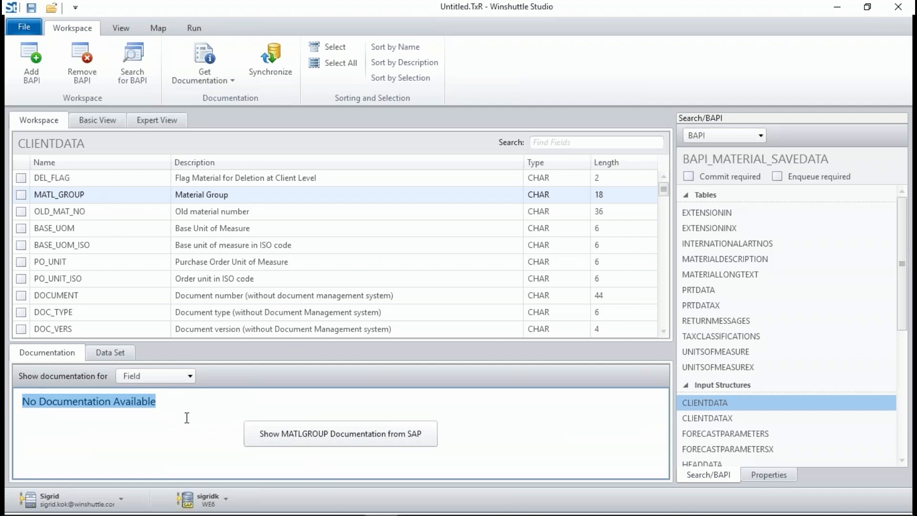
pyautogui.click(191, 376)
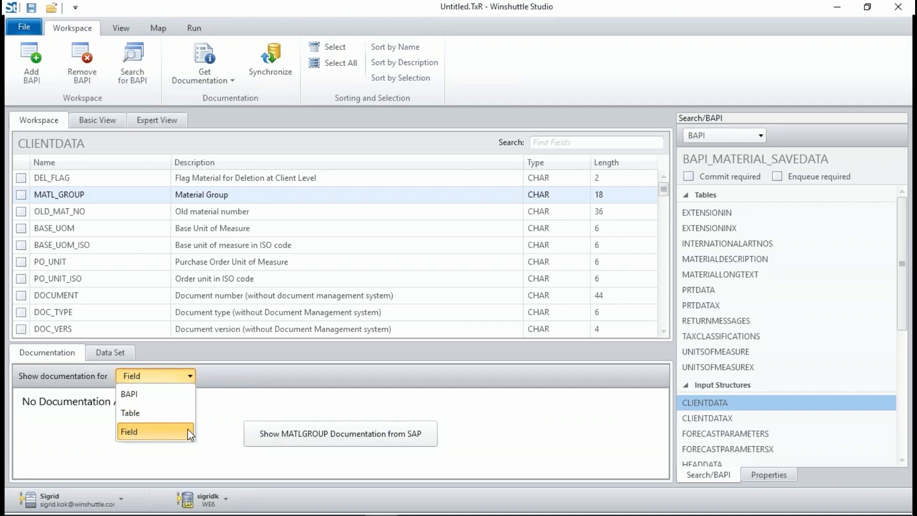
pyautogui.click(321, 369)
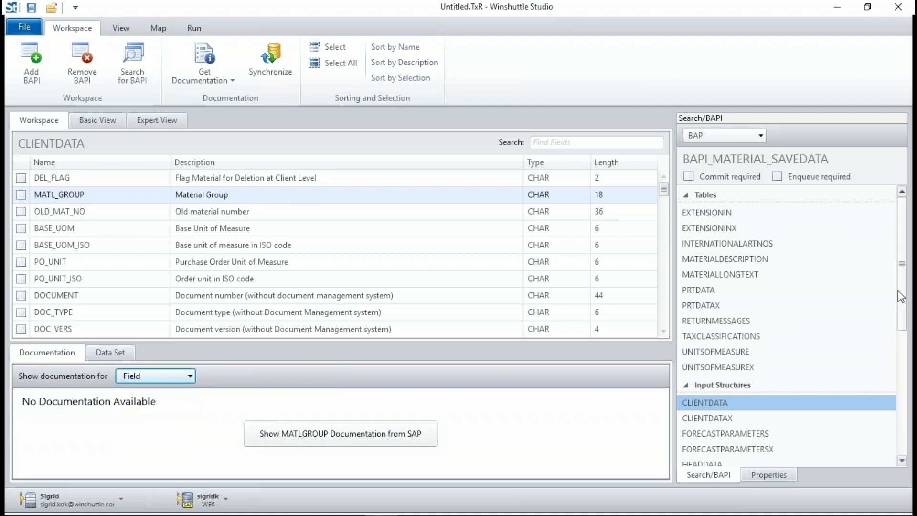
# Select the MATERIAL and BASIC_VIEW fields in the HEADDATA input structure.
pyautogui.moveTo(900, 296); pyautogui.dragTo(902, 365)
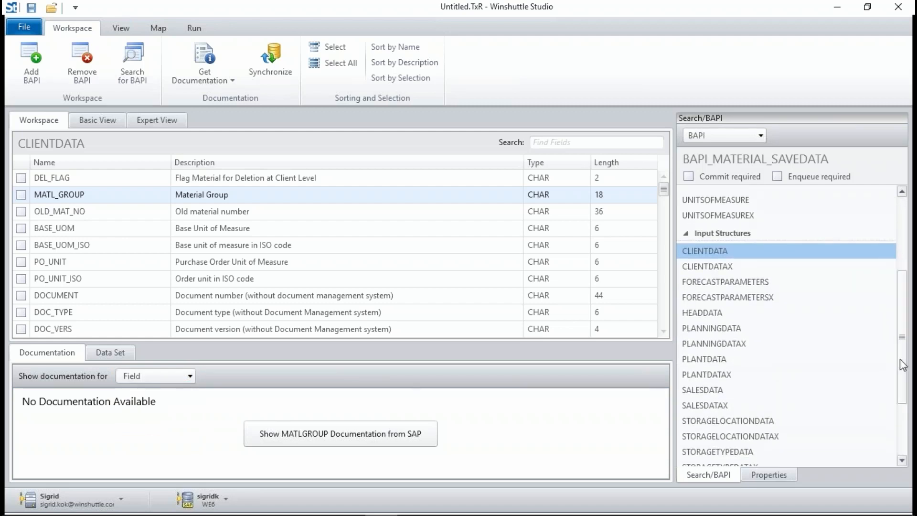
pyautogui.click(746, 310)
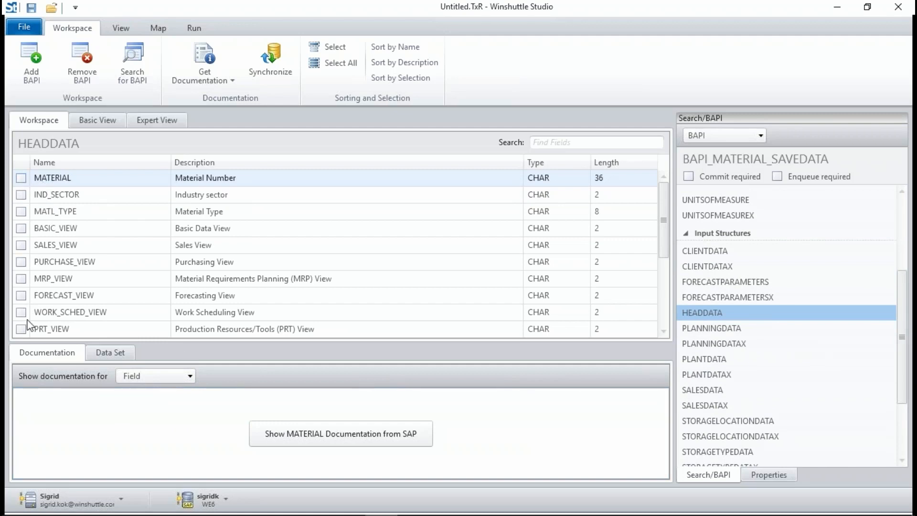
pyautogui.click(21, 178)
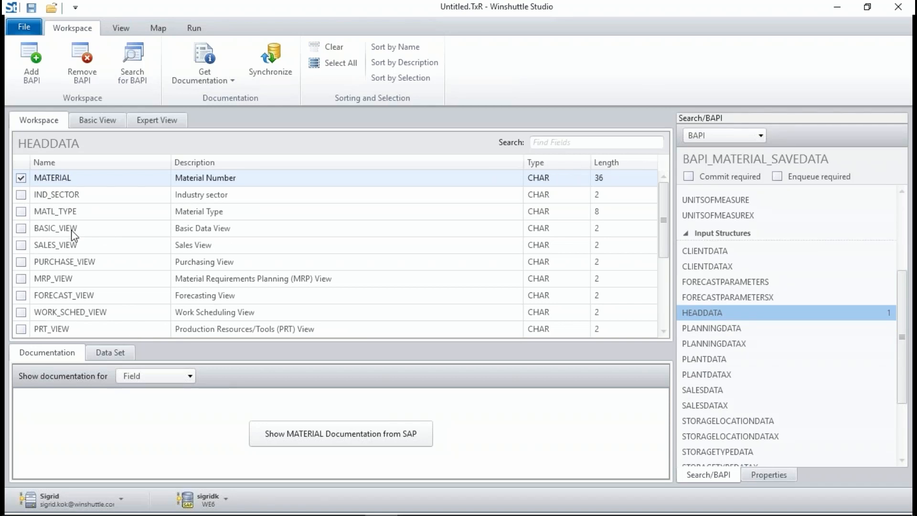
pyautogui.click(22, 227)
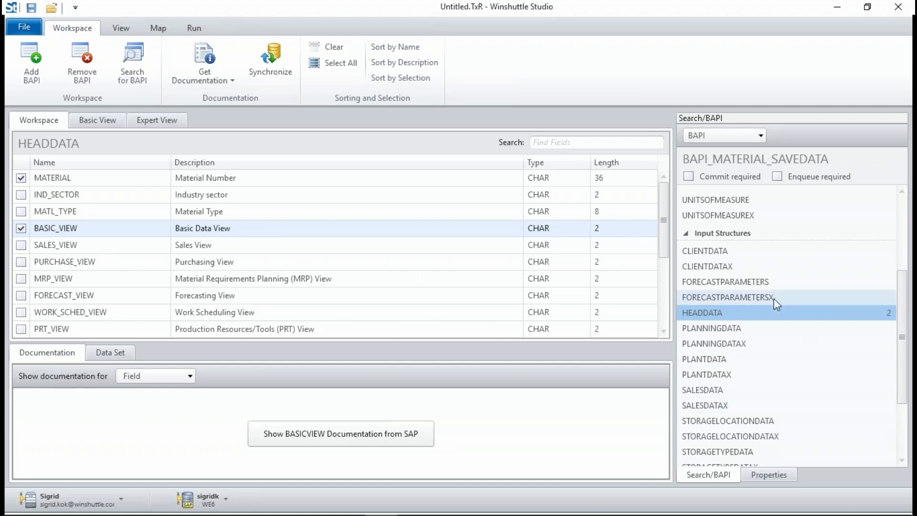
# Select the DOCUMENT, DOC_TYPE and DOC_VERS fields in the CLIENTDATA input structure.
pyautogui.click(706, 249)
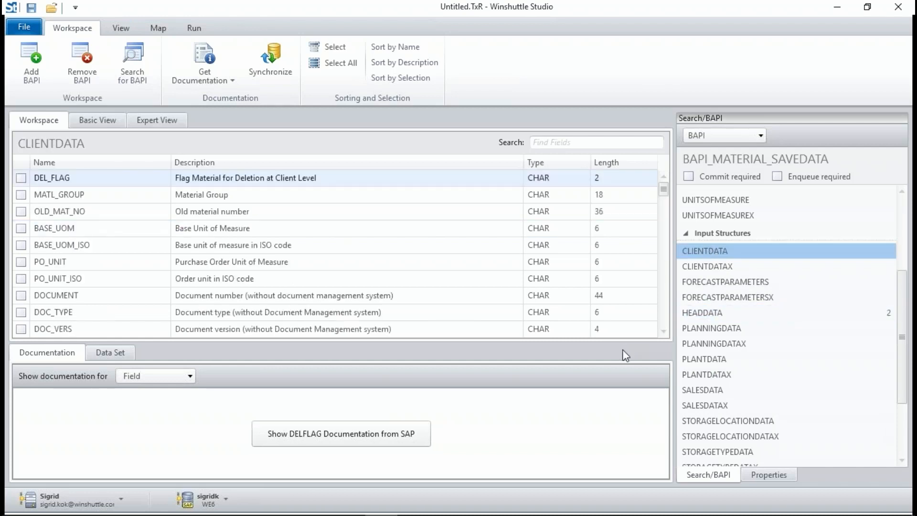
pyautogui.click(21, 295)
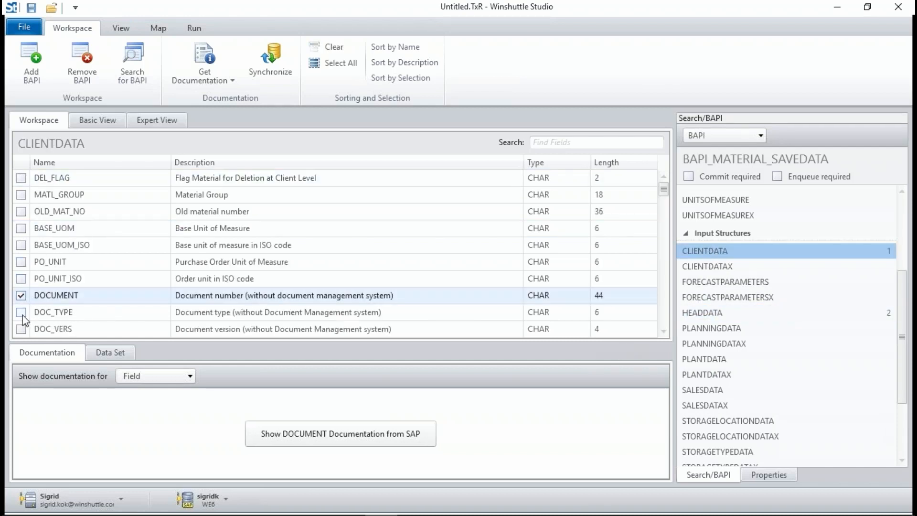
pyautogui.click(21, 312)
pyautogui.click(21, 328)
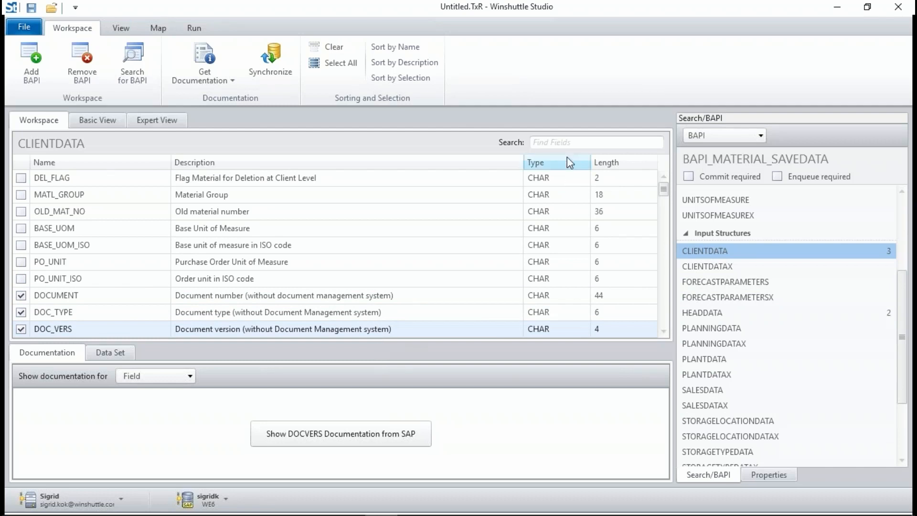
# Filter the CLIENTDATA fields by "doc", sorting them by description and by name, and clear the filter.
pyautogui.click(576, 143)
pyautogui.write('doc')
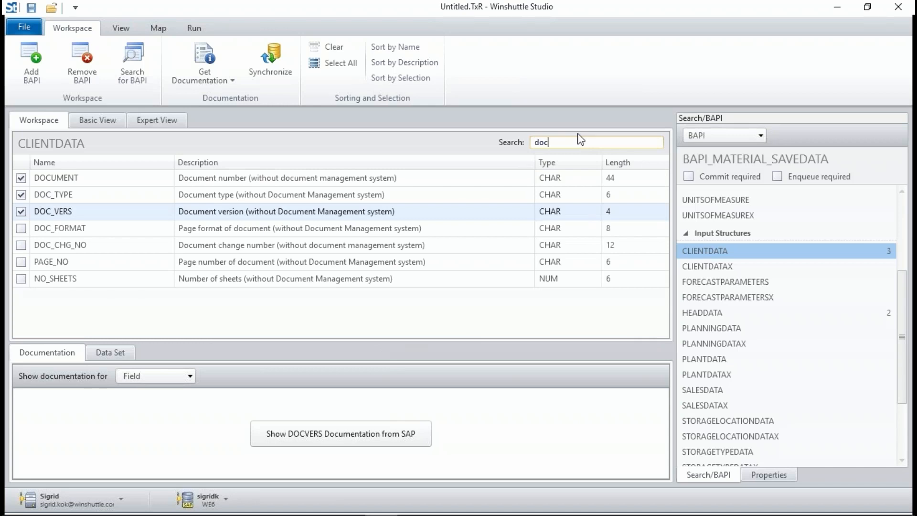
pyautogui.click(374, 164)
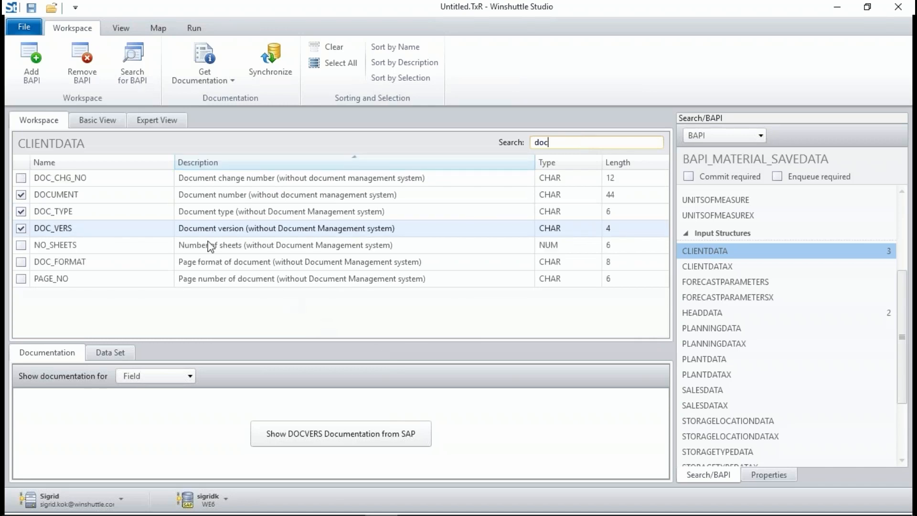
pyautogui.click(101, 163)
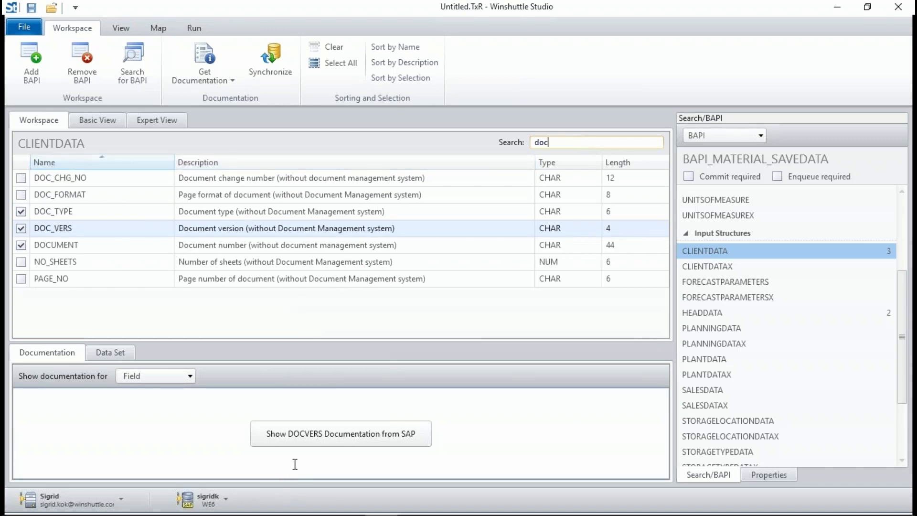
pyautogui.doubleClick(593, 145)
pyautogui.press('BackSpace')
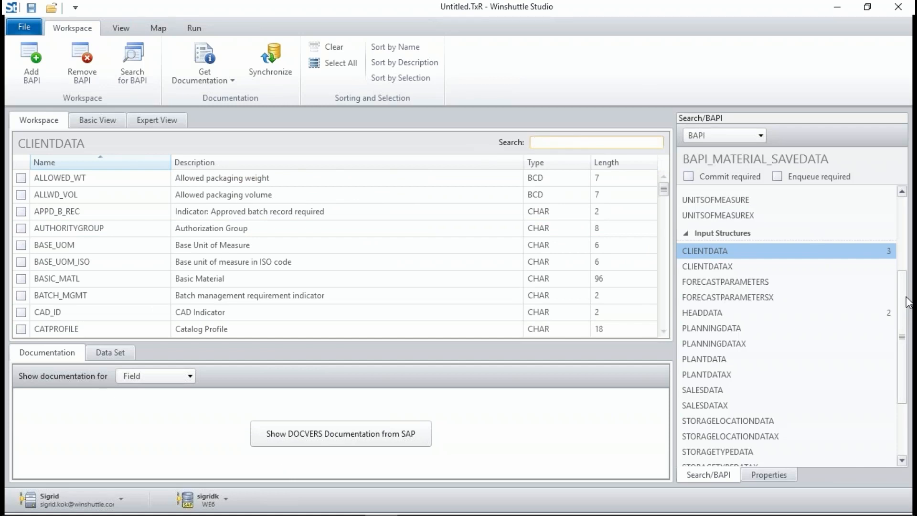
# Select the matching DOCUMENT, DOC_TYPE and DOC_VERS fields in the CLIENTDATAX input structure.
pyautogui.click(714, 266)
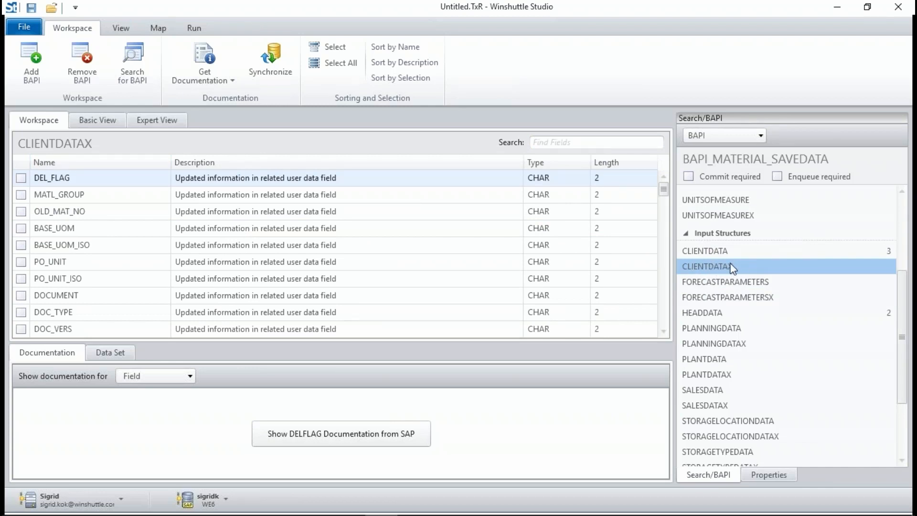
pyautogui.click(21, 295)
pyautogui.click(22, 313)
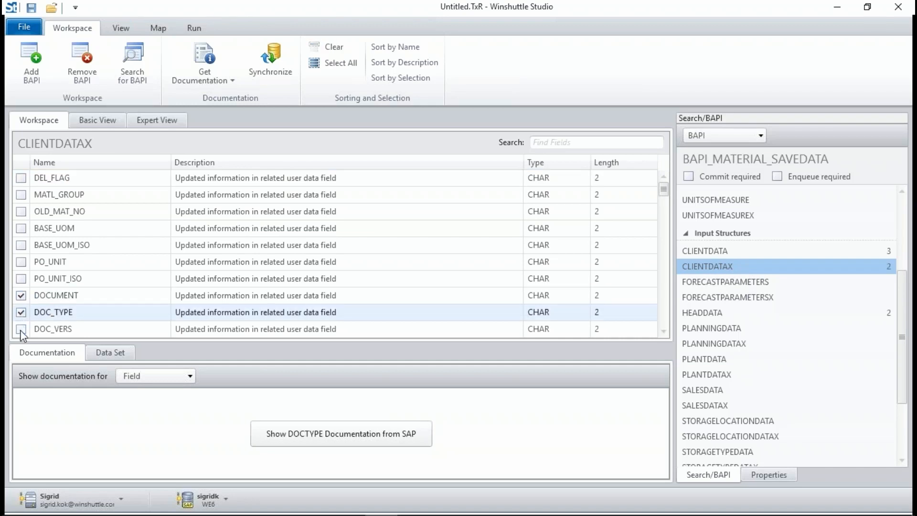
pyautogui.click(21, 328)
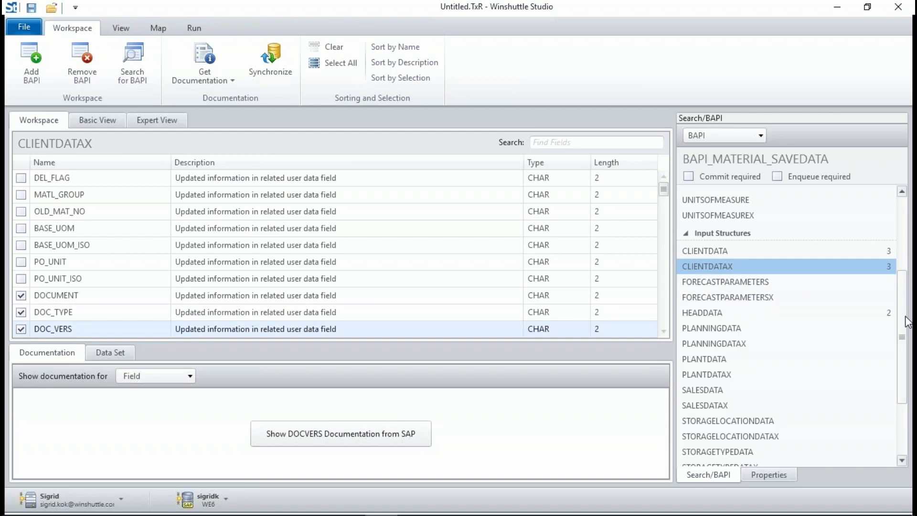
# Select the LANGU_ISO and MATL_DESC fields in the MATERIALDESCRIPTION table.
pyautogui.moveTo(907, 327); pyautogui.dragTo(910, 246)
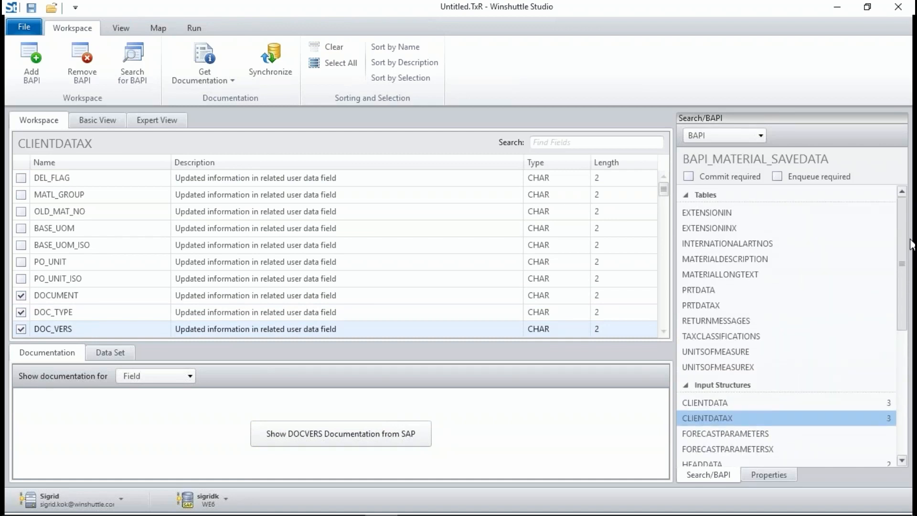
pyautogui.click(710, 259)
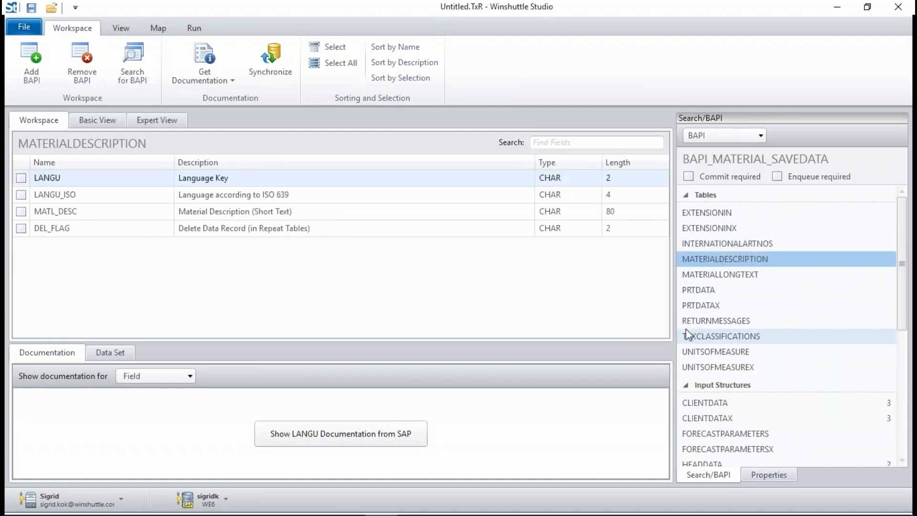
pyautogui.click(21, 194)
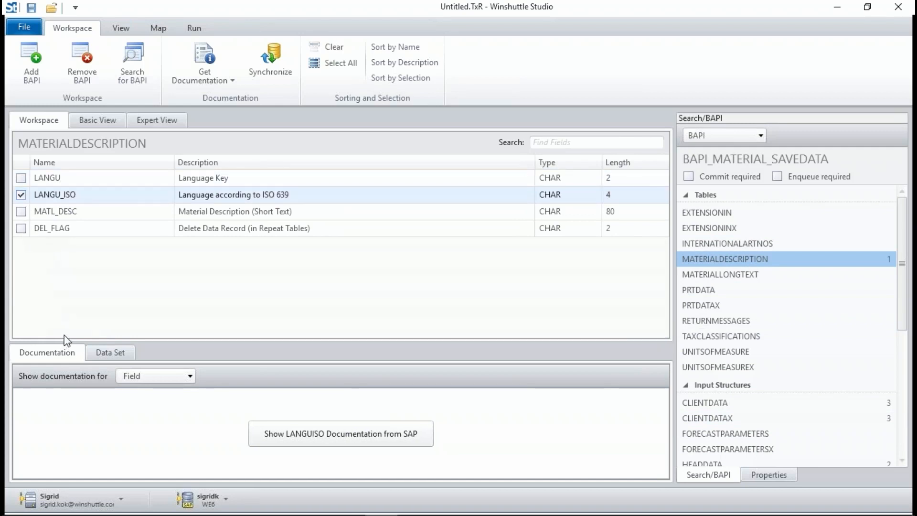
pyautogui.click(21, 212)
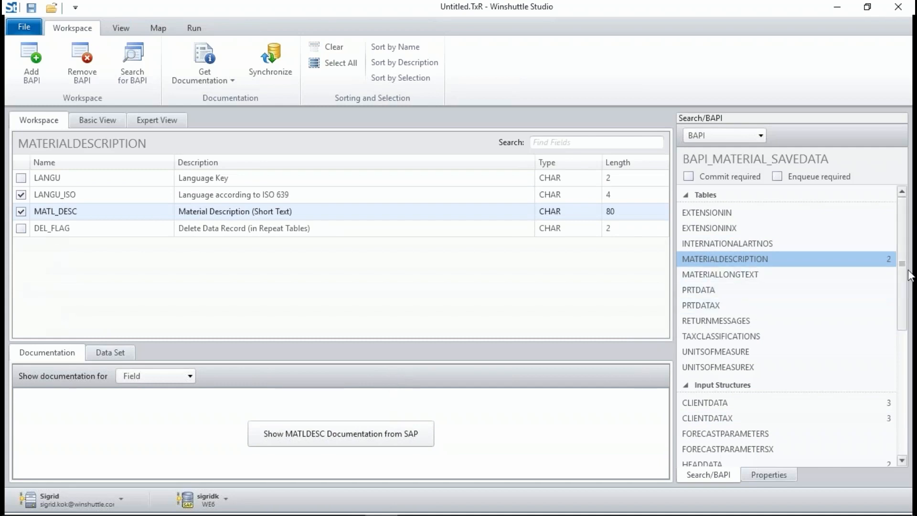
# Review the selected fields in CLIENTDATA, CLIENTDATAX and the MATERIALDESCRIPTION table.
pyautogui.click(892, 274)
pyautogui.click(893, 289)
pyautogui.scroll(-2, 901, 306)
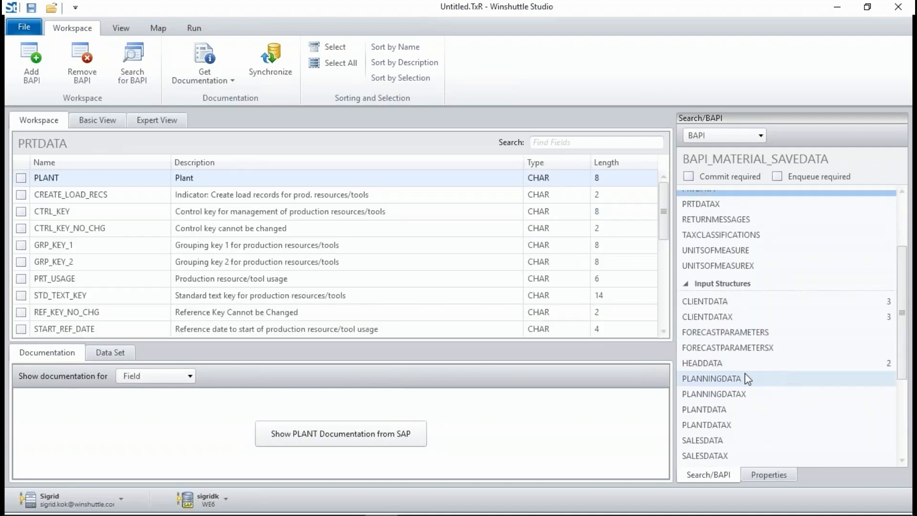
pyautogui.click(746, 364)
pyautogui.click(706, 302)
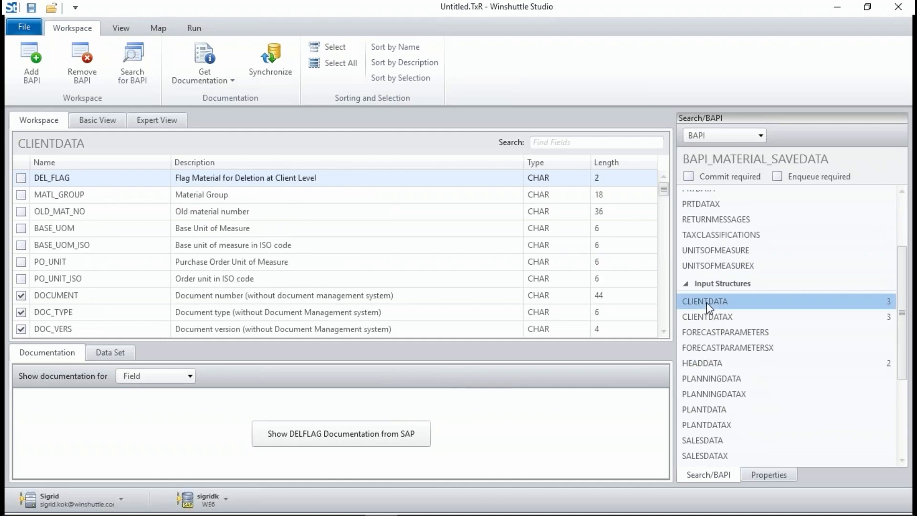
pyautogui.click(710, 317)
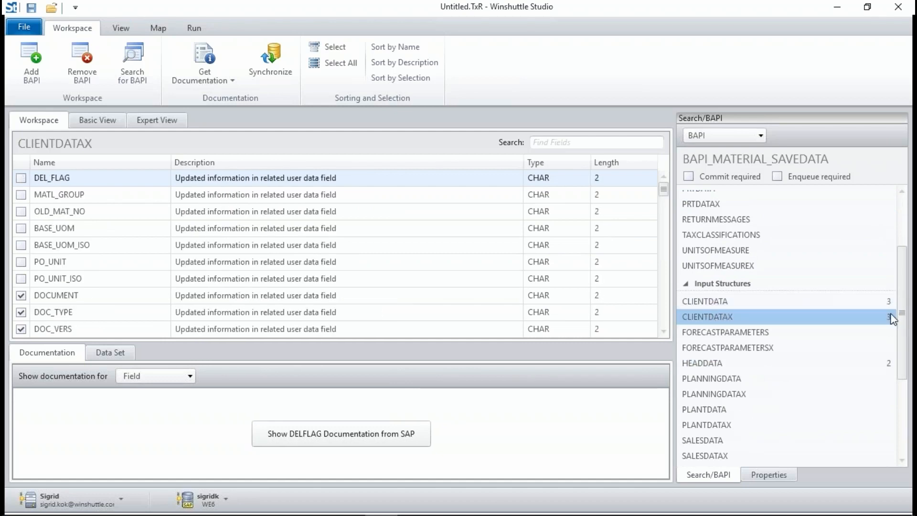
pyautogui.click(841, 299)
pyautogui.click(714, 316)
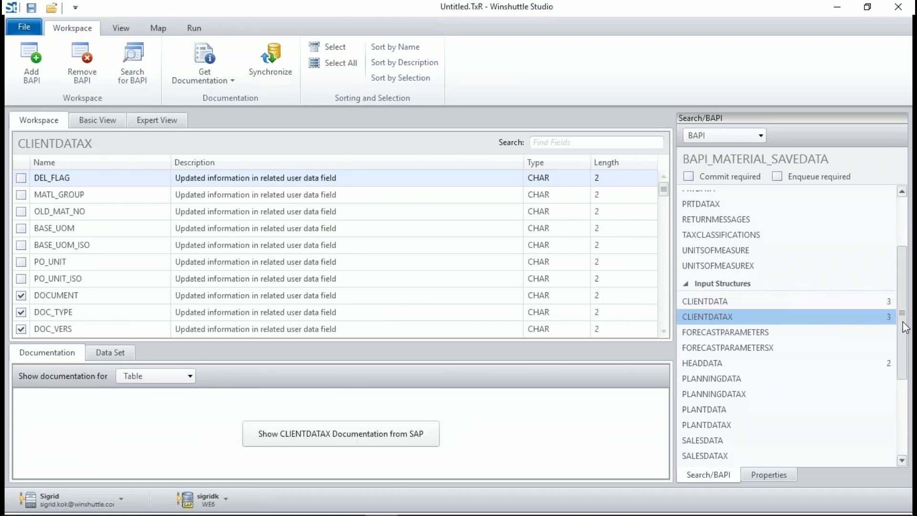
pyautogui.moveTo(902, 315); pyautogui.dragTo(910, 259)
pyautogui.click(841, 258)
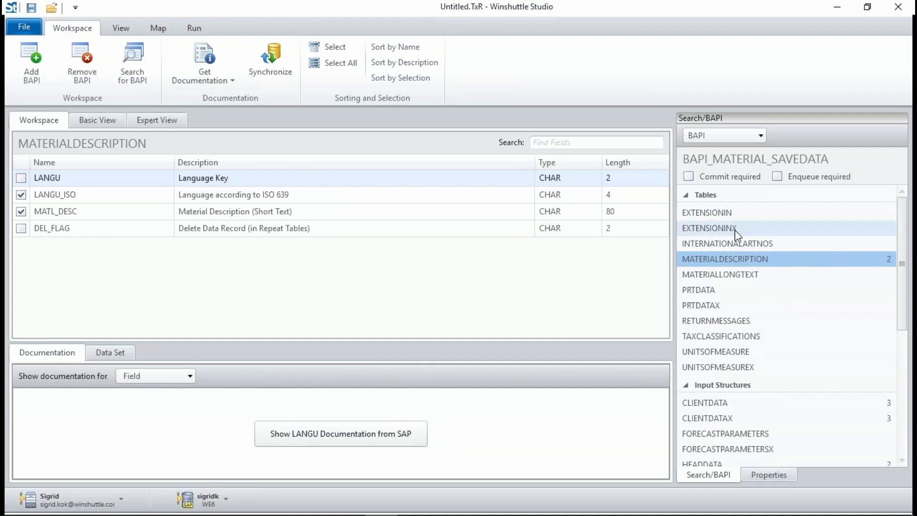
# Mark BAPI_MATERIAL_SAVEDATA as commit required and review the selected fields in the mapping's Basic View.
pyautogui.click(692, 175)
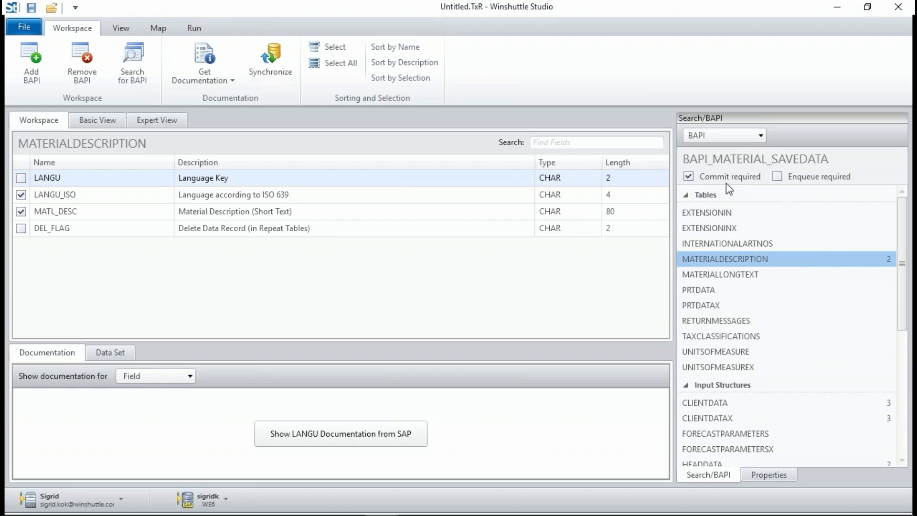
pyautogui.click(158, 28)
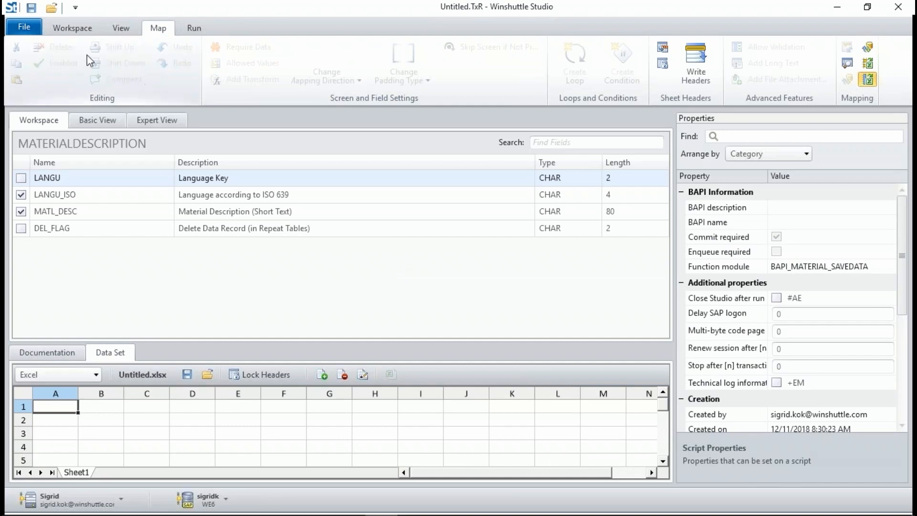
pyautogui.click(108, 121)
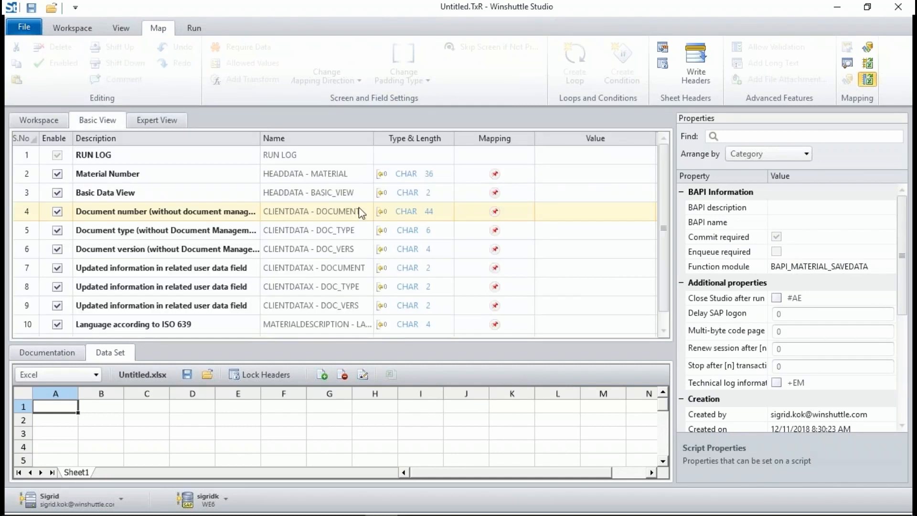
pyautogui.moveTo(665, 157); pyautogui.dragTo(671, 260)
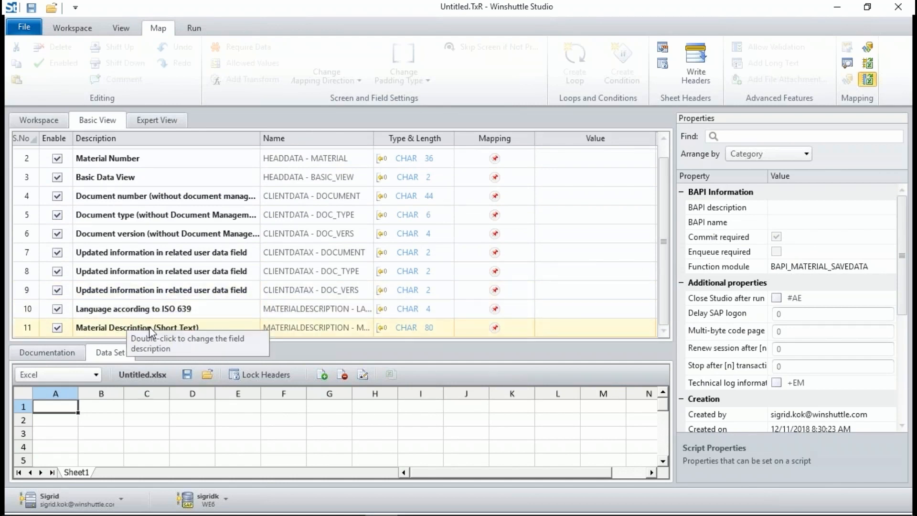
# In the Expert View, map RUN LOG to column A and Material Number to column B of the Excel data set.
pyautogui.click(169, 123)
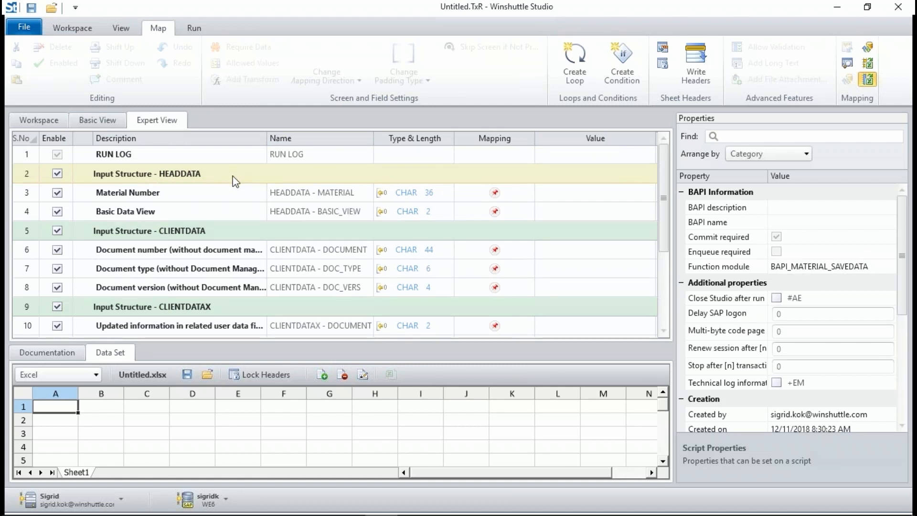
pyautogui.click(141, 161)
pyautogui.moveTo(141, 161); pyautogui.dragTo(53, 406)
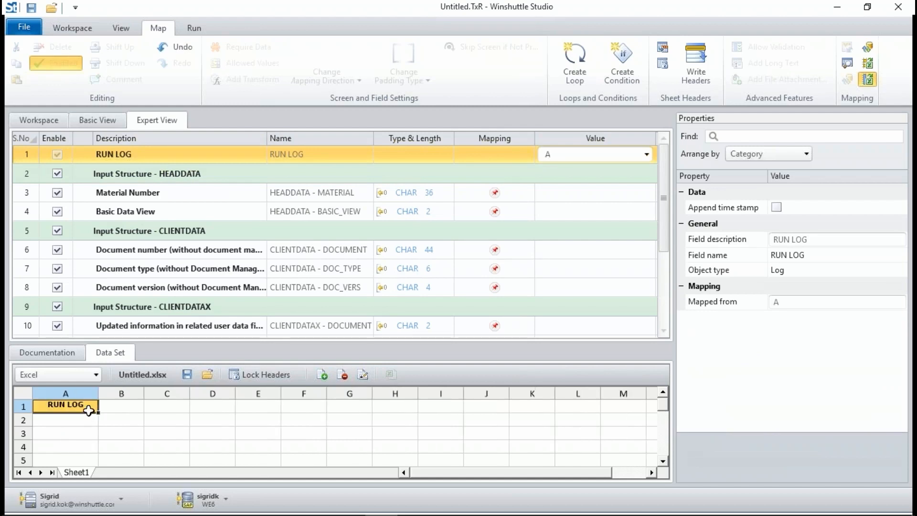
pyautogui.click(122, 408)
pyautogui.moveTo(128, 267); pyautogui.dragTo(219, 196)
# Set the fixed value X for Basic Data View and for the DOCUMENT, DOC_TYPE and DOC_VERS fields of CLIENTDATAX.
pyautogui.click(568, 212)
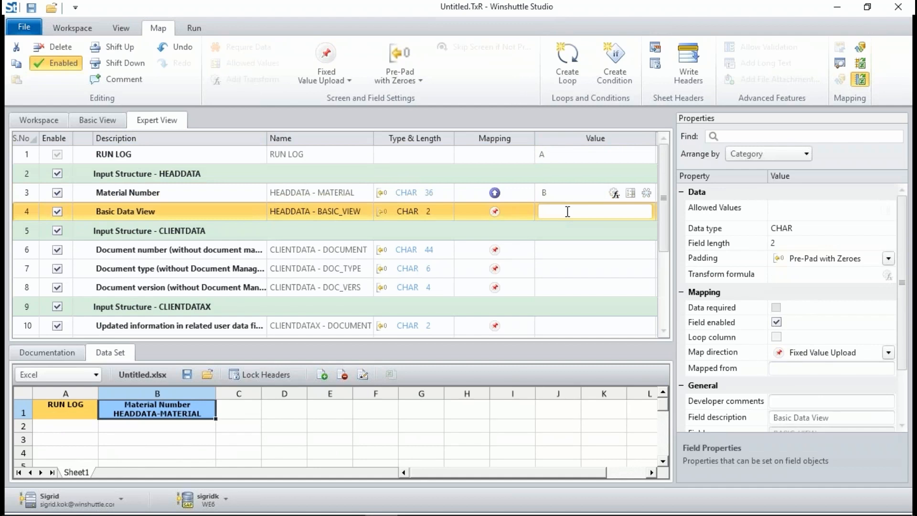
pyautogui.write('X')
pyautogui.moveTo(666, 199); pyautogui.dragTo(661, 223)
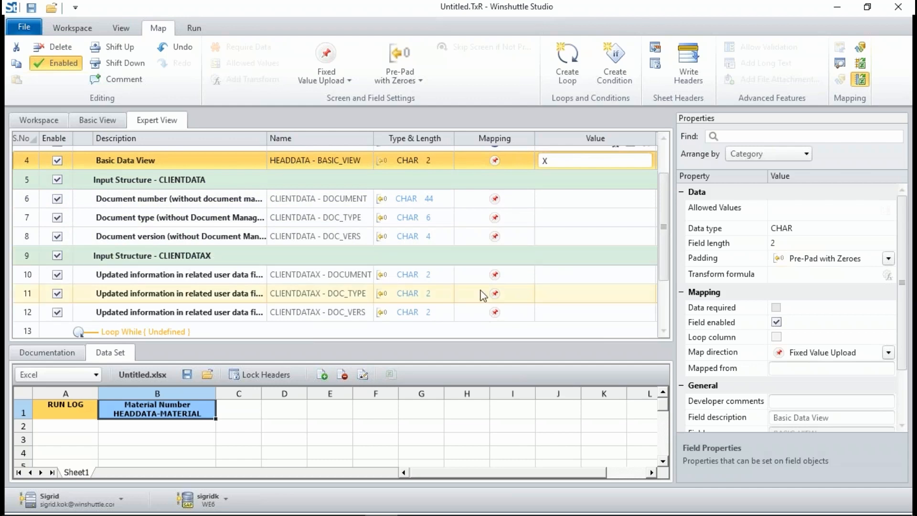
pyautogui.click(539, 271)
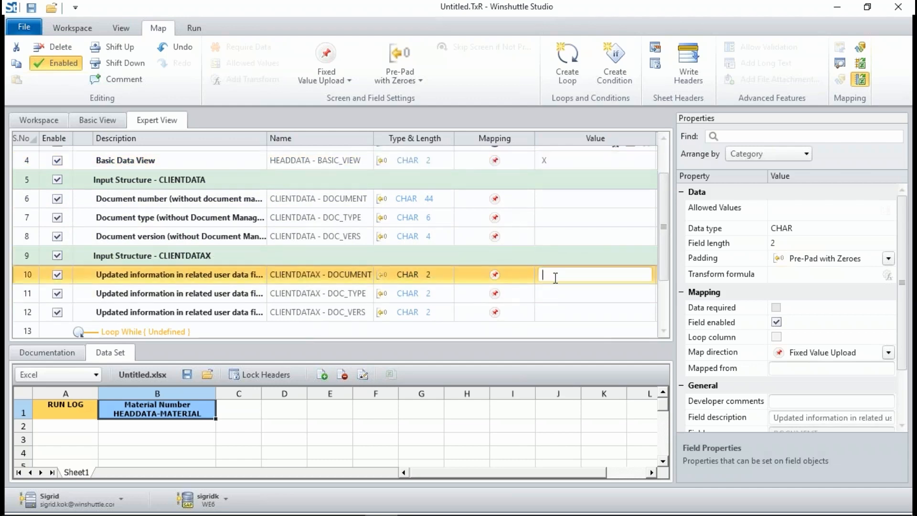
pyautogui.click(545, 293)
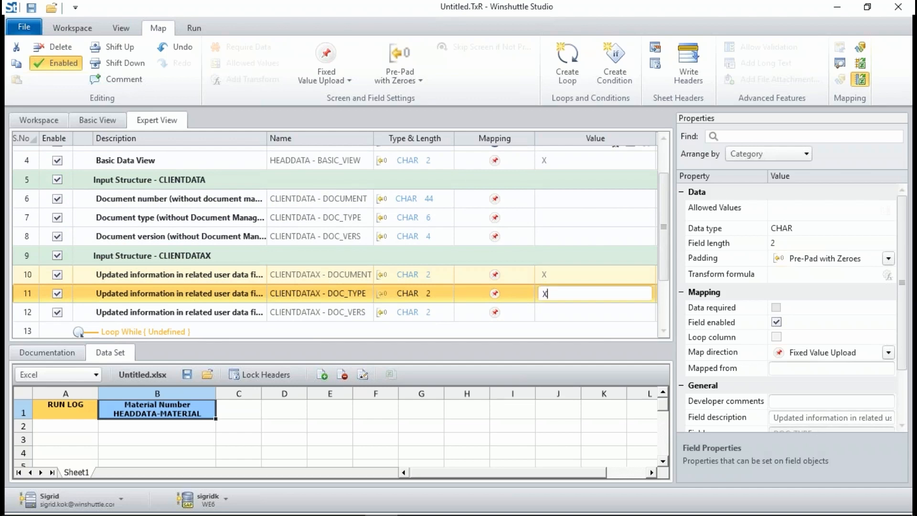
pyautogui.click(545, 312)
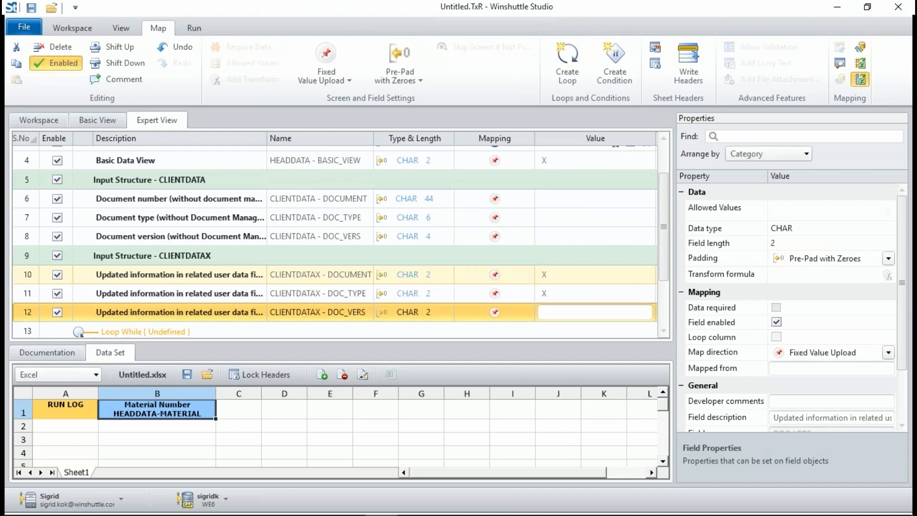
pyautogui.write('X')
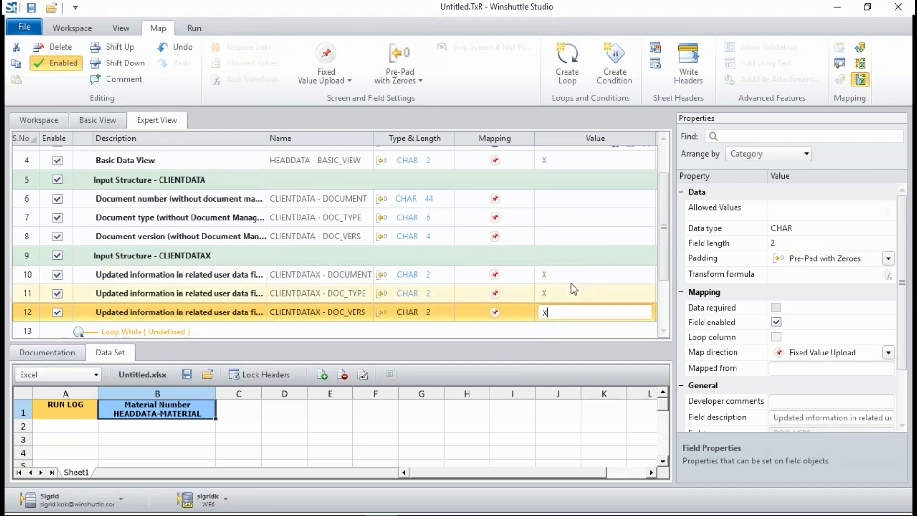
# Map the CLIENTDATA document number to column C, document type to column D and document version to column E.
pyautogui.click(564, 197)
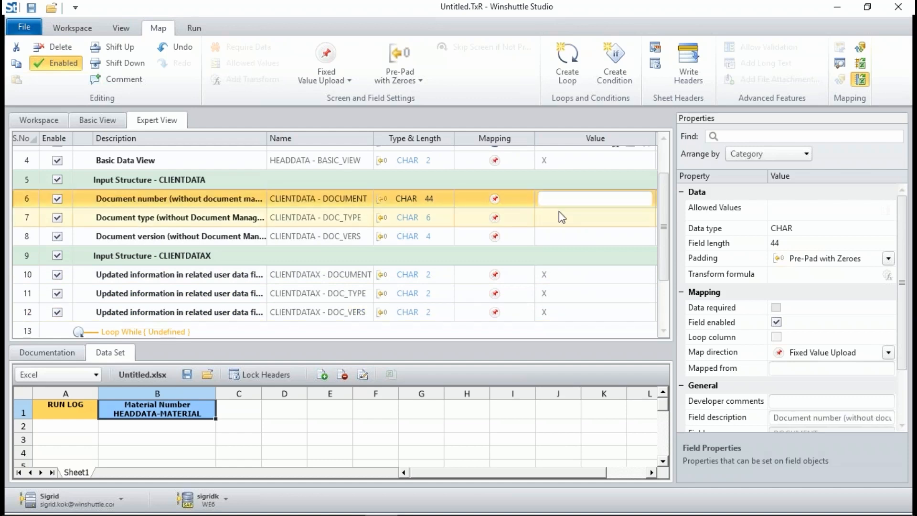
pyautogui.click(559, 214)
pyautogui.click(554, 237)
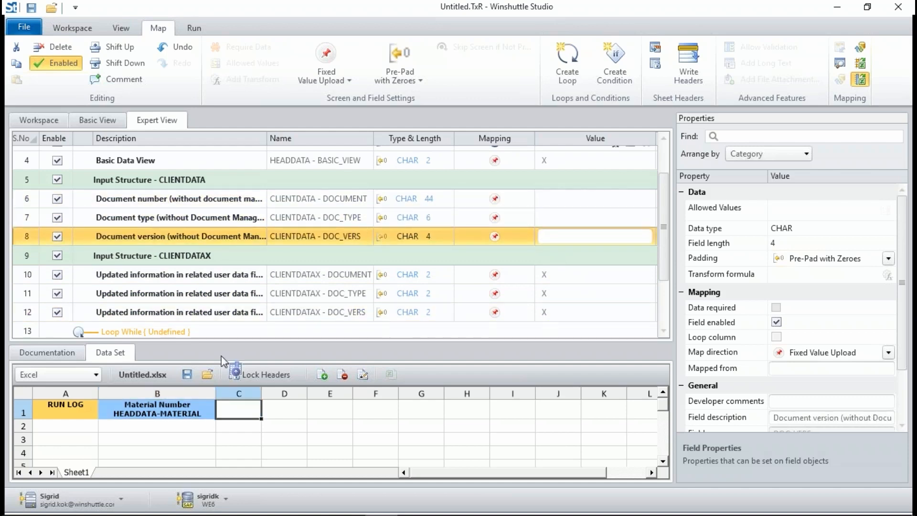
pyautogui.moveTo(205, 200); pyautogui.dragTo(239, 409)
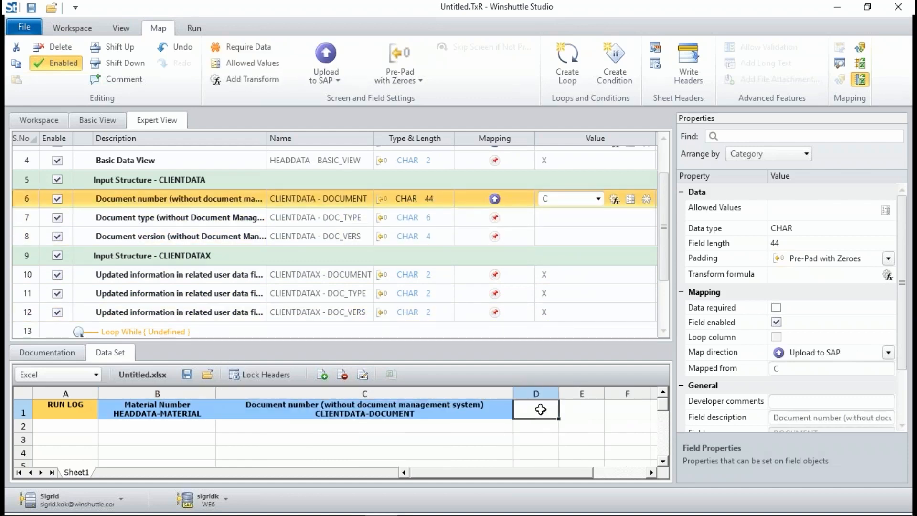
pyautogui.moveTo(423, 225); pyautogui.dragTo(537, 409)
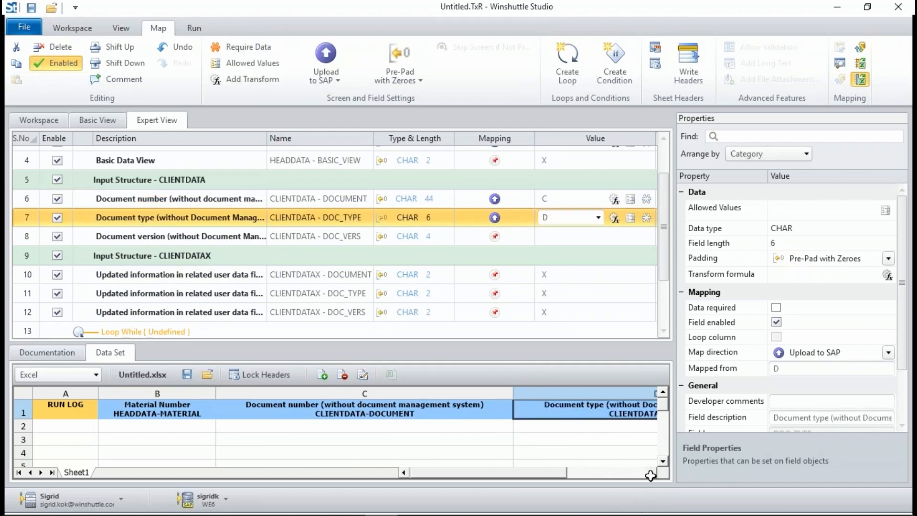
pyautogui.click(651, 472)
pyautogui.click(651, 472)
pyautogui.click(652, 473)
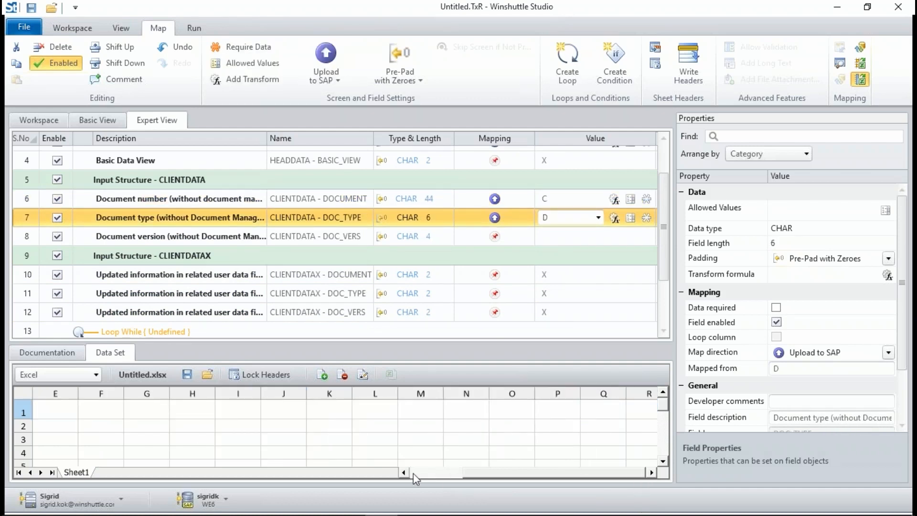
pyautogui.click(414, 474)
pyautogui.moveTo(636, 409); pyautogui.dragTo(492, 239)
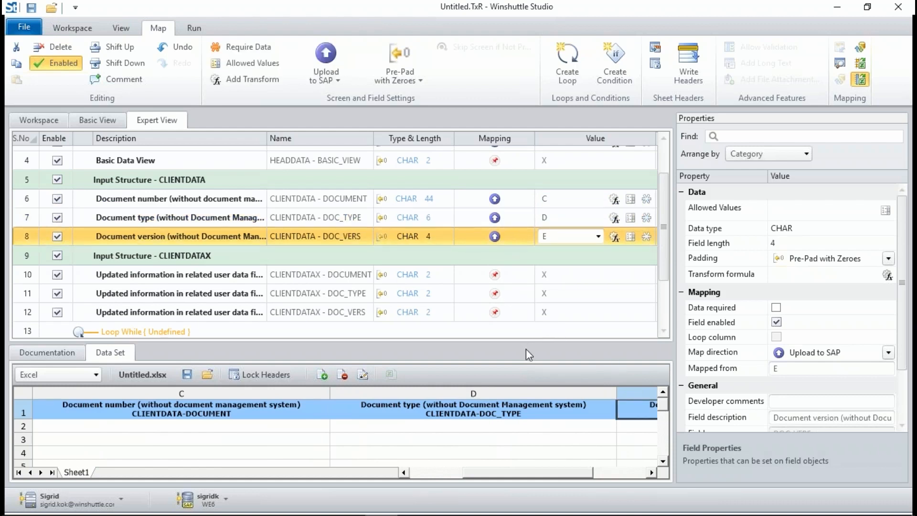
# Define the MATERIALDESCRIPTION loop as a single sheet loop on column F, with H identifying headers and D identifying line items.
pyautogui.moveTo(663, 225); pyautogui.dragTo(661, 275)
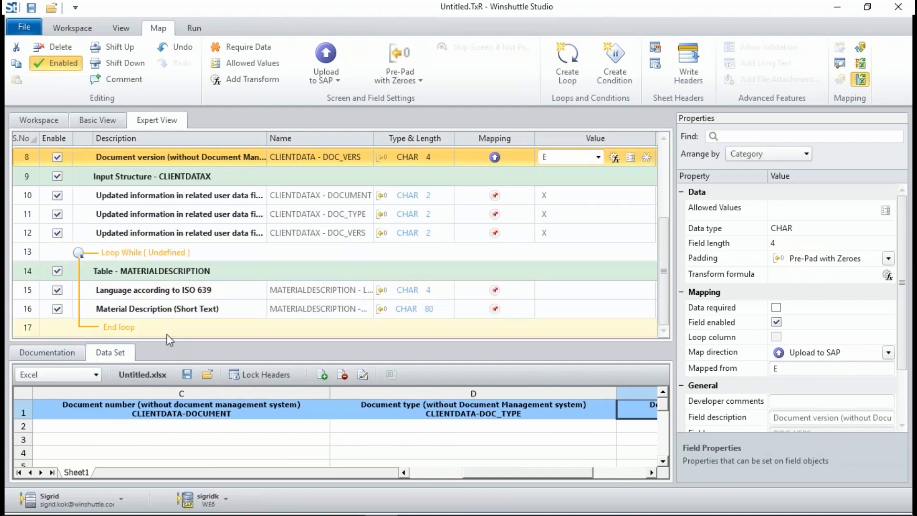
pyautogui.click(653, 475)
pyautogui.click(654, 476)
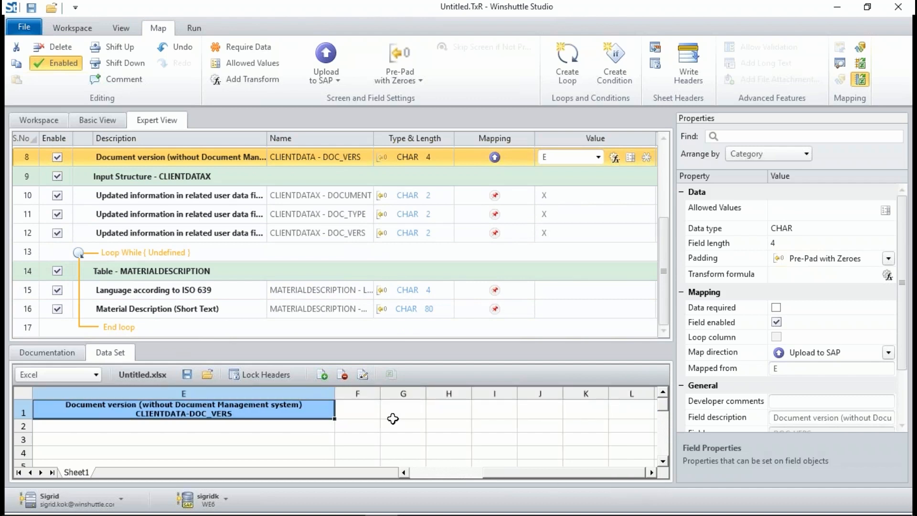
pyautogui.doubleClick(171, 258)
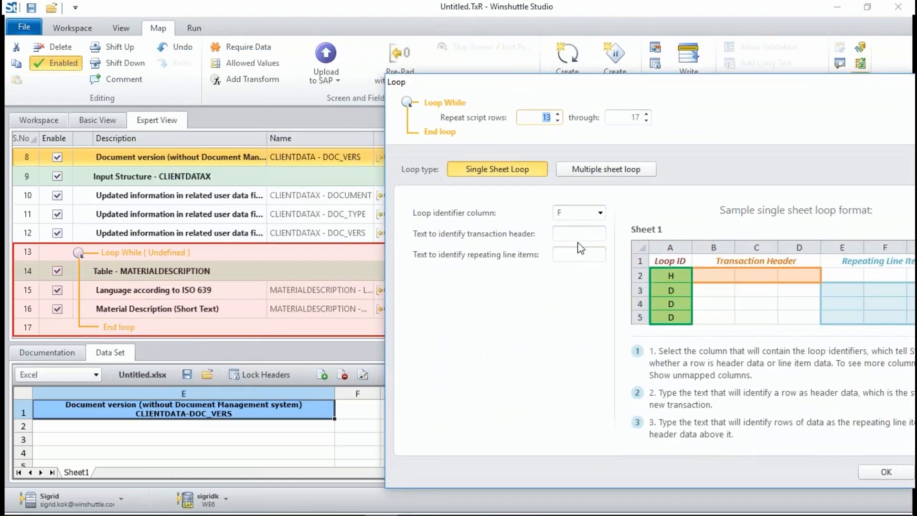
pyautogui.click(579, 233)
pyautogui.click(872, 472)
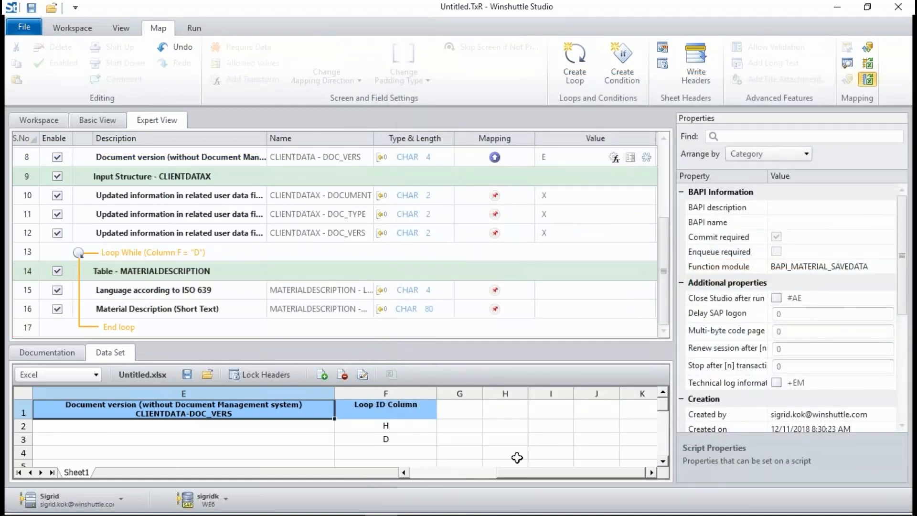
# Map Language according to ISO 639 to column G and Material Description (Short Text) to column H.
pyautogui.moveTo(457, 423); pyautogui.dragTo(405, 334)
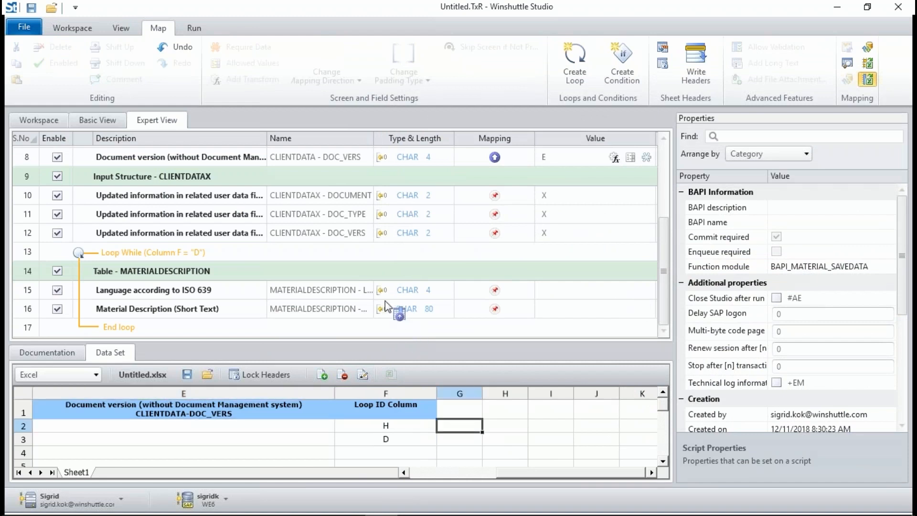
pyautogui.moveTo(385, 293); pyautogui.dragTo(385, 292)
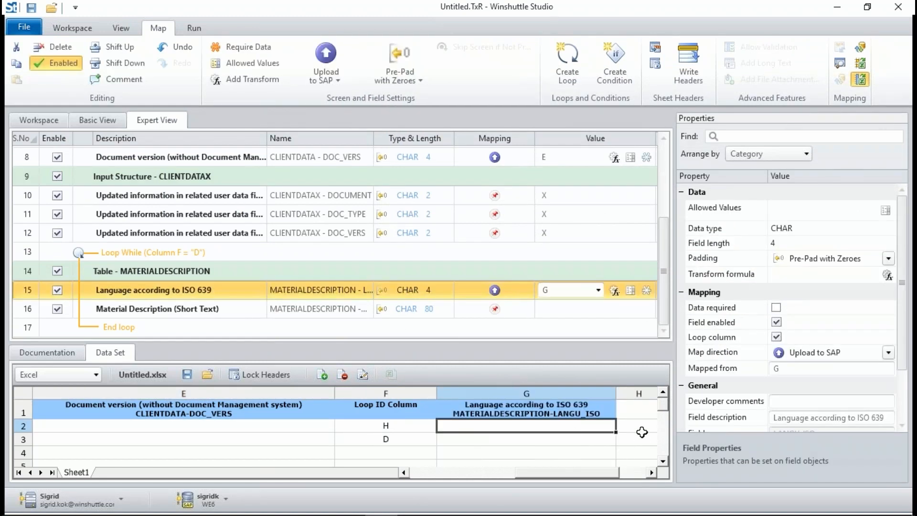
pyautogui.moveTo(601, 334); pyautogui.dragTo(593, 312)
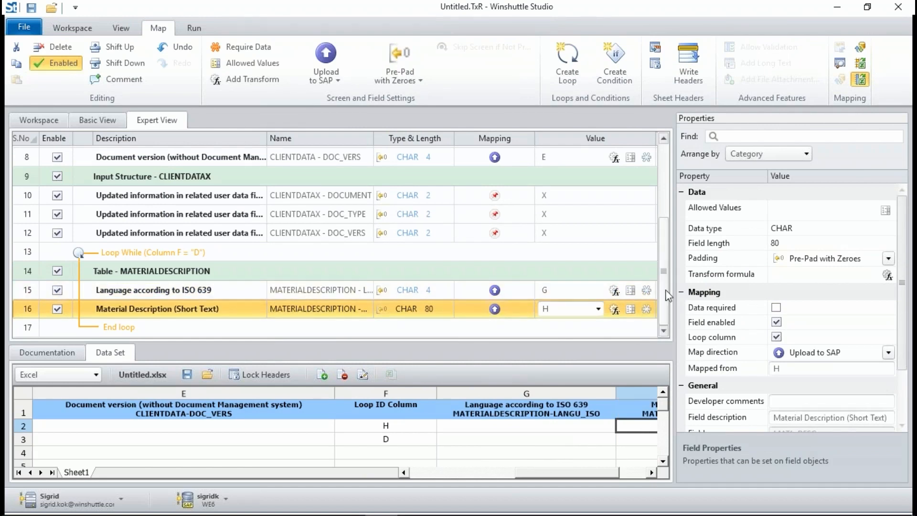
# In the Basic View, mark Material Number as required data and review the document and description fields.
pyautogui.moveTo(663, 271); pyautogui.dragTo(669, 185)
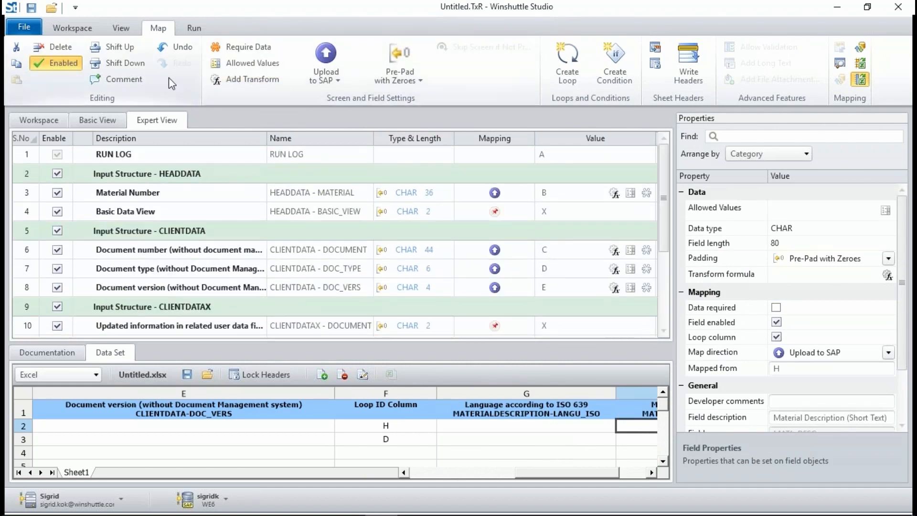
pyautogui.click(93, 122)
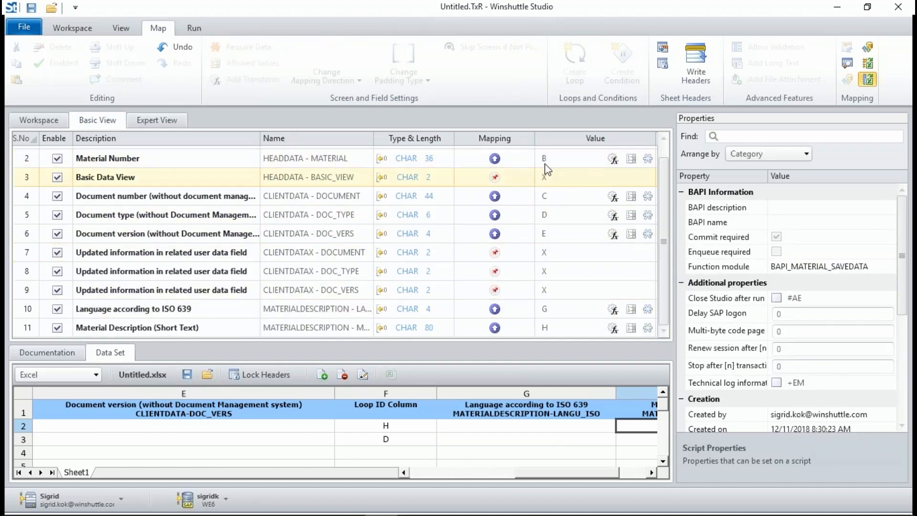
pyautogui.click(649, 161)
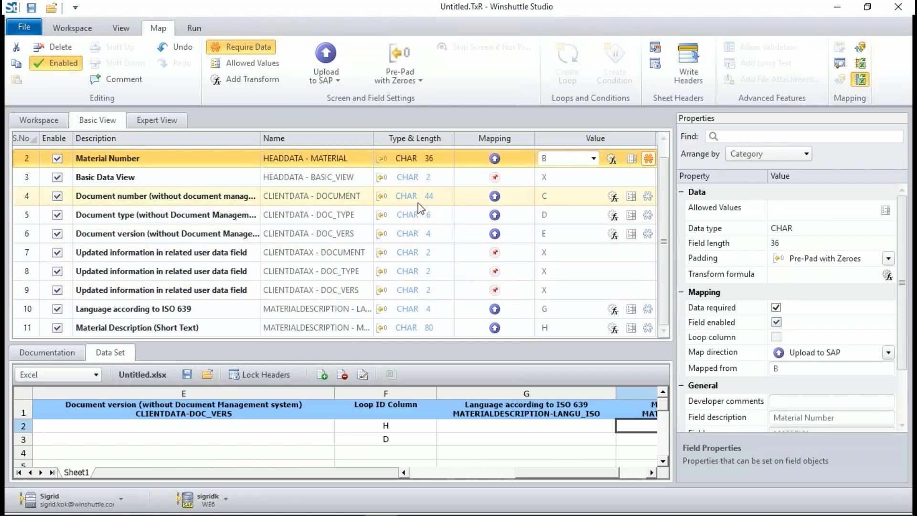
pyautogui.click(415, 218)
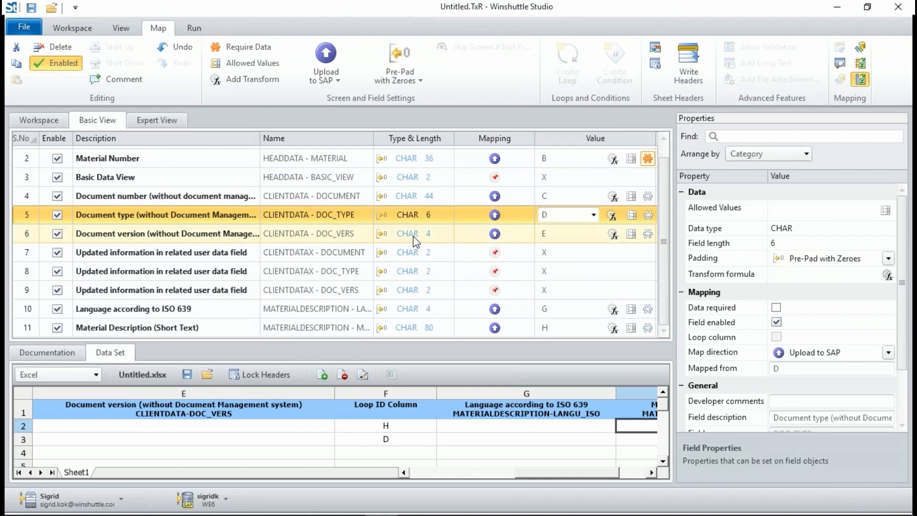
pyautogui.click(414, 236)
pyautogui.click(436, 328)
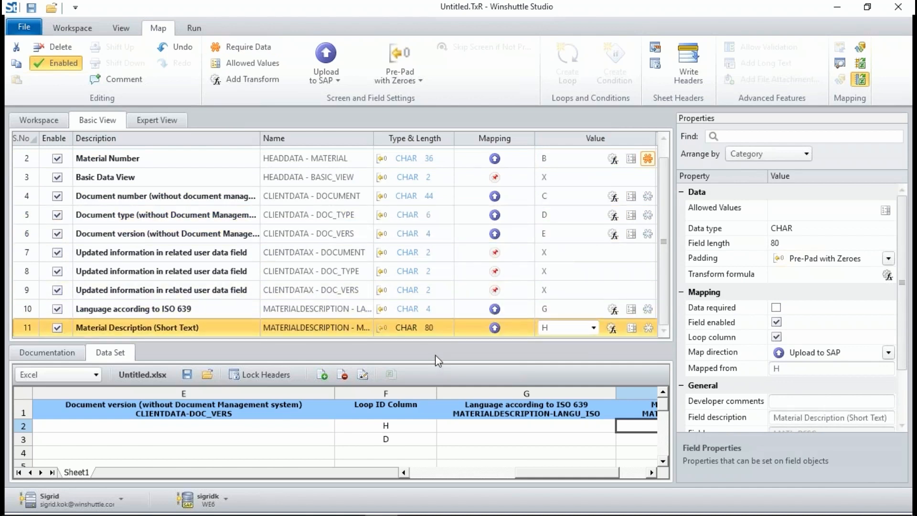
# Open the data sheet for running the script and narrow the document number, type and version columns.
pyautogui.click(195, 27)
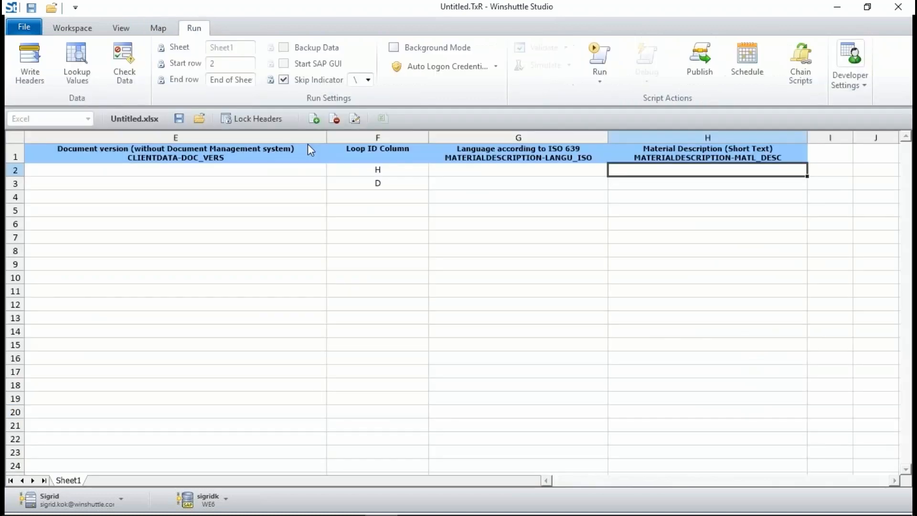
pyautogui.moveTo(311, 134); pyautogui.dragTo(292, 142)
pyautogui.moveTo(505, 137); pyautogui.dragTo(281, 160)
# Fill header row 2 with material number 100-300, document number doc100-300, document type pdf and document version 2.
pyautogui.click(159, 175)
pyautogui.write('100-300')
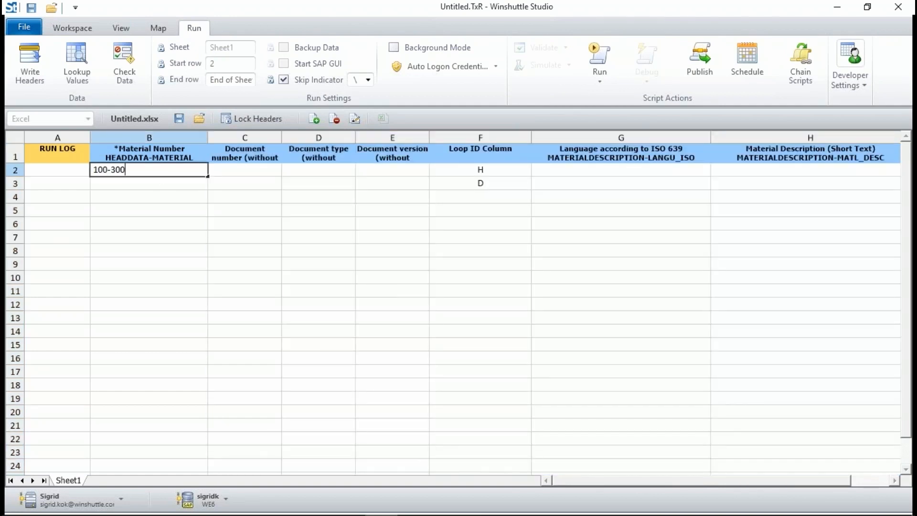
pyautogui.press('Tab')
pyautogui.write('d')
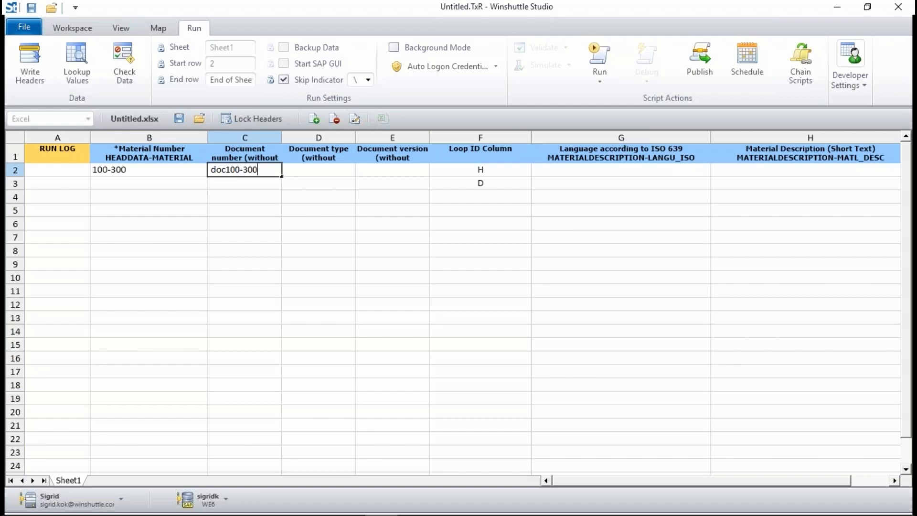
pyautogui.press('Tab')
pyautogui.write('pdf')
pyautogui.press('Tab')
pyautogui.write('2')
pyautogui.press('Tab')
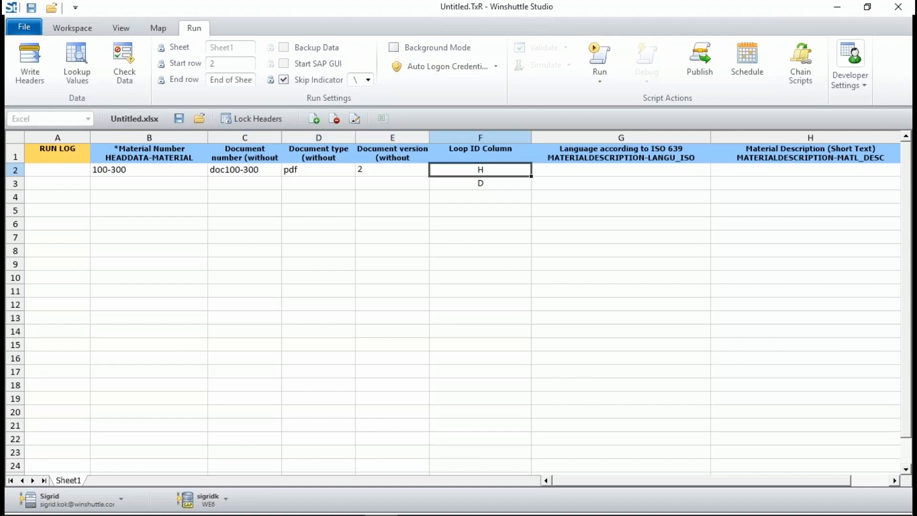
# Fill line item row 3 with language EN and the material description English 100-200.
pyautogui.click(621, 170)
pyautogui.click(621, 183)
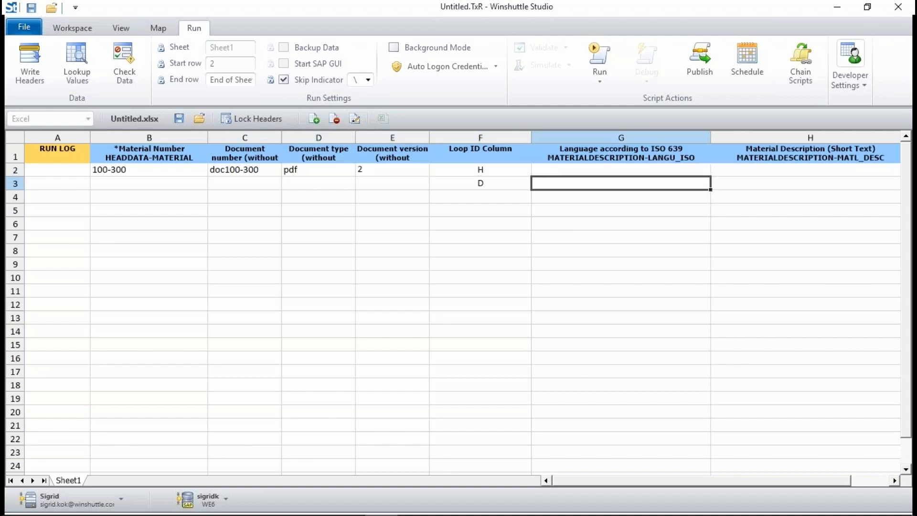
pyautogui.write('EN')
pyautogui.press('Tab')
pyautogui.write('EN')
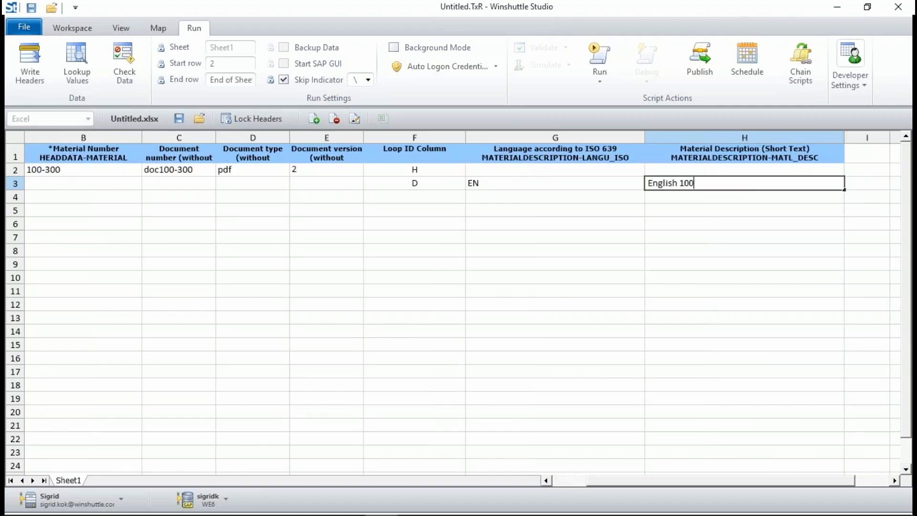
pyautogui.write('glish 100-200')
pyautogui.press('Return')
# Fill row 4 with loop ID D, language DE and description Deutch 100-300, and correct row 3's description to English 100-300.
pyautogui.hotkey('shift', 'Tab')
pyautogui.hotkey('shift', 'Tab')
pyautogui.write('D')
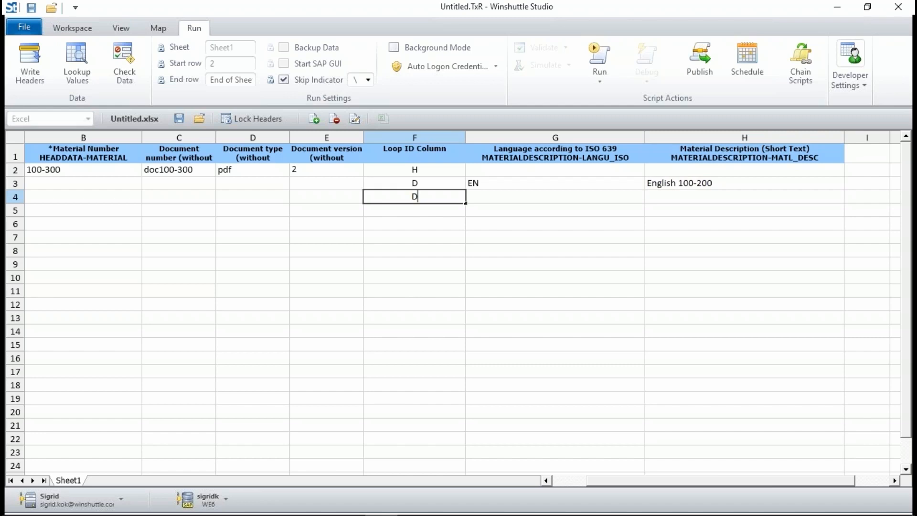
pyautogui.press('Tab')
pyautogui.write('D')
pyautogui.press('Tab')
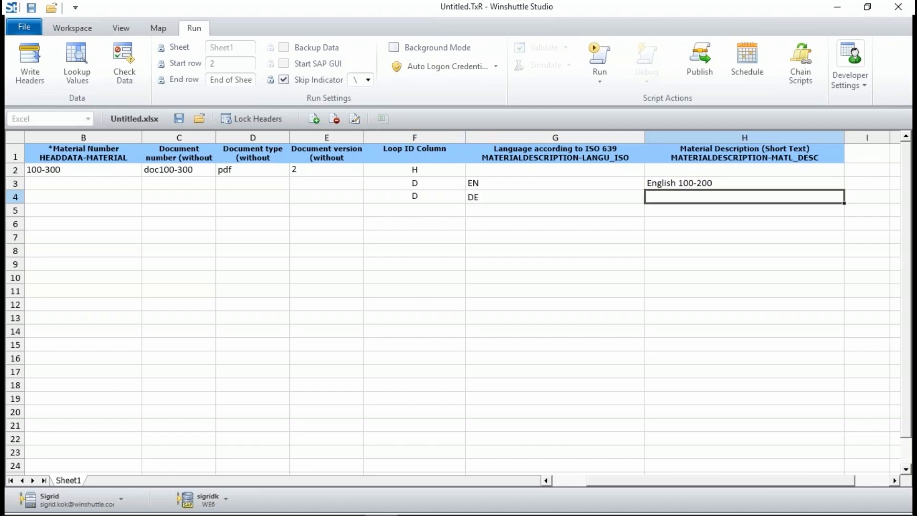
pyautogui.write('Deutch 100-300')
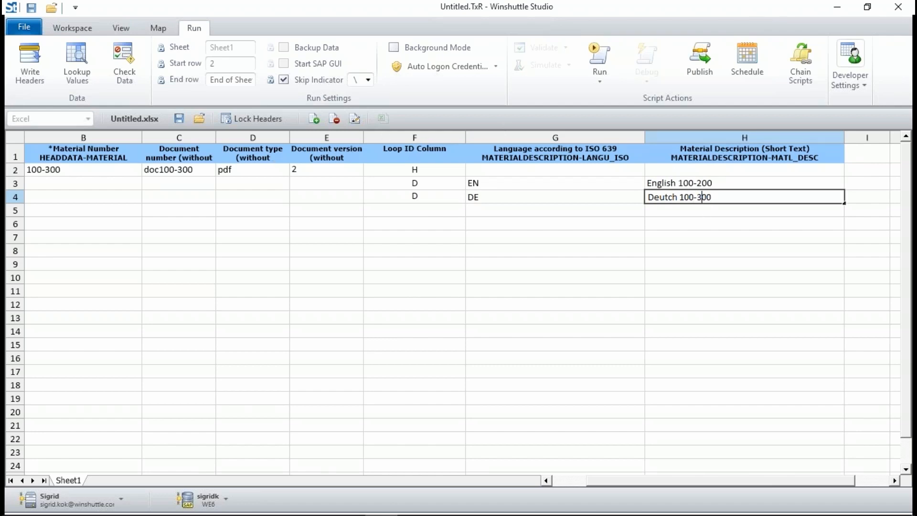
pyautogui.click(701, 182)
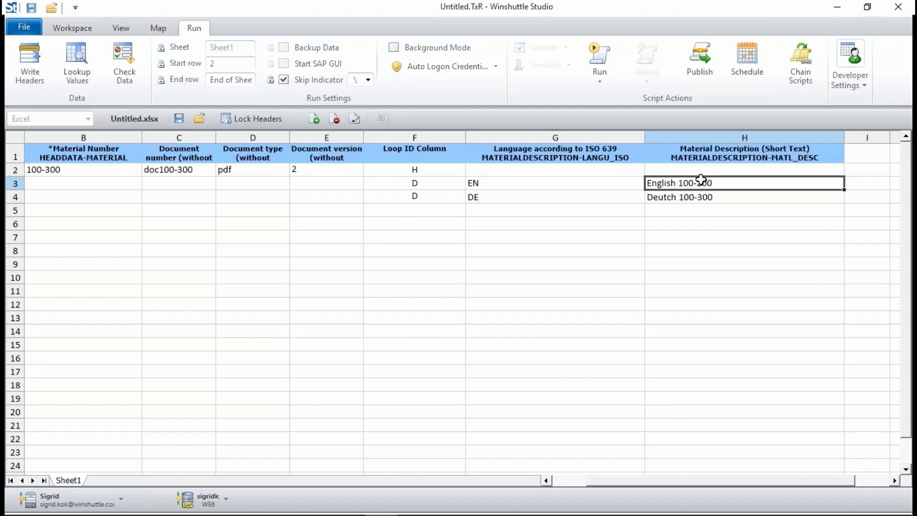
pyautogui.doubleClick(701, 181)
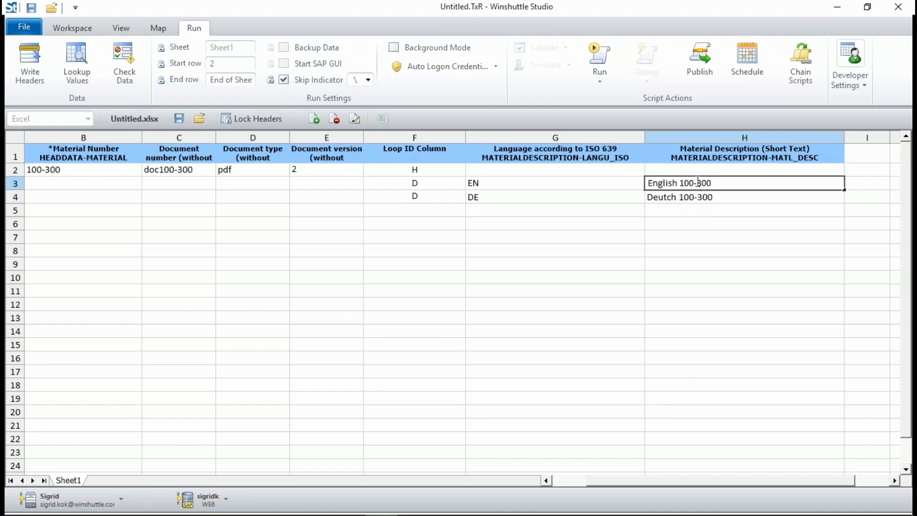
# Narrow the language column and copy the material data in rows 2 to 4 into the rows starting at row 5.
pyautogui.click(596, 169)
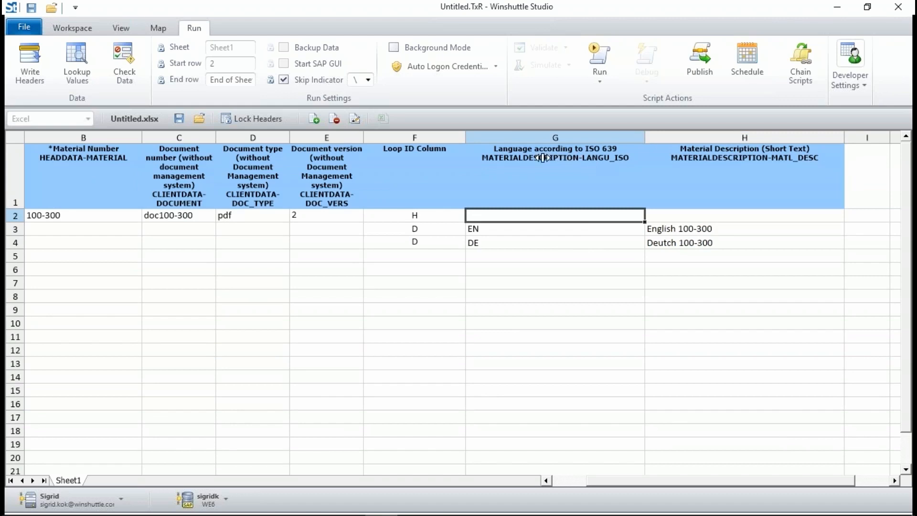
pyautogui.moveTo(543, 157); pyautogui.dragTo(540, 158)
pyautogui.moveTo(620, 246); pyautogui.dragTo(76, 215)
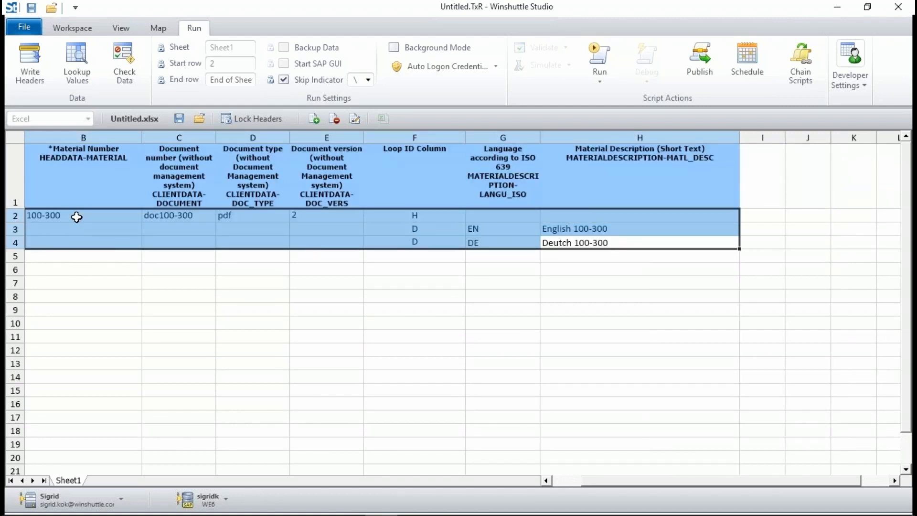
pyautogui.hotkey('ctrl', 'c')
pyautogui.click(54, 257)
pyautogui.hotkey('ctrl', 'v')
pyautogui.click(57, 257)
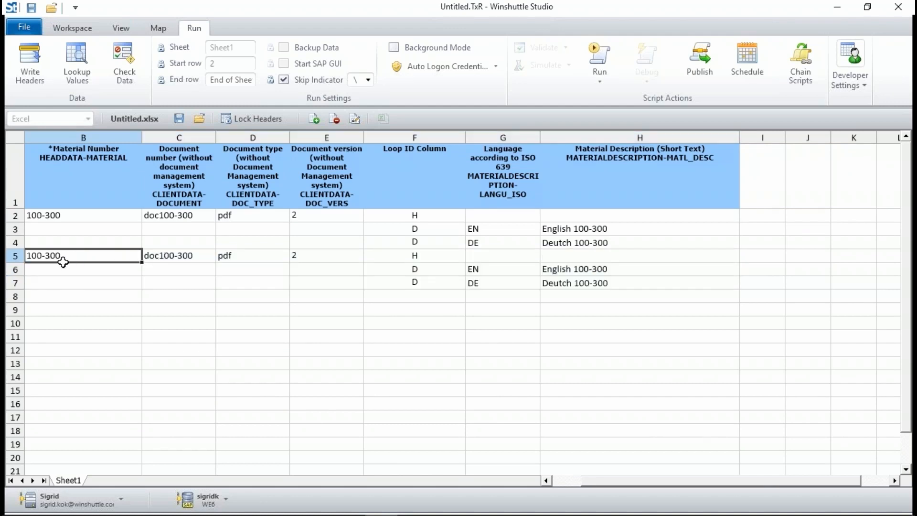
# Change row 5's material number to 100-200 and its document number to doc100-200.
pyautogui.doubleClick(58, 257)
pyautogui.moveTo(45, 256); pyautogui.dragTo(87, 255)
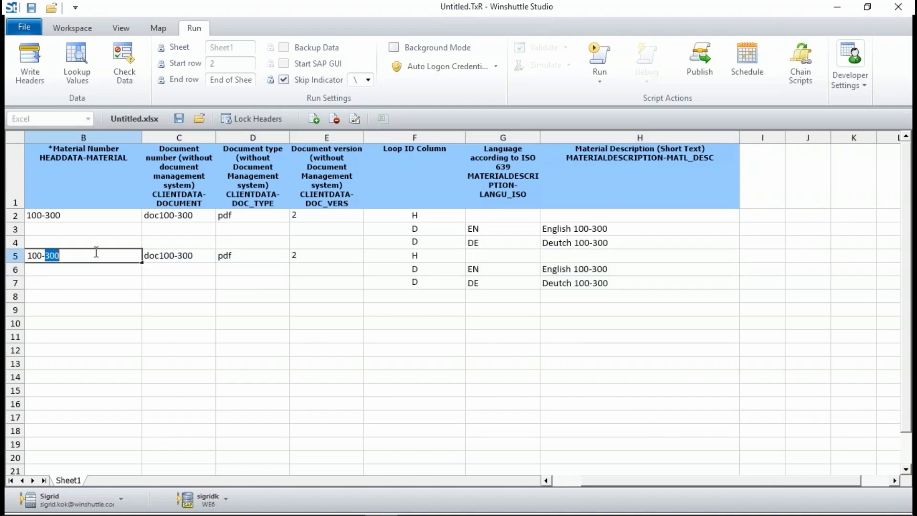
pyautogui.write('200')
pyautogui.doubleClick(185, 254)
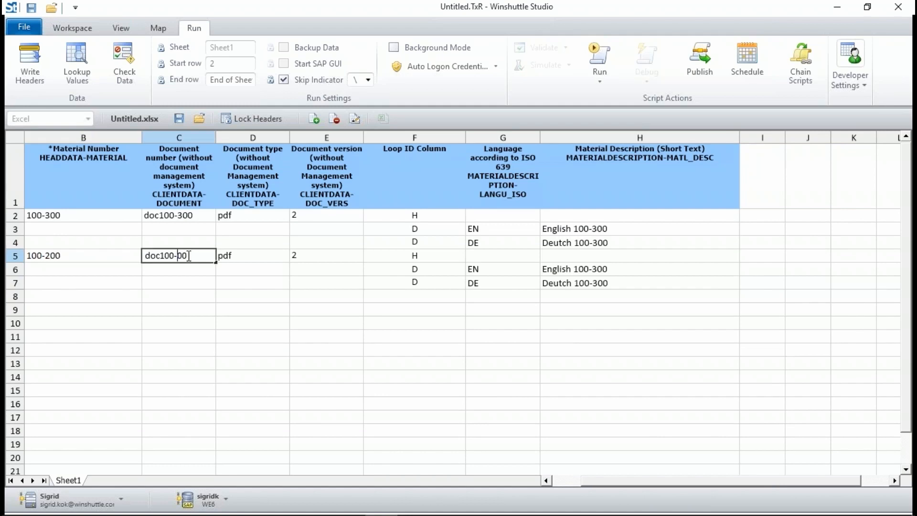
pyautogui.write('2')
# Set the material descriptions to English 100-200 in row 6 and Deutch 100-200 in row 7.
pyautogui.scroll(-1, 764, 239)
pyautogui.click(612, 186)
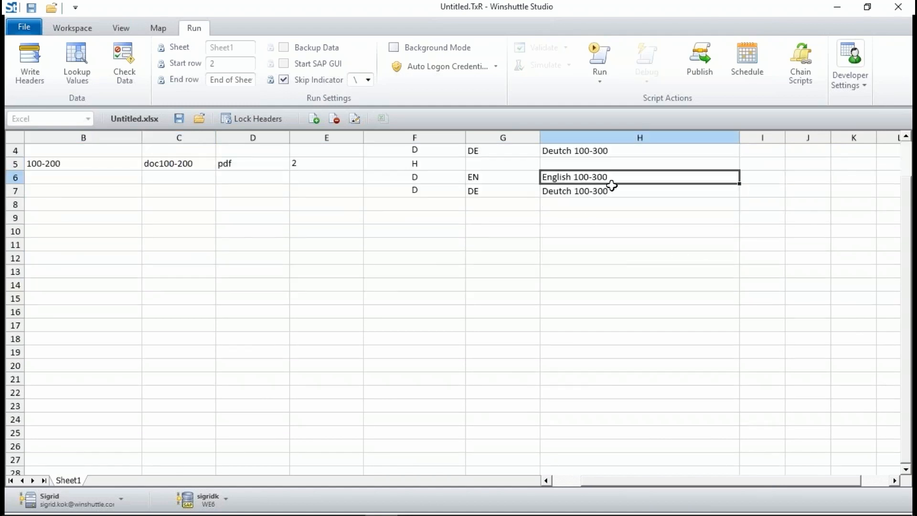
pyautogui.doubleClick(597, 177)
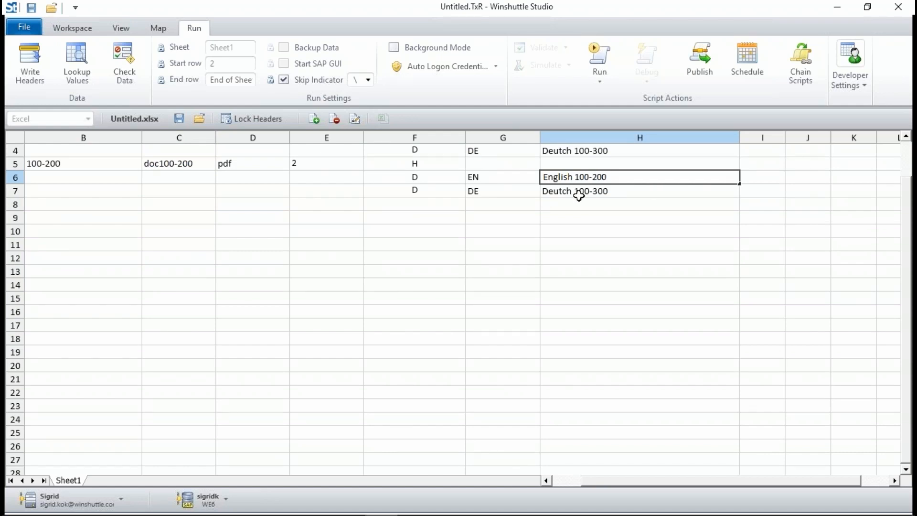
pyautogui.doubleClick(597, 191)
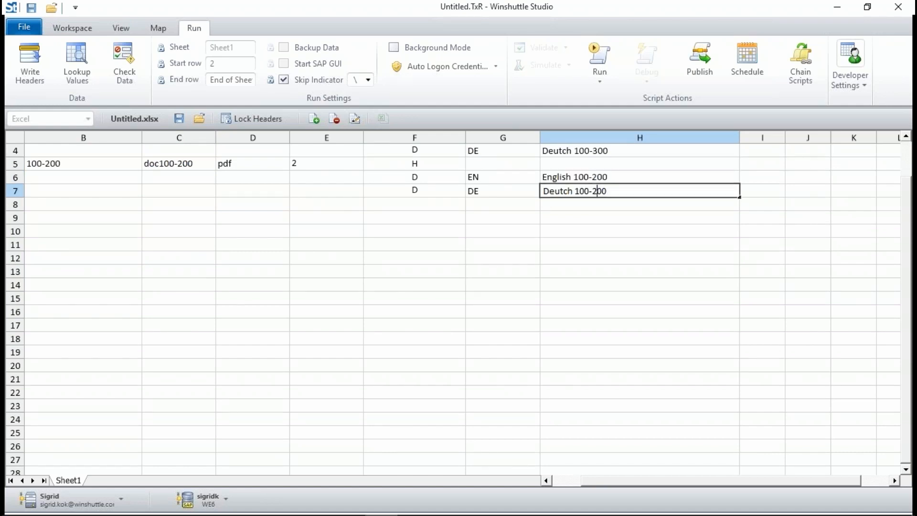
pyautogui.scroll(1, 458, 286)
# Review the run log column, header fields and language line items of the entered records before running.
pyautogui.press('Up')
pyautogui.press('Up')
pyautogui.press('Up')
pyautogui.press('Up')
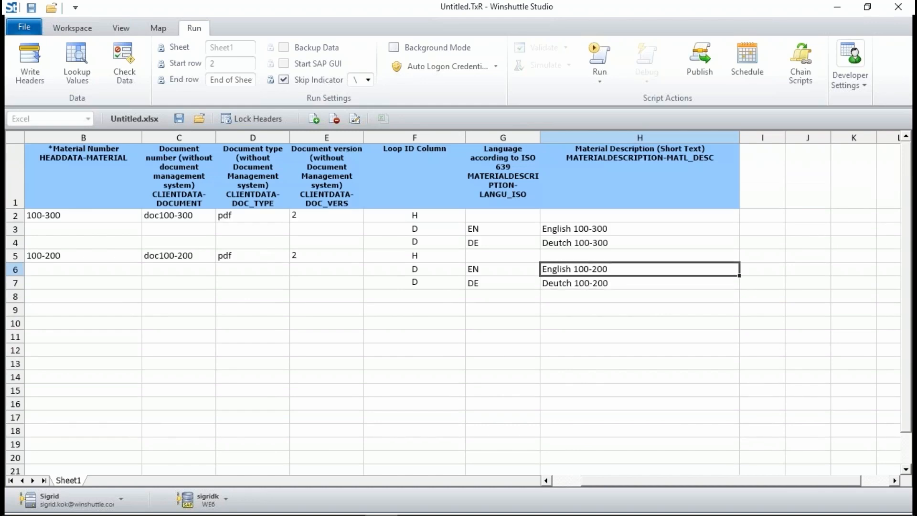
pyautogui.press('Left')
pyautogui.press('Left')
pyautogui.press('Left')
pyautogui.press('Left')
pyautogui.press('Left')
pyautogui.press('Left')
pyautogui.press('Left')
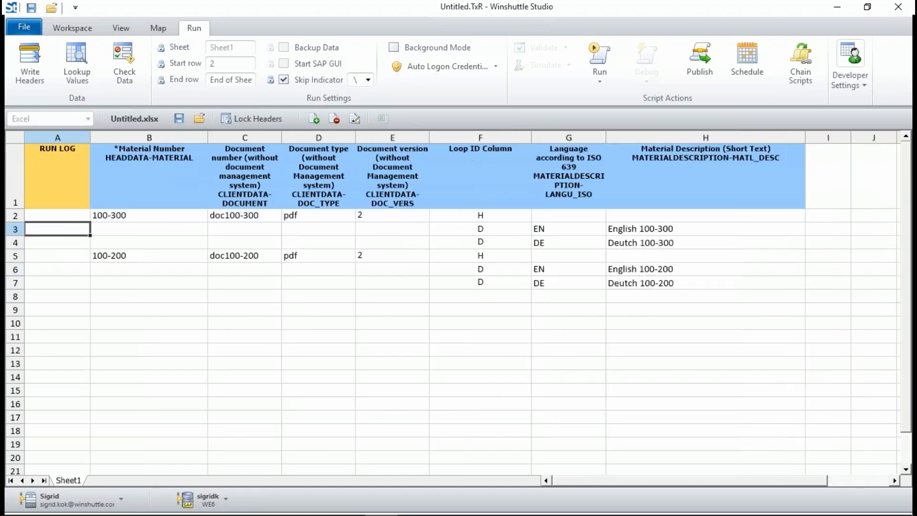
pyautogui.press('Up')
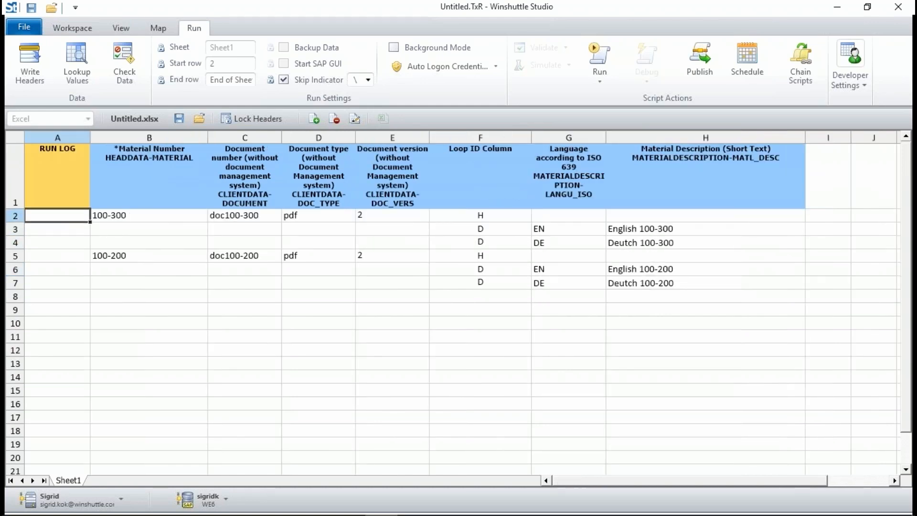
pyautogui.press('Right')
pyautogui.press('Right')
pyautogui.press('Right')
pyautogui.press('Right')
pyautogui.press('Right')
pyautogui.press('Right')
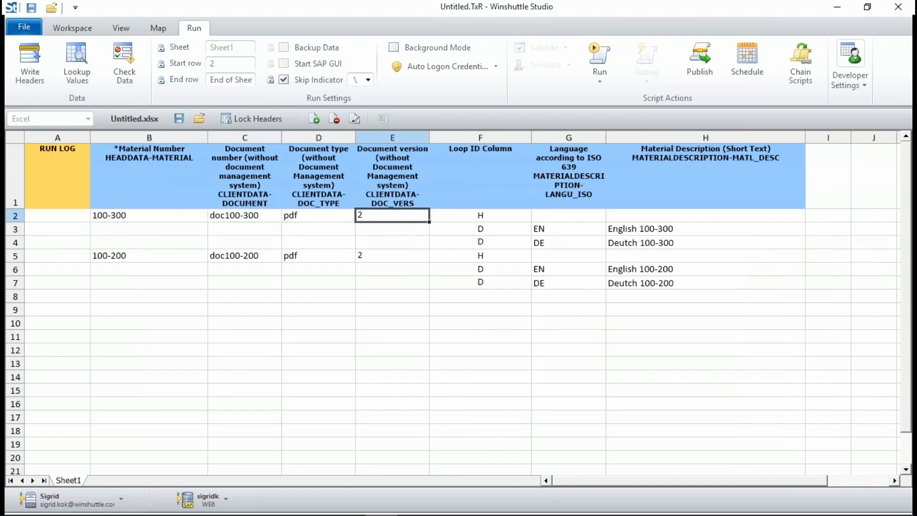
pyautogui.press('Down')
pyautogui.press('Down')
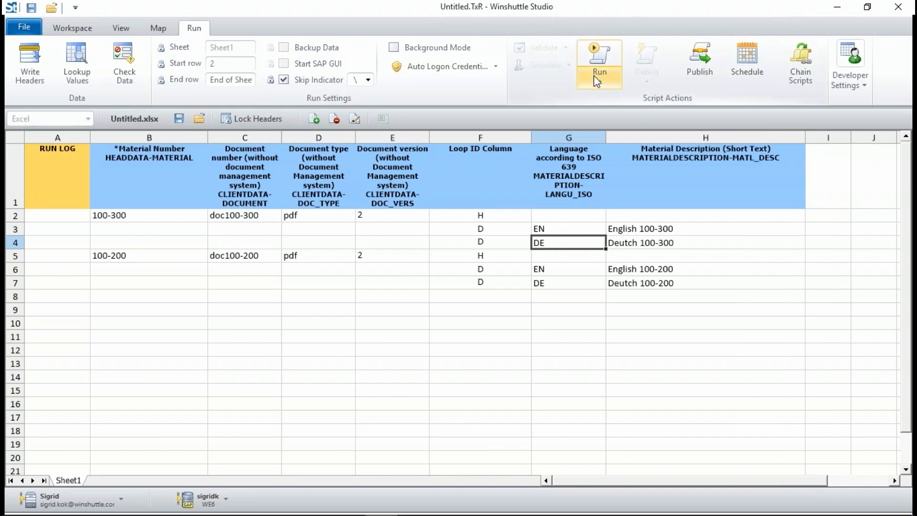
# Run the script on the sheet, saving both the data file and the script file under their proposed names.
pyautogui.click(601, 53)
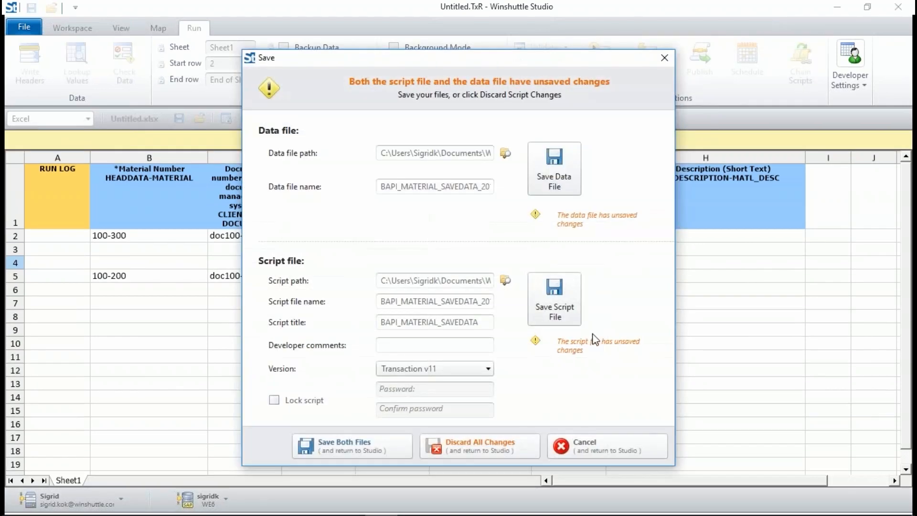
pyautogui.click(334, 446)
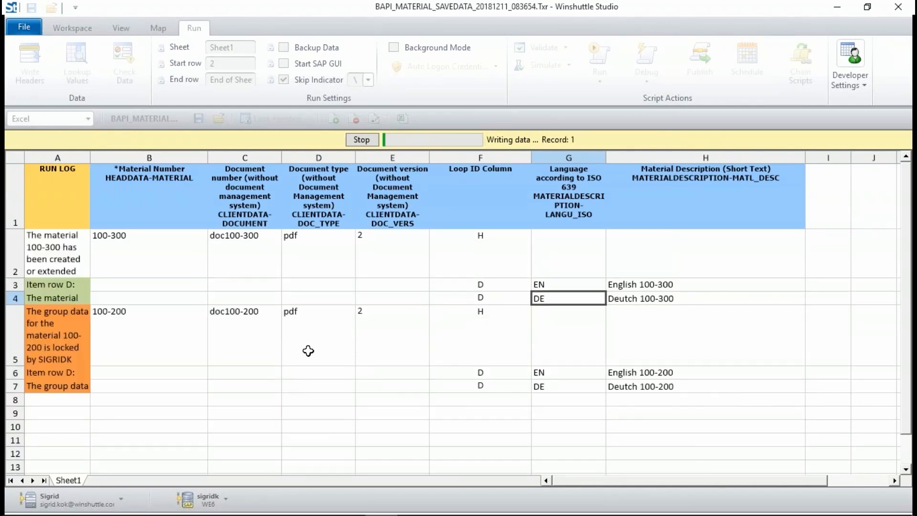
pyautogui.click(146, 289)
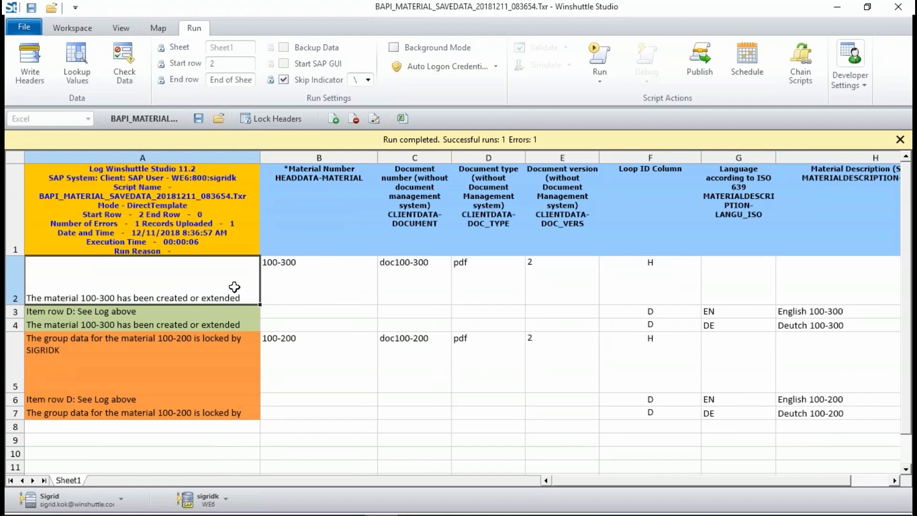
# Switch to SAP and leave the function module test screen for BAPI_MATERIAL_SAVEDATA.
pyautogui.moveTo(324, 507)
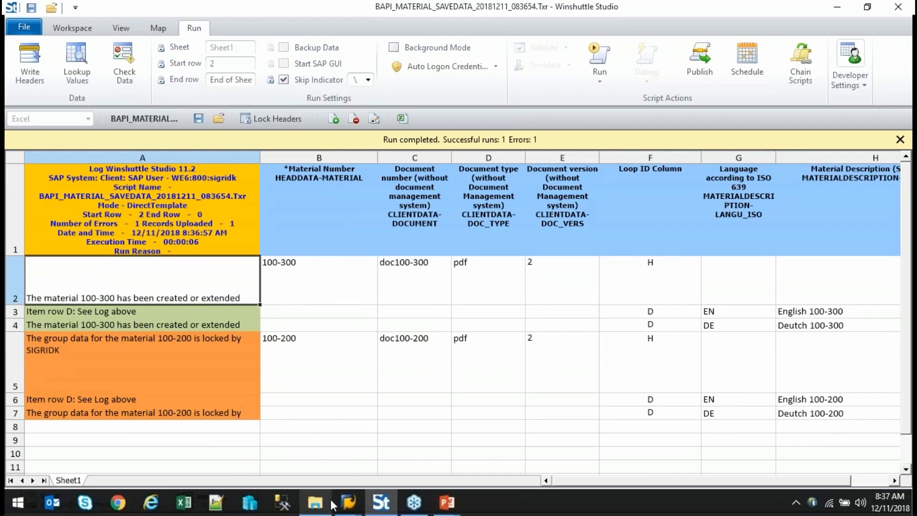
pyautogui.moveTo(356, 502)
pyautogui.click(379, 451)
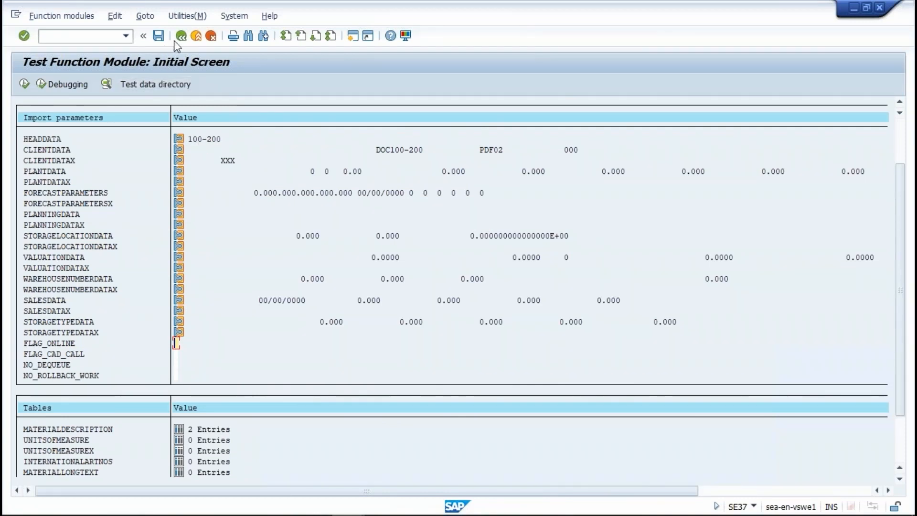
pyautogui.click(192, 39)
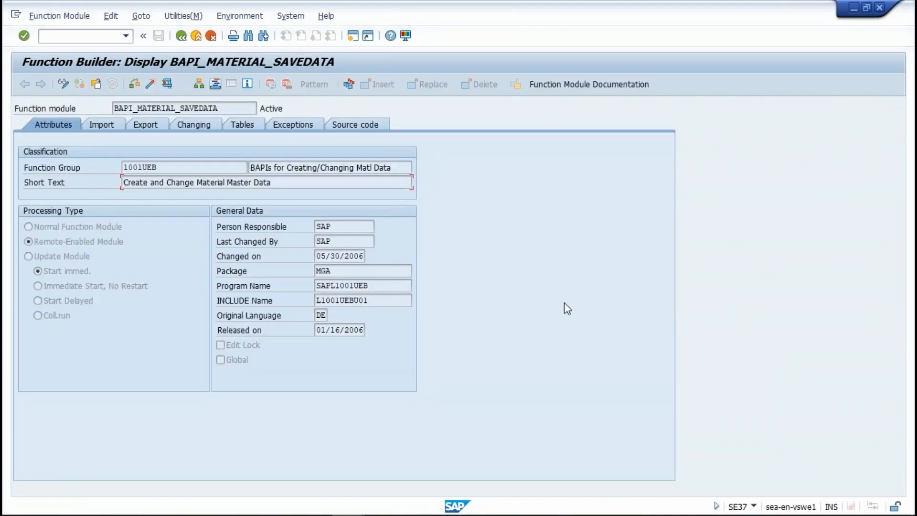
# Return to Winshuttle Studio and rerun the script on only the error rows.
pyautogui.hotkey('alt', 'Tab')
pyautogui.click(600, 76)
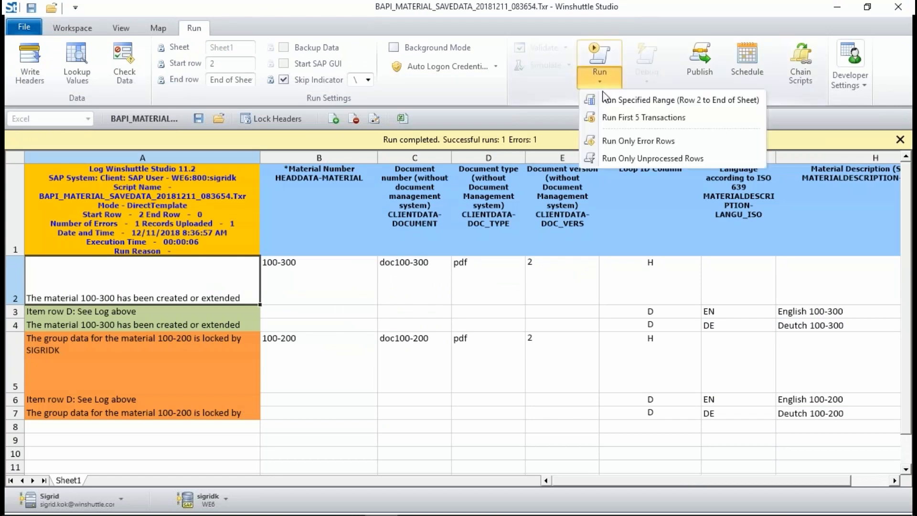
pyautogui.click(623, 143)
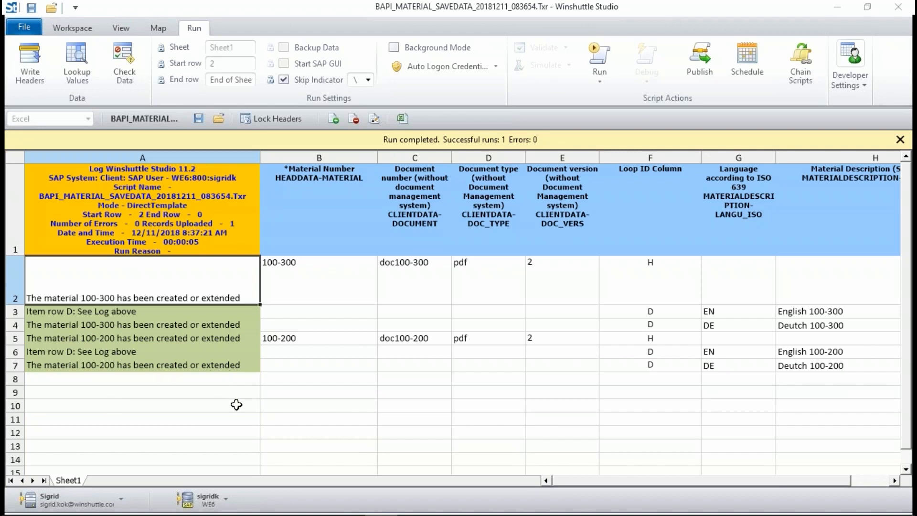
# Switch to SAP, start transaction MM03 and display material 100-300 with the Basic Data 1 view.
pyautogui.hotkey('alt', 'Tab')
pyautogui.click(56, 35)
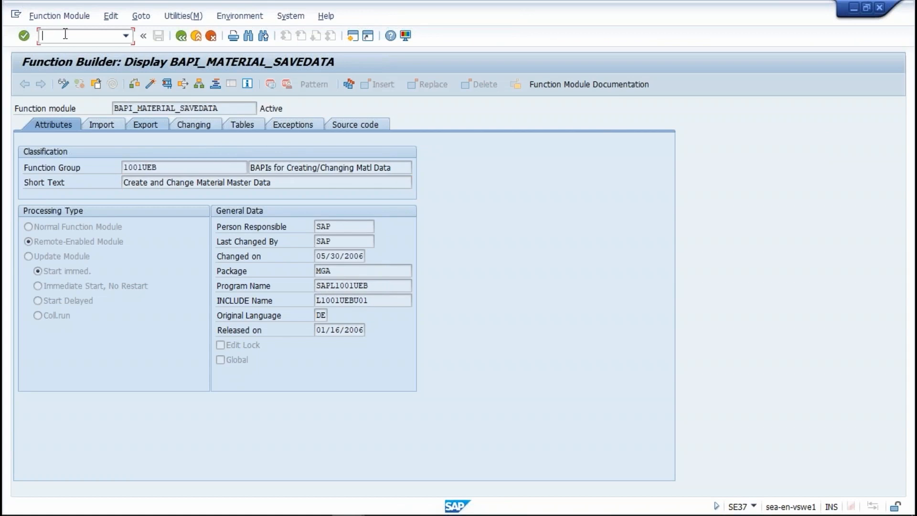
pyautogui.write('/nmm03')
pyautogui.press('Return')
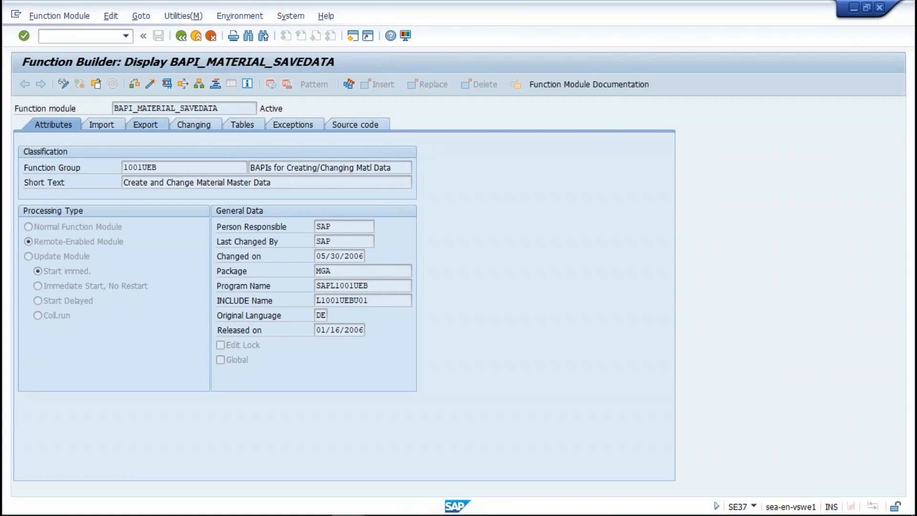
pyautogui.write('100-300')
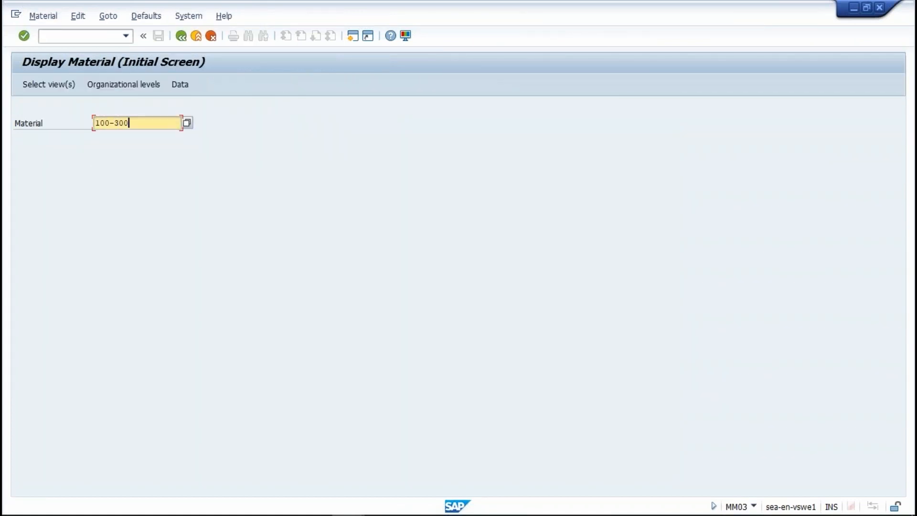
pyautogui.press('Return')
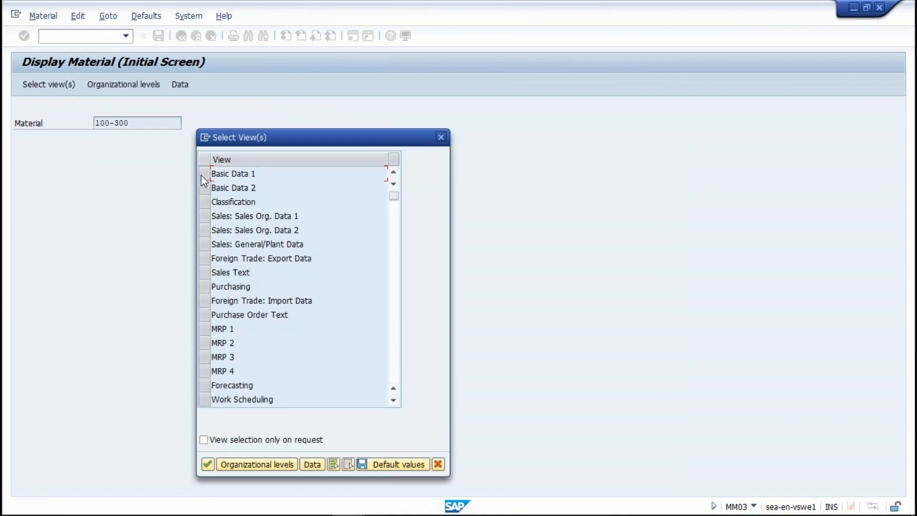
pyautogui.click(210, 170)
pyautogui.press('Return')
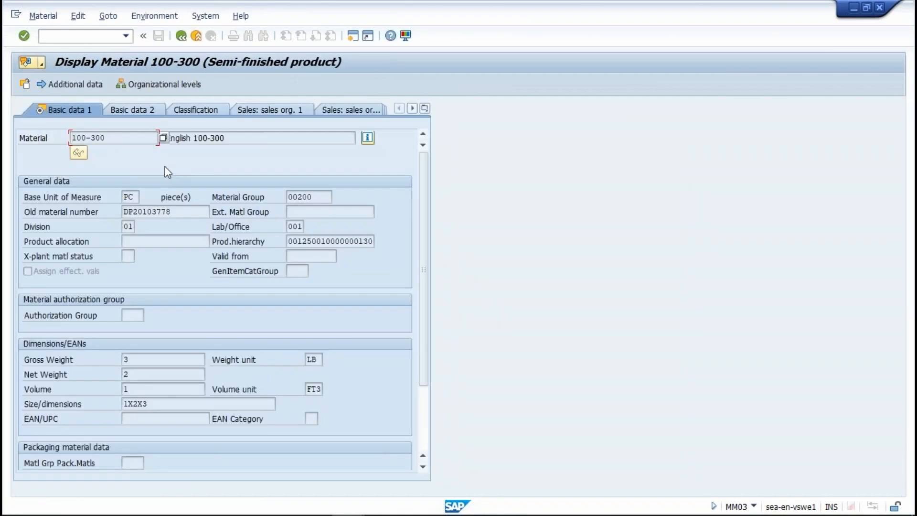
# Check material 100-300's design drawing document data in Basic data 2 and its EN and DE descriptions in the additional data.
pyautogui.click(136, 111)
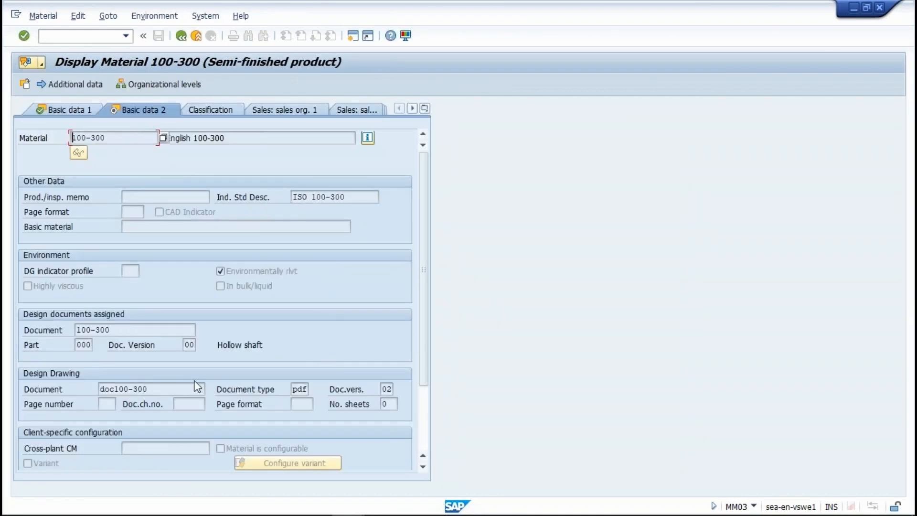
pyautogui.click(388, 389)
pyautogui.click(72, 84)
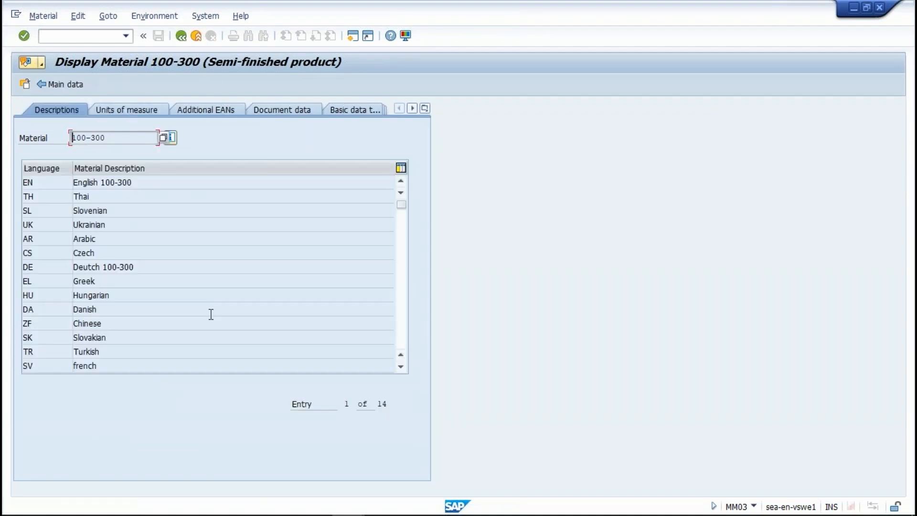
pyautogui.click(145, 182)
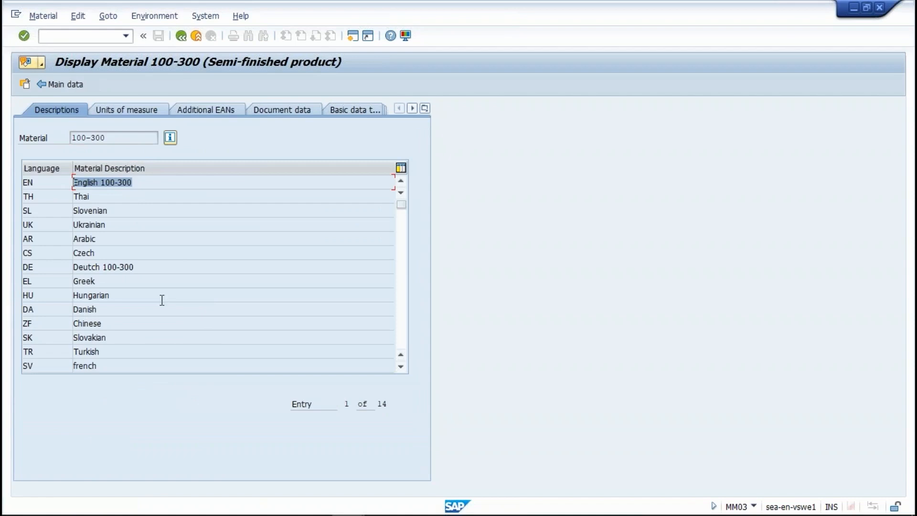
pyautogui.click(173, 270)
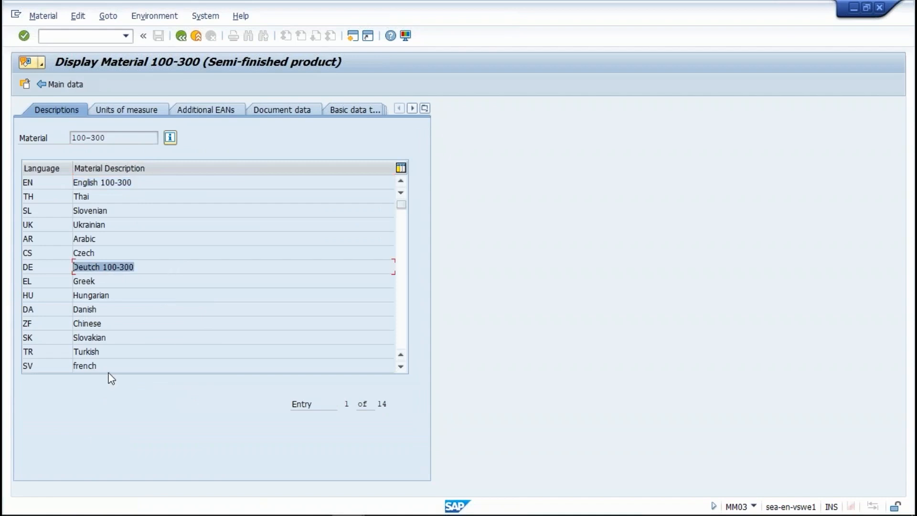
# Display the changes for material 100-300, open the 12/11/2018 08:36:56 change document and inspect its new description values.
pyautogui.click(175, 18)
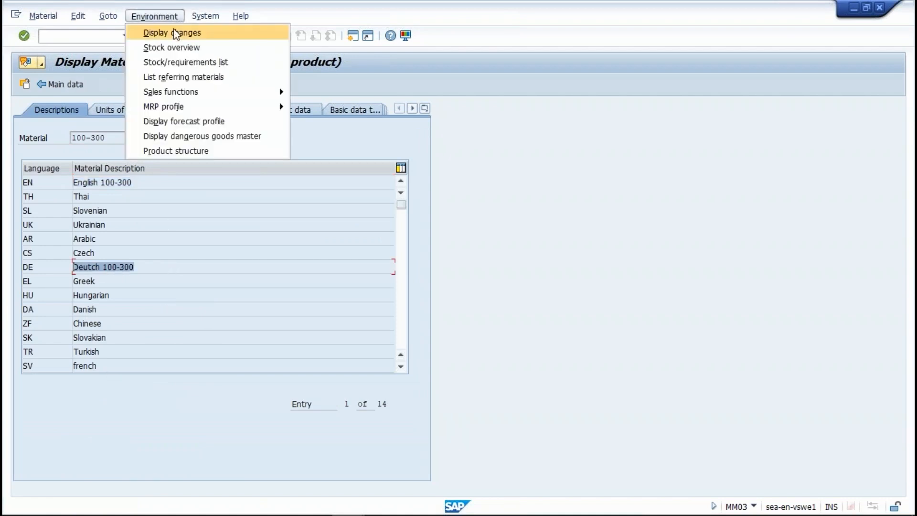
pyautogui.click(173, 32)
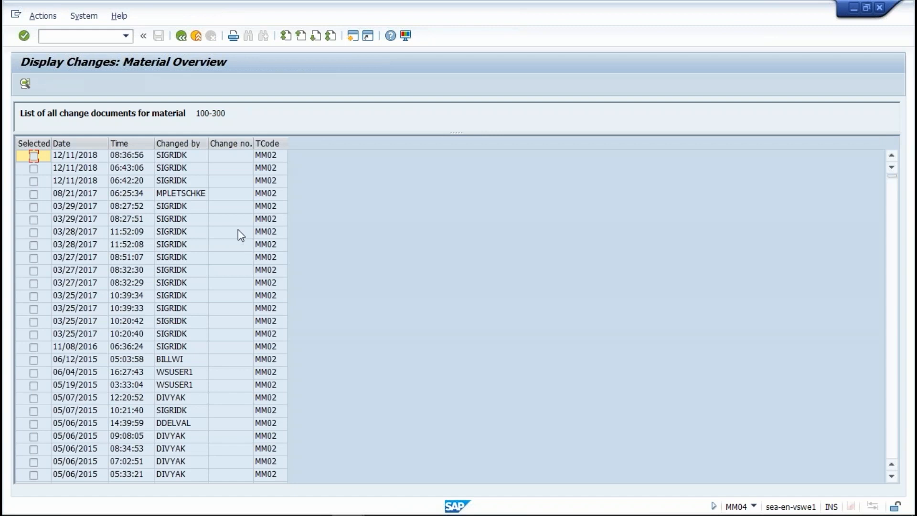
pyautogui.click(130, 156)
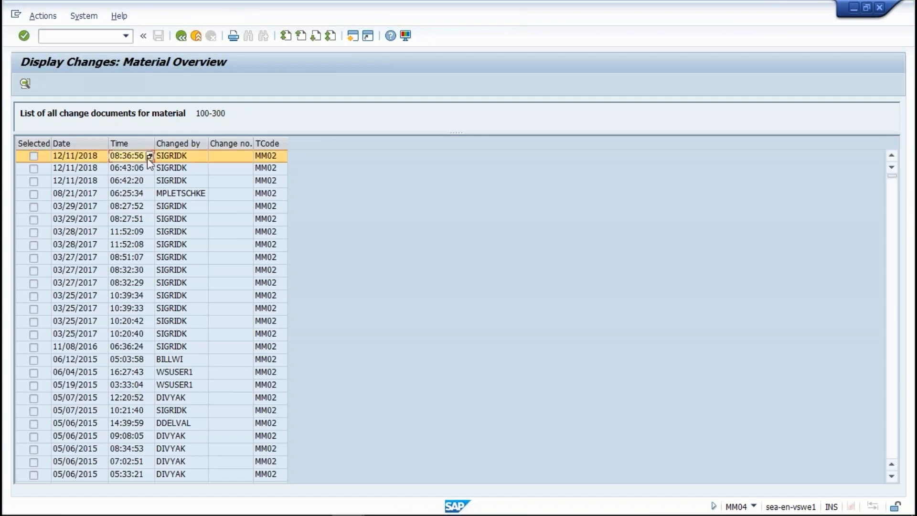
pyautogui.doubleClick(184, 154)
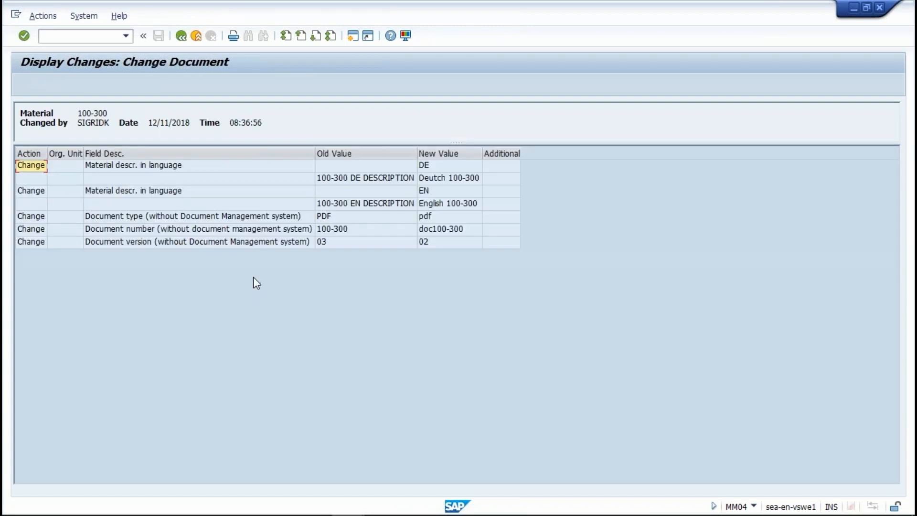
pyautogui.click(426, 166)
pyautogui.click(438, 180)
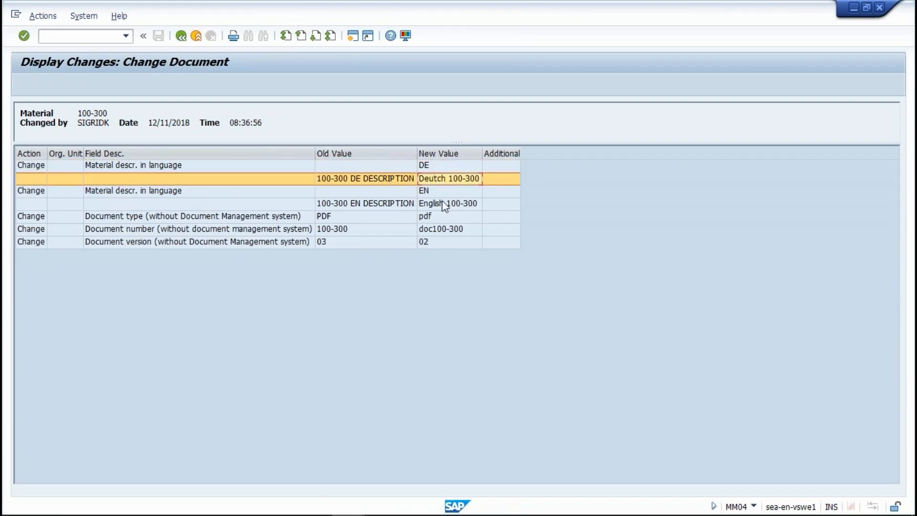
# Compare the old and new values of the document type, document number and document version in the change document.
pyautogui.click(378, 216)
pyautogui.click(386, 229)
pyautogui.click(404, 243)
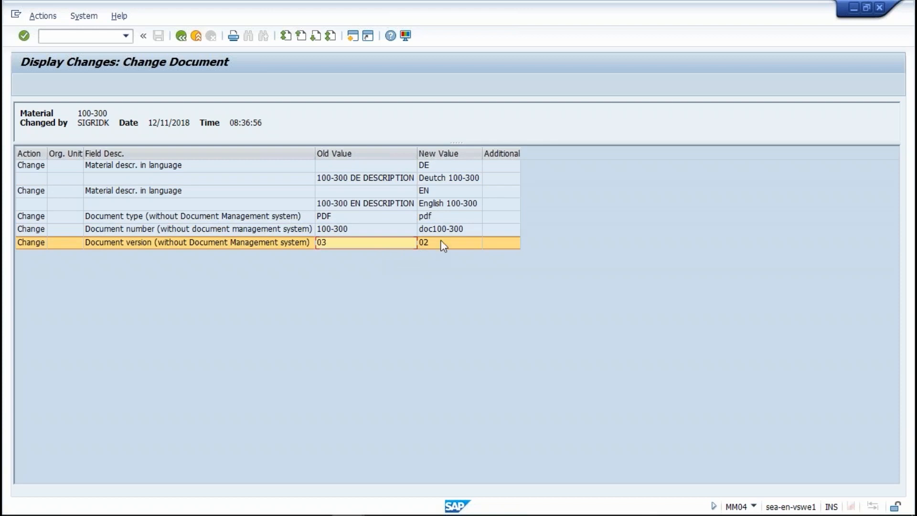
pyautogui.click(445, 228)
pyautogui.click(445, 215)
pyautogui.click(445, 229)
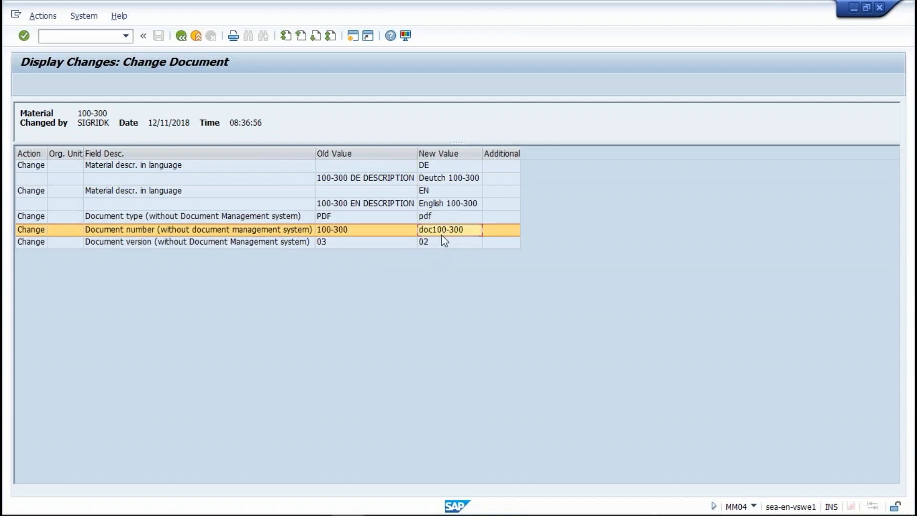
pyautogui.click(441, 241)
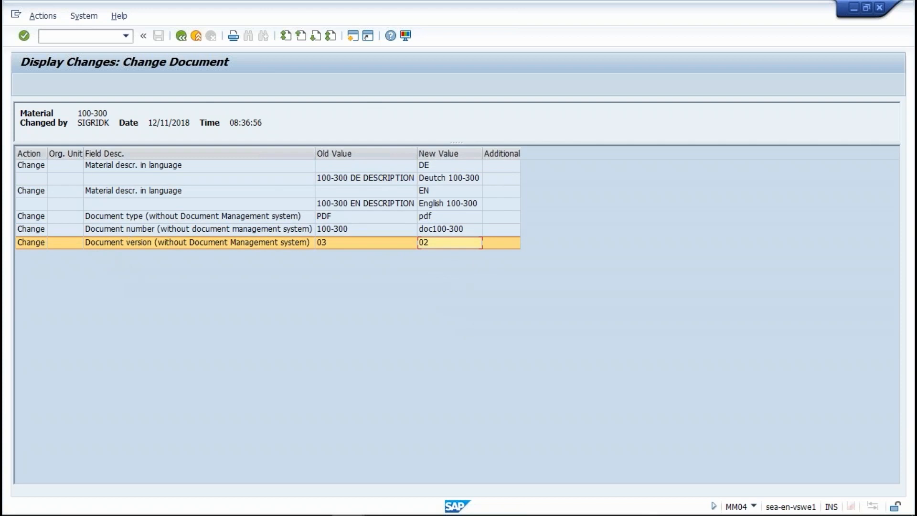
# Exit the change document and the display of material 100-300, returning to the SAP Easy Access screen.
pyautogui.moveTo(111, 116); pyautogui.dragTo(19, 127)
pyautogui.hotkey('ctrl', 'c')
pyautogui.click(196, 36)
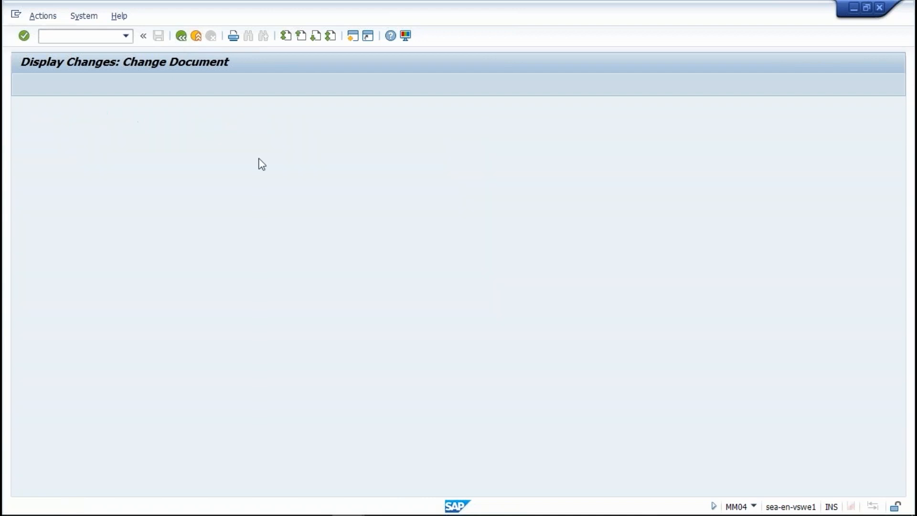
pyautogui.click(196, 38)
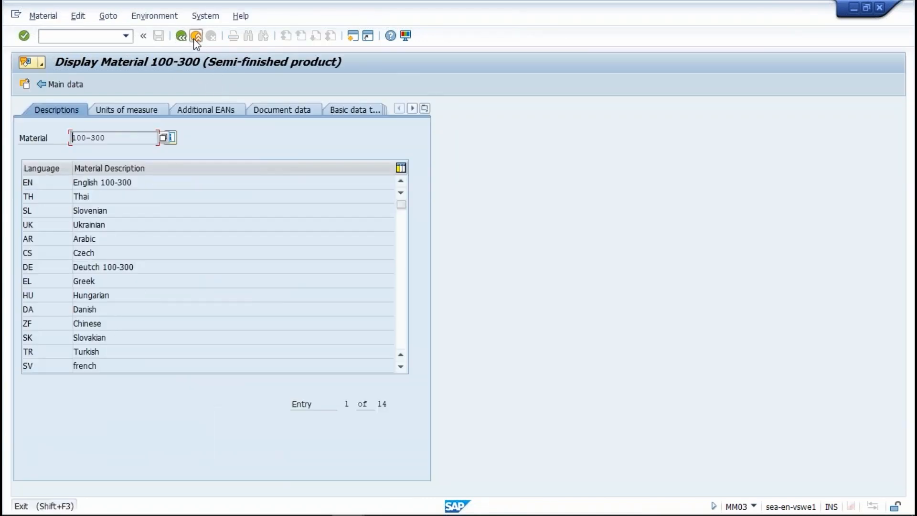
pyautogui.click(196, 38)
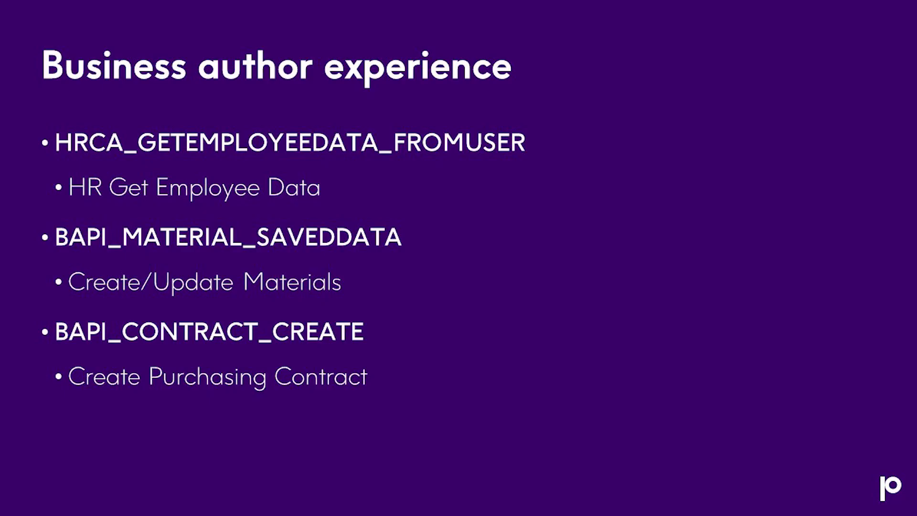
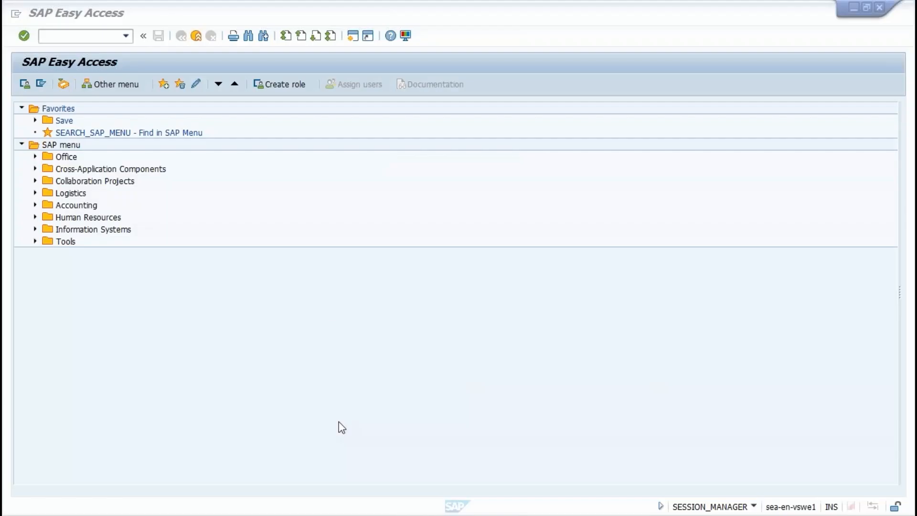
# Start transaction SE37 and display the attributes of function module BAPI_CONTRACT_CREATE.
pyautogui.write('se37')
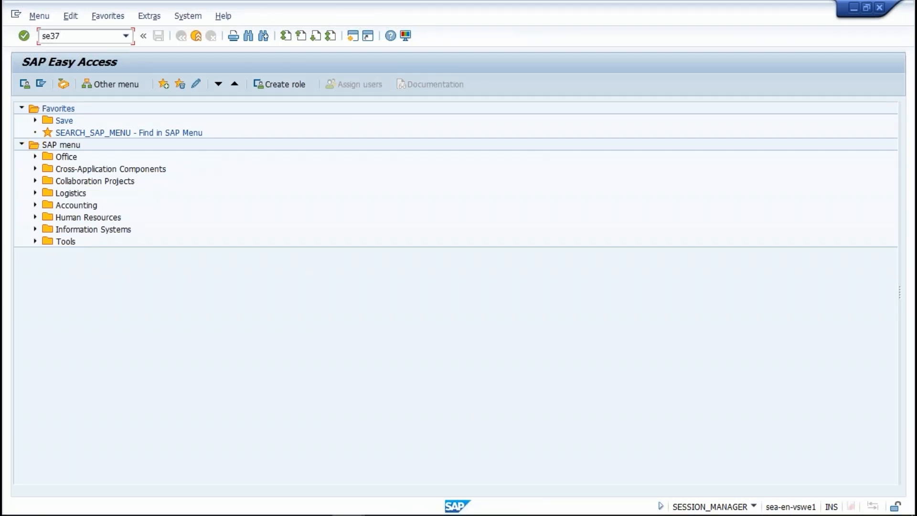
pyautogui.press('Return')
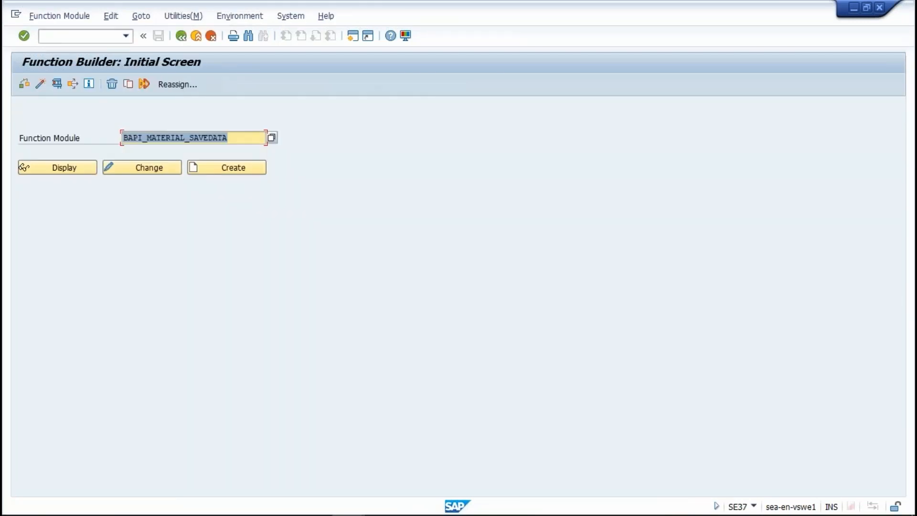
pyautogui.press('BackSpace')
pyautogui.press('Down')
pyautogui.press('Down')
pyautogui.press('Down')
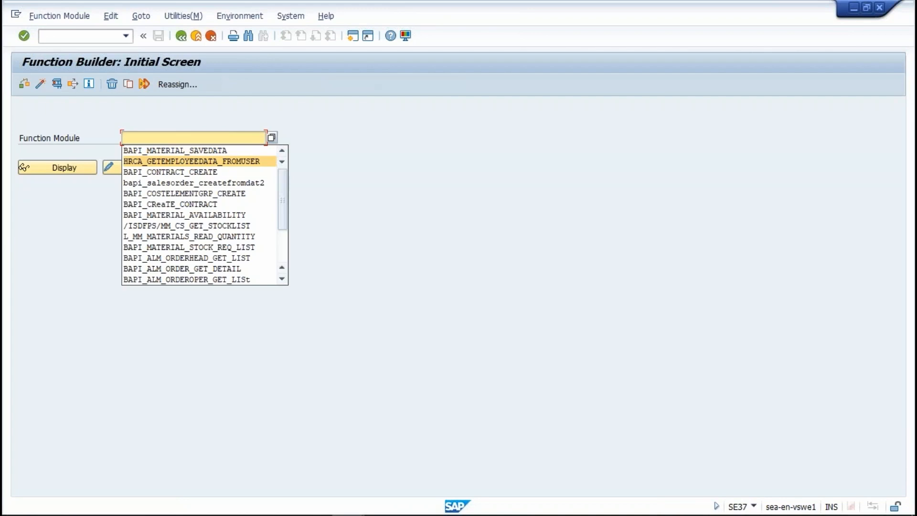
pyautogui.press('Return')
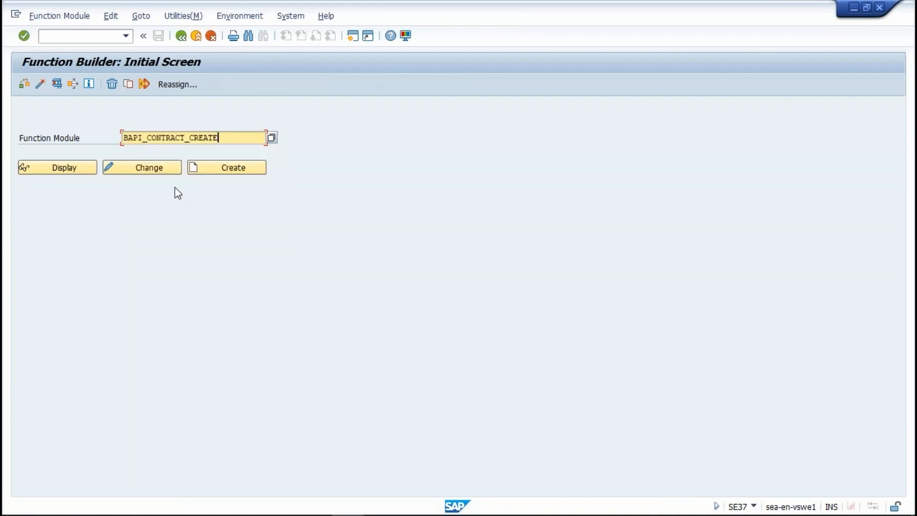
pyautogui.click(57, 167)
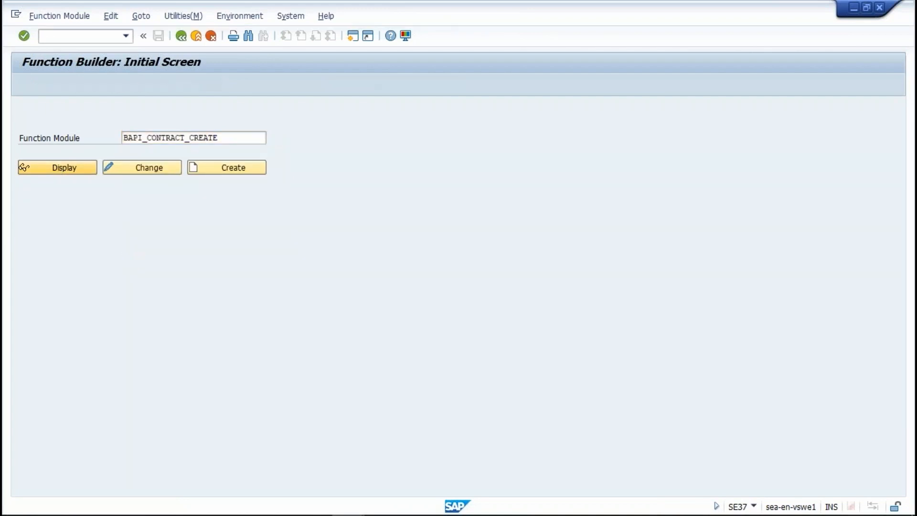
pyautogui.click(52, 125)
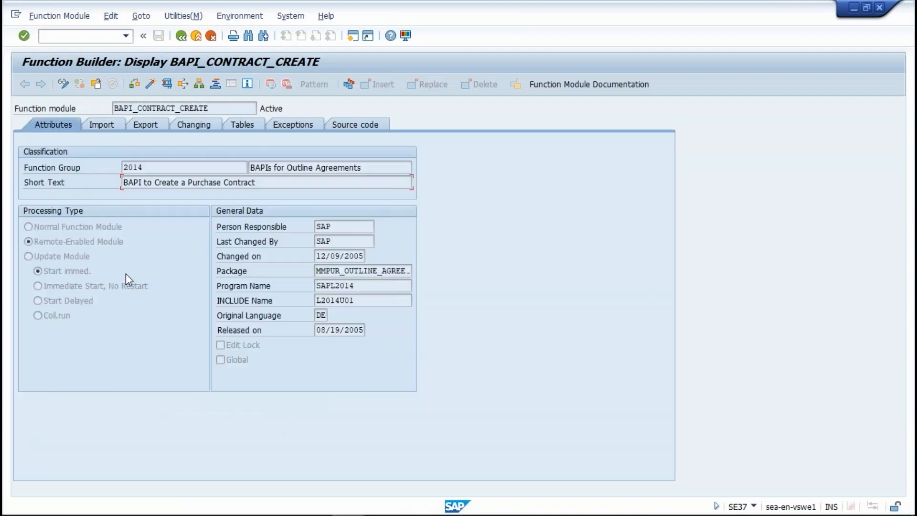
# Open the function module's test screen and load the saved test data record "sk ME31K MK qty contract".
pyautogui.click(166, 83)
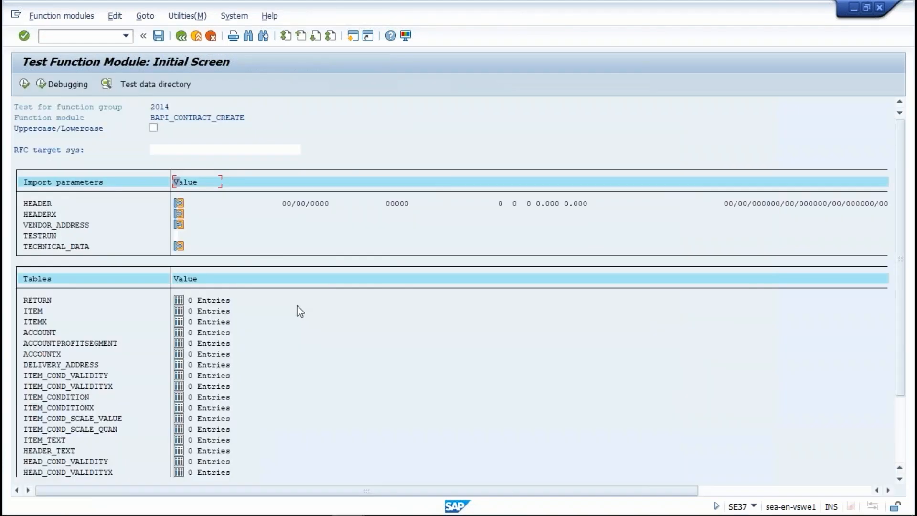
pyautogui.click(178, 88)
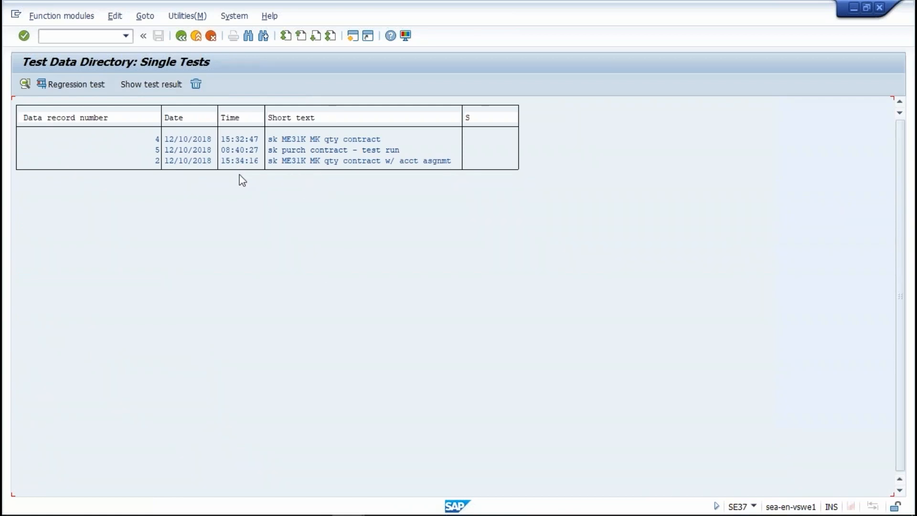
pyautogui.click(332, 138)
pyautogui.doubleClick(351, 141)
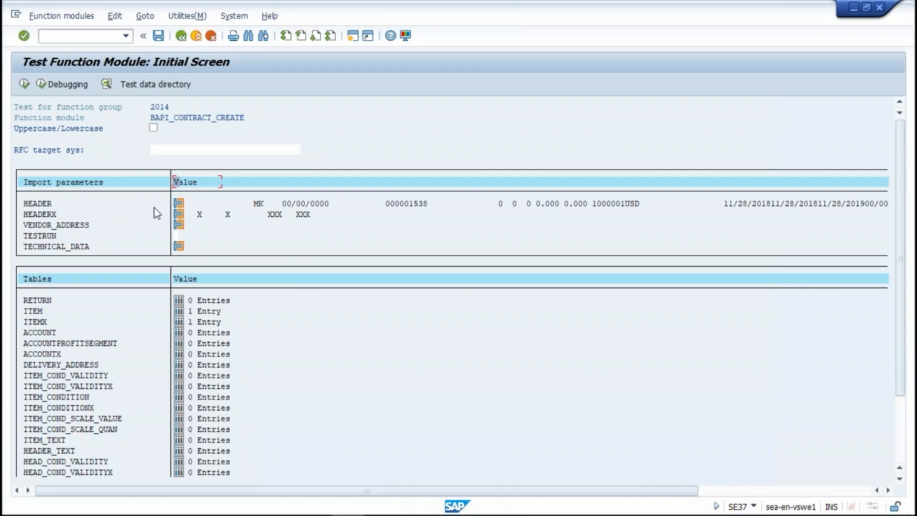
# Open the HEADER structure and inspect its vendor, purchasing organization, purchasing group, currency, document date and validity period fields.
pyautogui.click(179, 203)
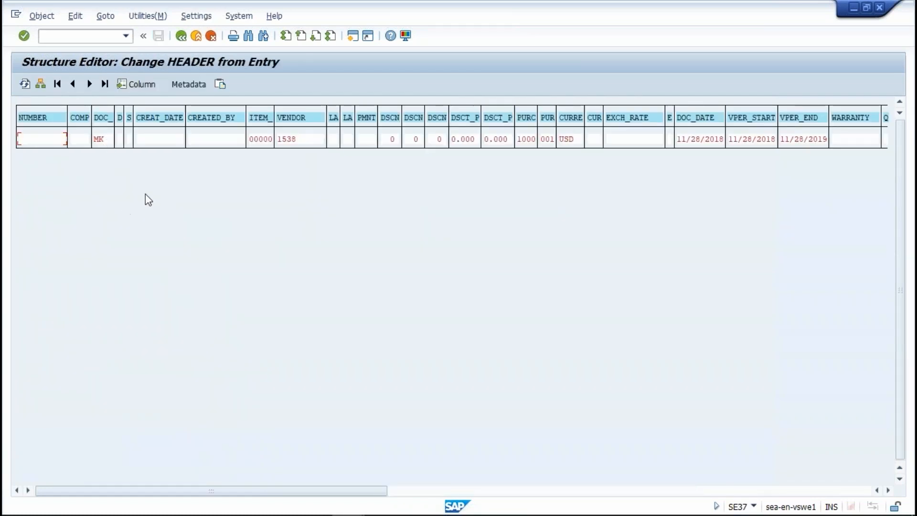
pyautogui.click(292, 139)
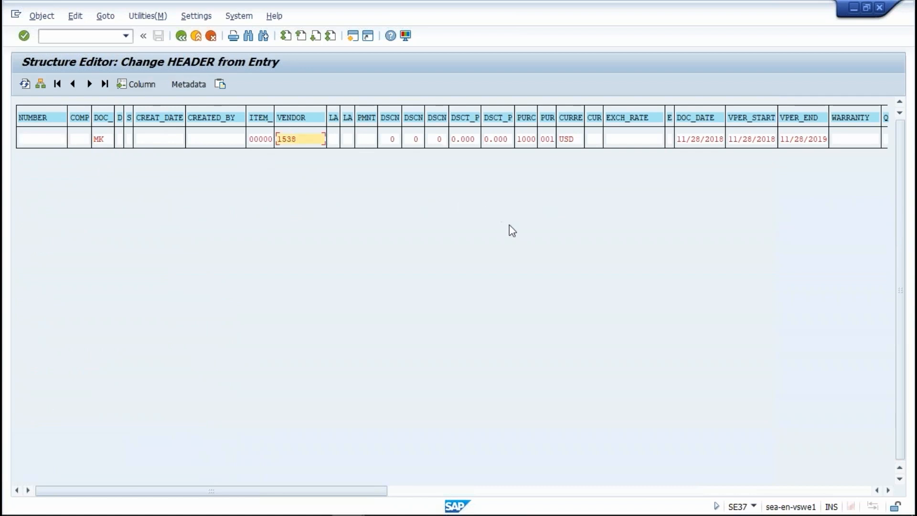
pyautogui.click(525, 139)
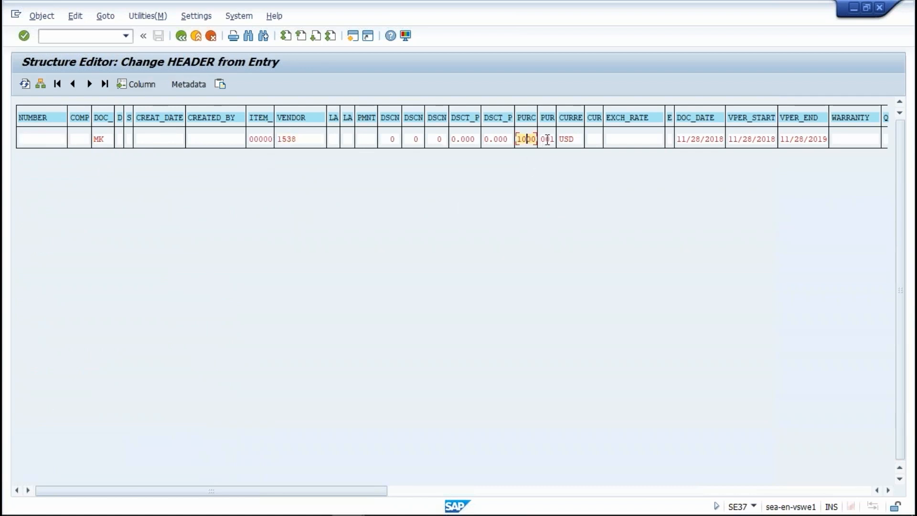
pyautogui.click(547, 139)
pyautogui.click(567, 139)
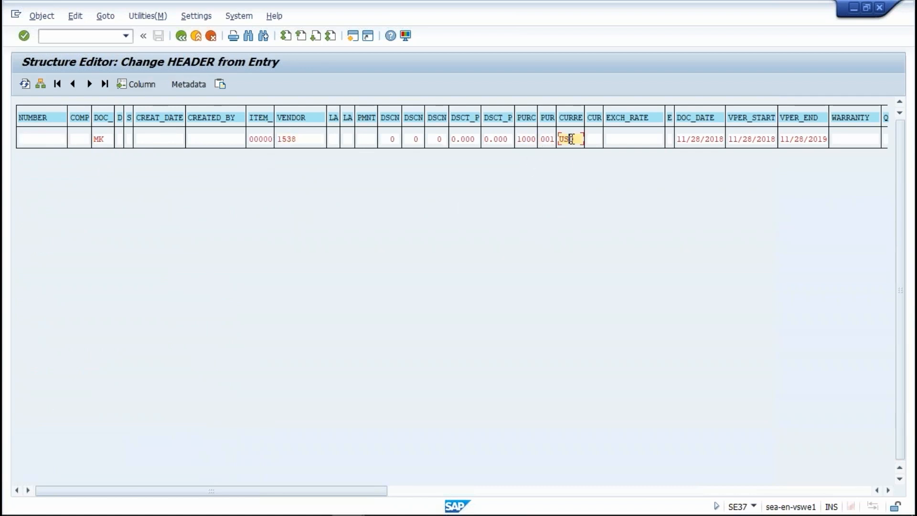
pyautogui.click(700, 138)
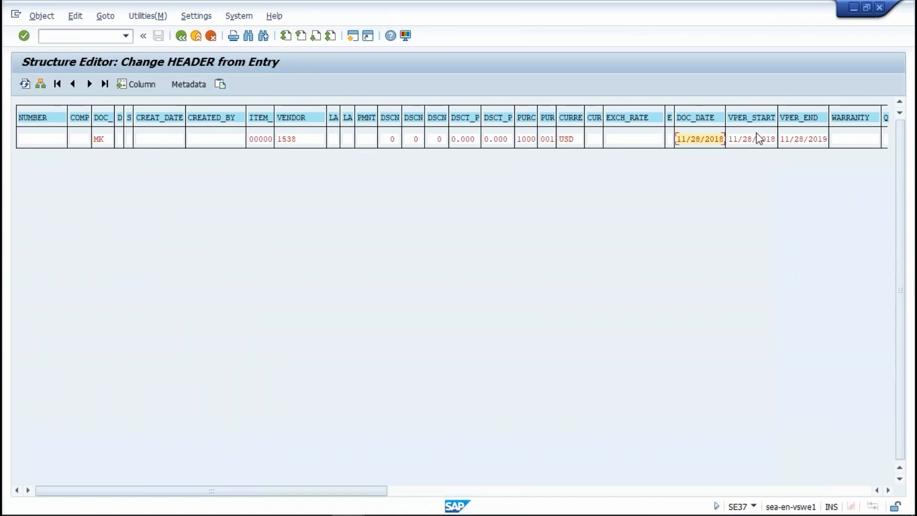
pyautogui.click(756, 138)
pyautogui.click(809, 139)
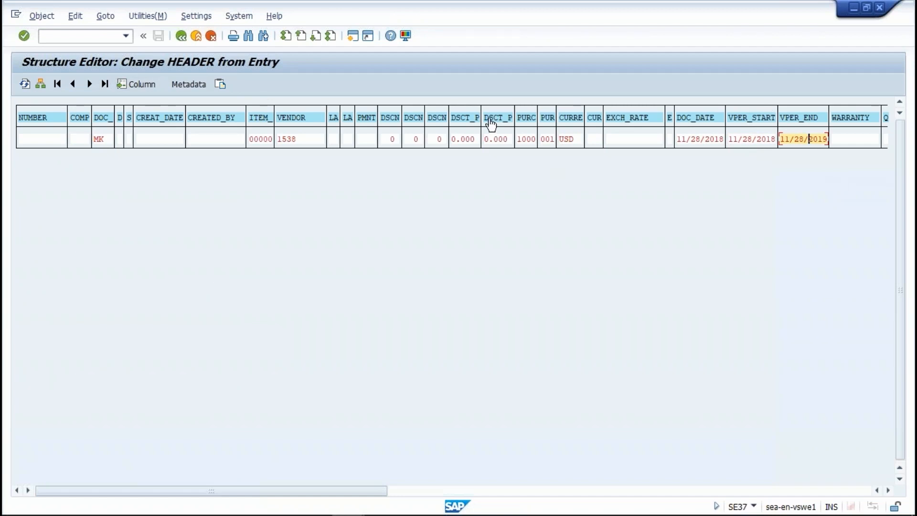
# Position the HEADER view on PURCH_ORG, relocate that field by searching for "purch", and return to the test screen.
pyautogui.click(149, 88)
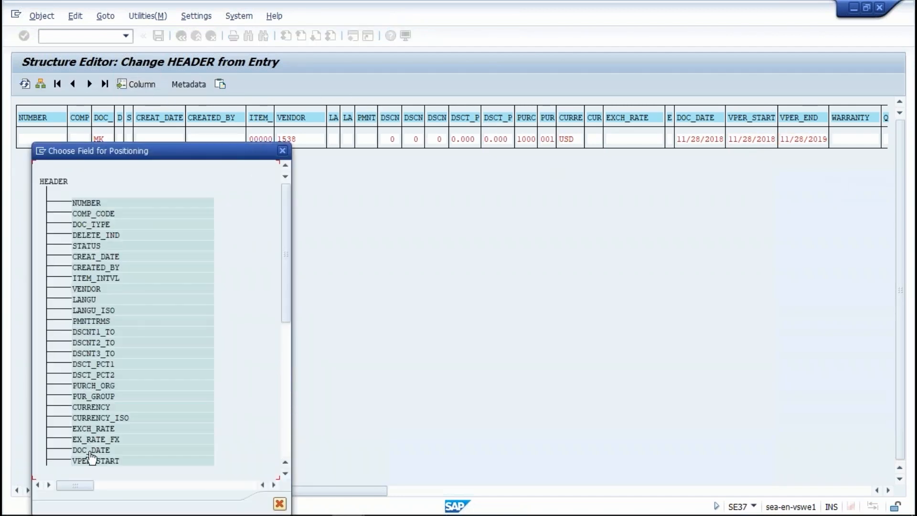
pyautogui.doubleClick(94, 387)
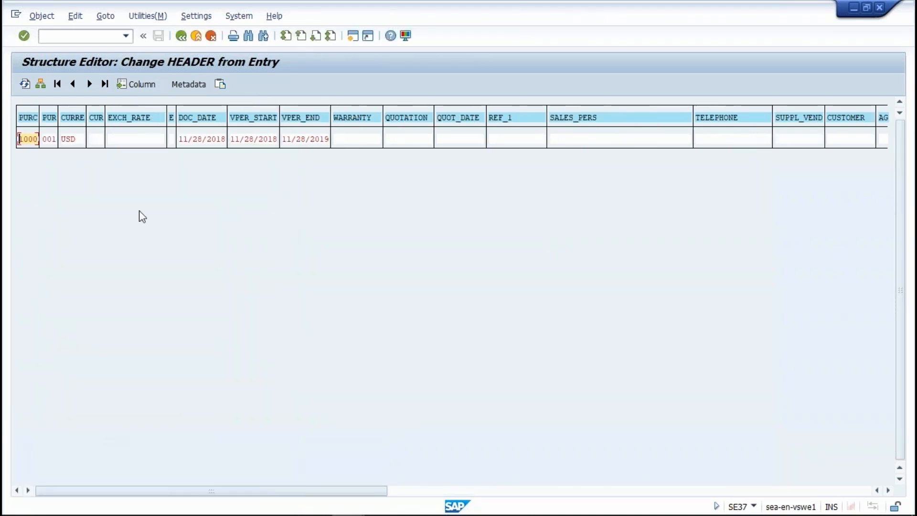
pyautogui.click(143, 85)
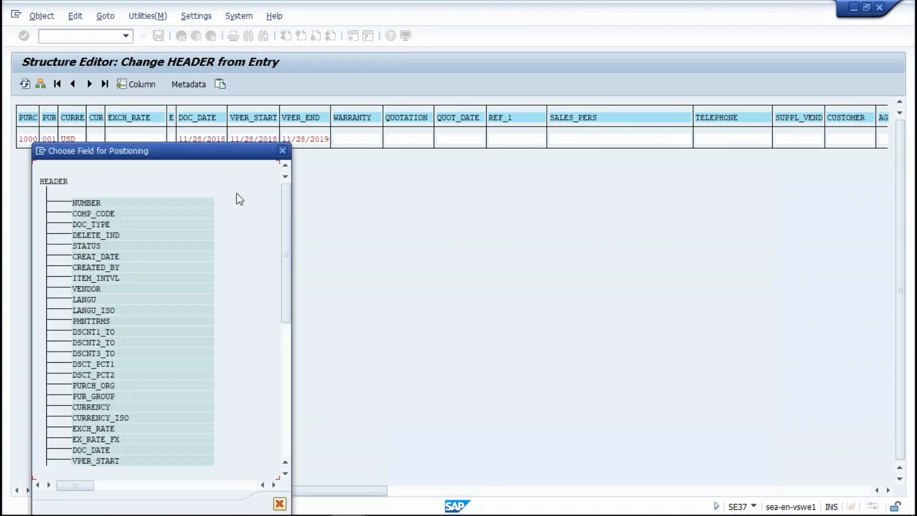
pyautogui.hotkey('ctrl', 'f')
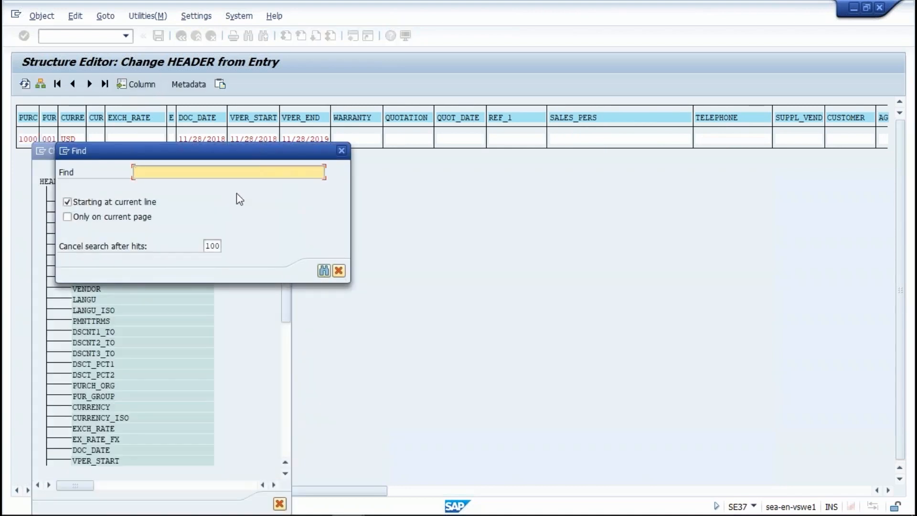
pyautogui.write('purch*')
pyautogui.press('Return')
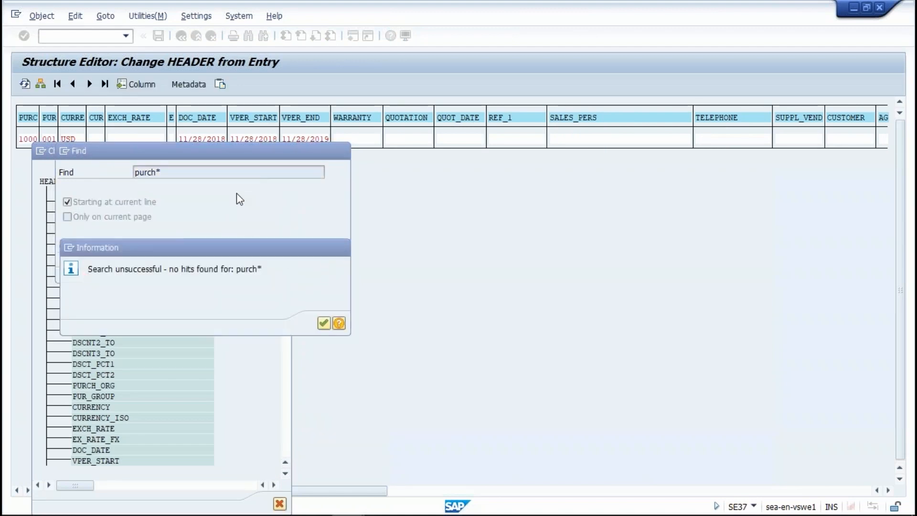
pyautogui.press('Return')
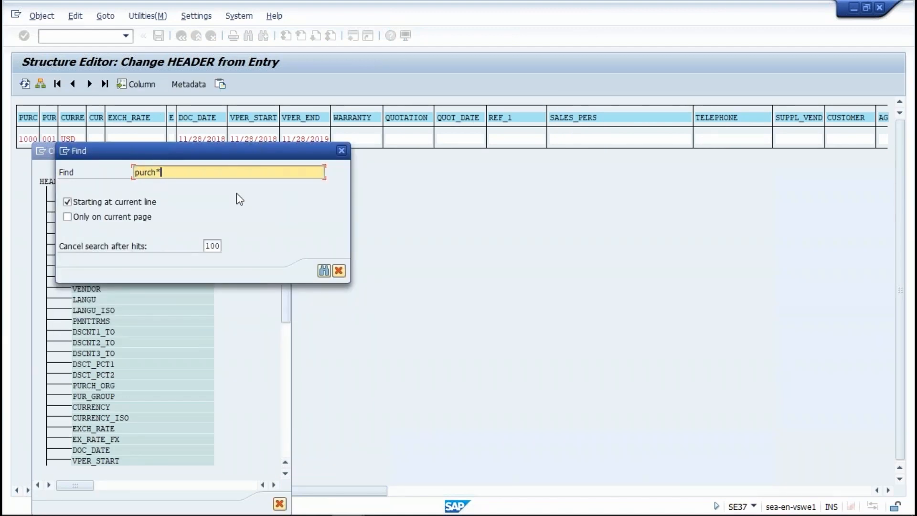
pyautogui.press('BackSpace')
pyautogui.press('Return')
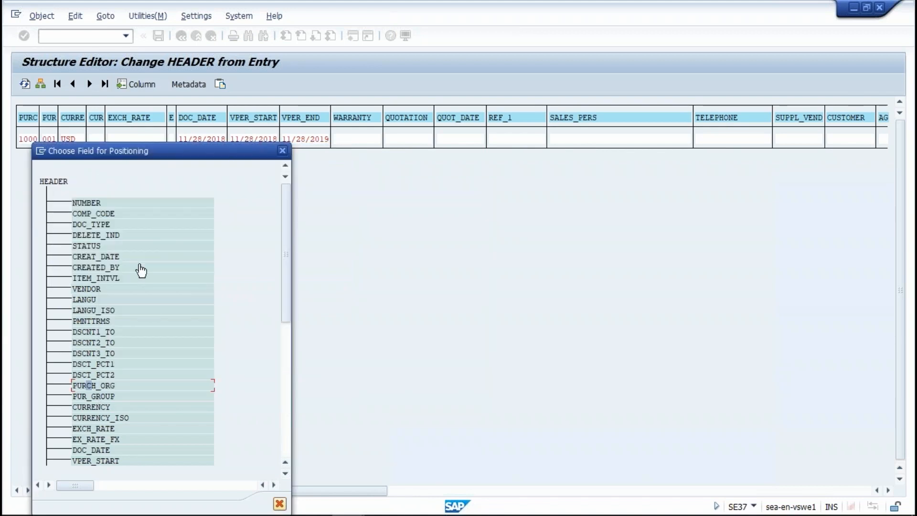
pyautogui.doubleClick(79, 387)
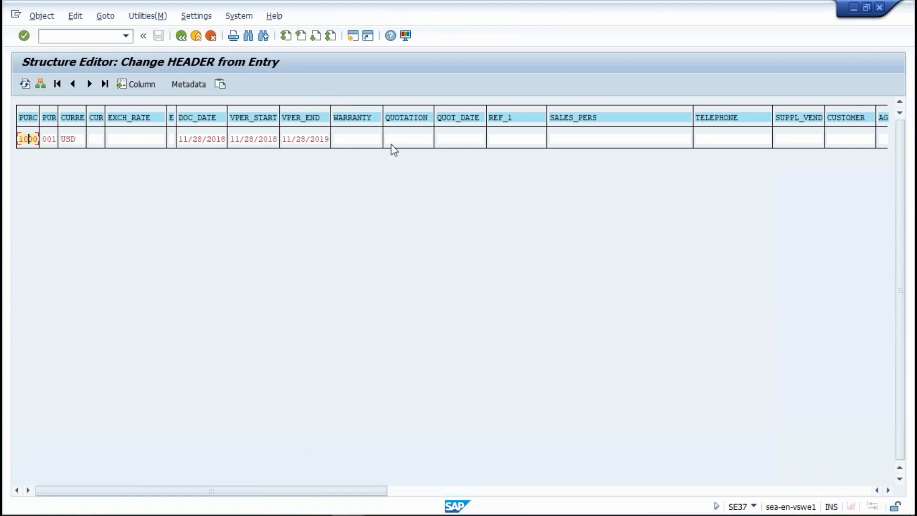
pyautogui.click(180, 36)
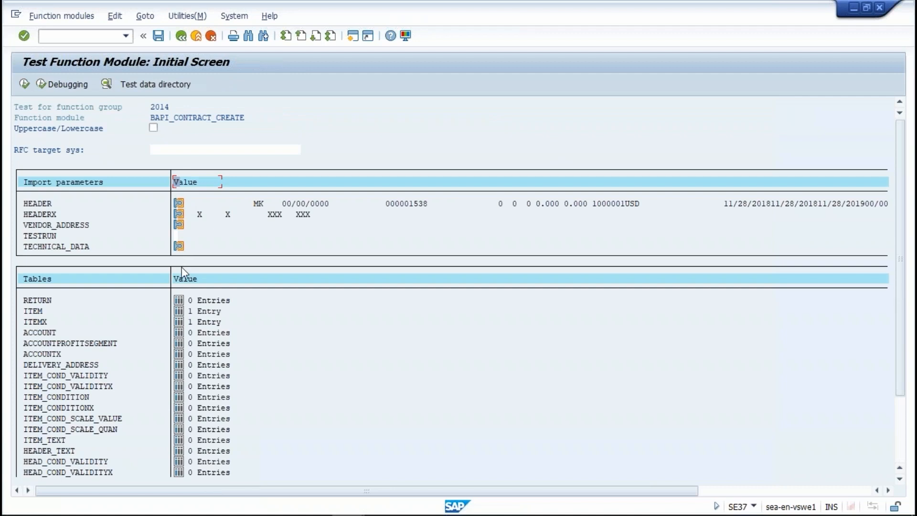
# Open the HEADERX structure, compare its update flags with the list of field names, and return to the test screen.
pyautogui.click(180, 215)
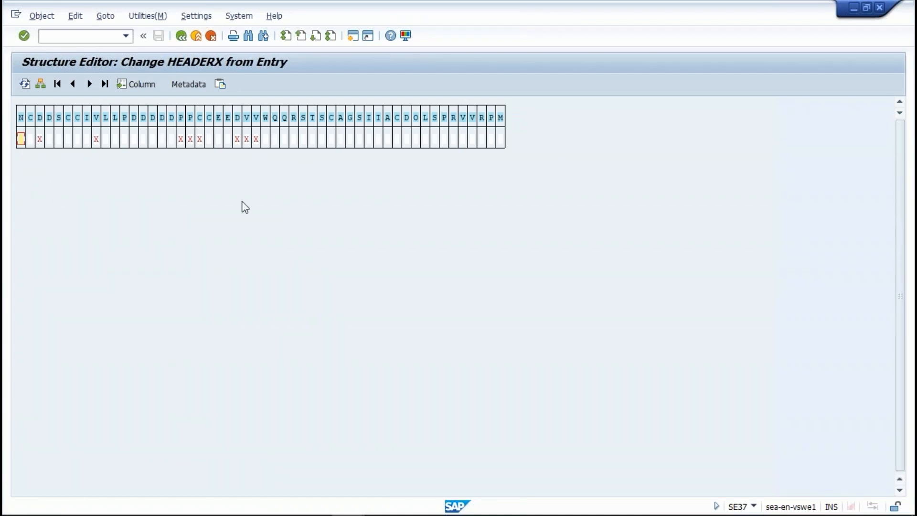
pyautogui.click(142, 84)
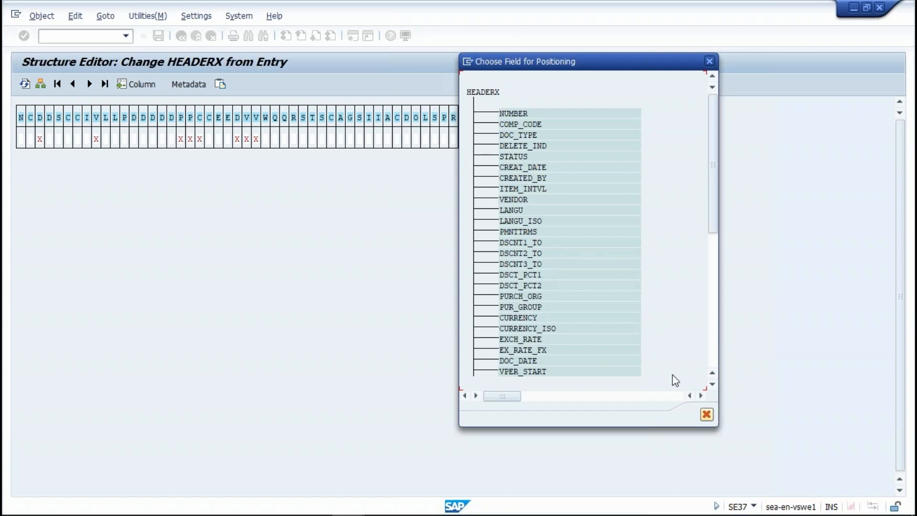
pyautogui.click(712, 384)
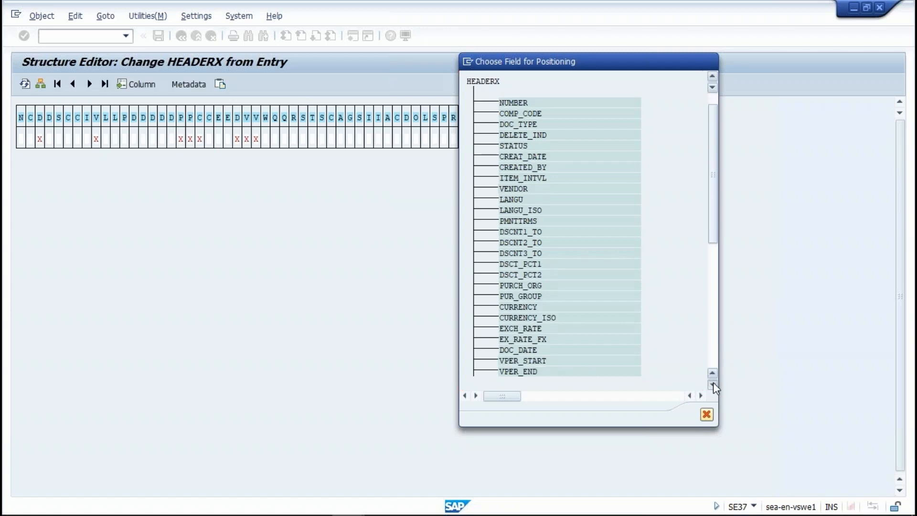
pyautogui.click(713, 383)
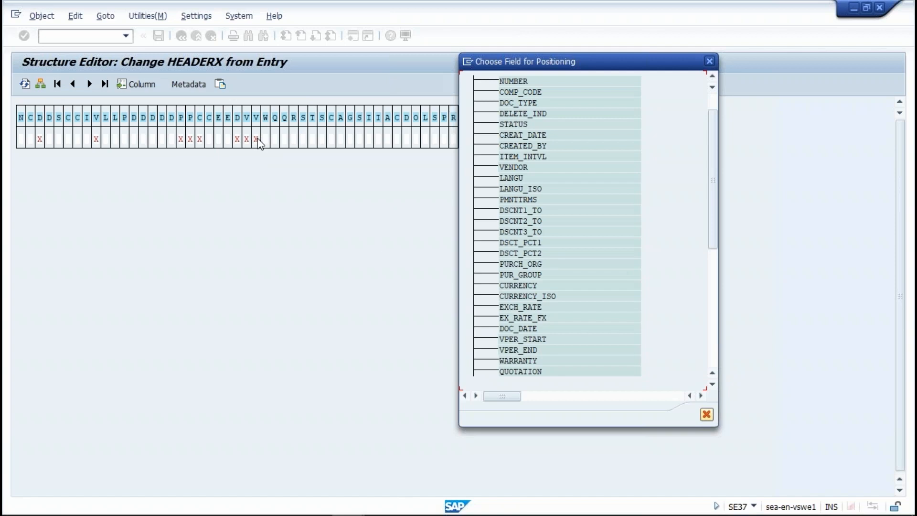
pyautogui.click(710, 62)
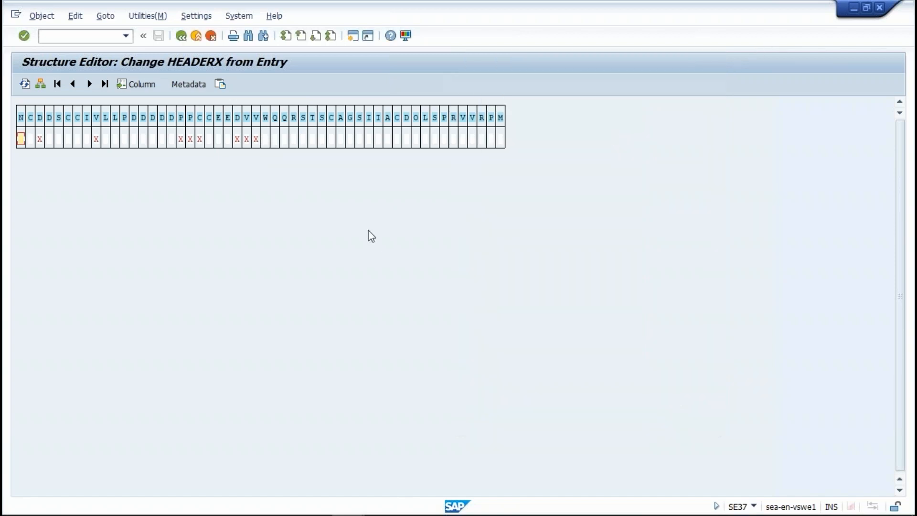
pyautogui.click(182, 37)
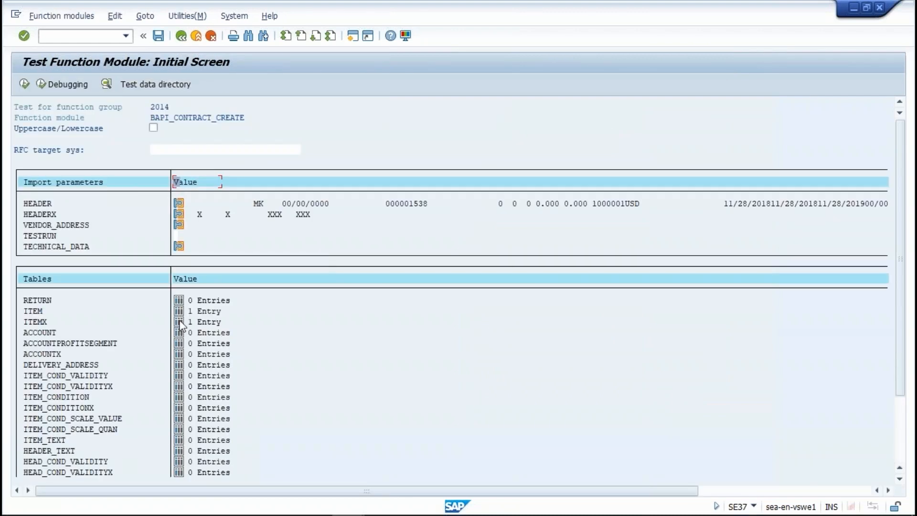
# Open the ITEM table entry and inspect its item number, material, target quantity and net price fields.
pyautogui.click(179, 311)
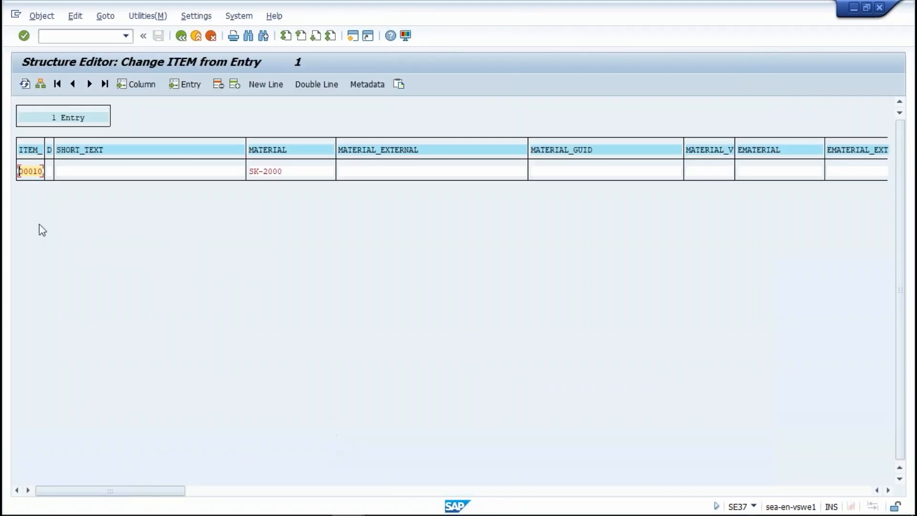
pyautogui.moveTo(43, 170); pyautogui.dragTo(32, 170)
pyautogui.click(311, 171)
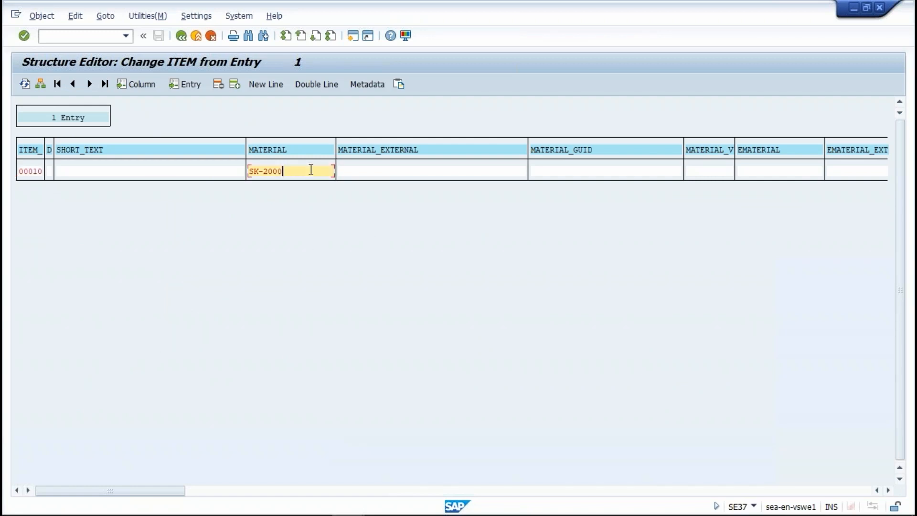
pyautogui.click(889, 491)
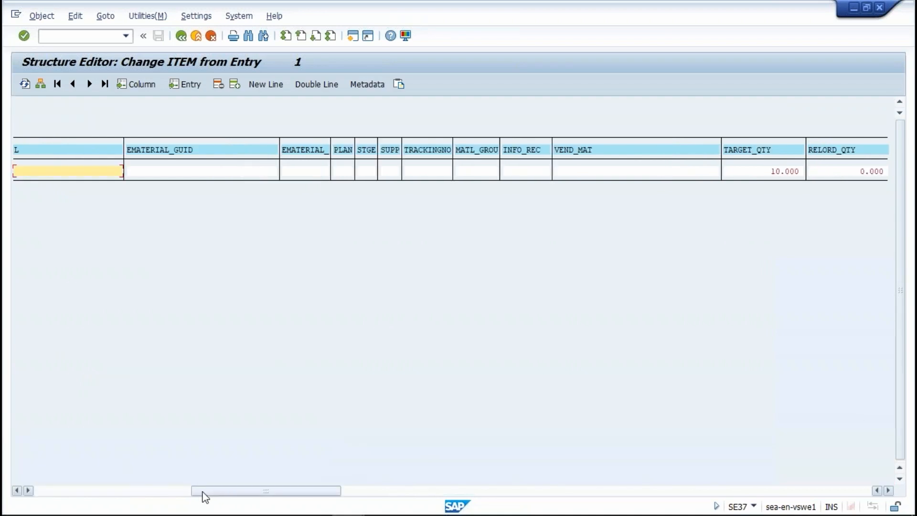
pyautogui.click(785, 171)
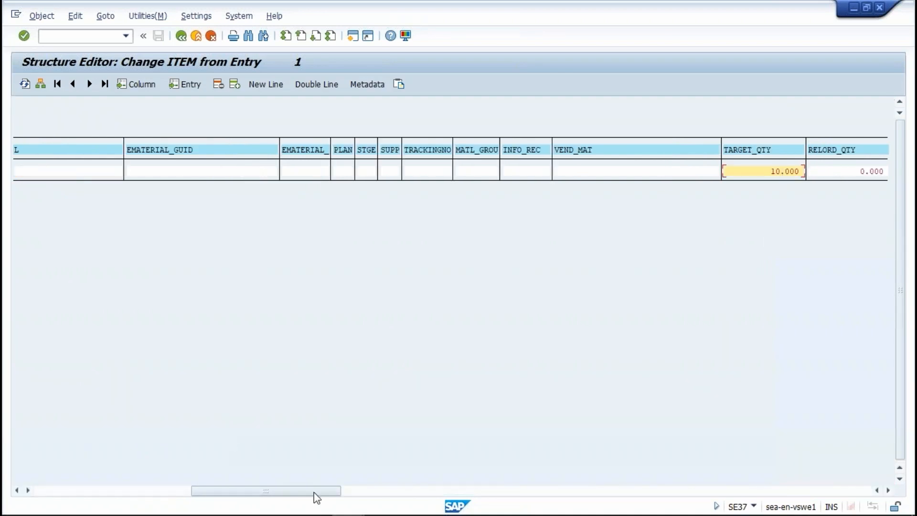
pyautogui.click(357, 490)
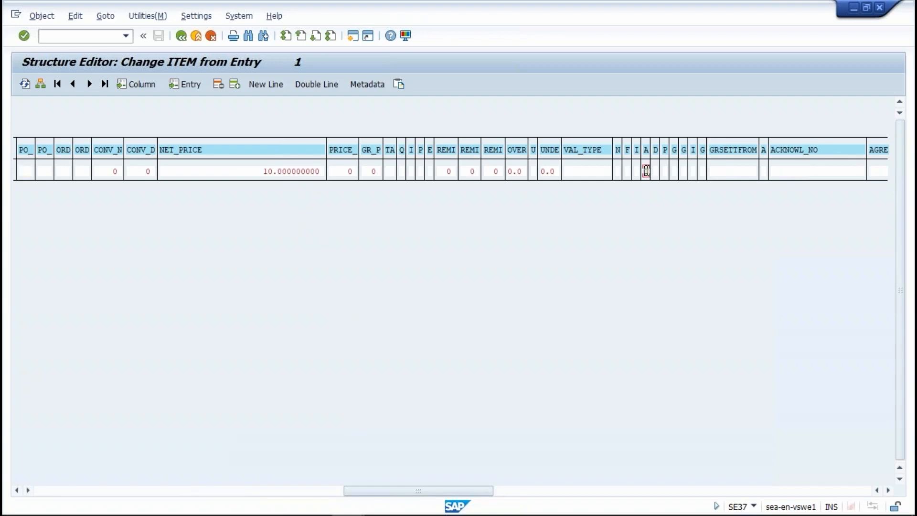
# Search the ITEM field list for "acc", position the view on ACCTASSCAT, and return to the test screen.
pyautogui.click(132, 85)
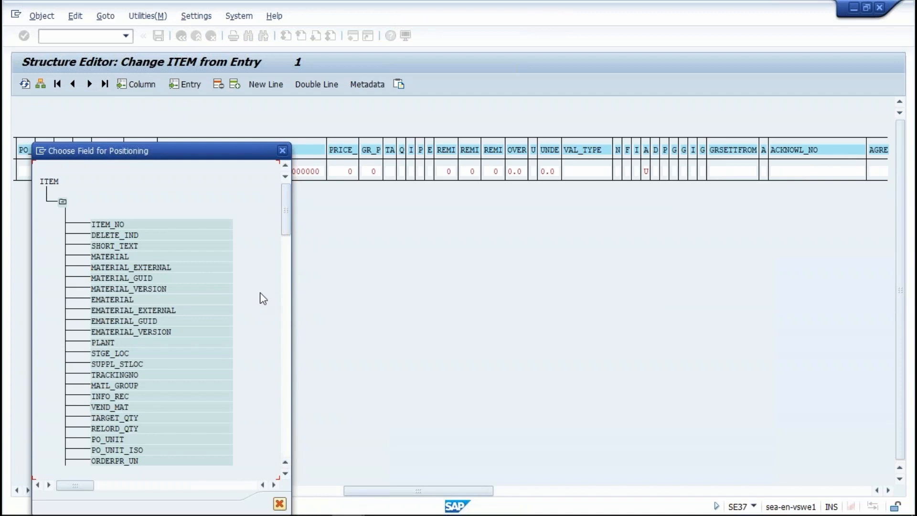
pyautogui.hotkey('ctrl', 'f')
pyautogui.write('acc')
pyautogui.press('Return')
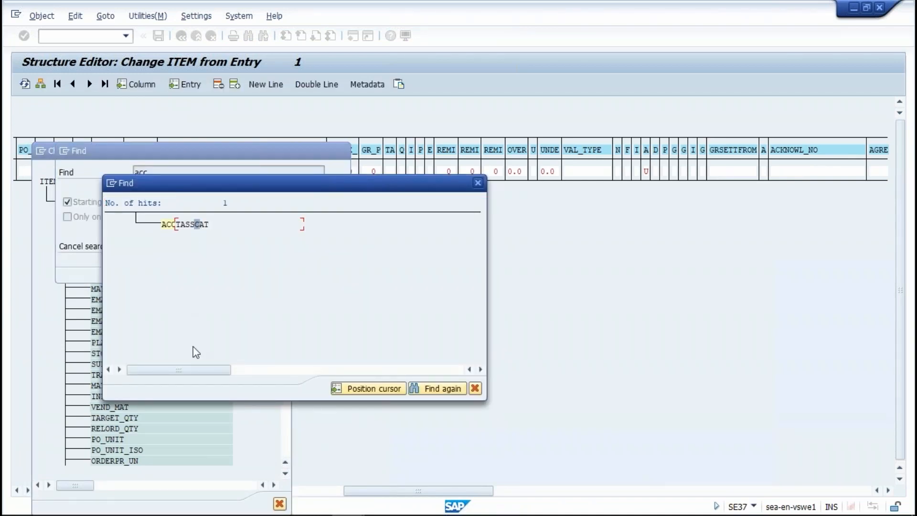
pyautogui.click(340, 387)
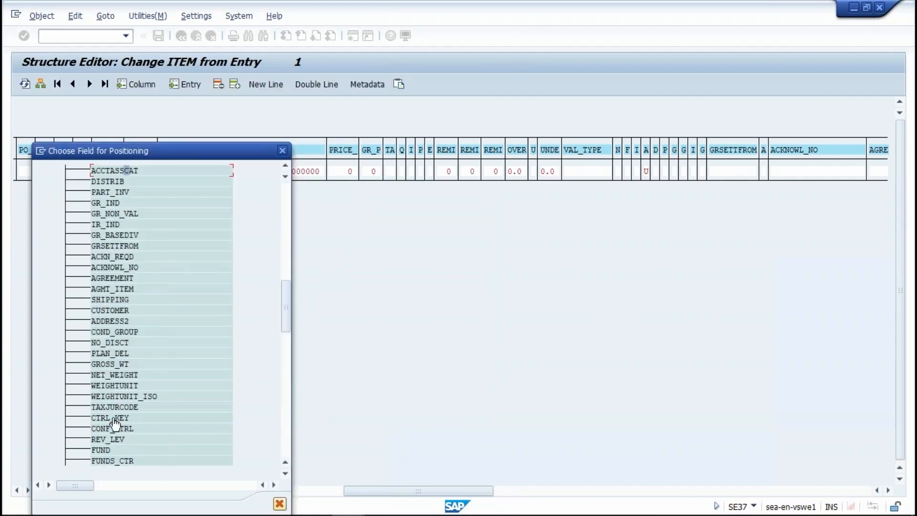
pyautogui.doubleClick(117, 171)
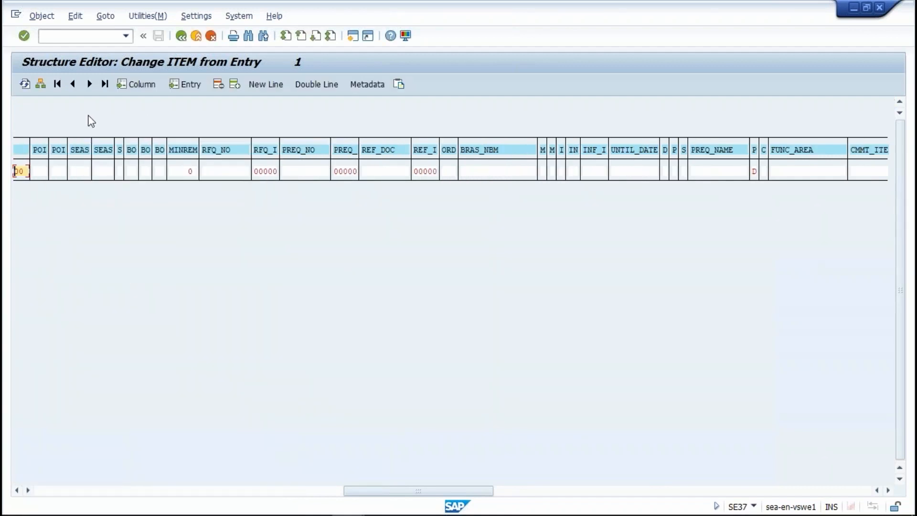
pyautogui.click(57, 85)
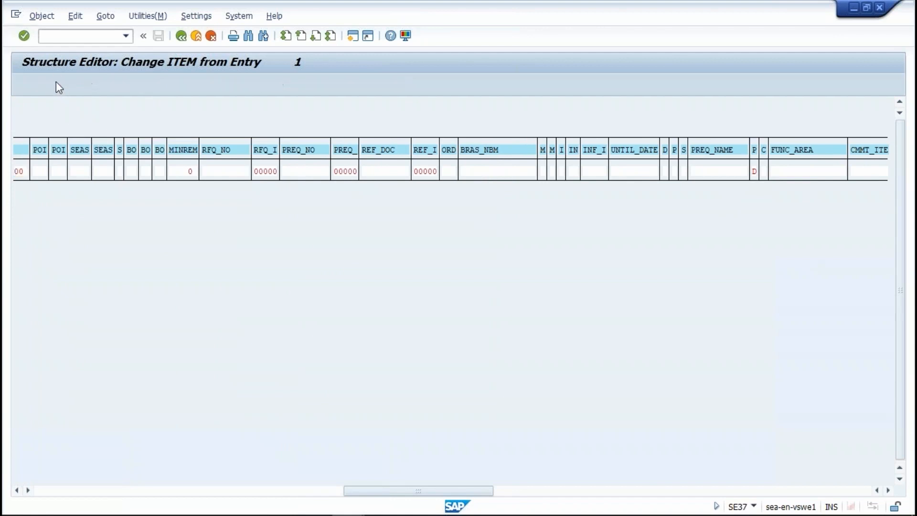
pyautogui.click(181, 36)
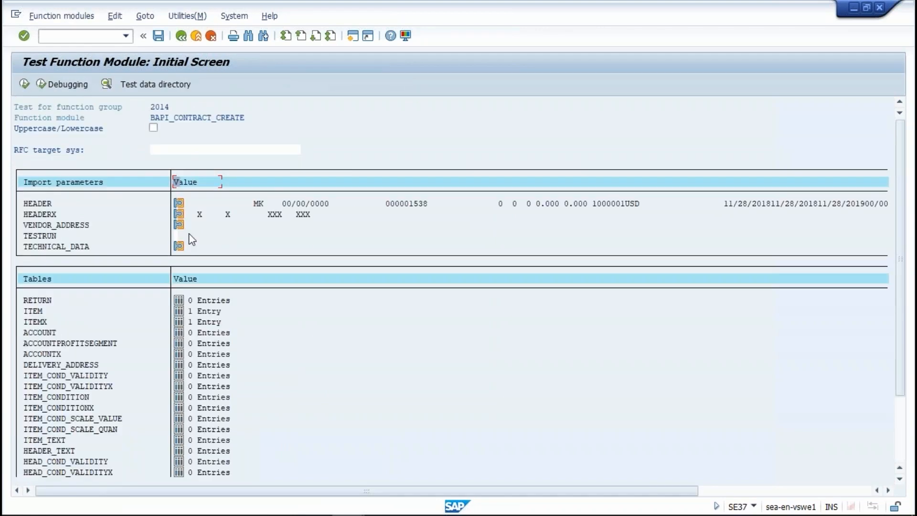
# Open the ITEMX table entry, inspect its item number and update flags, and return to the test screen.
pyautogui.click(179, 323)
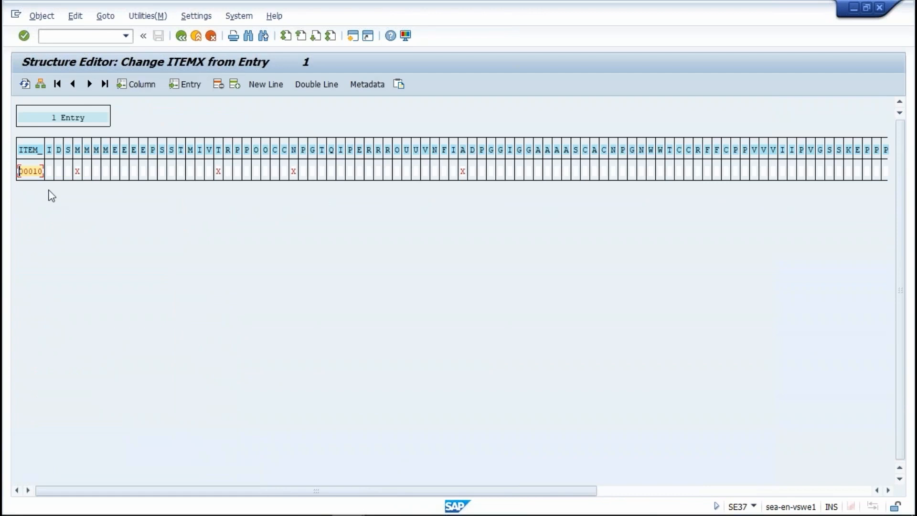
pyautogui.moveTo(32, 171); pyautogui.dragTo(44, 171)
pyautogui.click(181, 36)
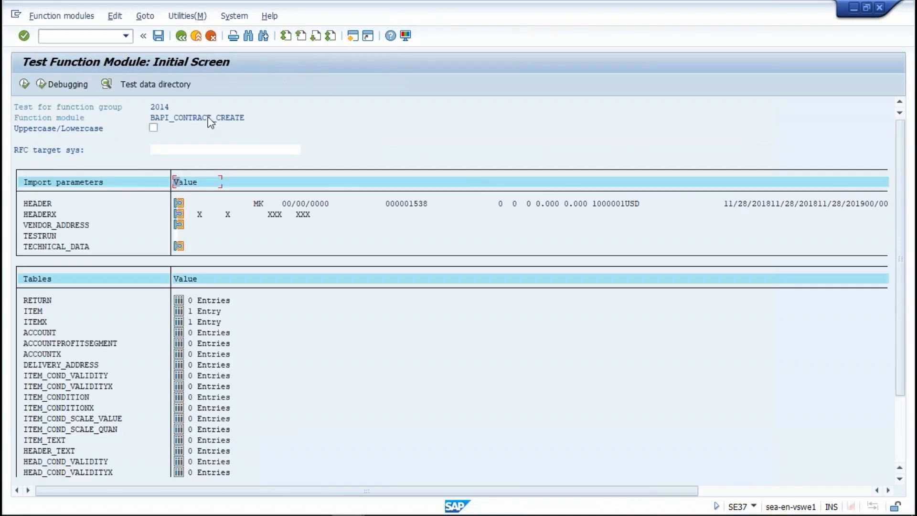
# Load the test data record "sk ME31K MK qty contract w/ acct asgnmt" and inspect its ACCOUNT entry's G/L account, cost center and profit center.
pyautogui.click(176, 90)
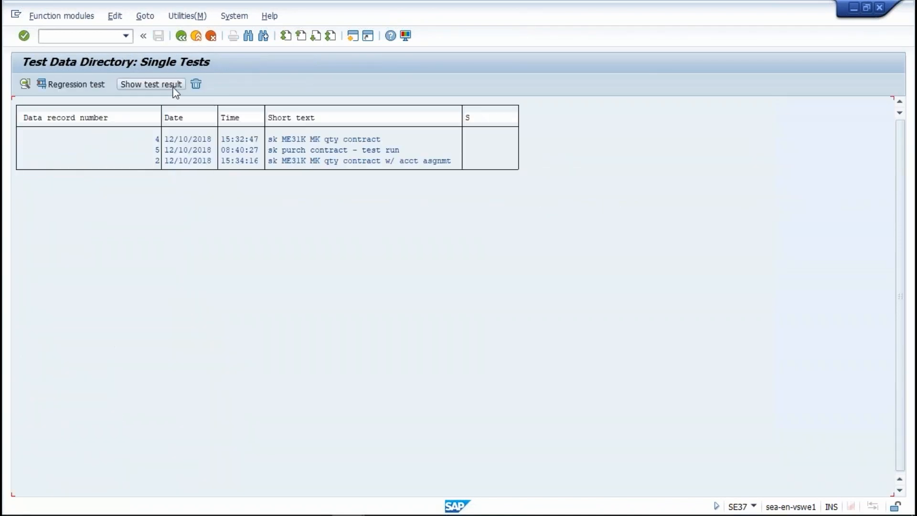
pyautogui.doubleClick(292, 165)
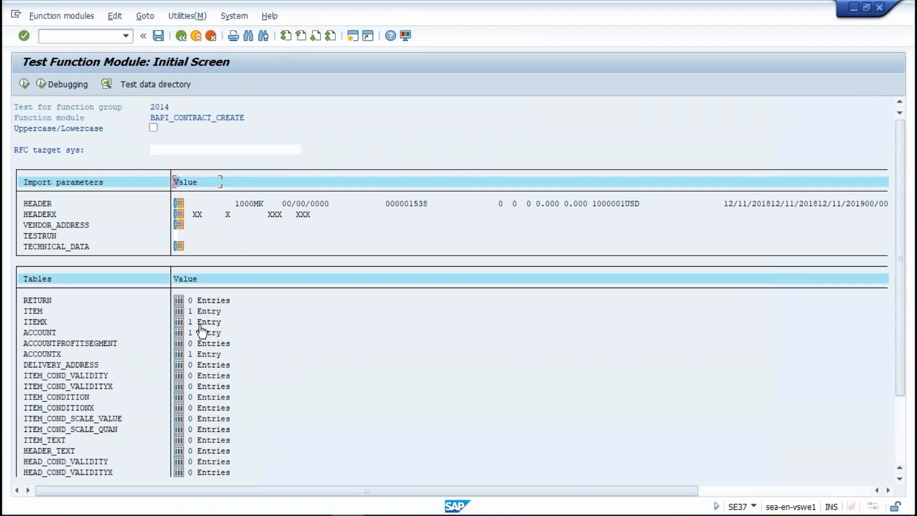
pyautogui.click(179, 333)
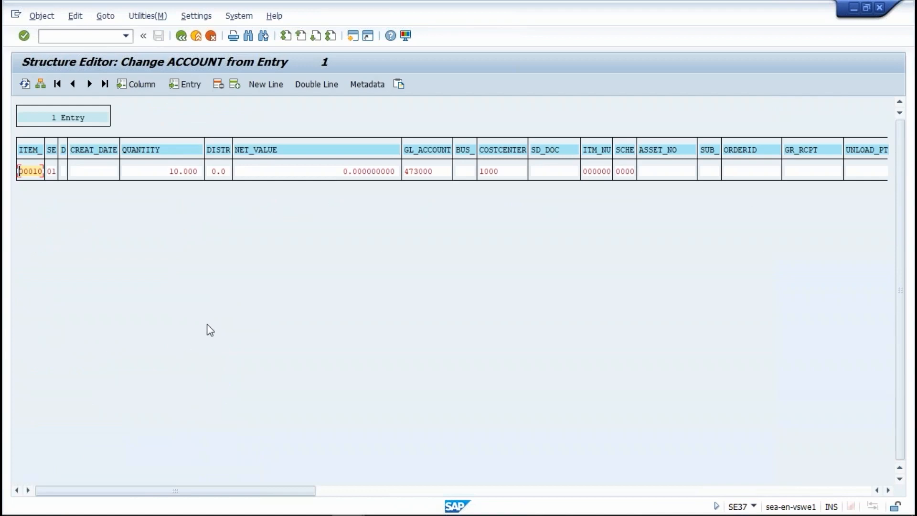
pyautogui.click(442, 173)
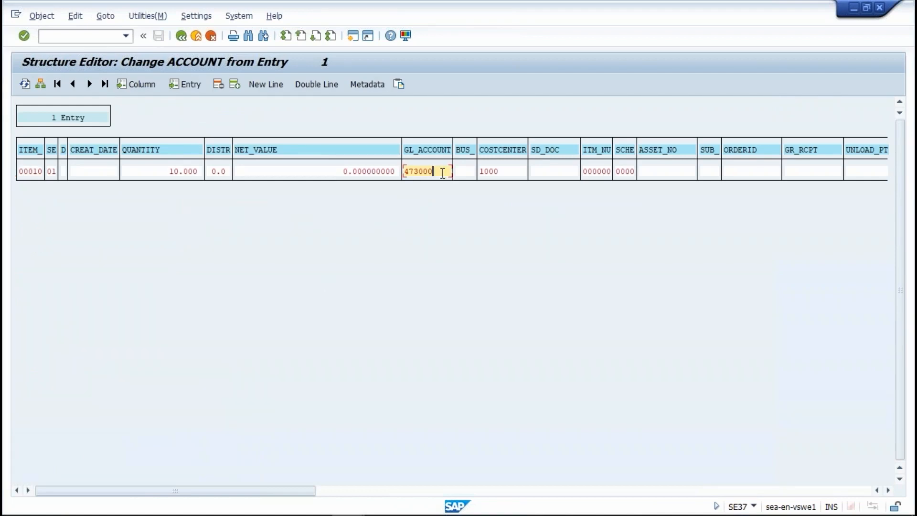
pyautogui.click(520, 171)
pyautogui.click(338, 490)
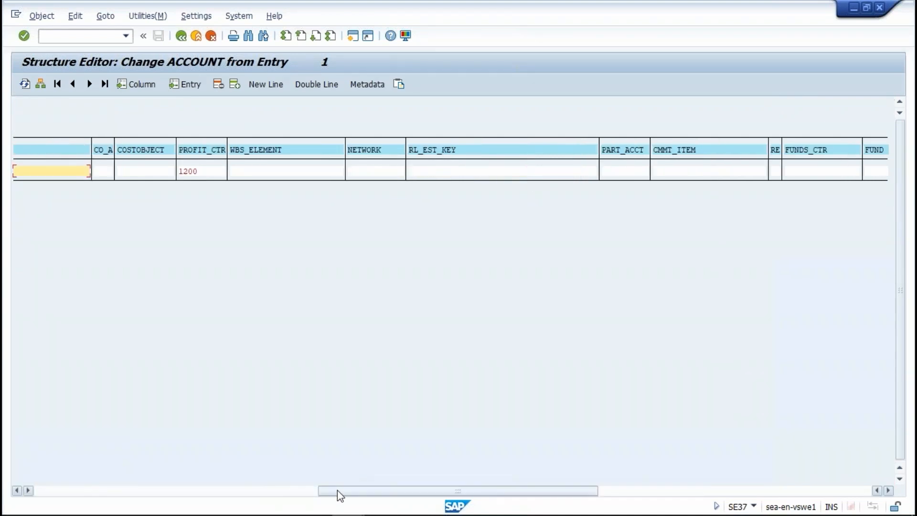
pyautogui.click(214, 171)
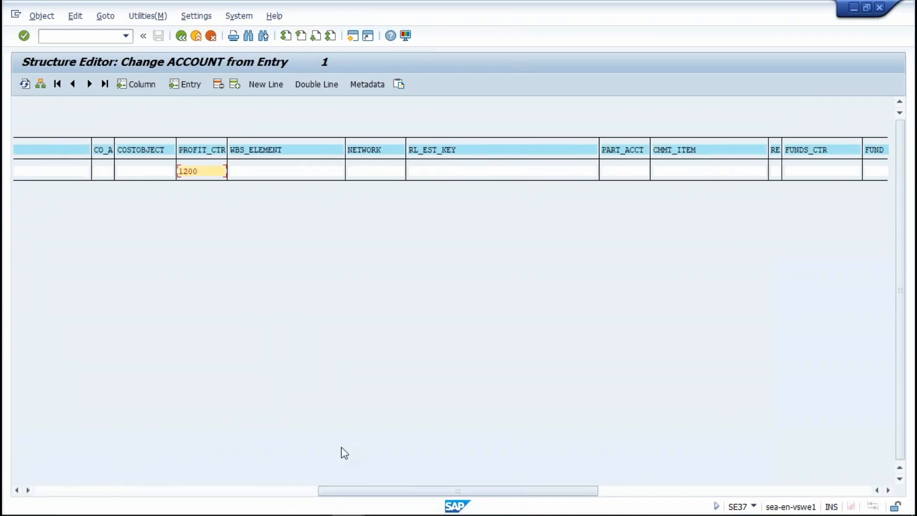
pyautogui.click(181, 36)
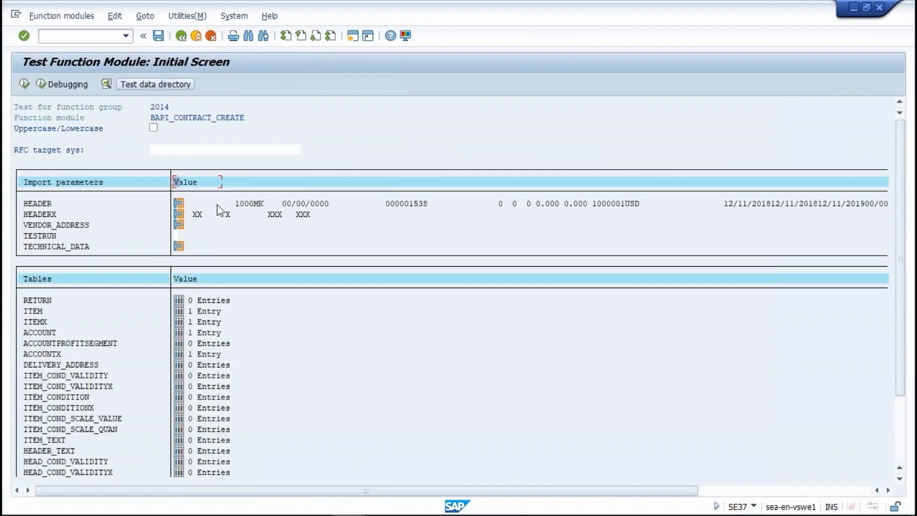
# Inspect the update flags in the ACCOUNTX entry and execute BAPI_CONTRACT_CREATE with the loaded test data.
pyautogui.click(179, 355)
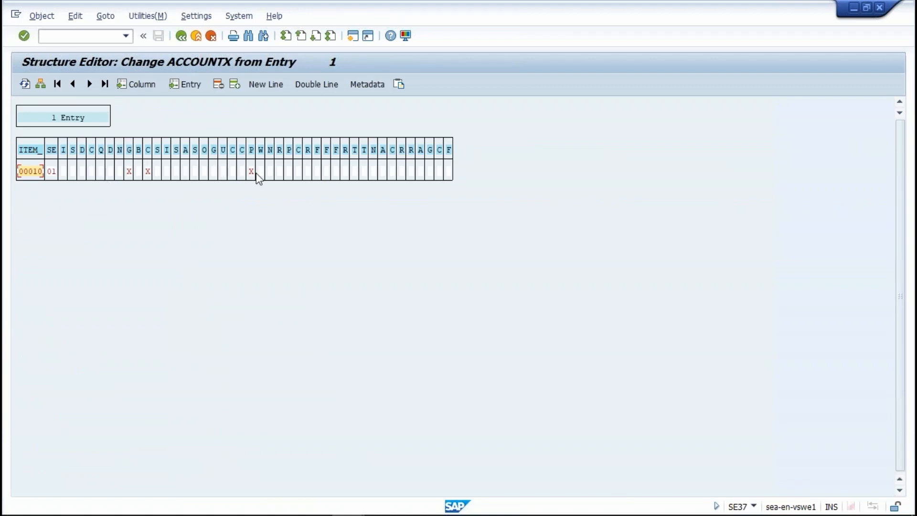
pyautogui.click(181, 36)
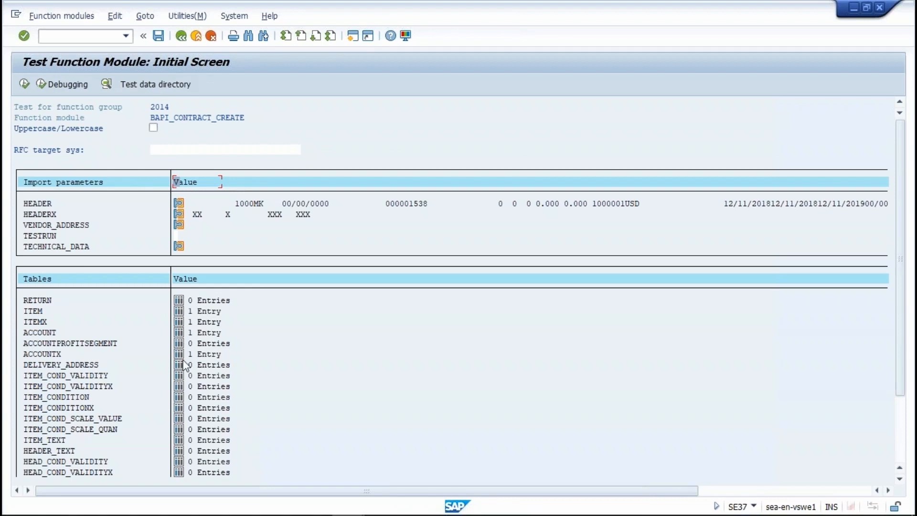
pyautogui.click(24, 84)
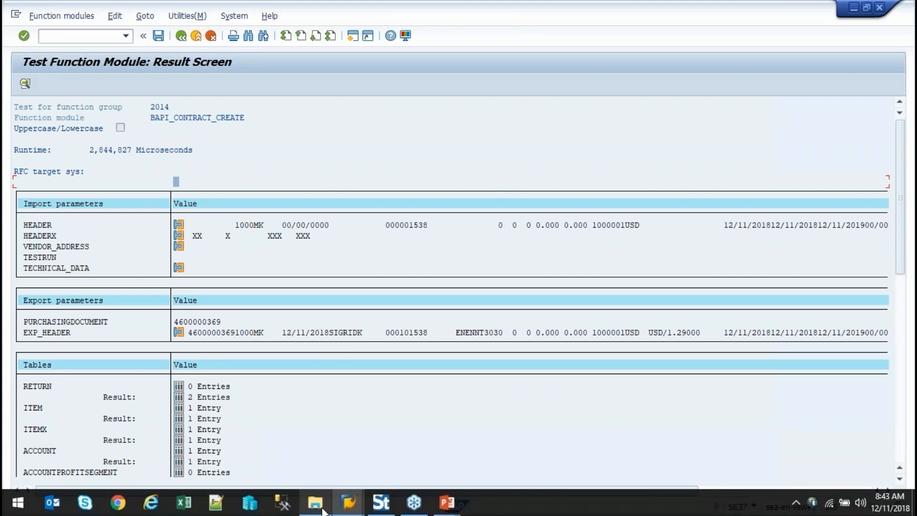
# Switch to Winshuttle Studio and open the recent script BAPI_CONTRACT_CREATE_MKQuantityContract.Txr.
pyautogui.click(380, 508)
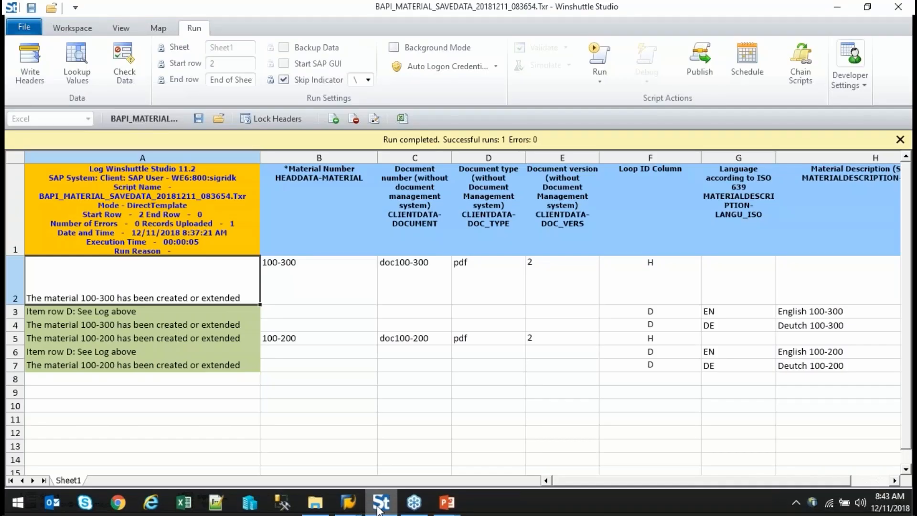
pyautogui.click(26, 27)
pyautogui.click(29, 25)
pyautogui.click(29, 30)
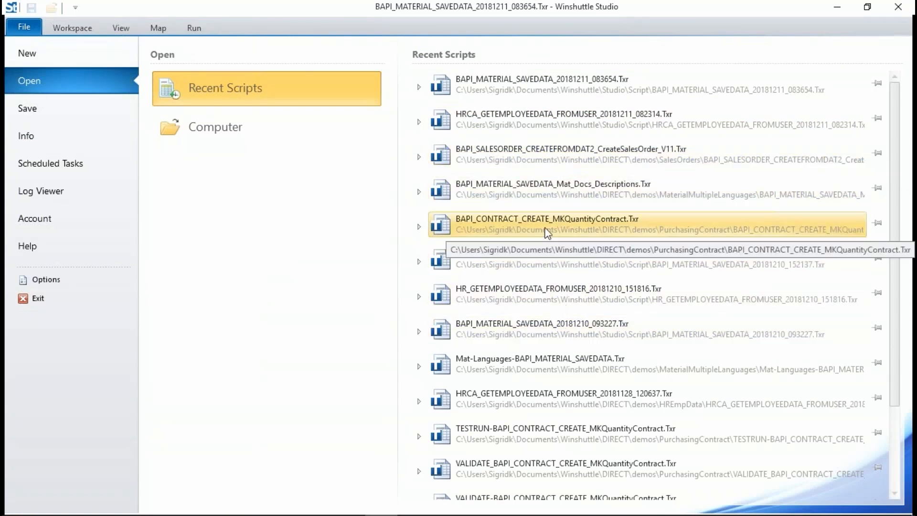
pyautogui.click(547, 230)
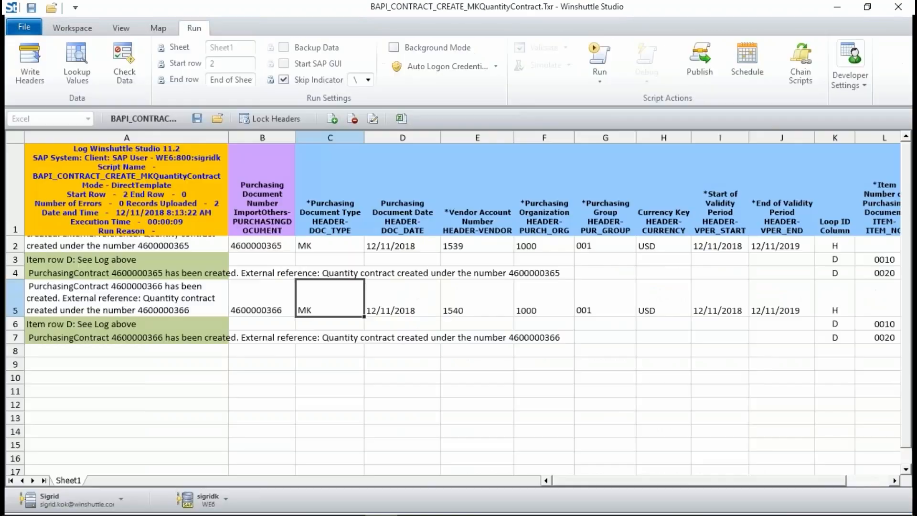
# Show the script's BAPI workspace and review which fields are selected in the HEADER input structure.
pyautogui.click(91, 30)
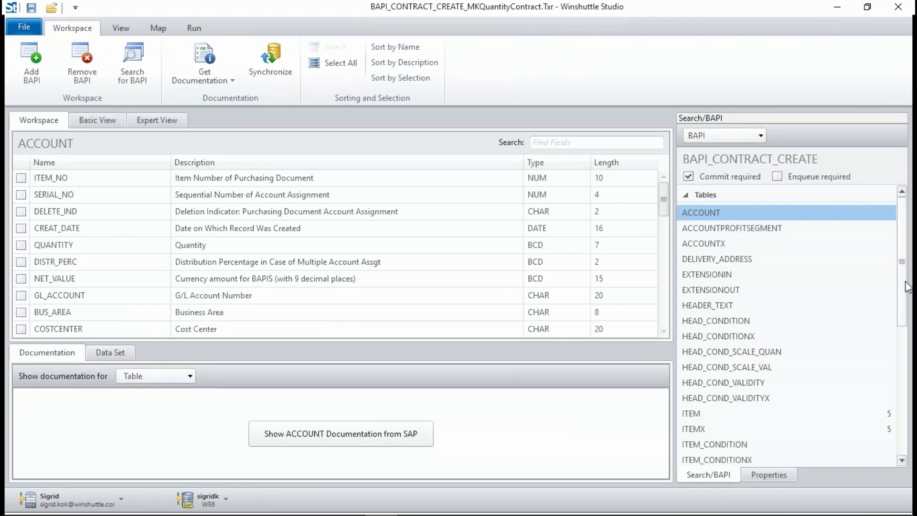
pyautogui.moveTo(906, 293); pyautogui.dragTo(912, 425)
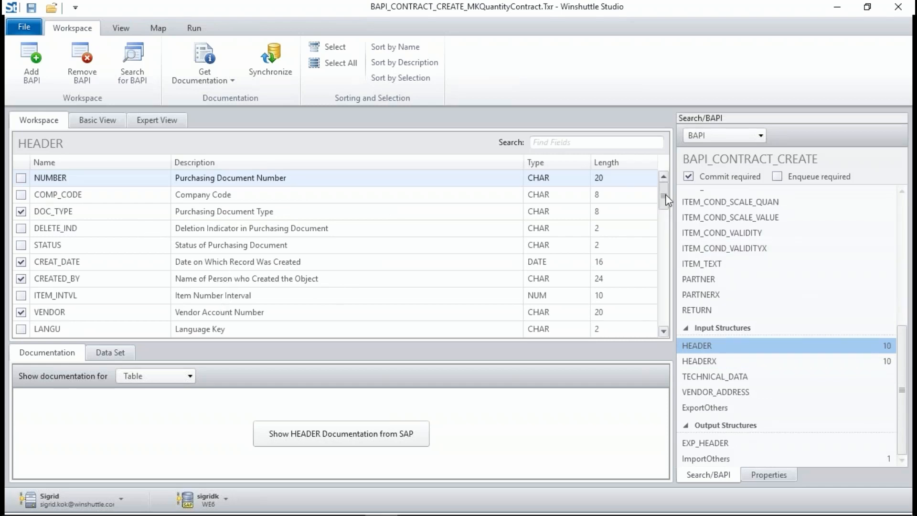
pyautogui.moveTo(664, 197); pyautogui.dragTo(665, 245)
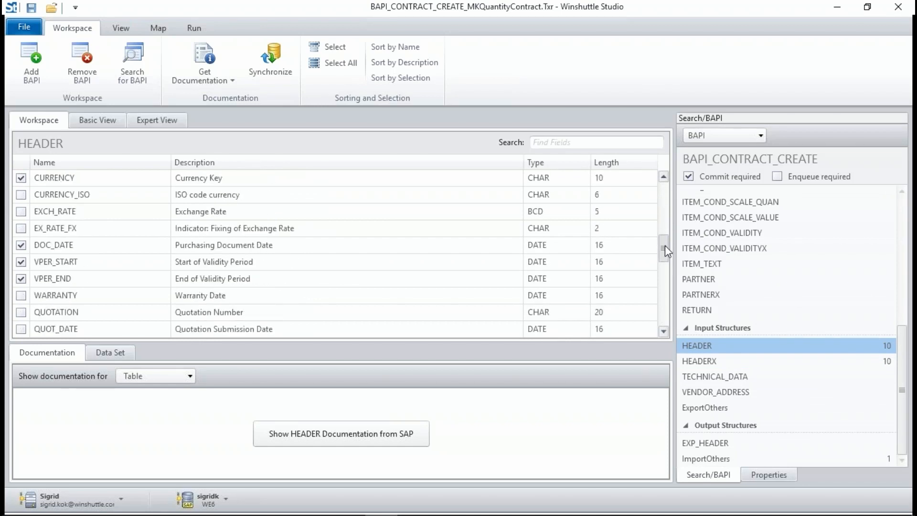
# Review which fields are selected in the HEADERX input structure and the ITEM table.
pyautogui.click(703, 362)
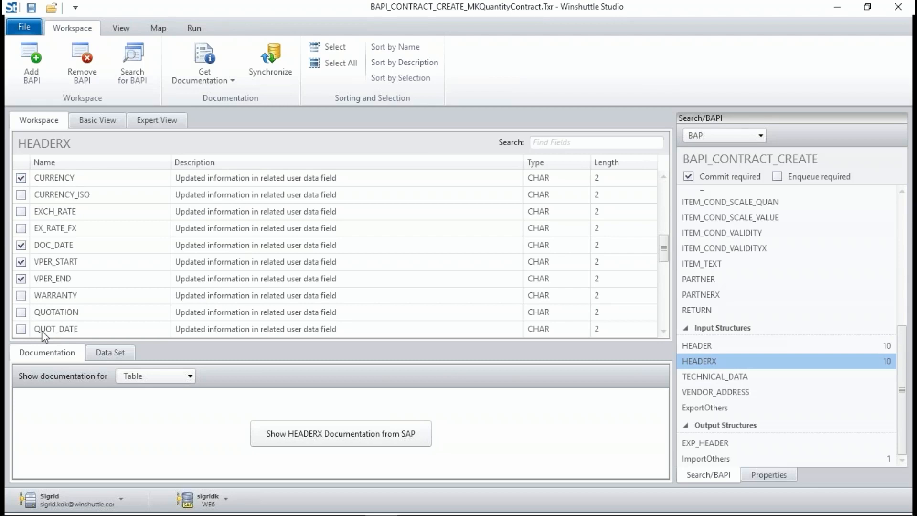
pyautogui.moveTo(904, 365); pyautogui.dragTo(894, 270)
pyautogui.click(729, 319)
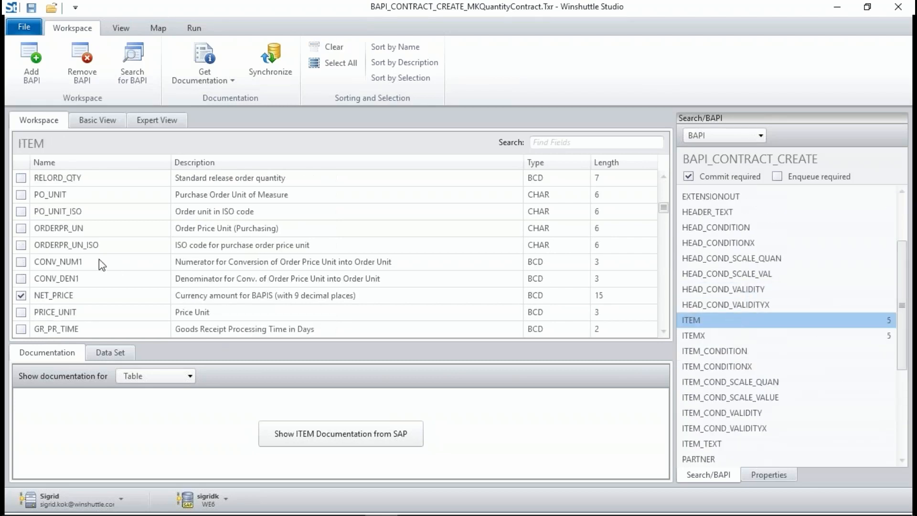
pyautogui.click(664, 199)
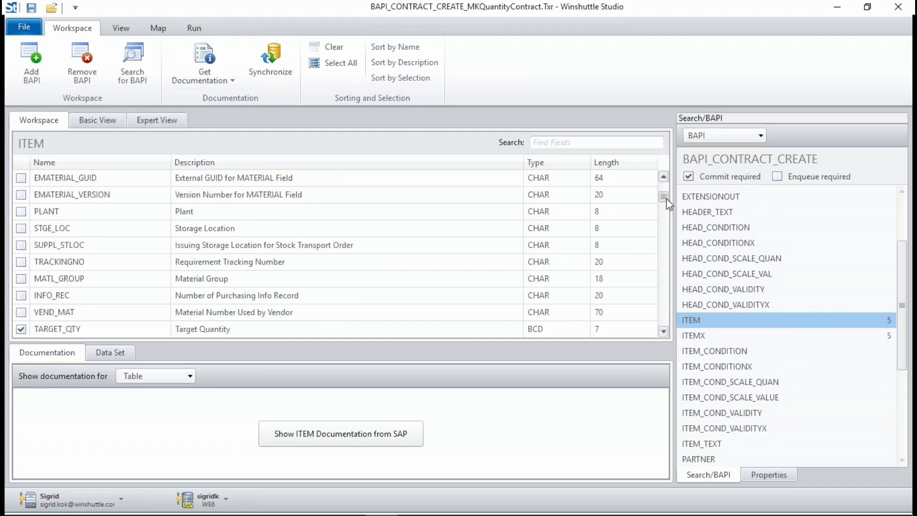
pyautogui.moveTo(665, 199); pyautogui.dragTo(661, 177)
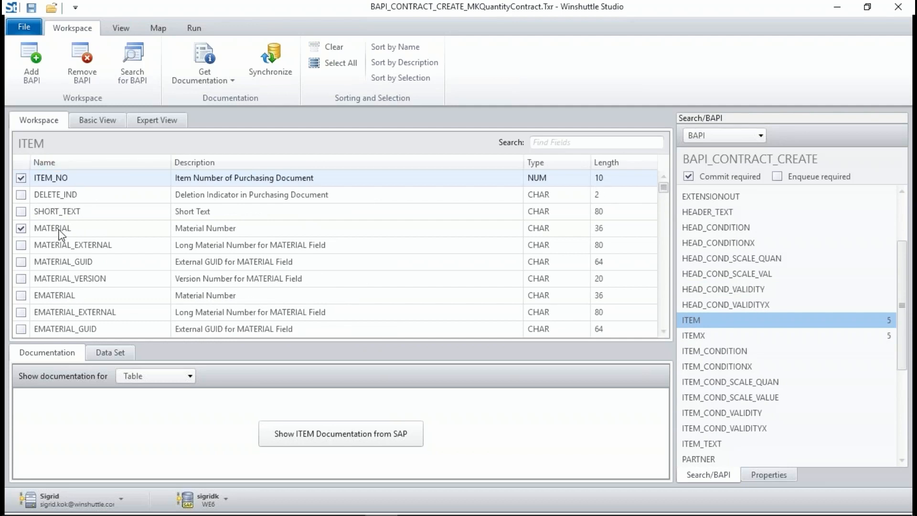
# Review the selected fields of the ITEMX table and the ImportOthers output structure.
pyautogui.click(710, 336)
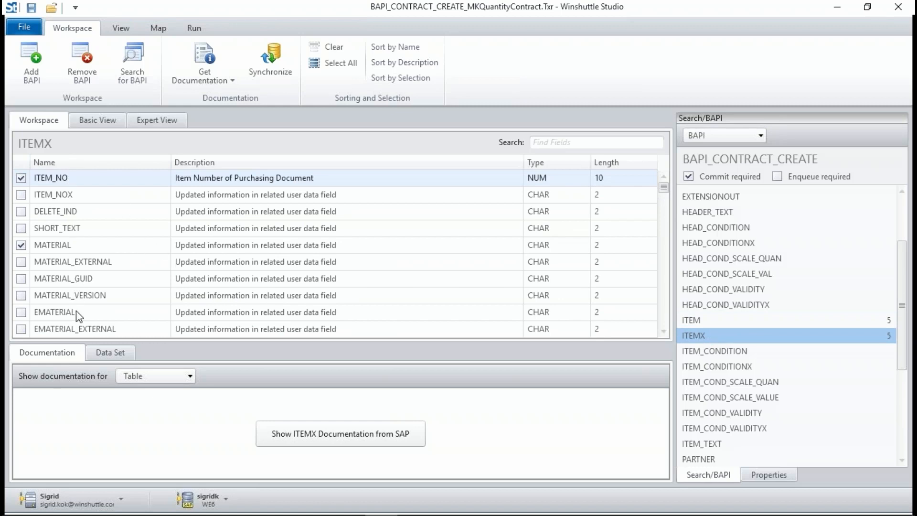
pyautogui.moveTo(903, 308); pyautogui.dragTo(907, 399)
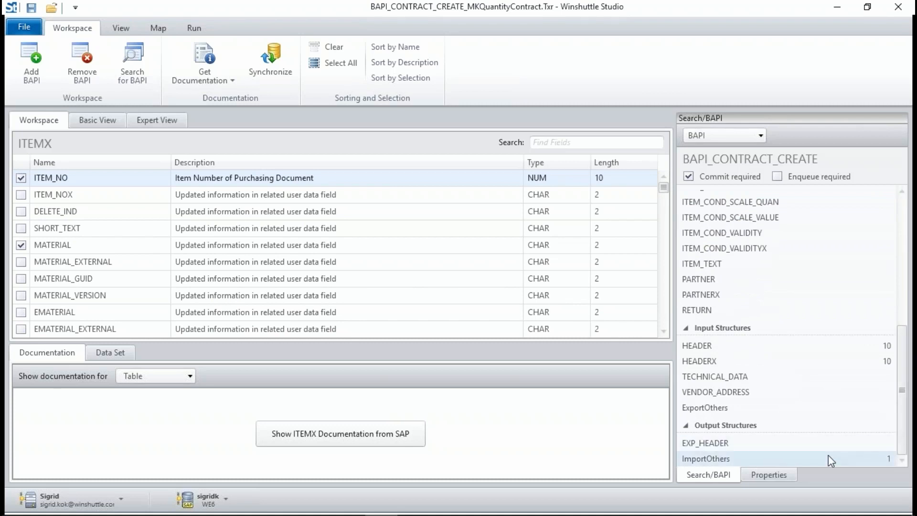
pyautogui.click(757, 462)
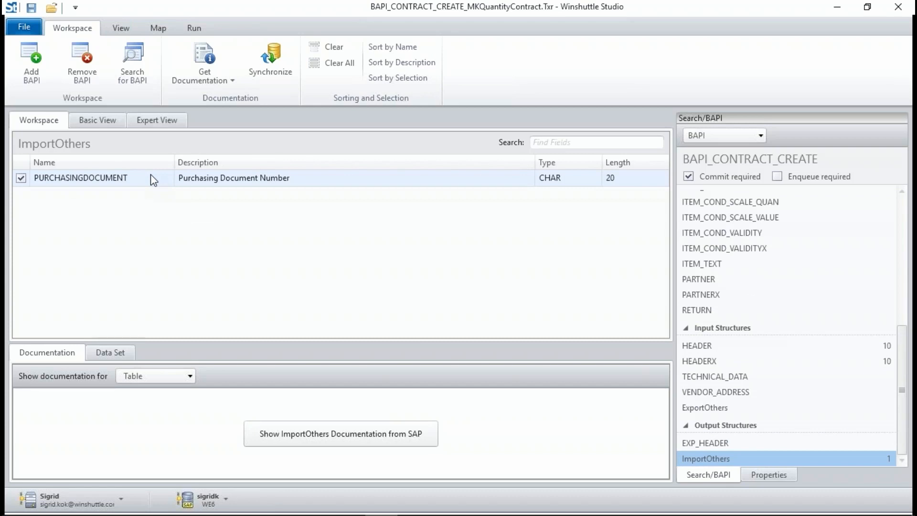
# Switch to the SAP test result, inspect the EXP_HEADER export structure and leave the function test.
pyautogui.hotkey('alt', 'Tab')
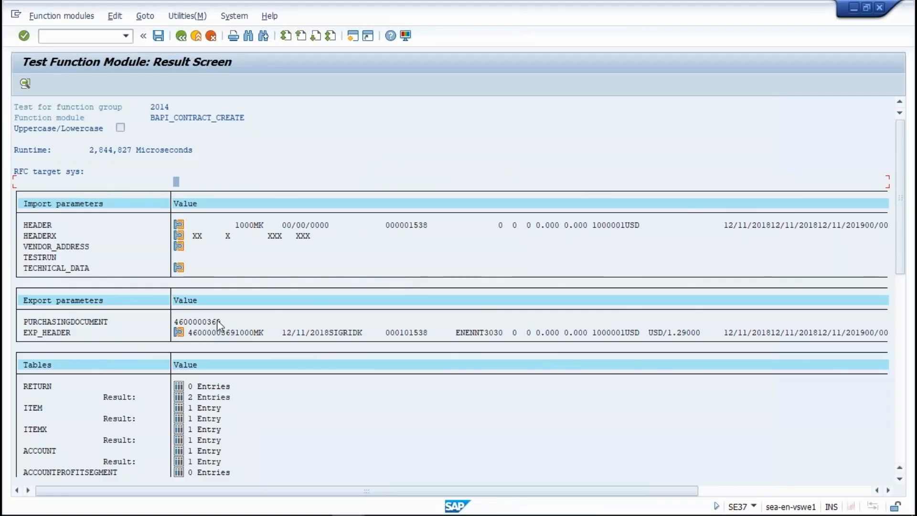
pyautogui.click(179, 334)
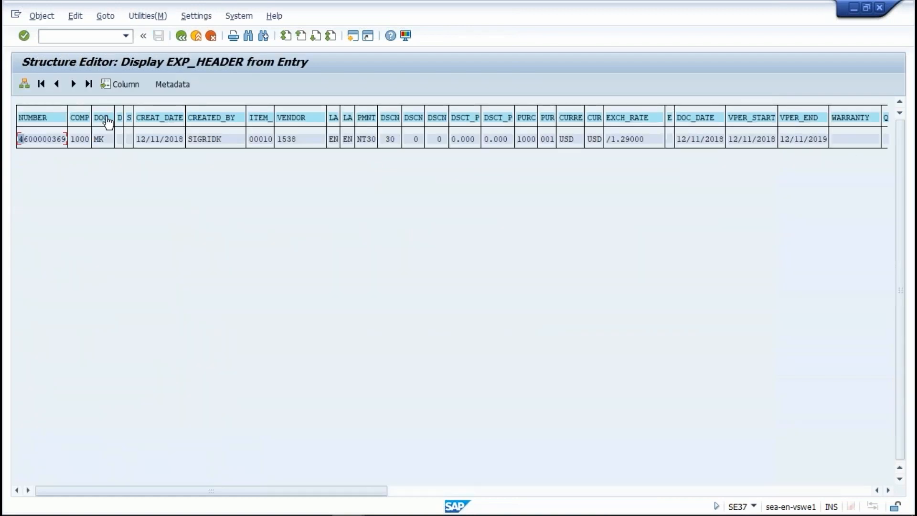
pyautogui.click(180, 37)
pyautogui.click(181, 38)
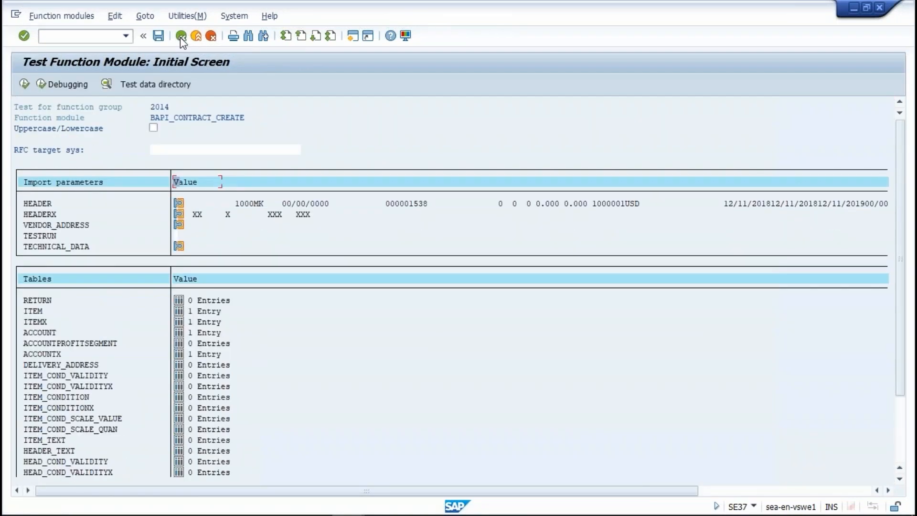
pyautogui.click(181, 38)
# Switch to Winshuttle Studio, show the script's mapping and examine the loop around the ITEM and ITEMX tables.
pyautogui.hotkey('alt', 'Tab')
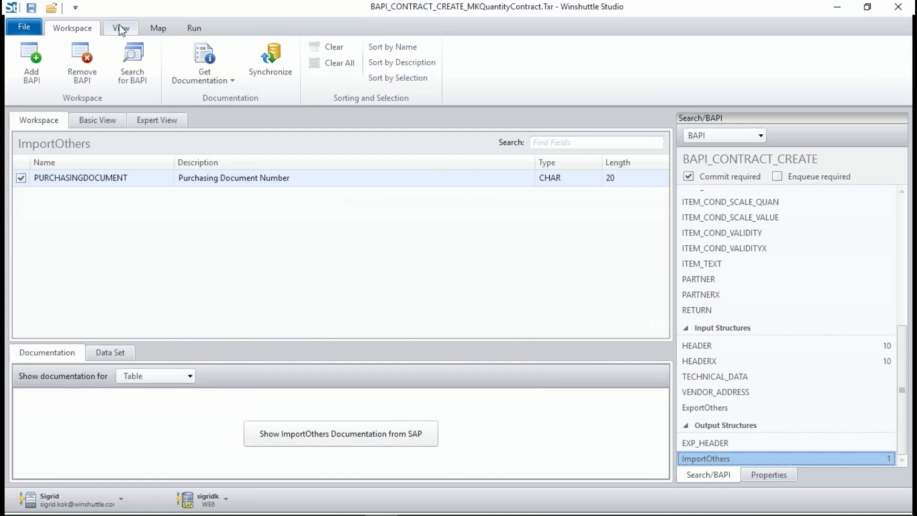
pyautogui.click(158, 28)
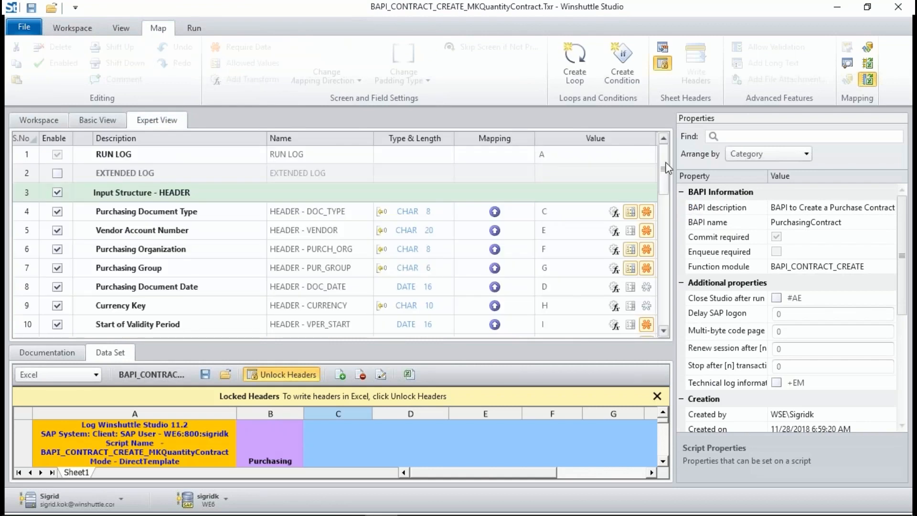
pyautogui.moveTo(667, 168); pyautogui.dragTo(679, 258)
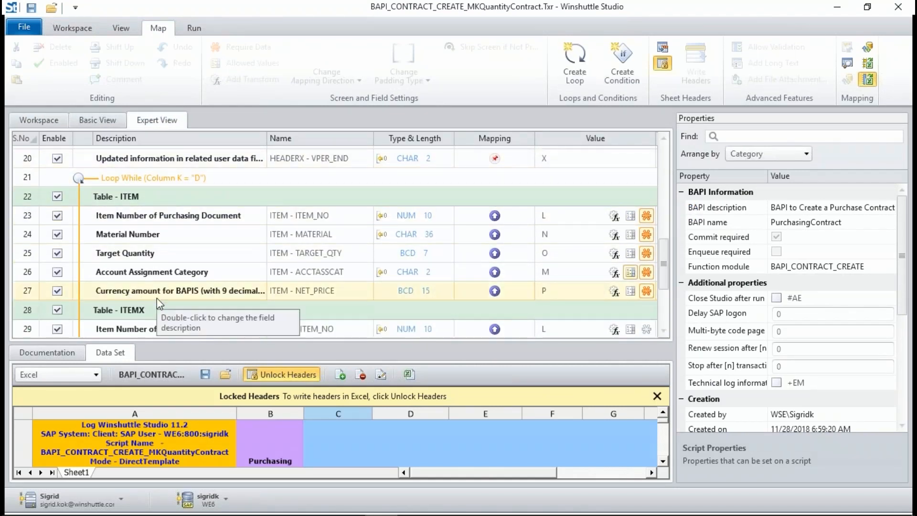
pyautogui.moveTo(664, 253); pyautogui.dragTo(655, 282)
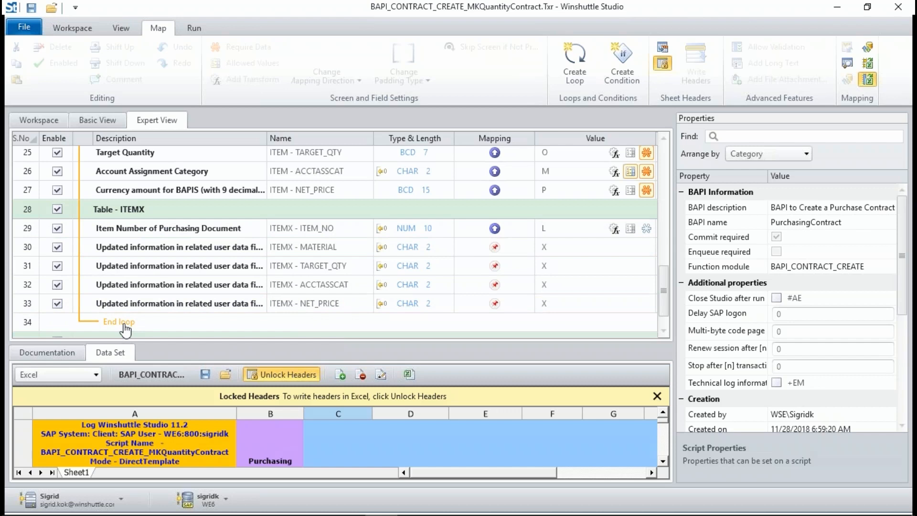
pyautogui.moveTo(666, 284); pyautogui.dragTo(668, 266)
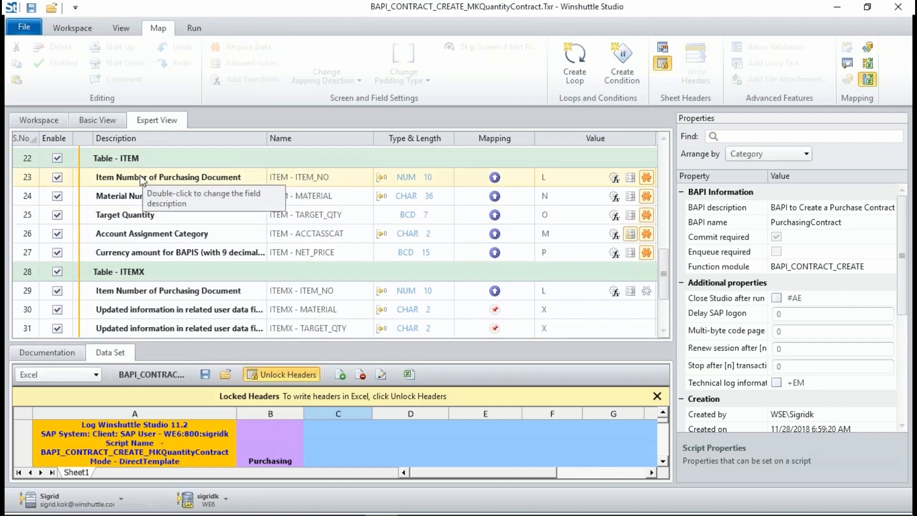
pyautogui.moveTo(667, 255); pyautogui.dragTo(667, 282)
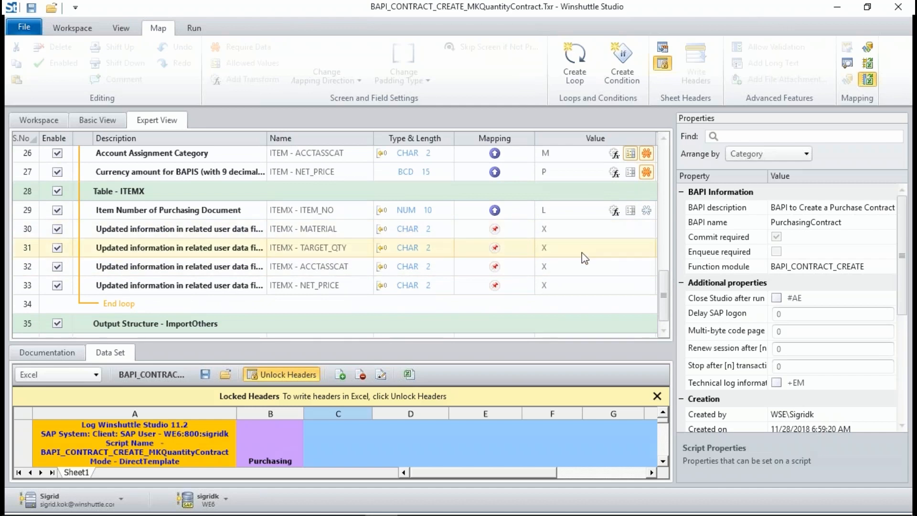
# Compare the ITEM_NO mappings of the ITEMX and ITEM tables and examine the mapping through to the ImportOthers output structure.
pyautogui.click(562, 211)
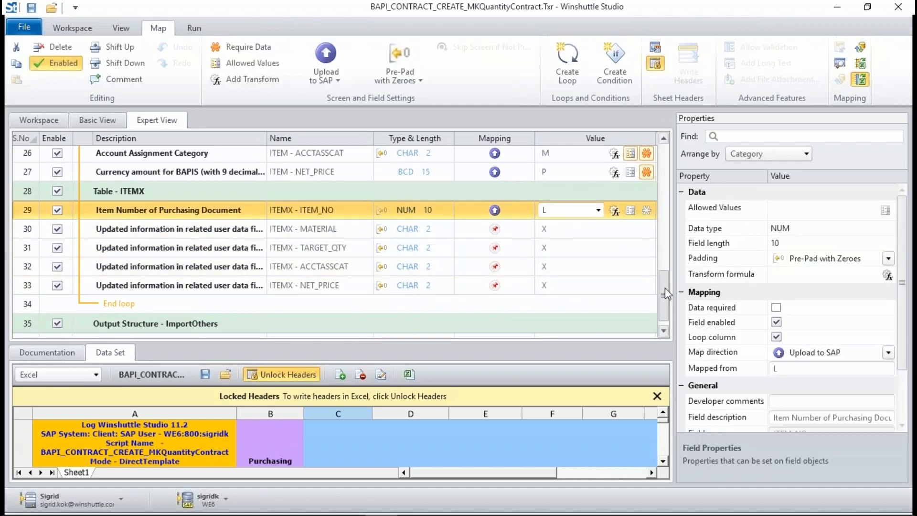
pyautogui.moveTo(667, 287); pyautogui.dragTo(666, 262)
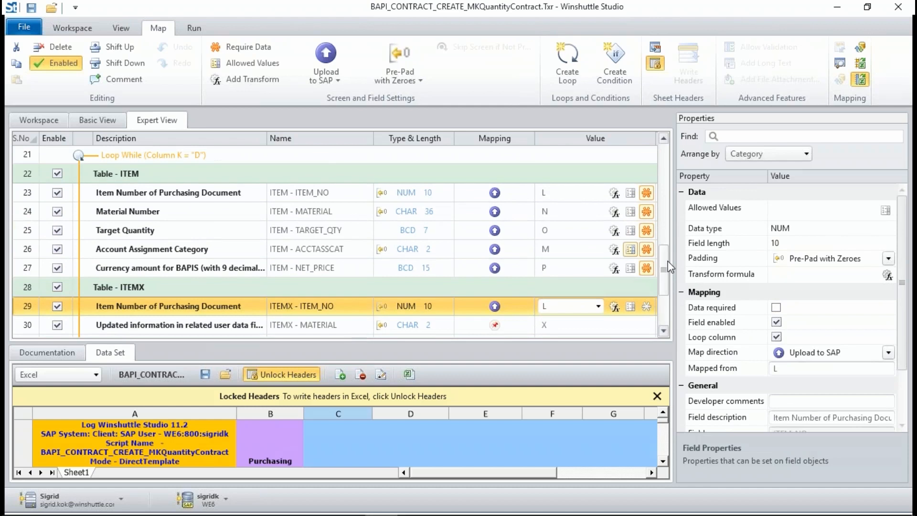
pyautogui.click(564, 198)
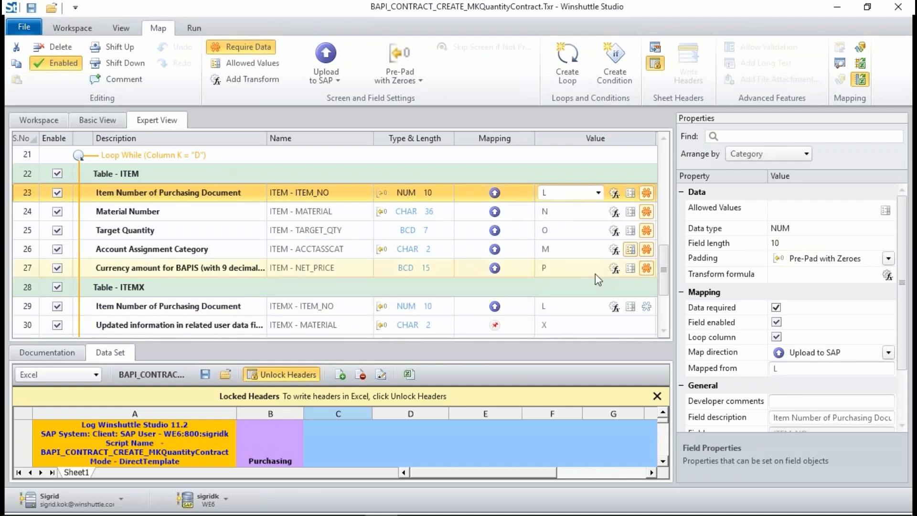
pyautogui.moveTo(663, 257); pyautogui.dragTo(667, 276)
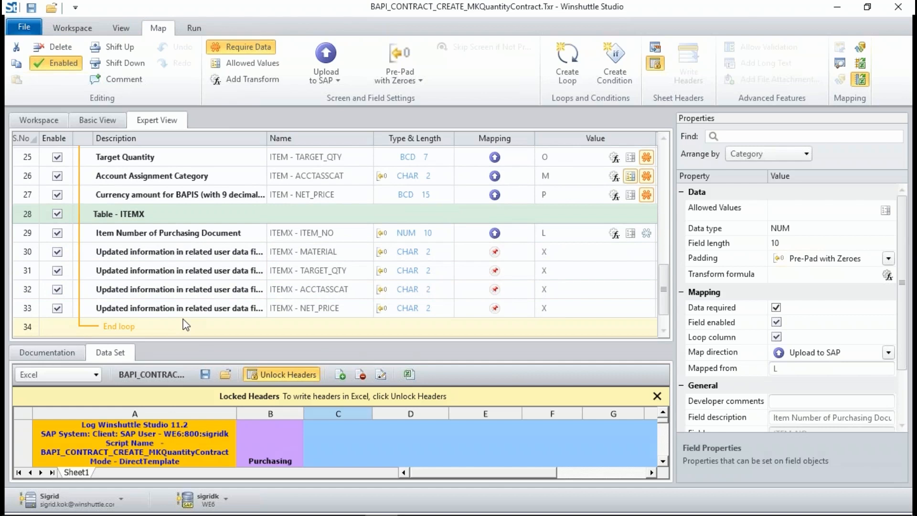
pyautogui.moveTo(664, 287); pyautogui.dragTo(663, 295)
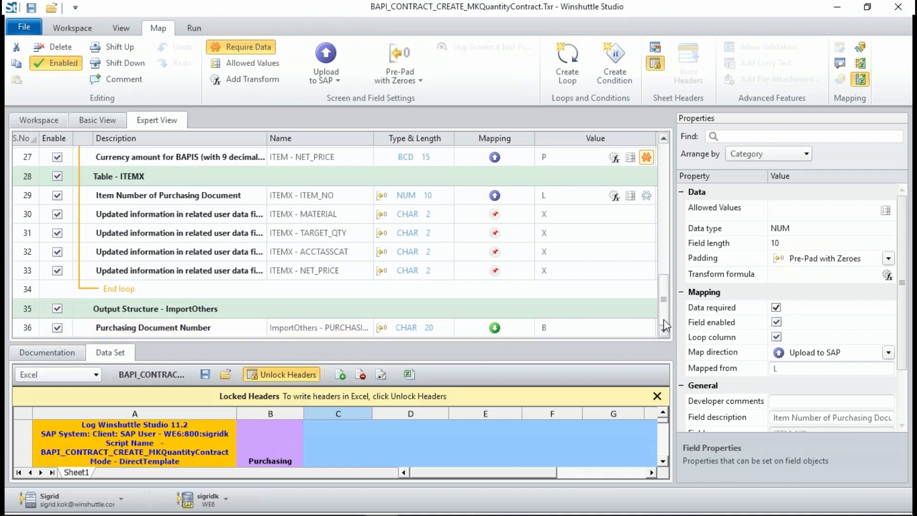
# Inspect the static list of allowed values for the Purchasing Document Type field and close it without changes.
pyautogui.moveTo(664, 317); pyautogui.dragTo(679, 189)
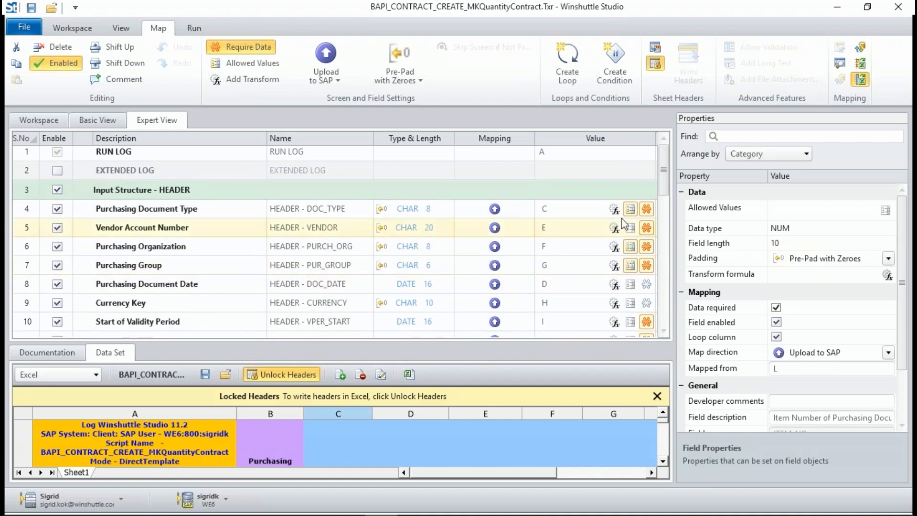
pyautogui.click(632, 210)
pyautogui.click(631, 208)
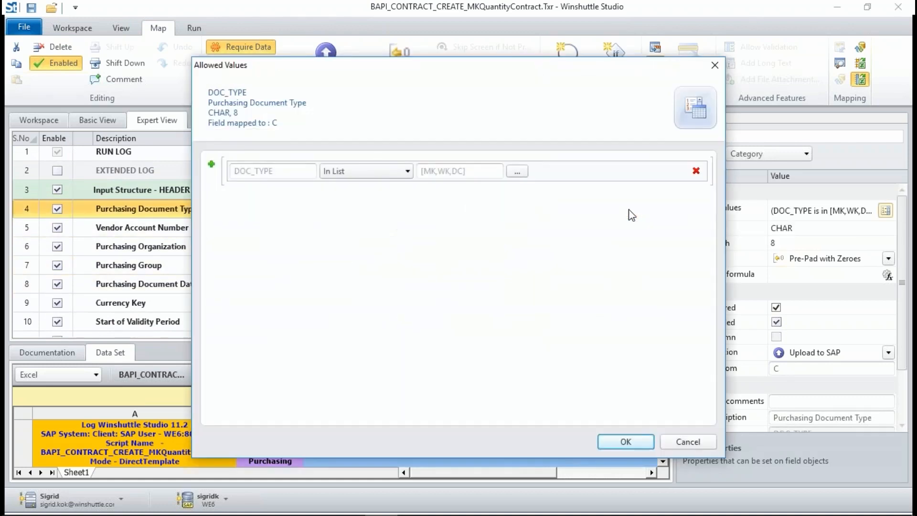
pyautogui.click(517, 171)
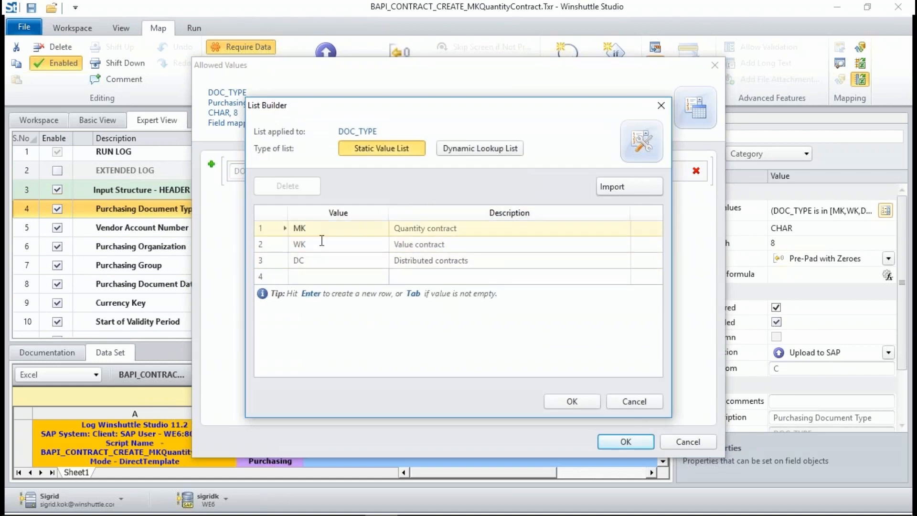
pyautogui.click(647, 403)
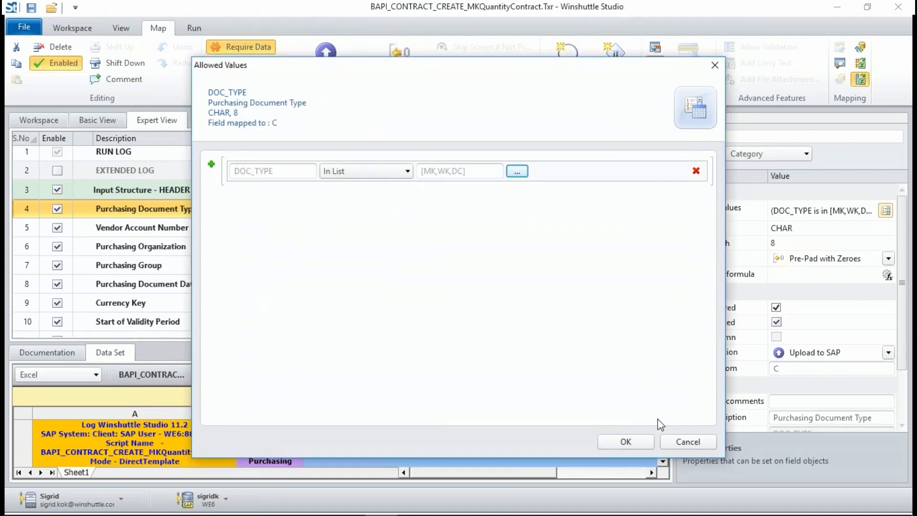
pyautogui.click(665, 441)
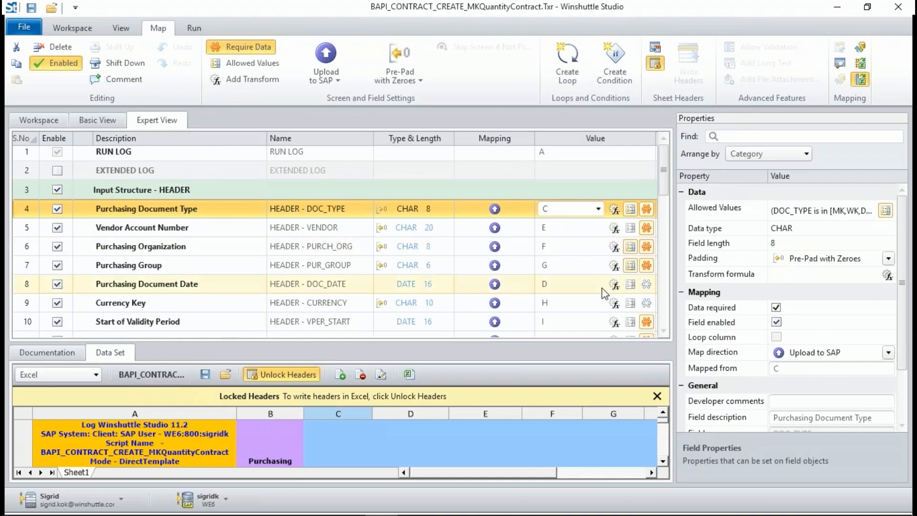
# Show the script's run sheet, check its data and inspect the log entries in cells A2 and A5.
pyautogui.click(194, 29)
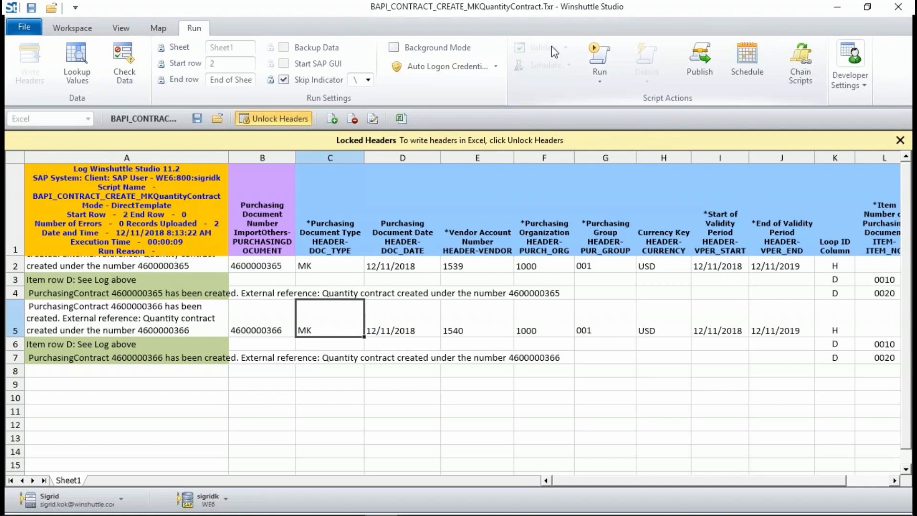
pyautogui.click(132, 65)
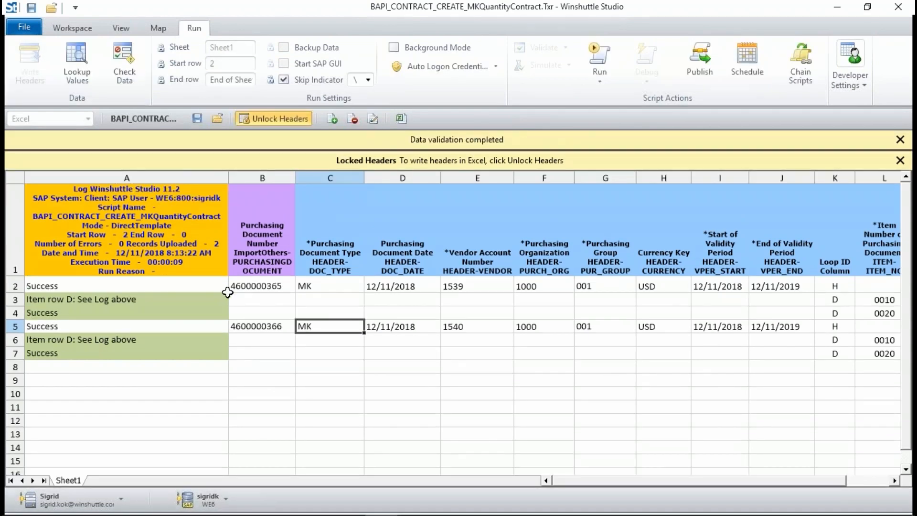
pyautogui.click(55, 288)
pyautogui.click(50, 326)
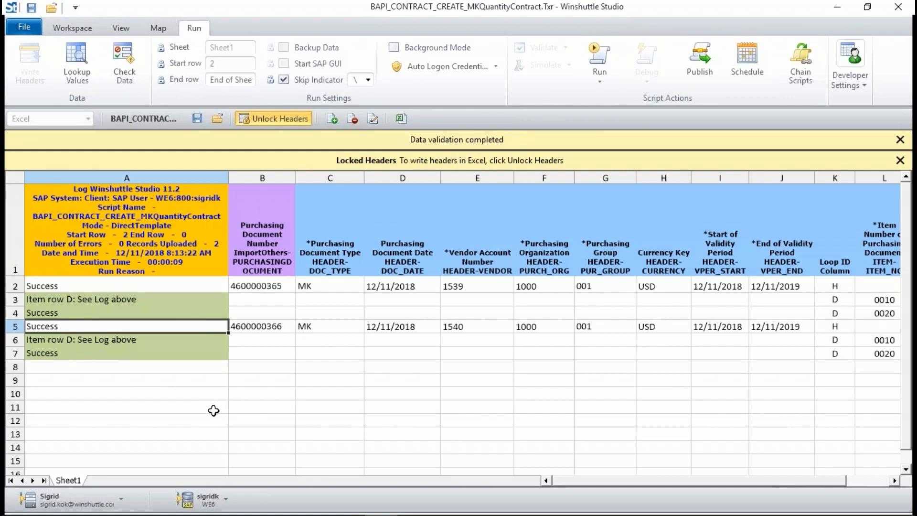
# Clear the Purchasing Document Type in cell C5 and check the data again.
pyautogui.click(337, 326)
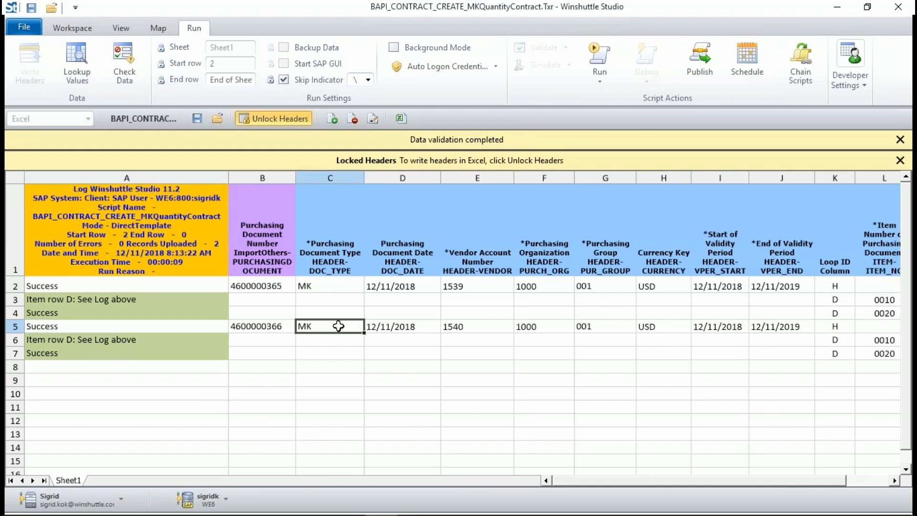
pyautogui.click(124, 67)
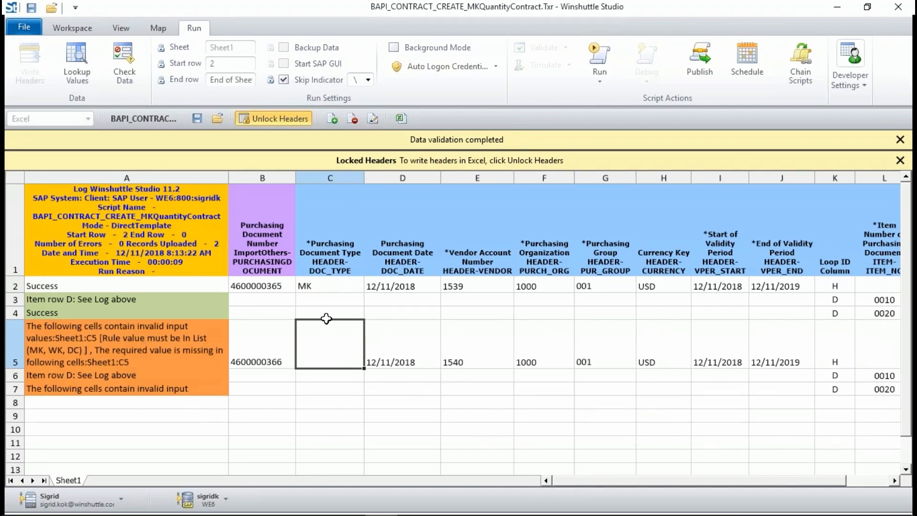
# Fill cell C5 with the document type MK (Quantity contract) from the lookup values.
pyautogui.click(77, 77)
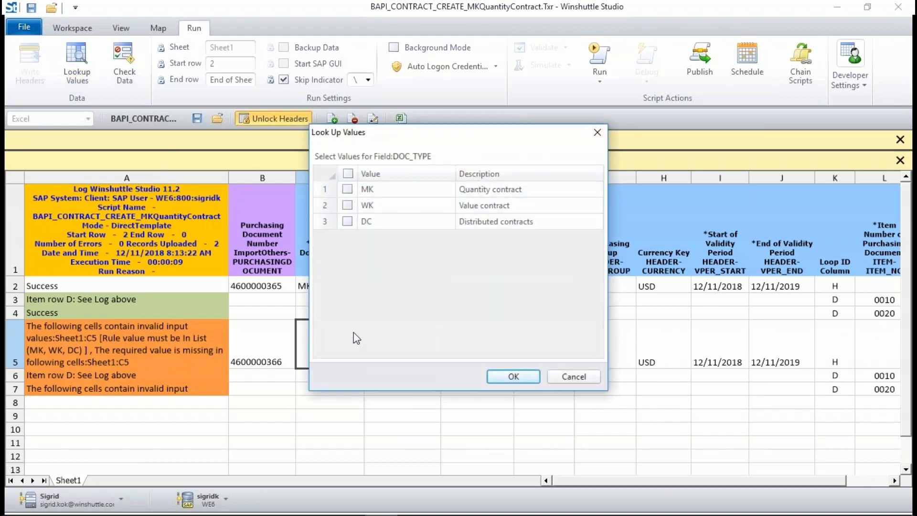
pyautogui.click(348, 189)
pyautogui.click(514, 376)
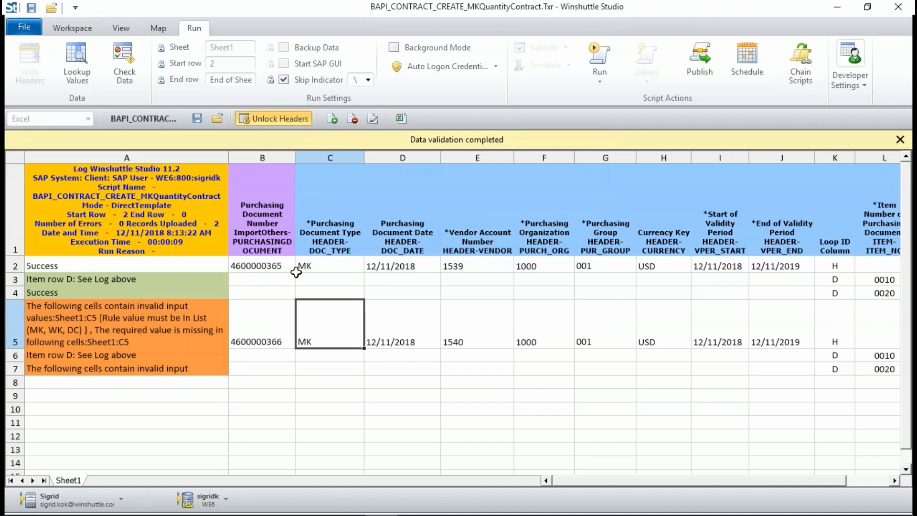
# Show the script's workspace, switch to SAP and inspect the TESTRUN import parameter on the BAPI_CONTRACT_CREATE test screen.
pyautogui.click(79, 29)
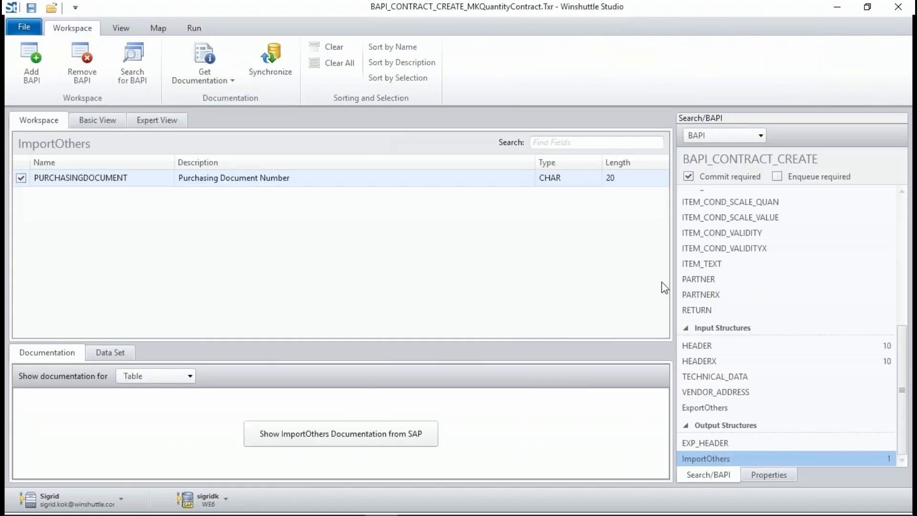
pyautogui.hotkey('alt', 'Tab')
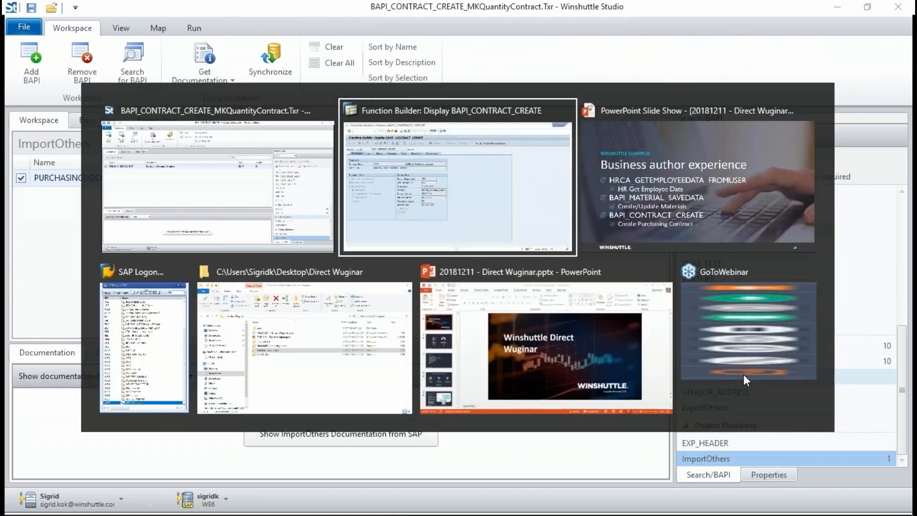
pyautogui.click(167, 85)
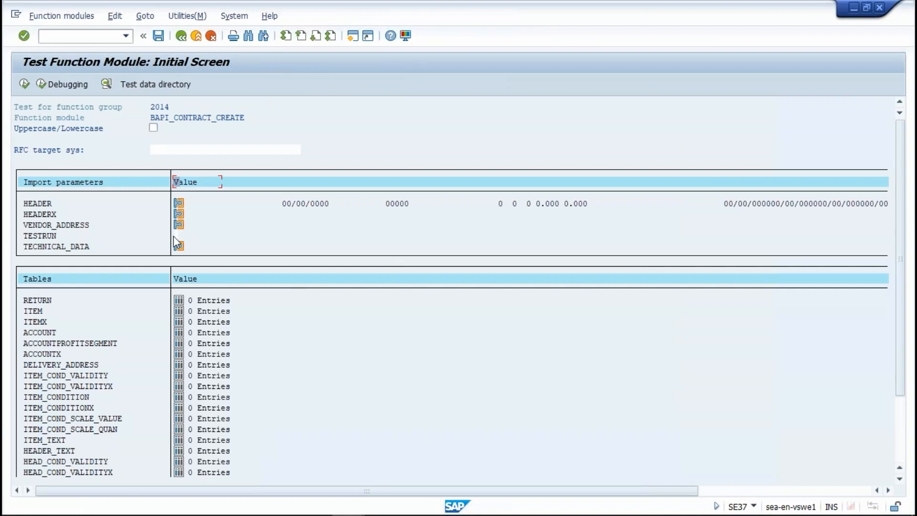
pyautogui.click(175, 236)
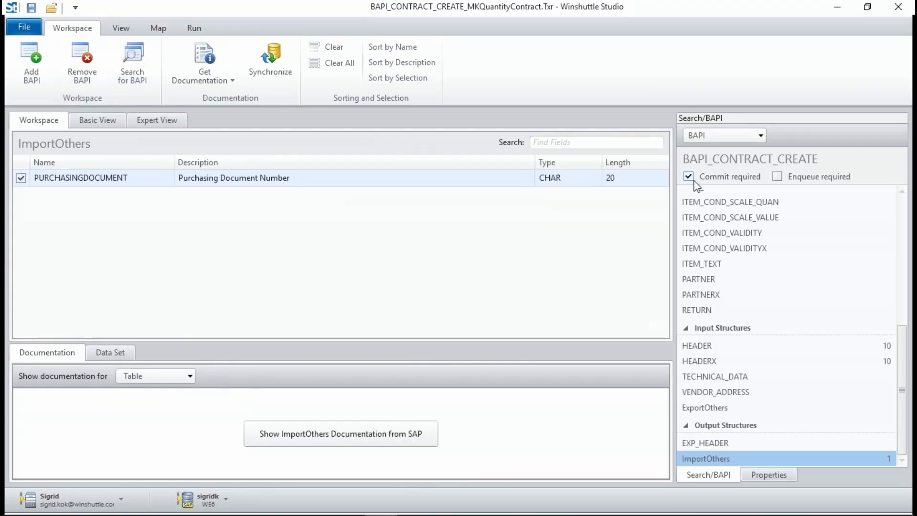
# Turn off Commit required for BAPI_CONTRACT_CREATE in Winshuttle Studio and return to the run sheet.
pyautogui.click(688, 177)
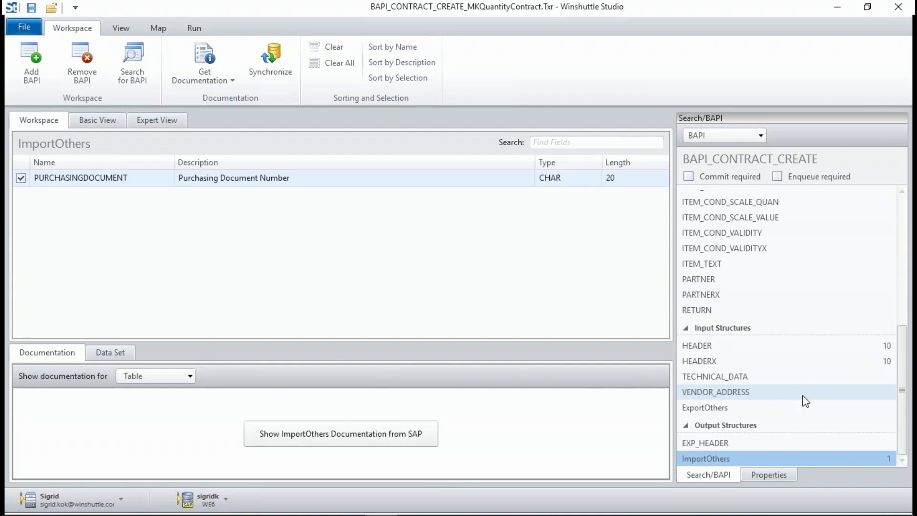
pyautogui.click(194, 29)
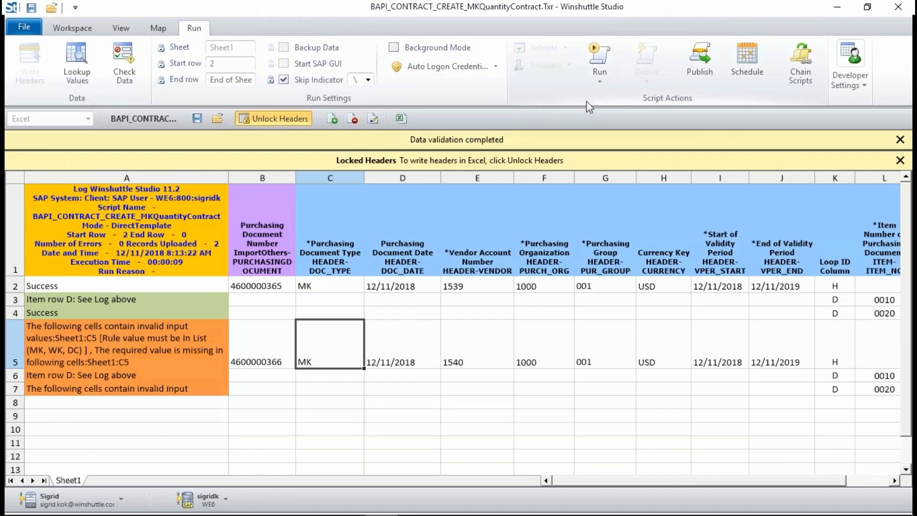